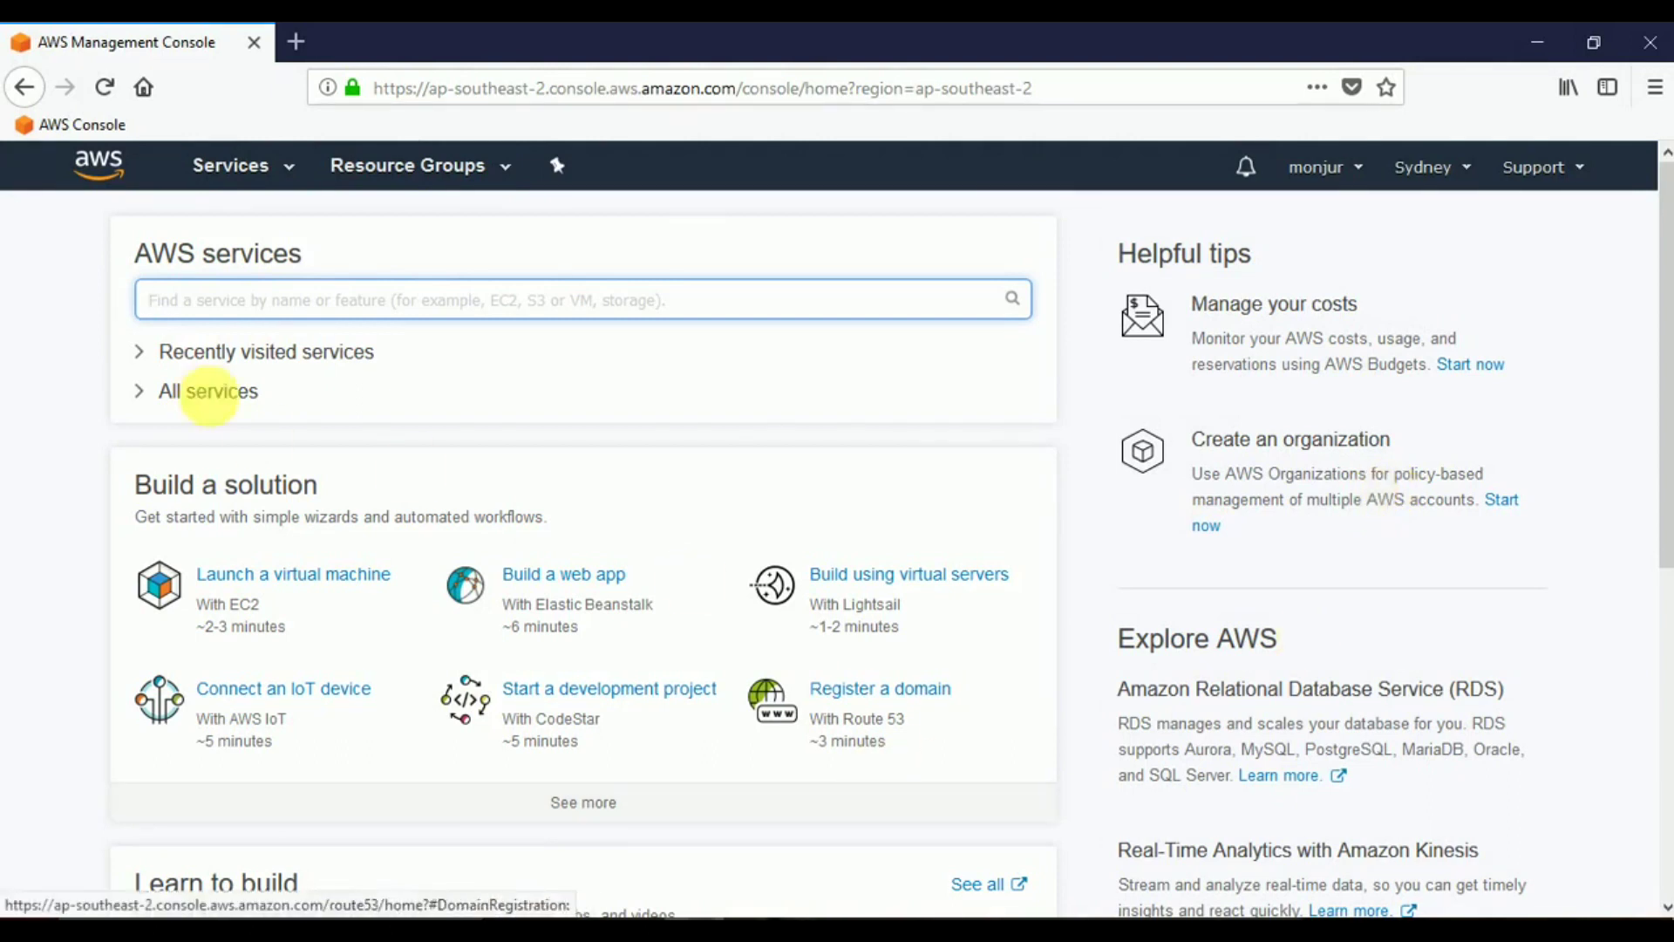
Go to the CloudFormation service from the AWS Services menu
click(258, 177)
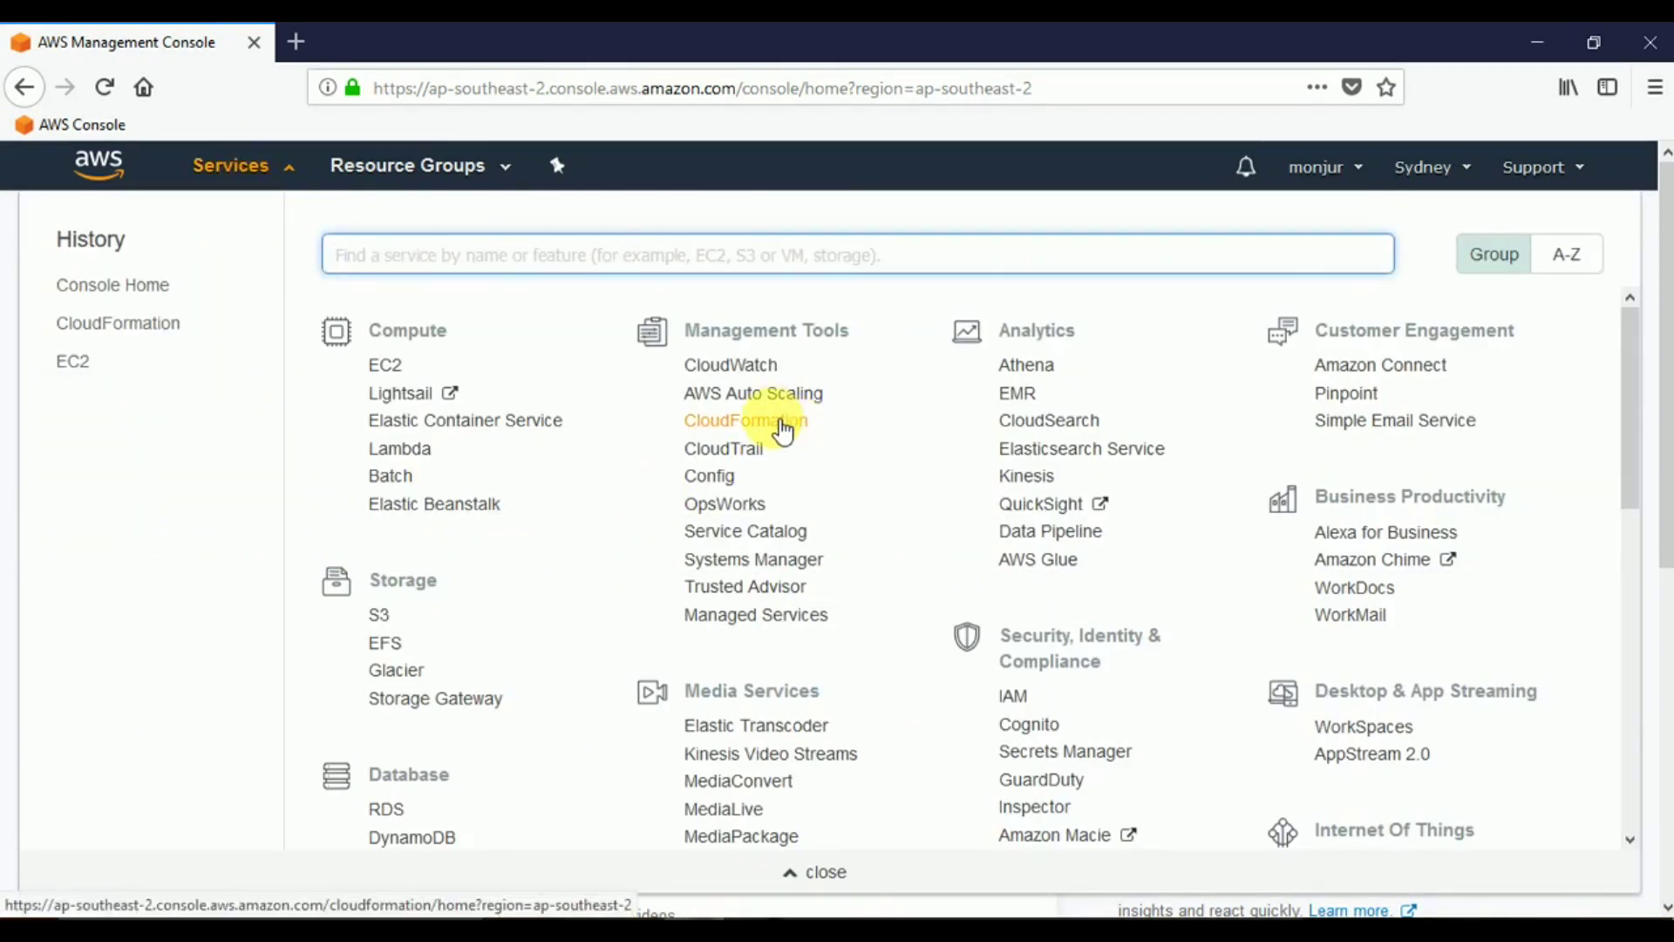
click(778, 424)
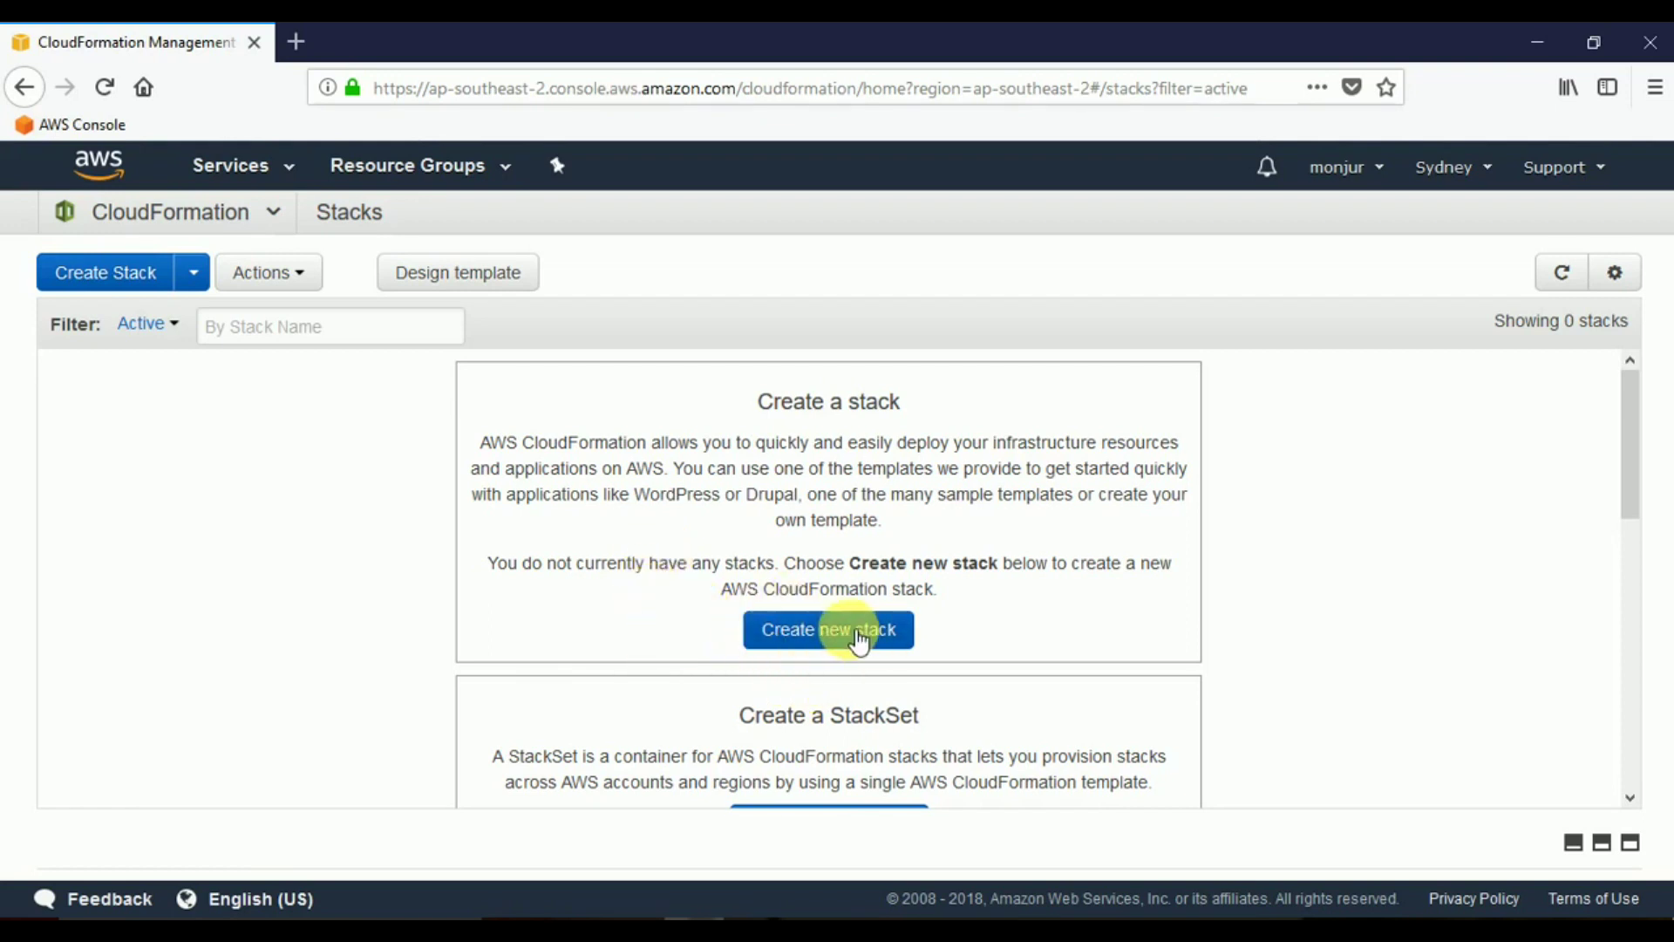
Start creating a new stack from the empty Stacks page
click(850, 630)
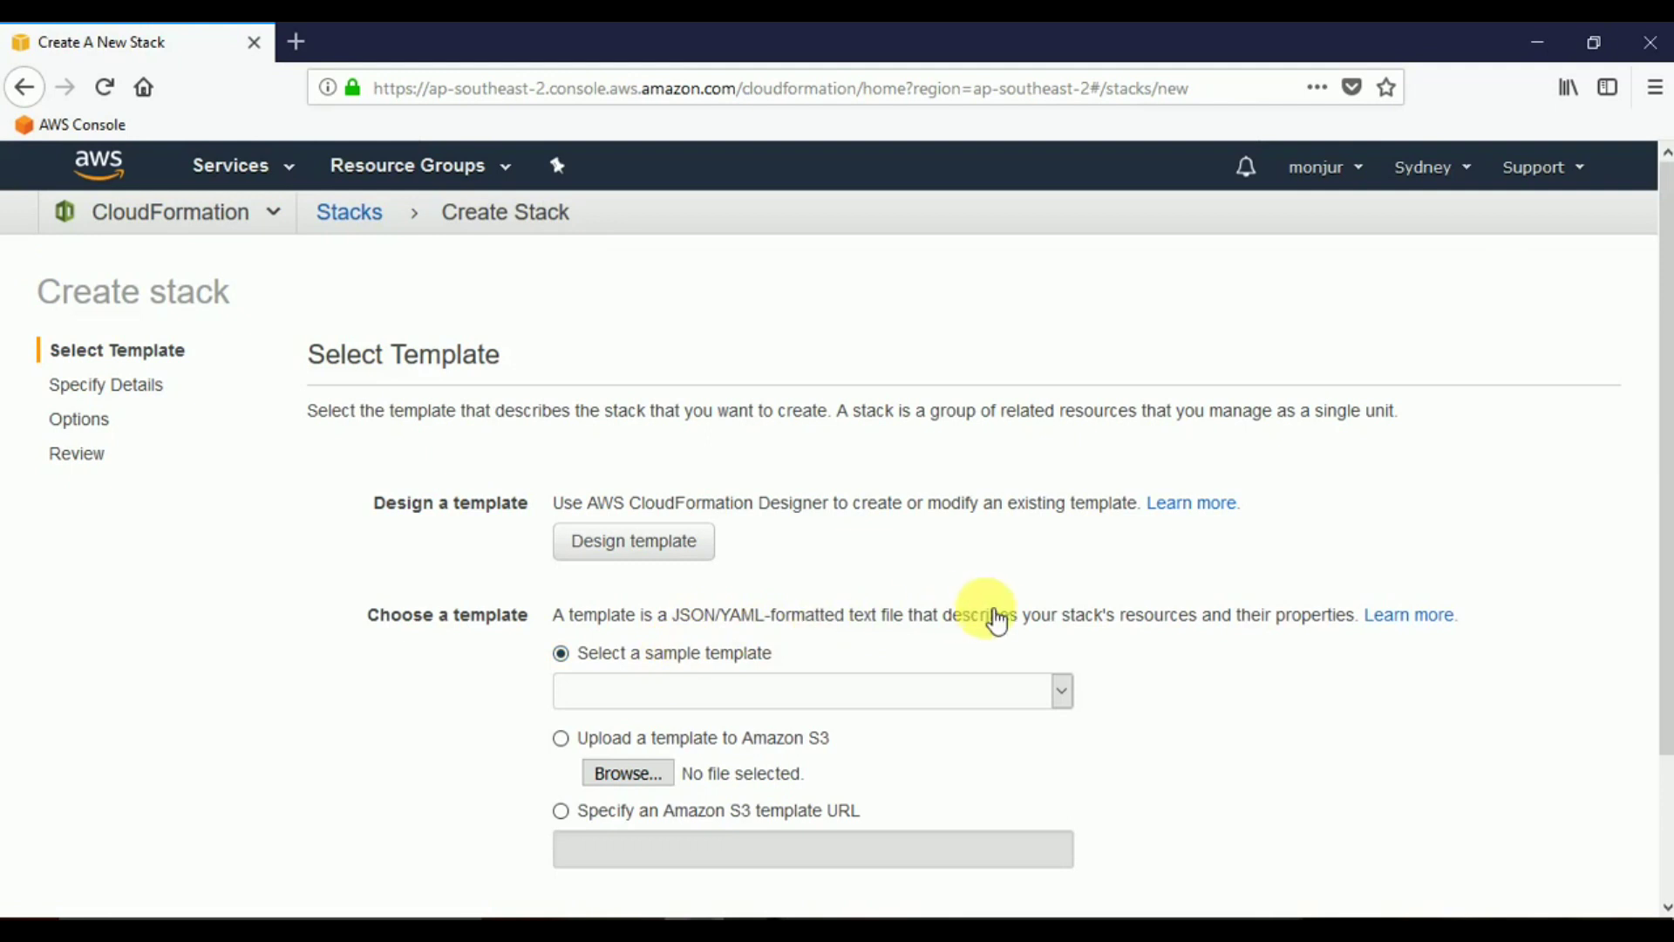
scroll(1020, 580, down, 3)
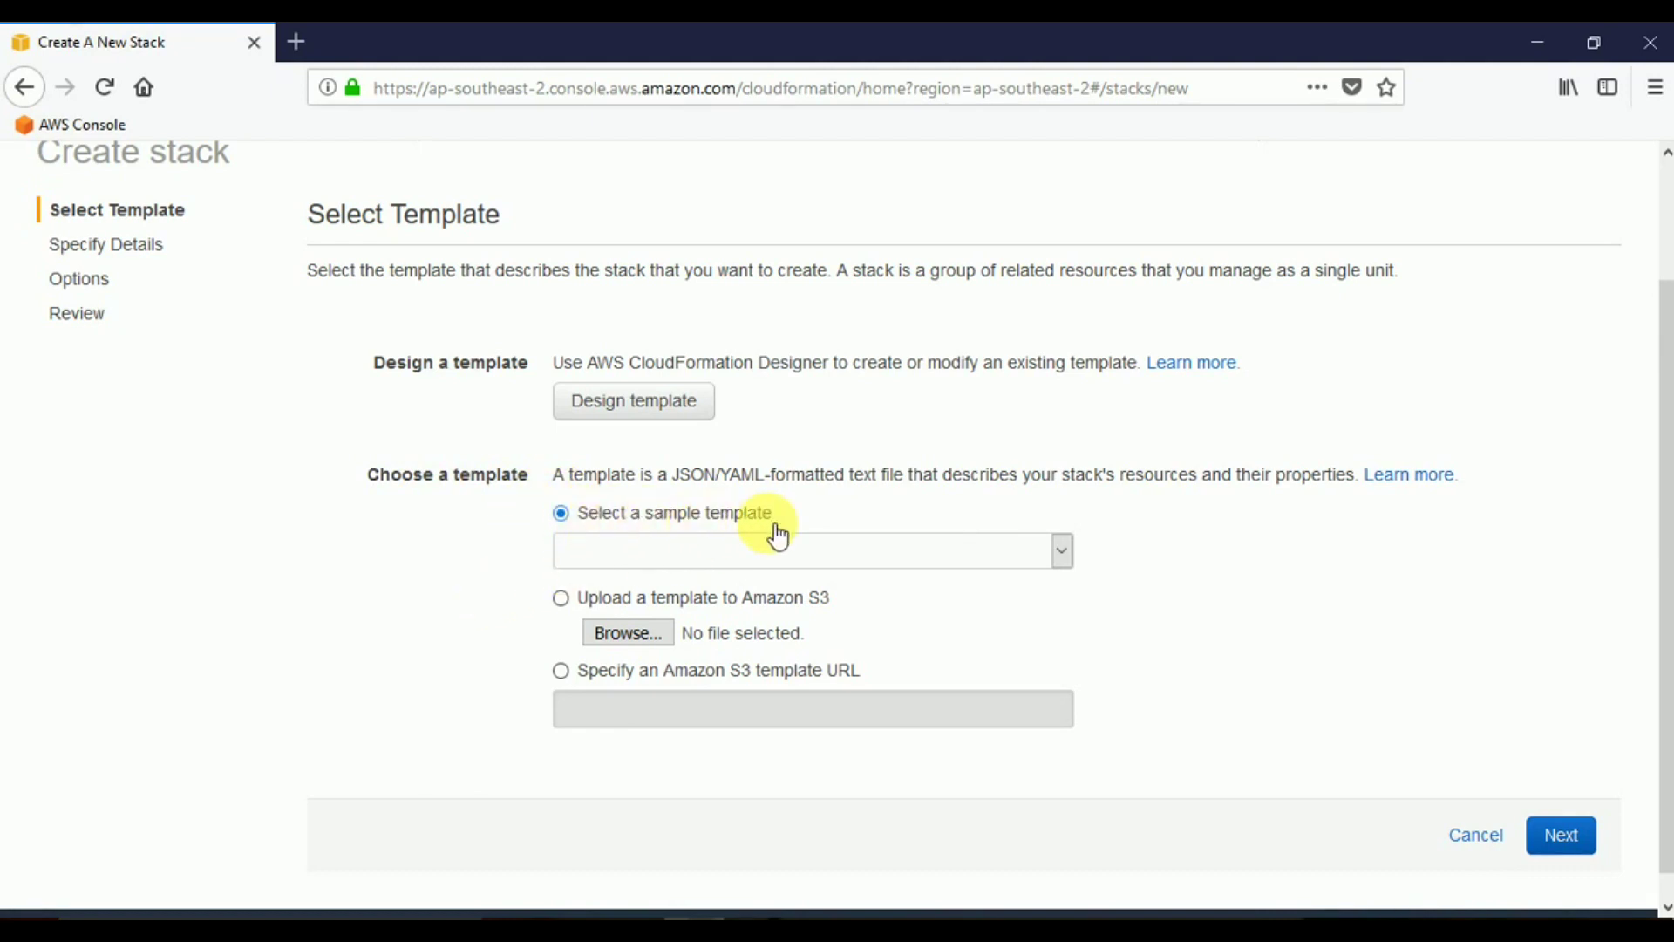
click(1070, 554)
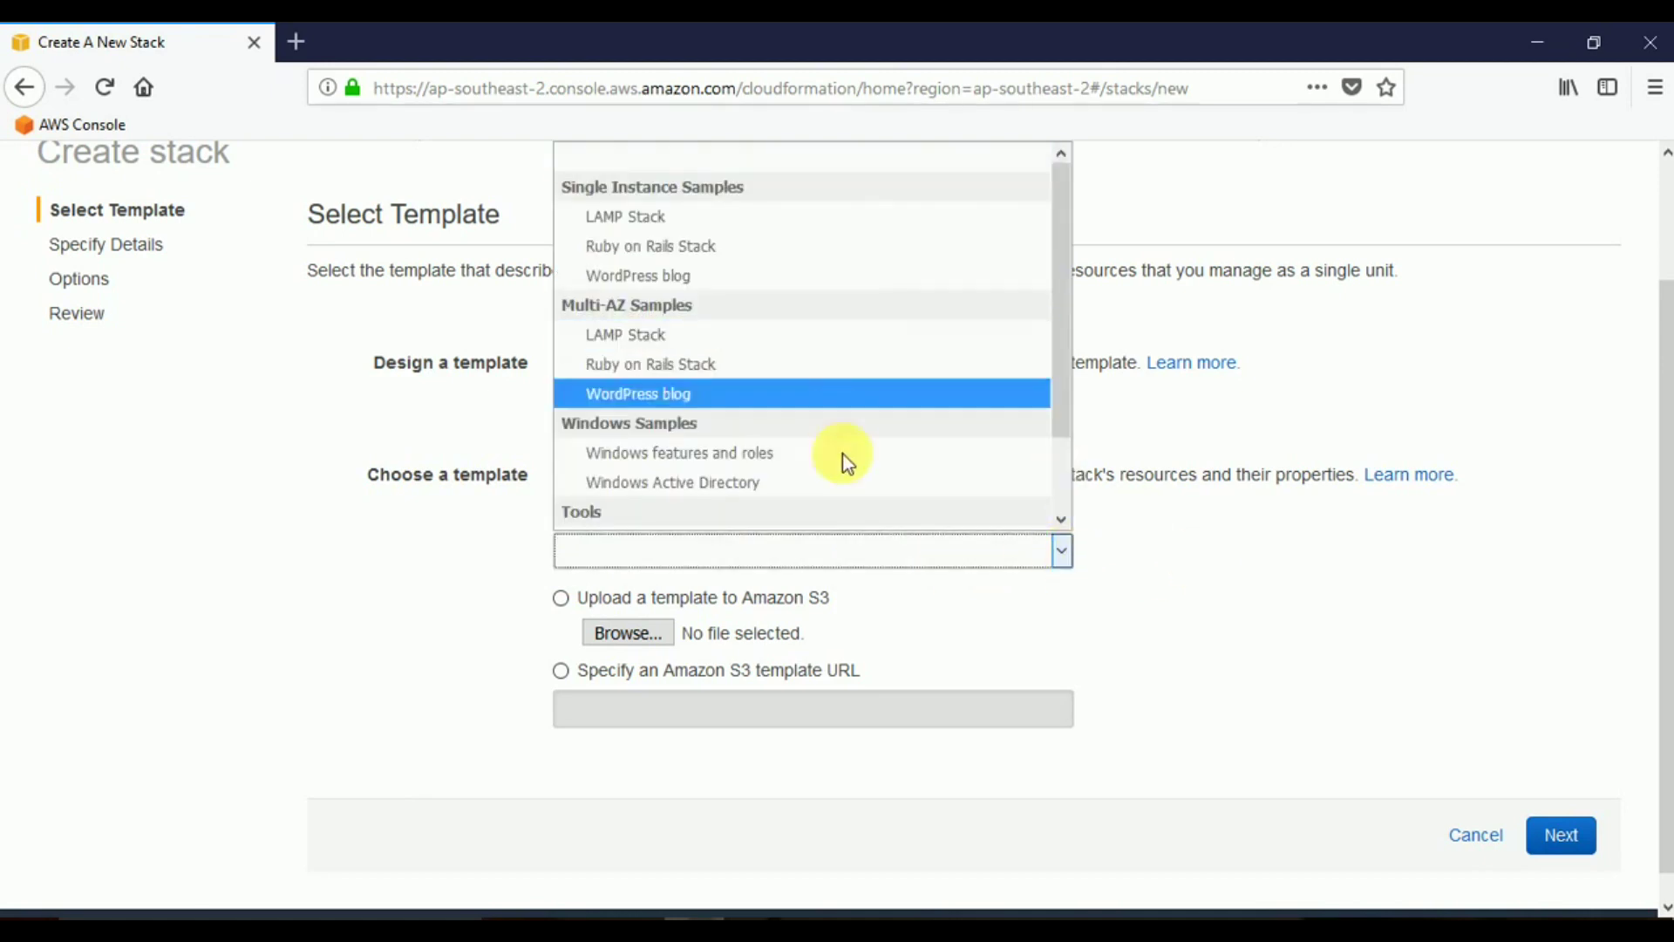
click(1216, 572)
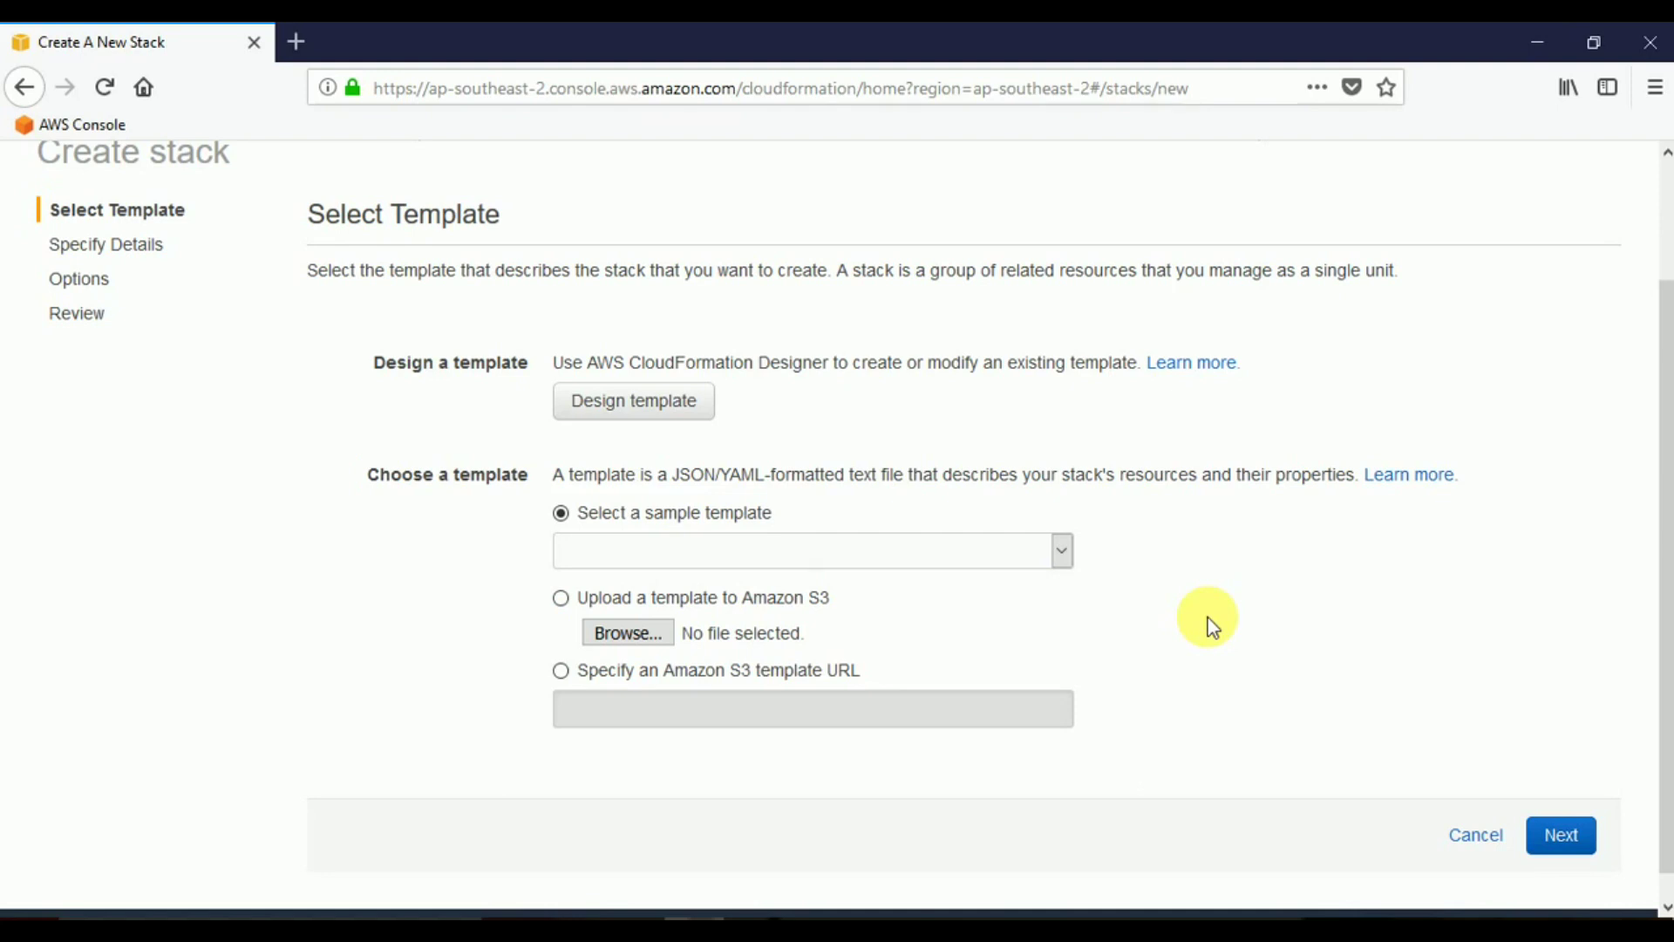
Pick the WordPress blog sample template, then switch the source to its Amazon S3 template URL
click(1063, 552)
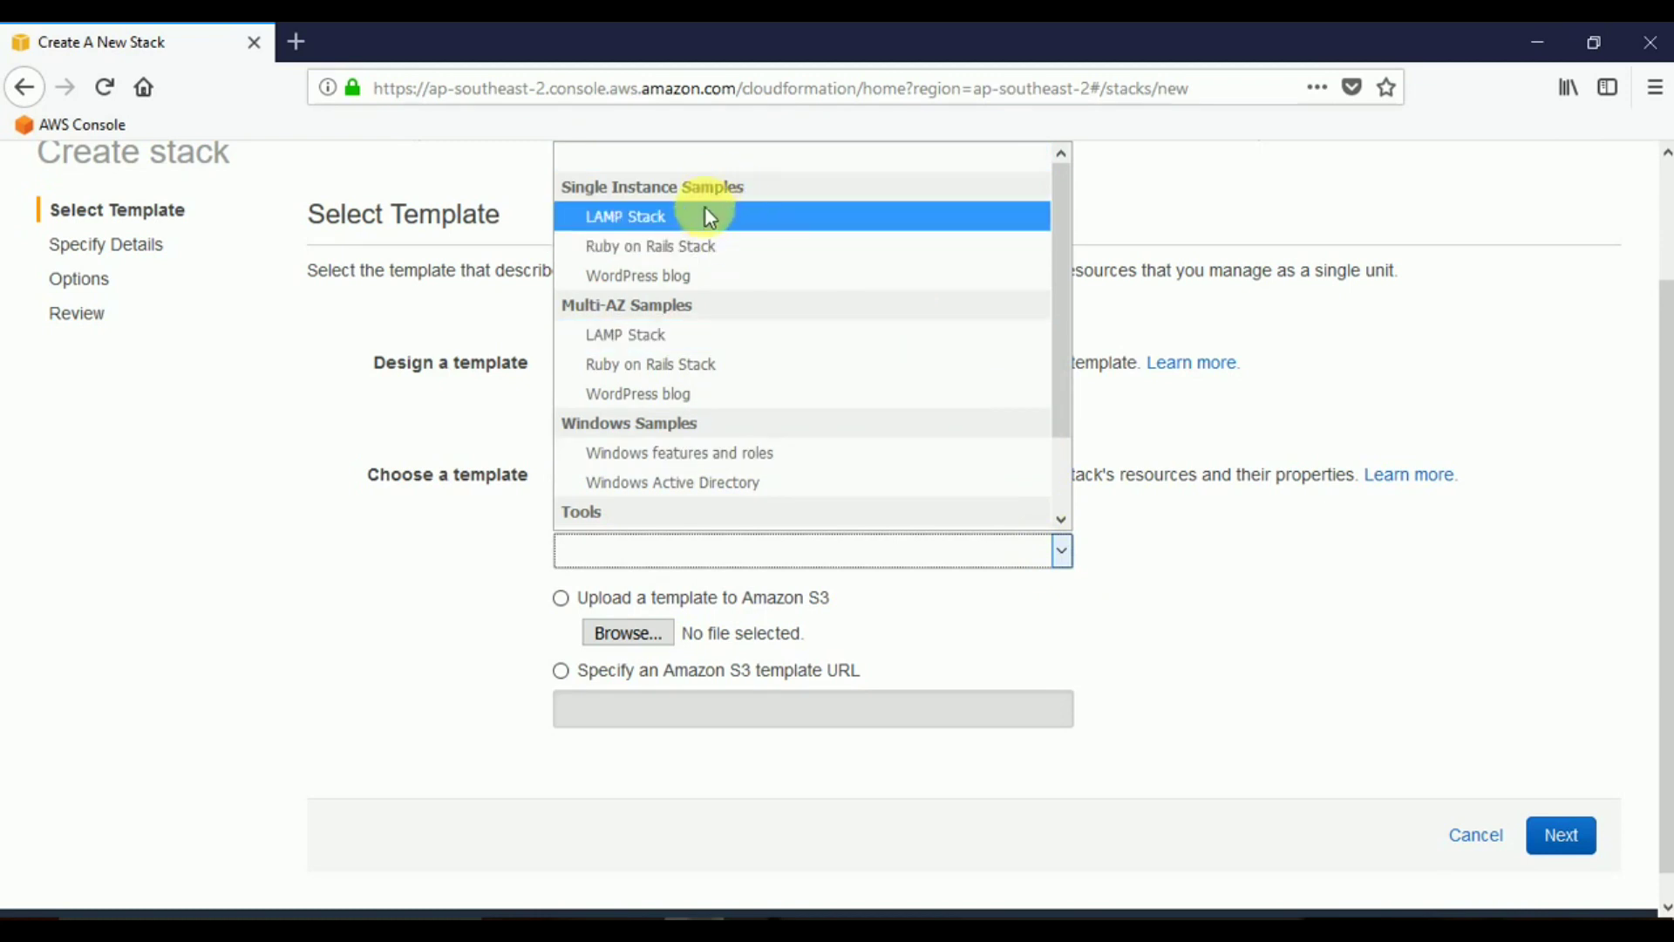
click(732, 288)
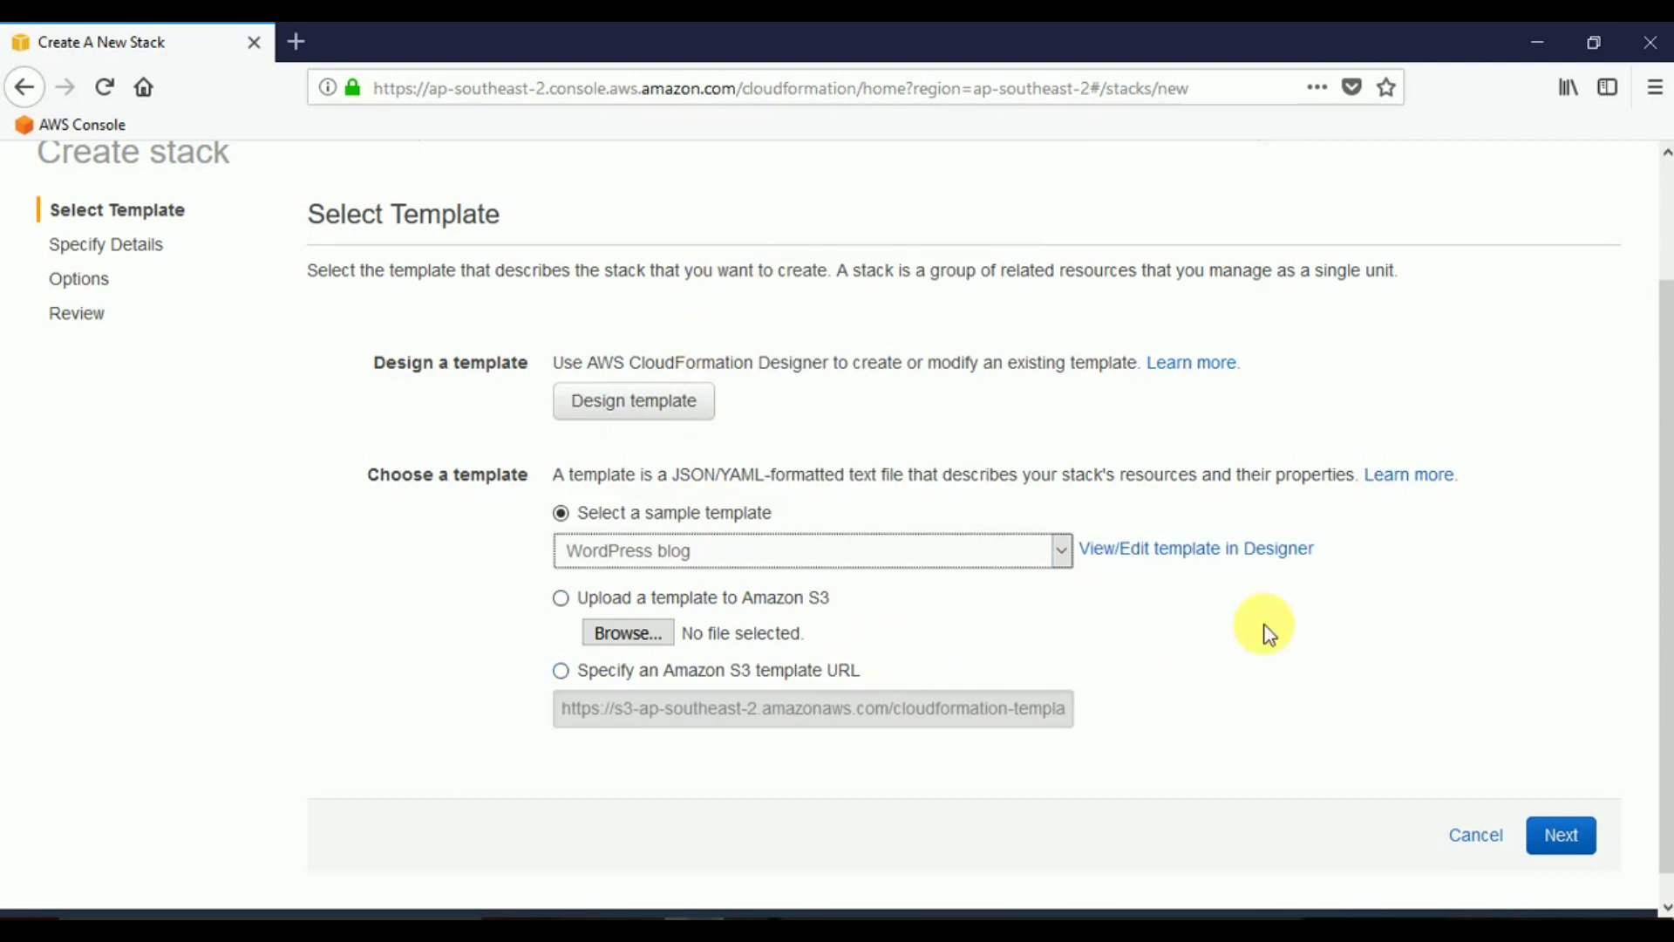
scroll(1269, 635, down, 1)
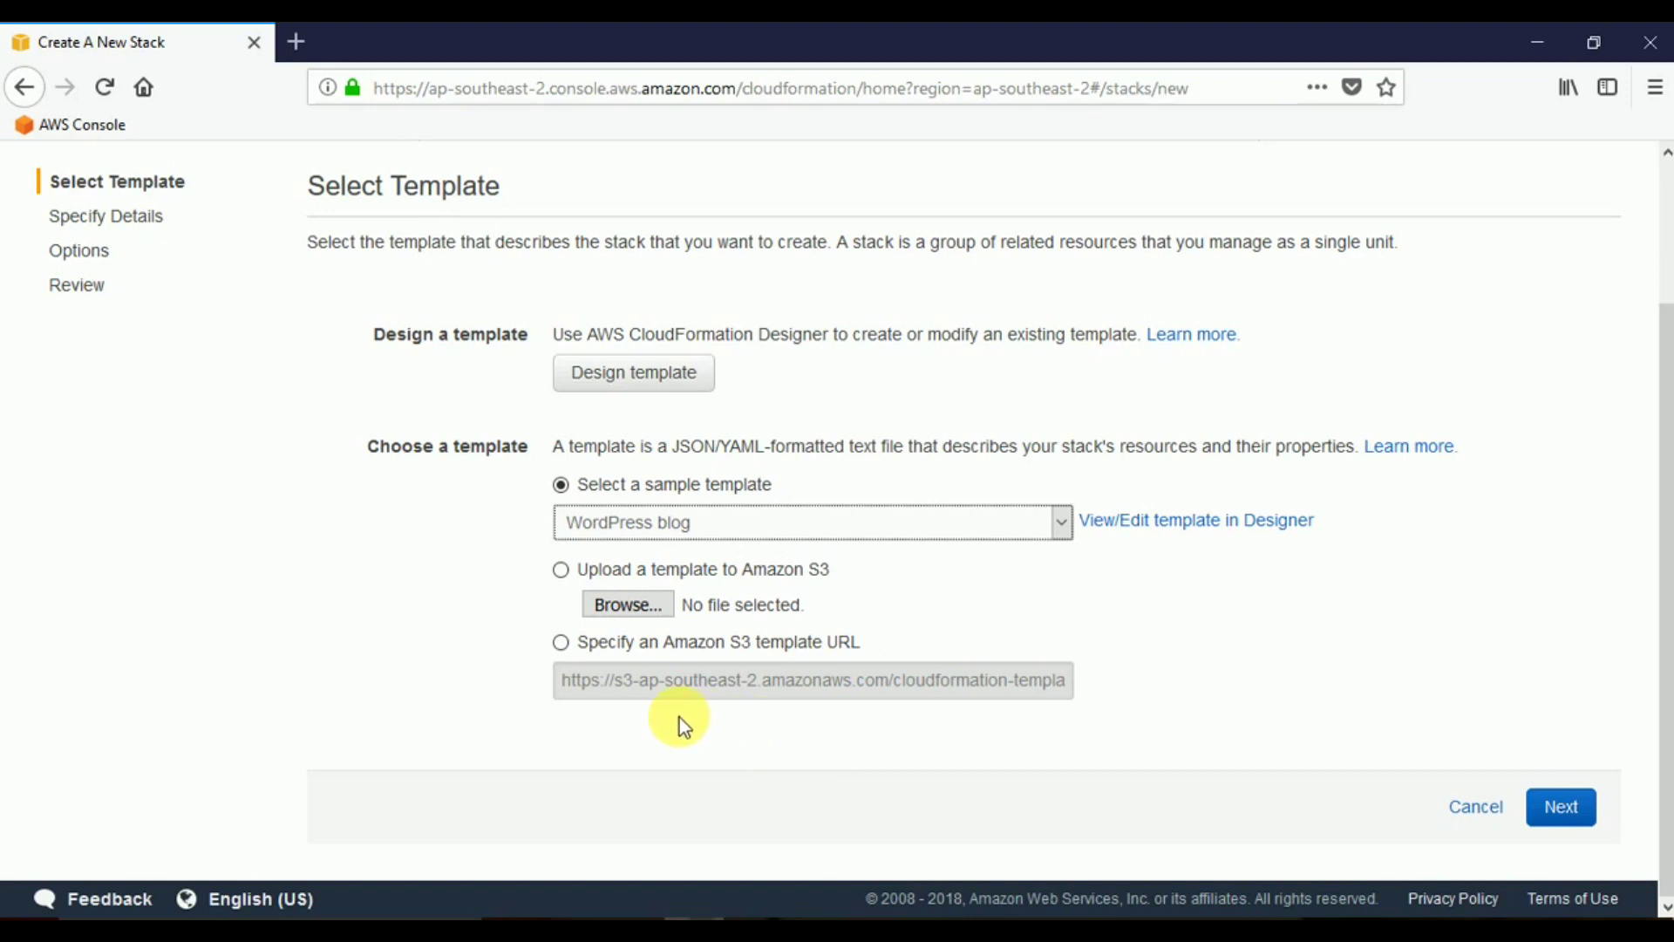
click(566, 647)
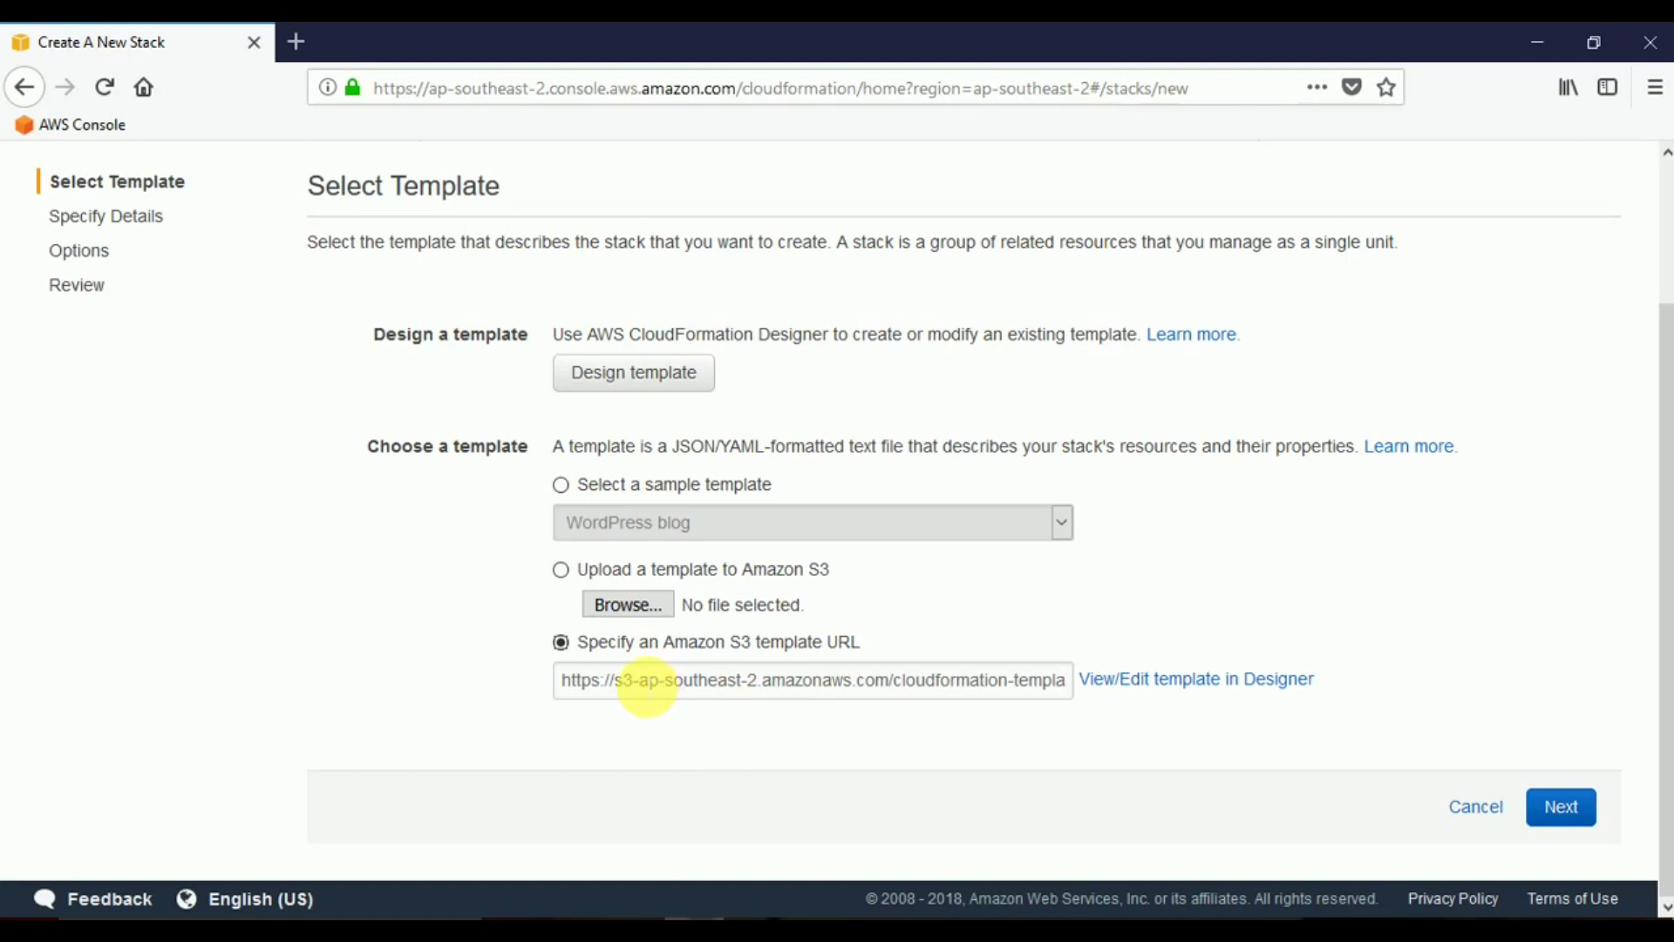
Check the ap-southeast-2 region in the S3 URL, revert to the sample template, and continue
drag(641, 684, 757, 687)
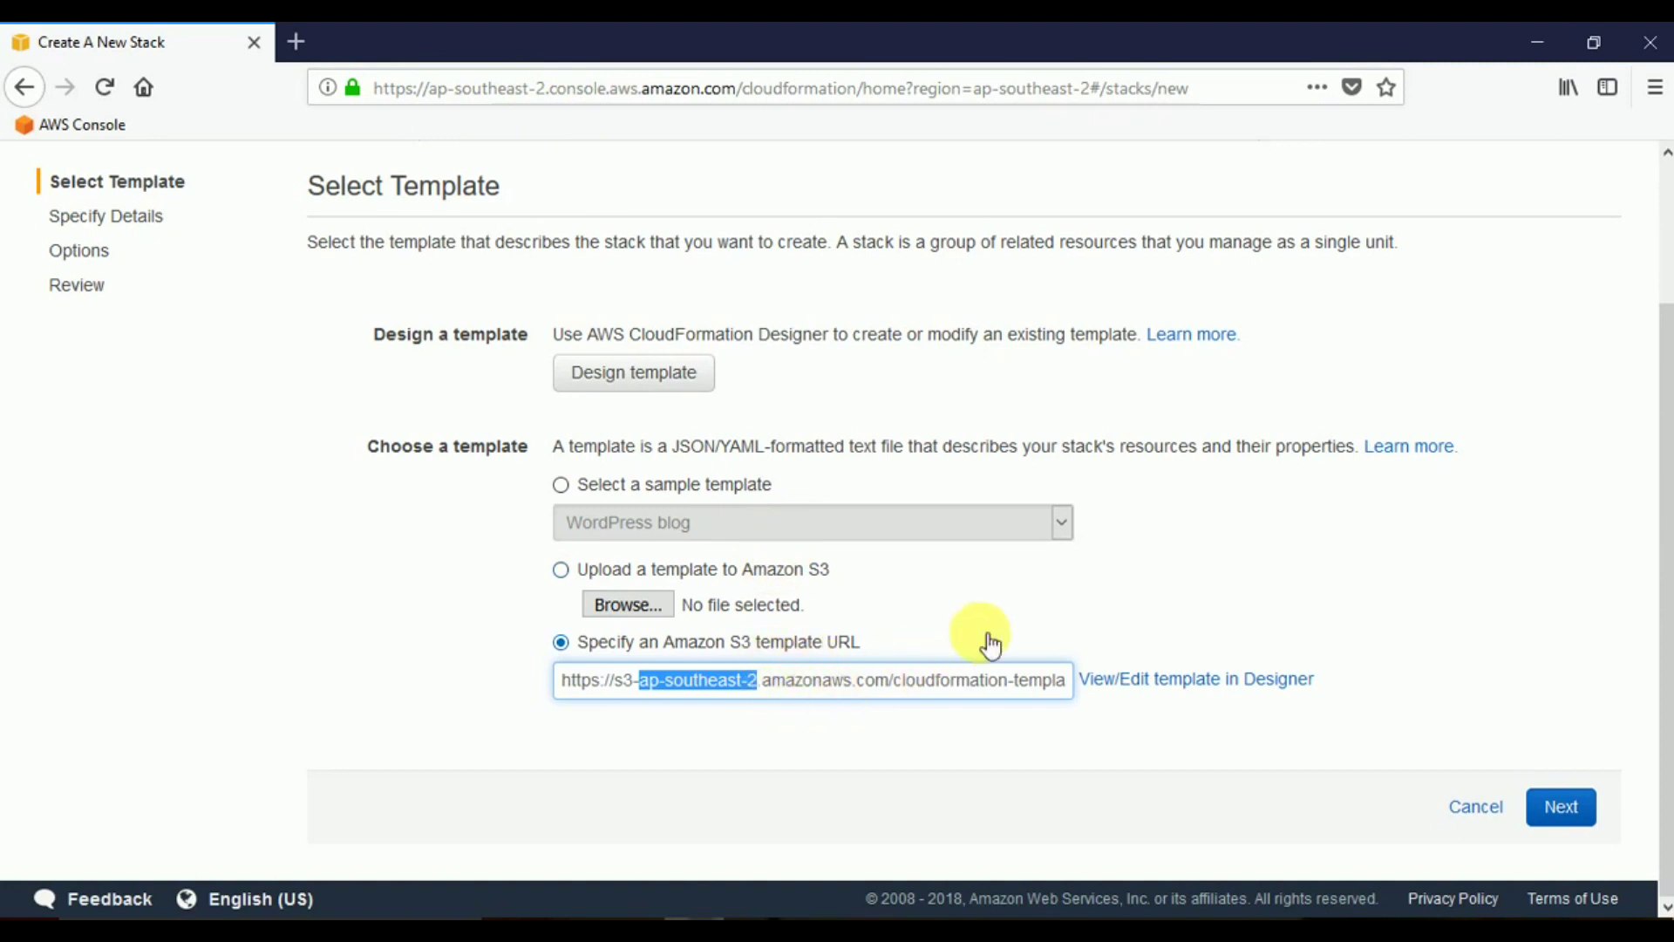
click(432, 710)
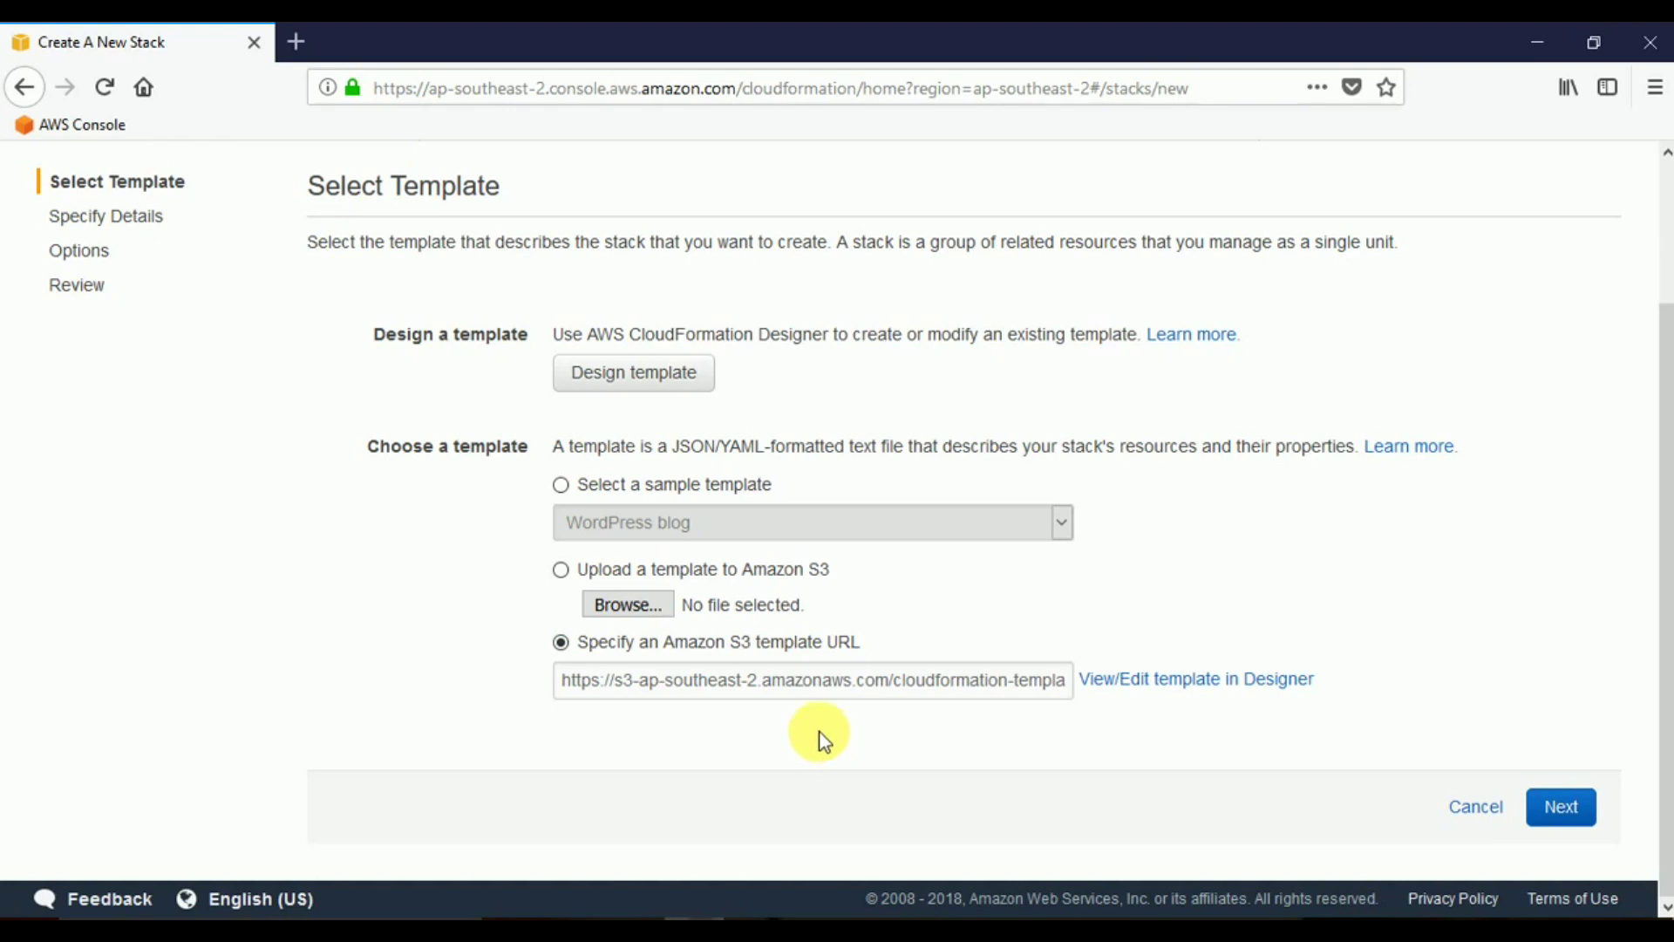
click(560, 485)
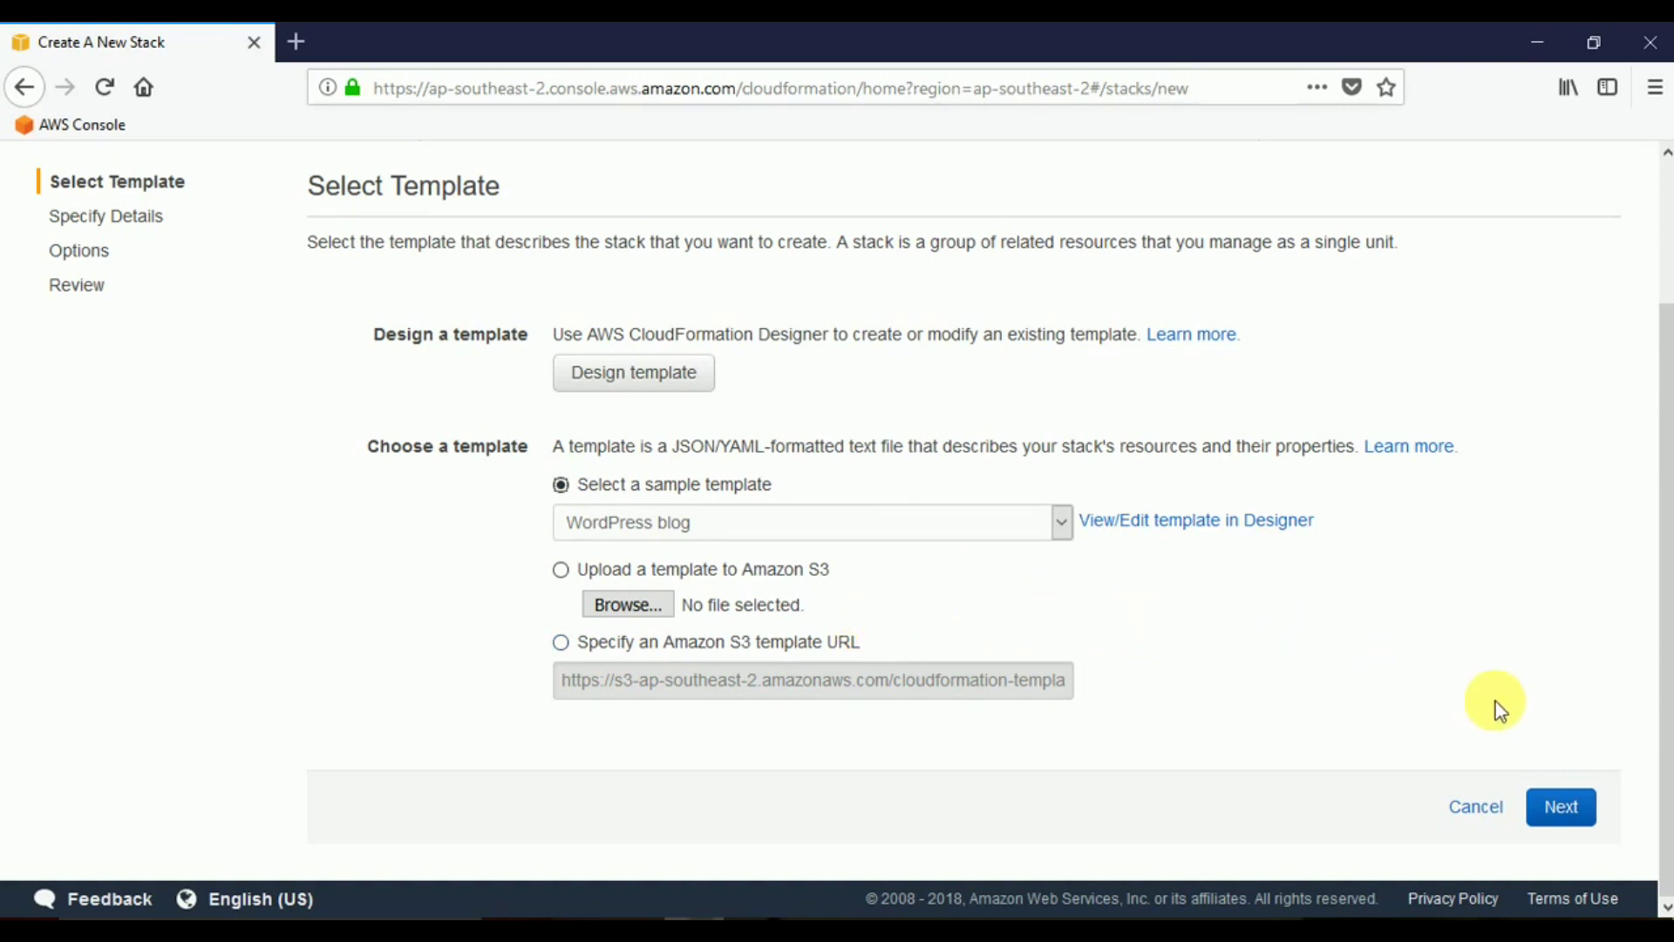
click(1580, 818)
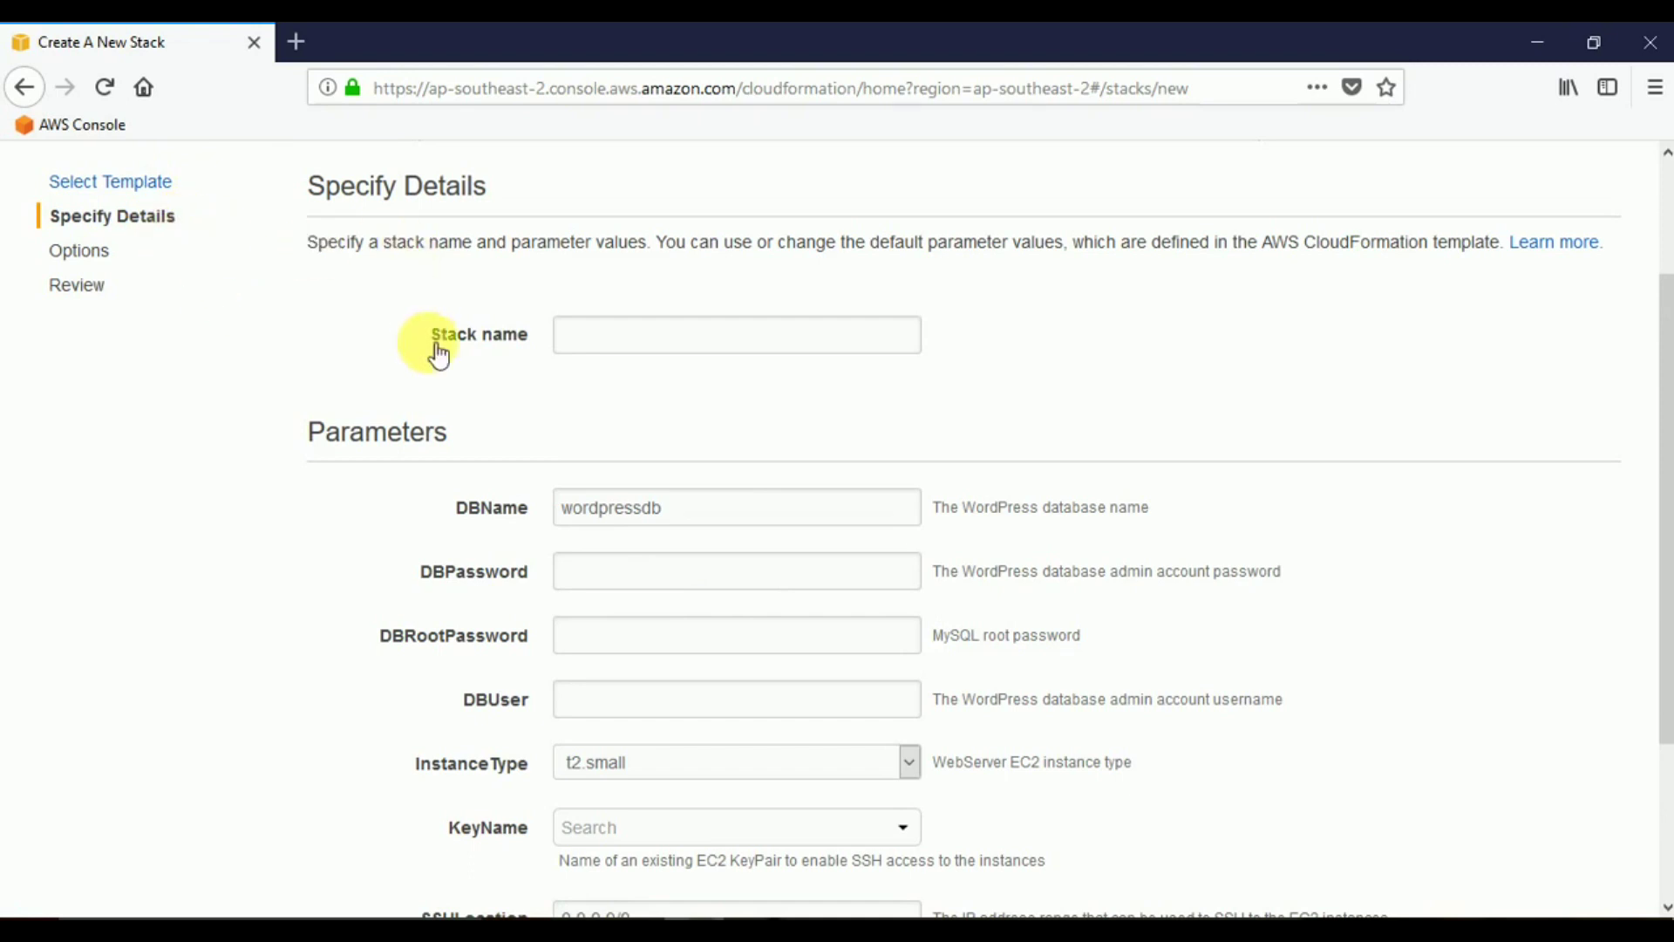
Name the stack TestWordPressStack
click(623, 344)
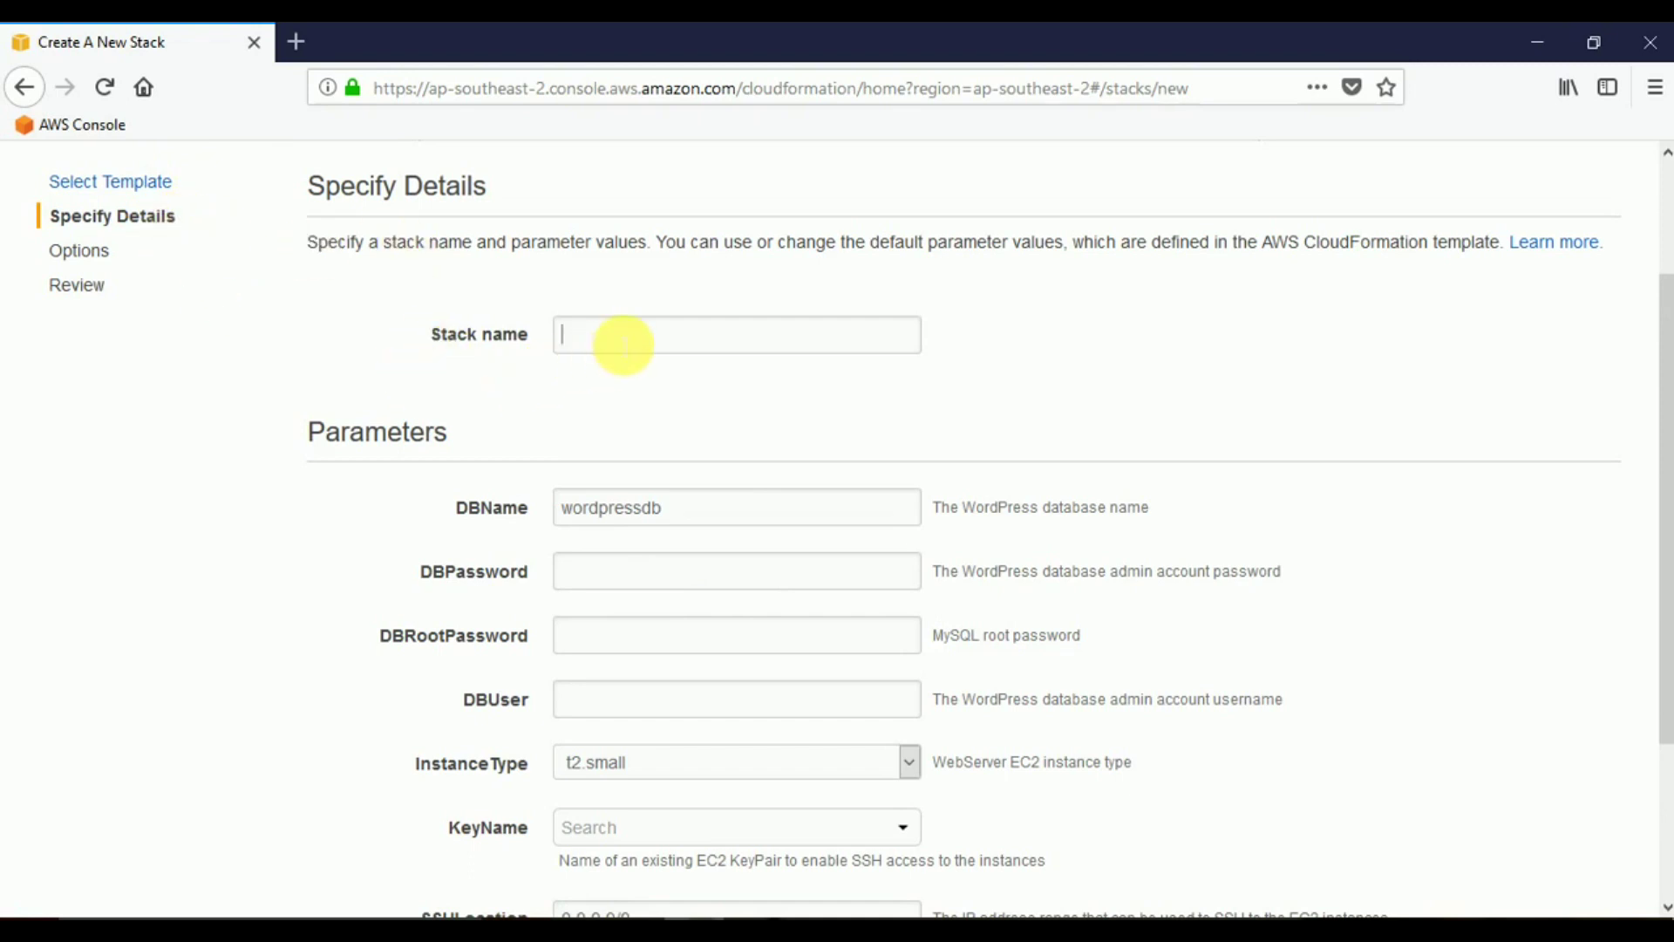
text(T)
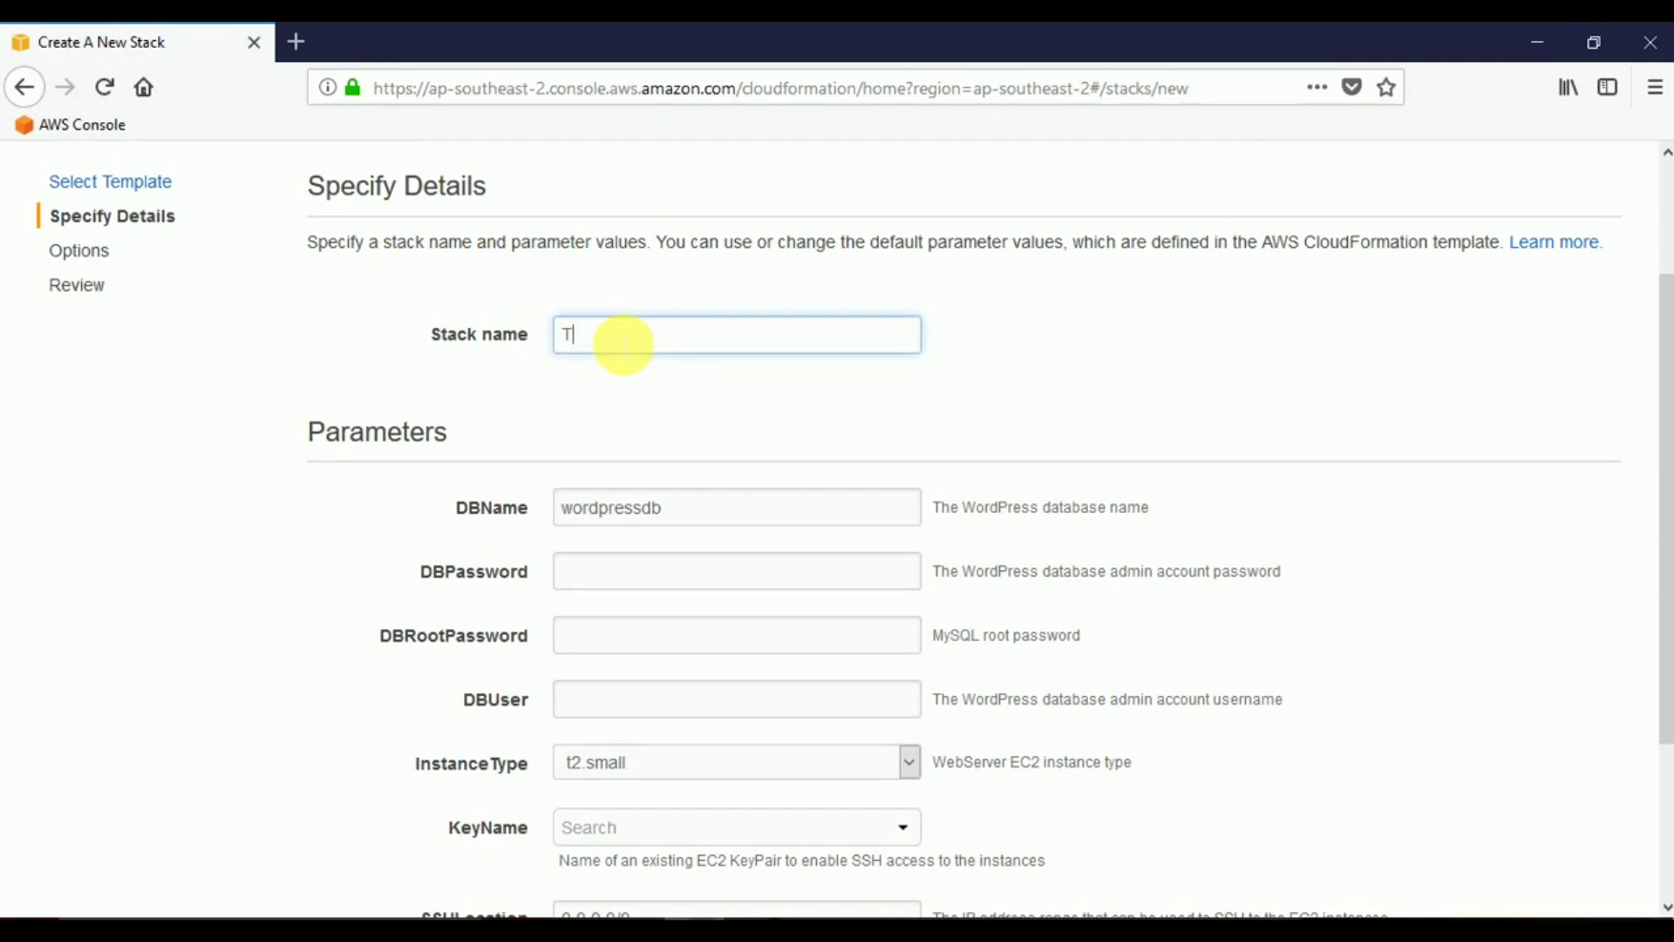
text(estWordPressStack)
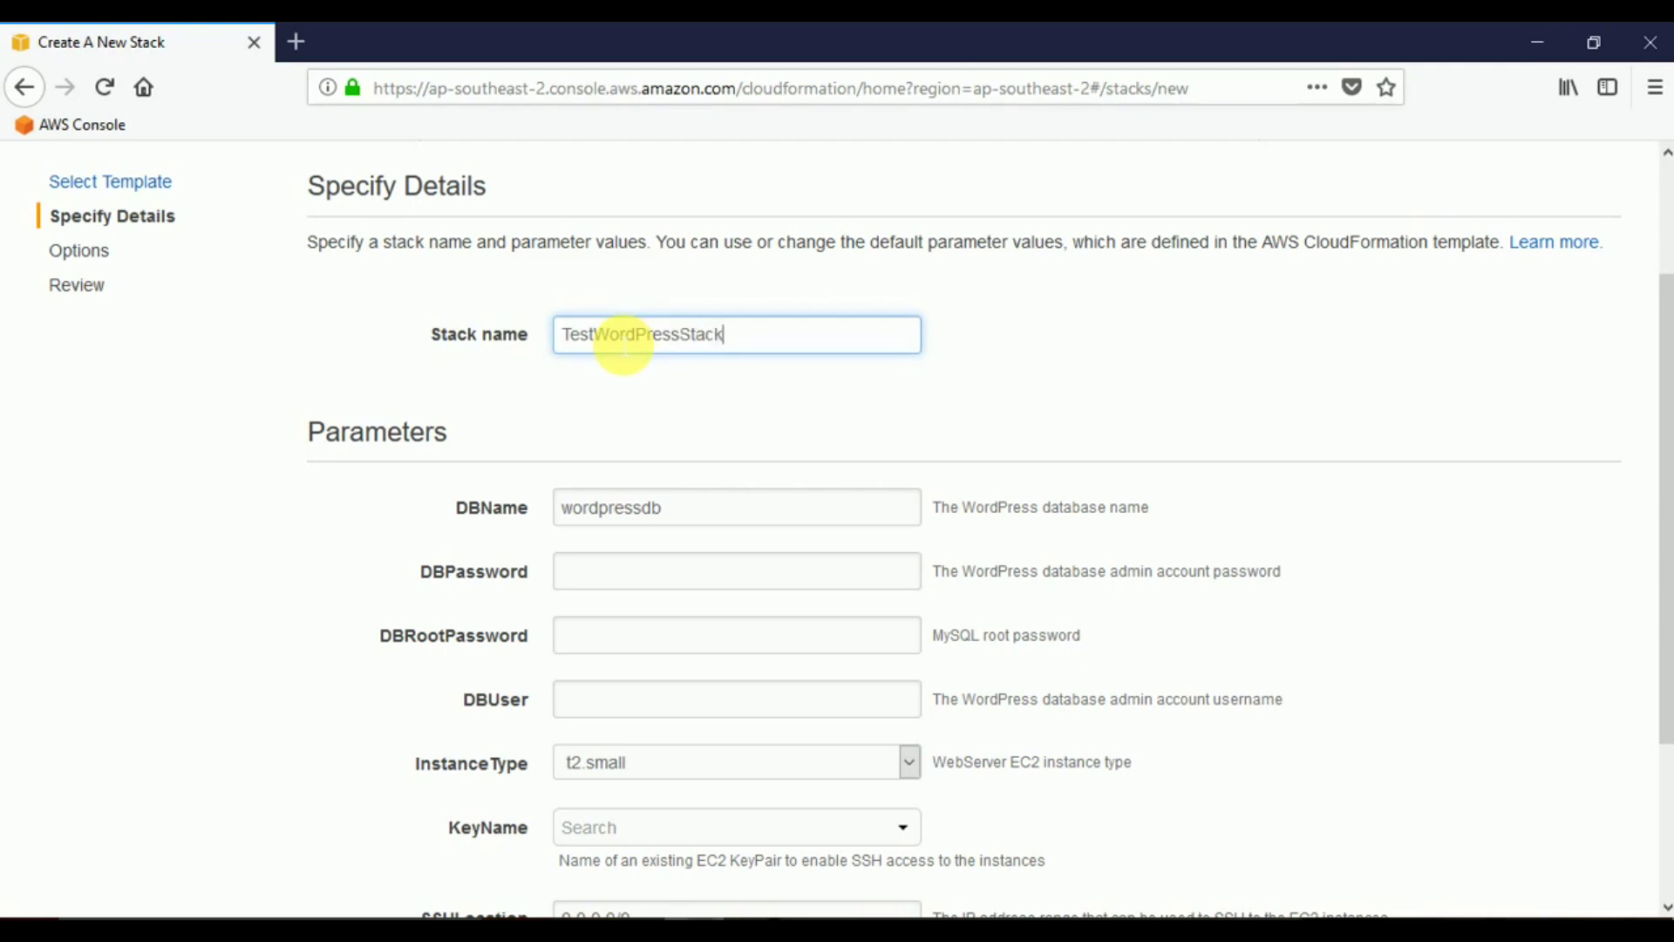
click(844, 407)
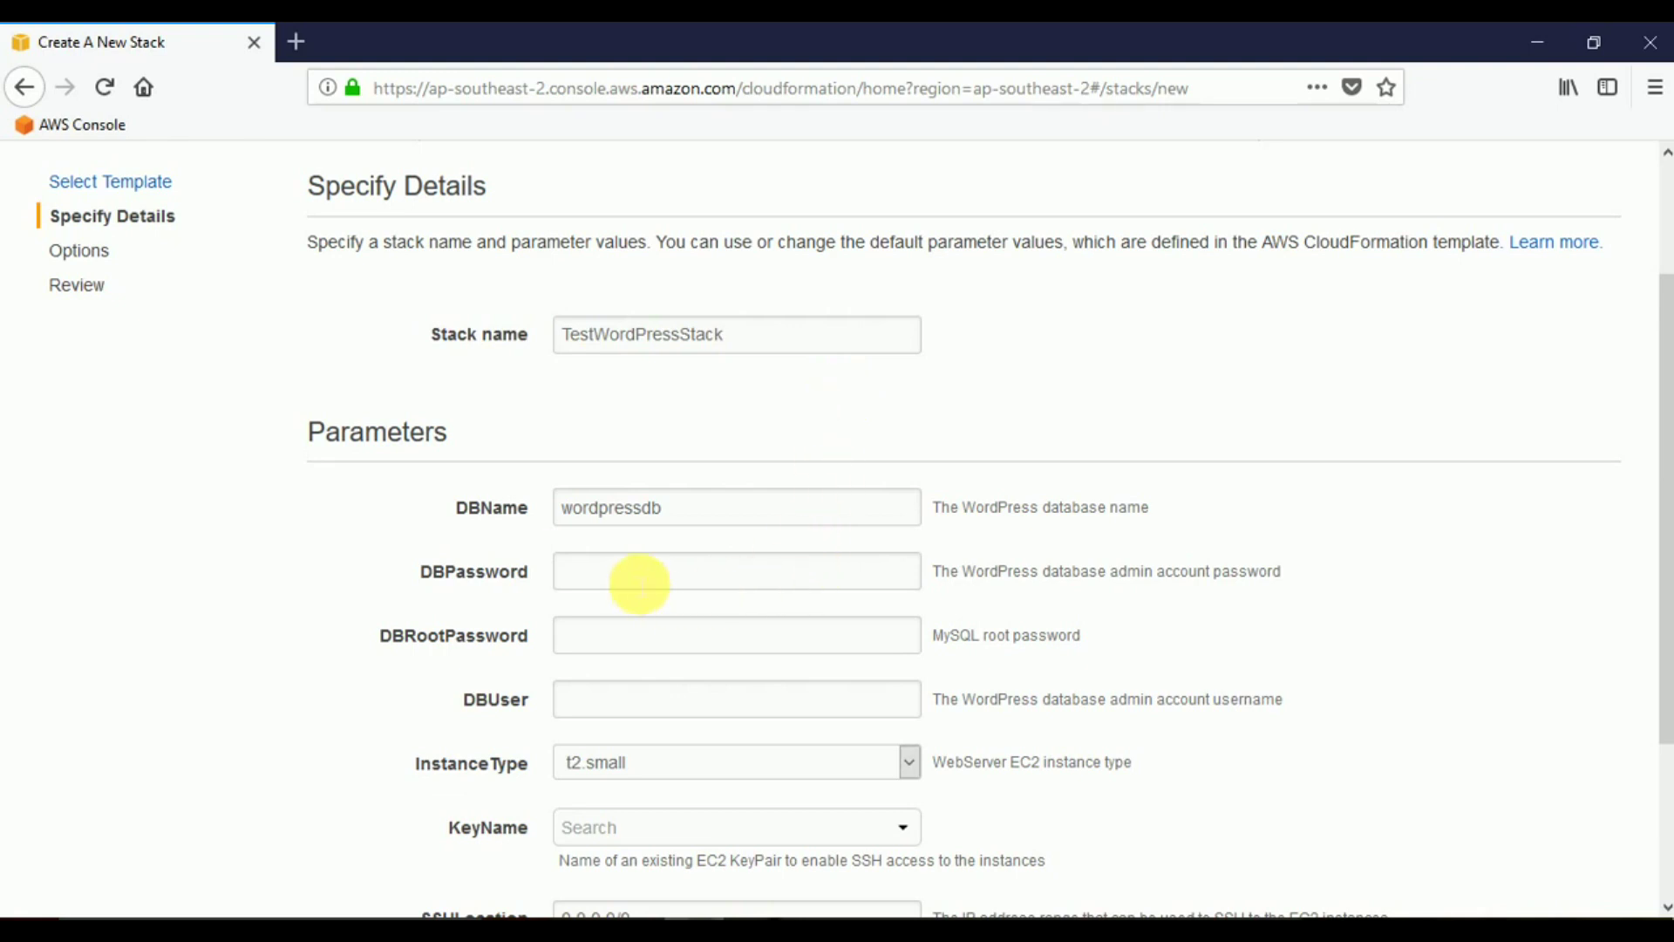
Enter the database password, the MySQL root password and a four-character DB user name
click(640, 584)
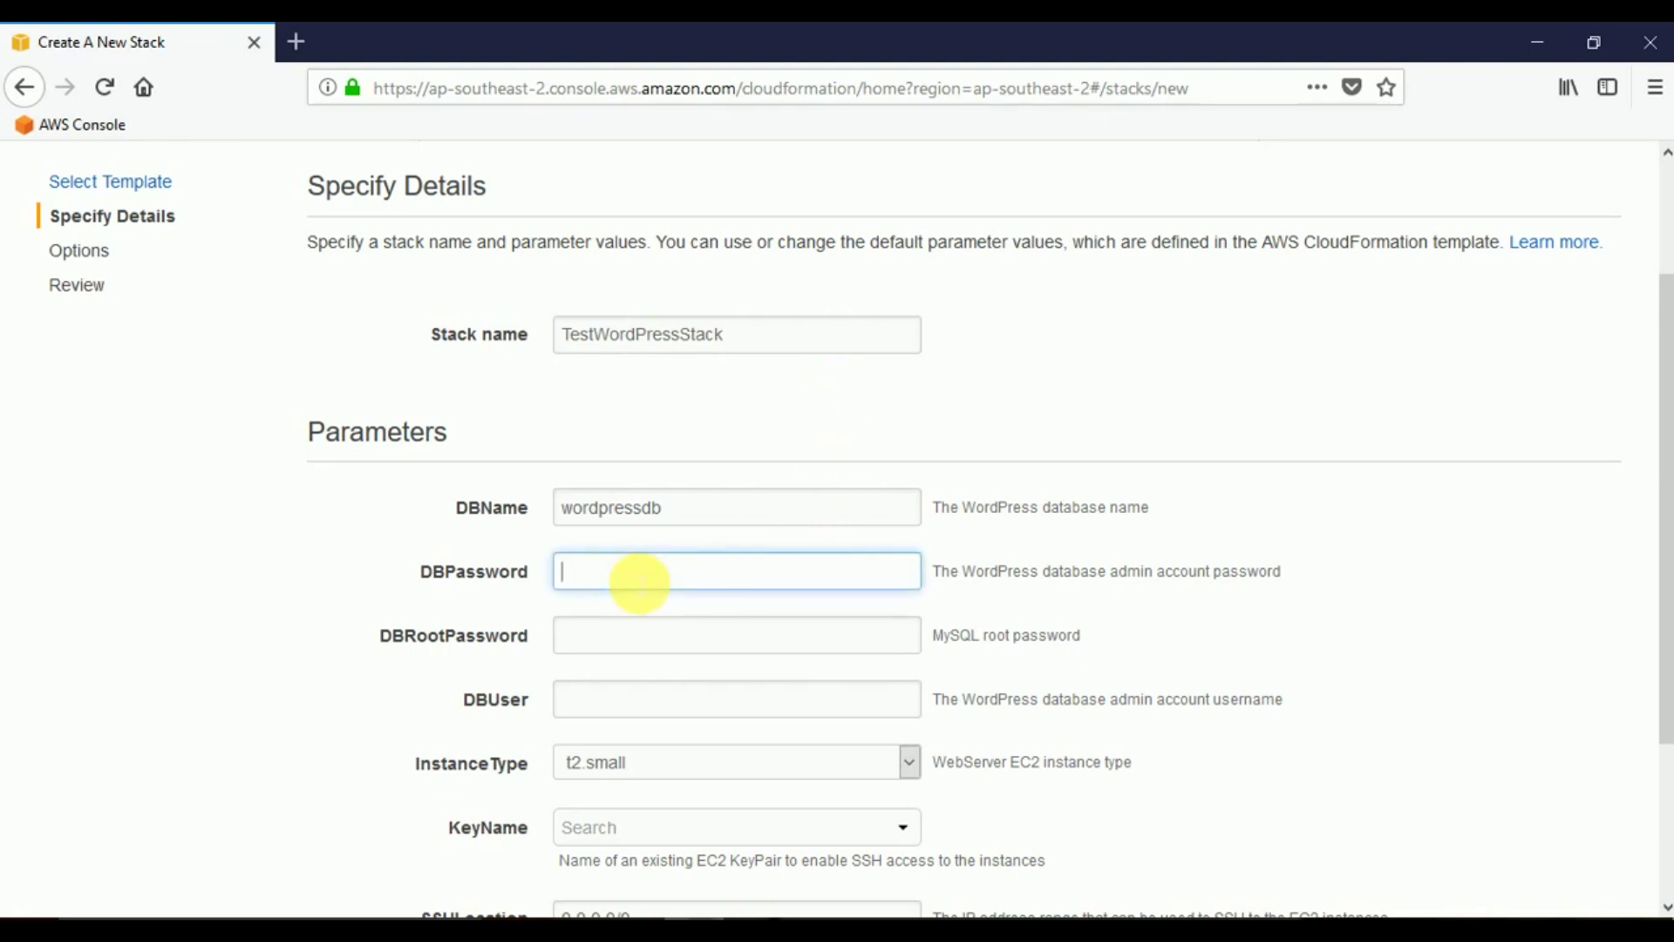
text(**********)
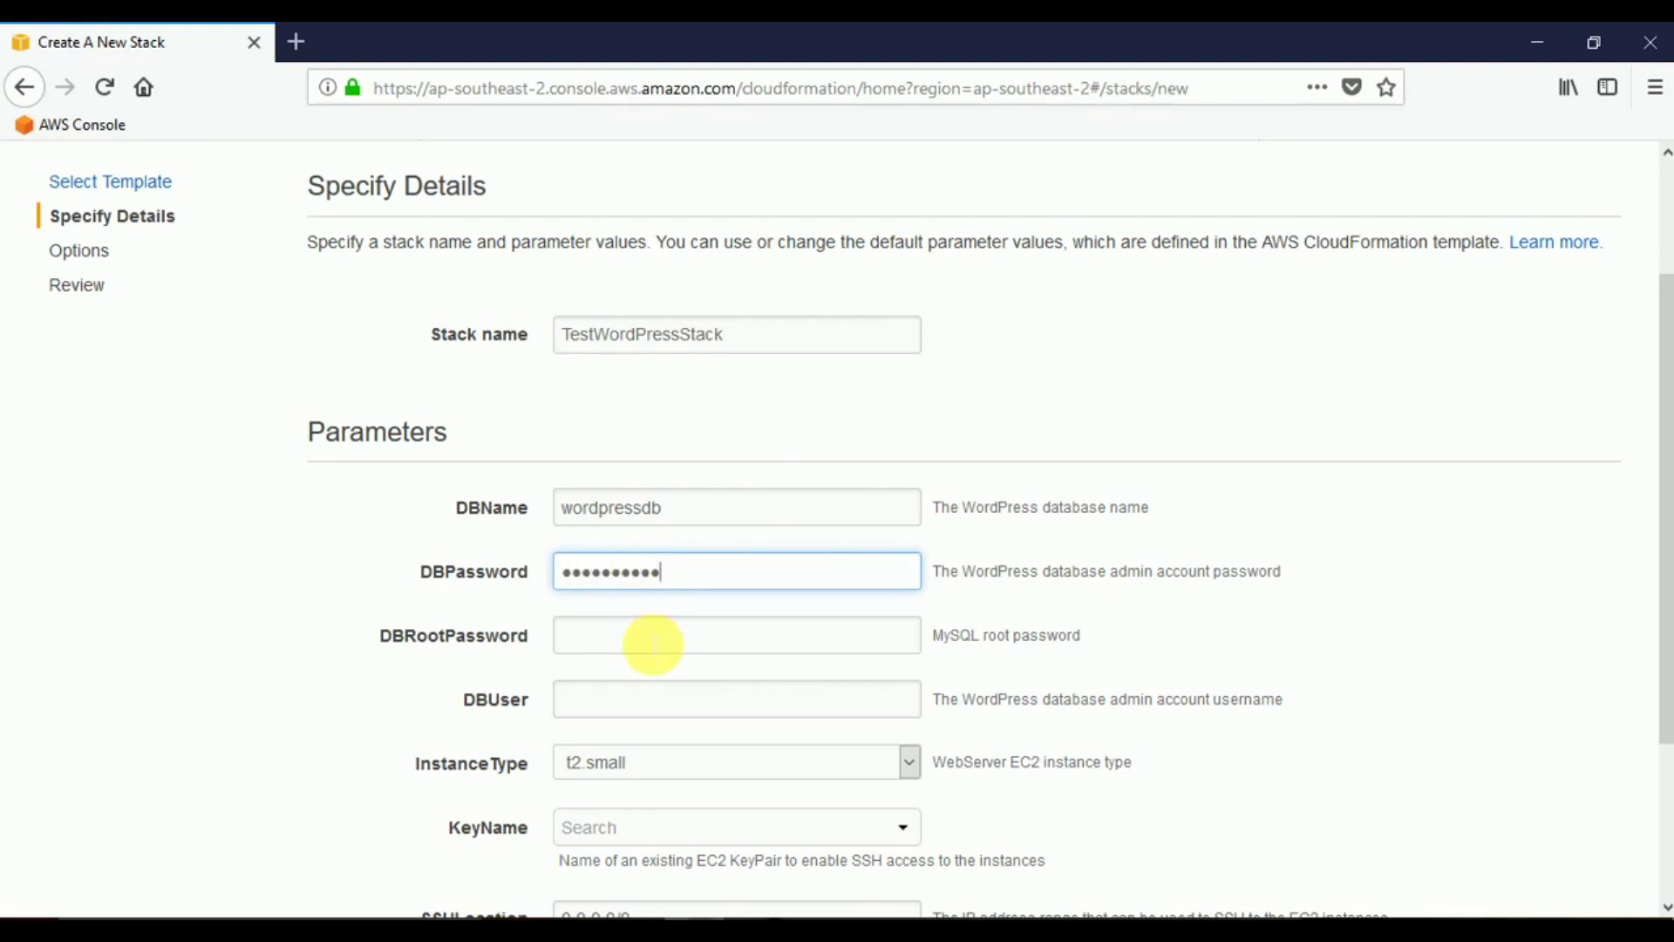
drag(687, 584, 523, 582)
text(•••••••••••)
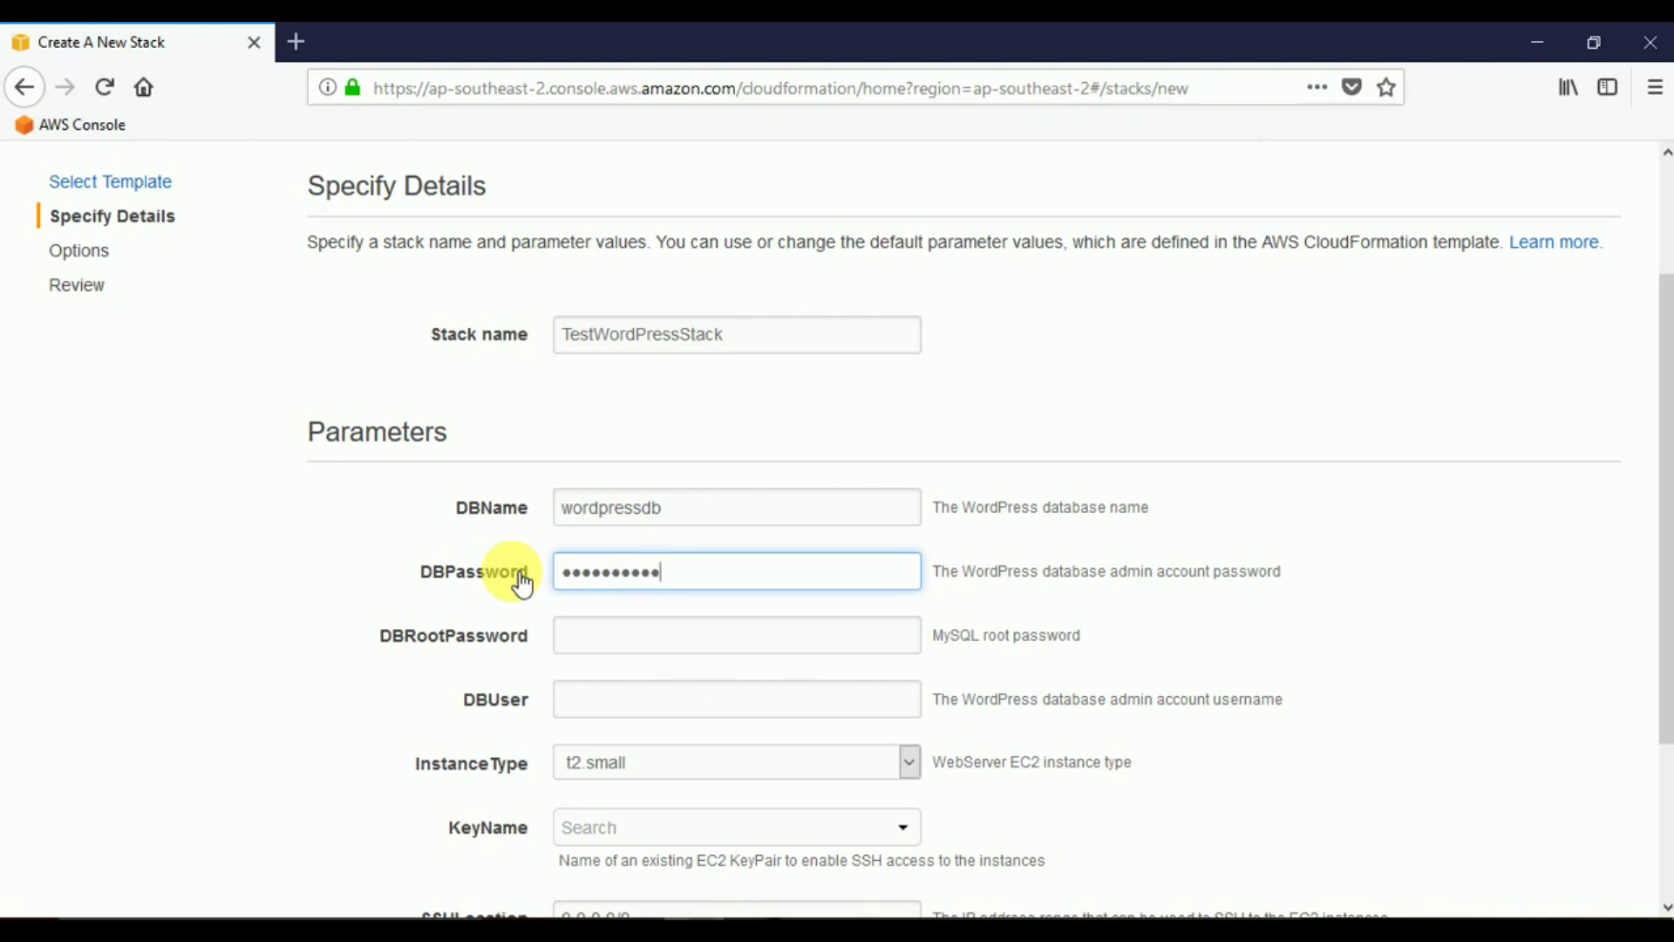
click(586, 653)
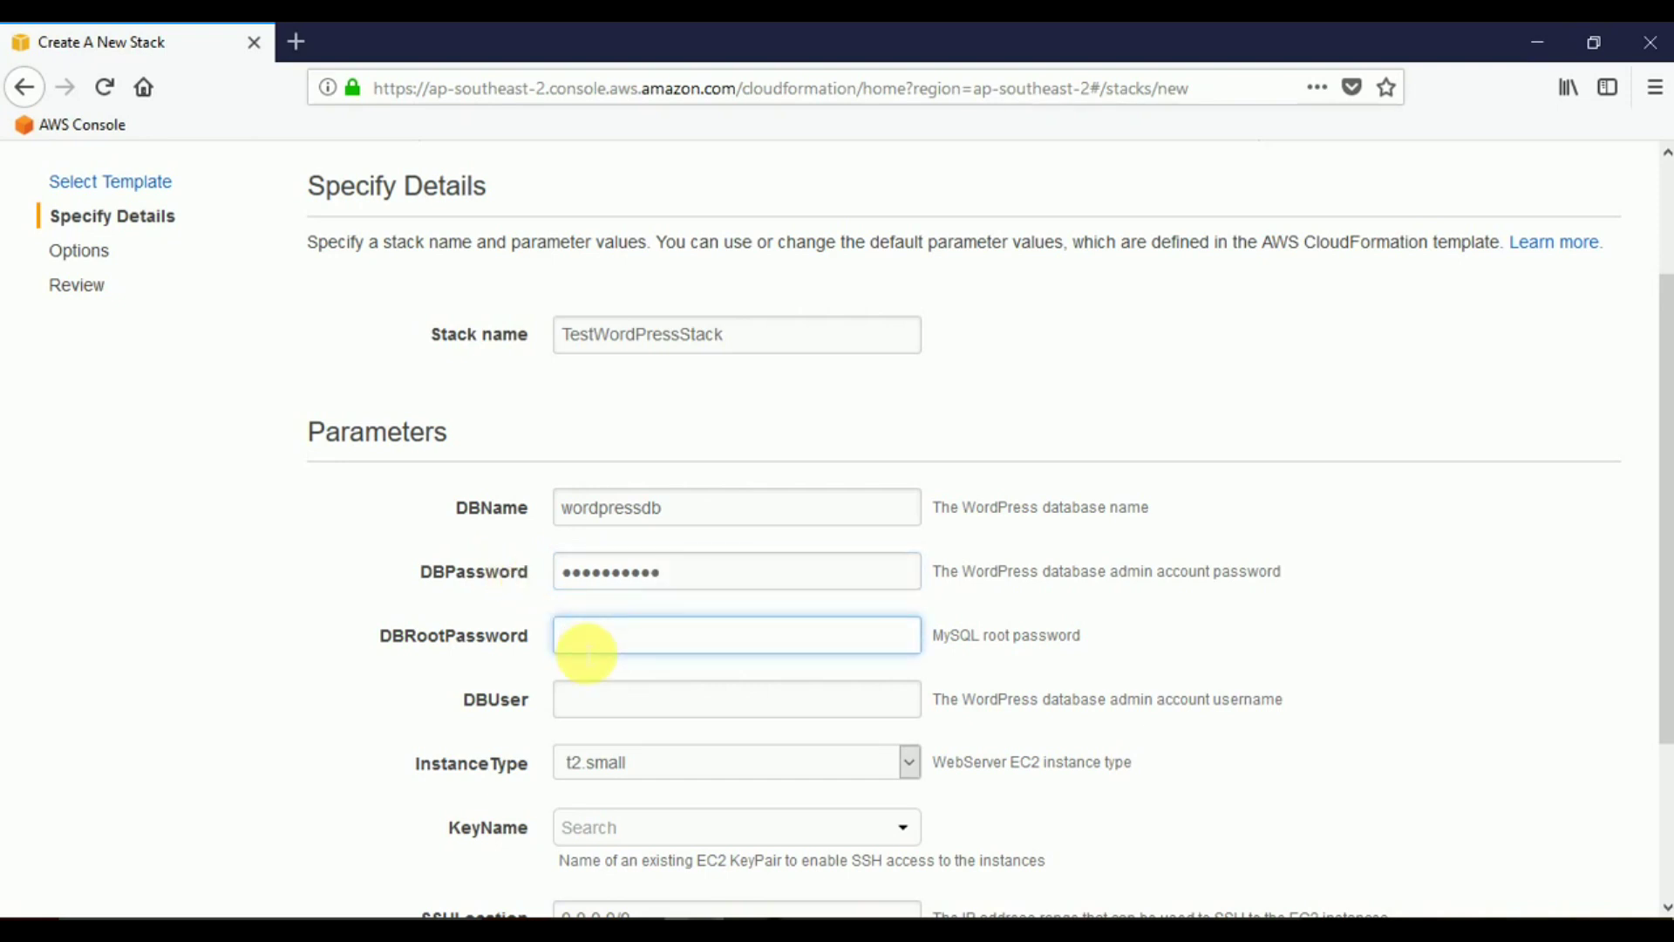
text(•••••••••••)
click(615, 708)
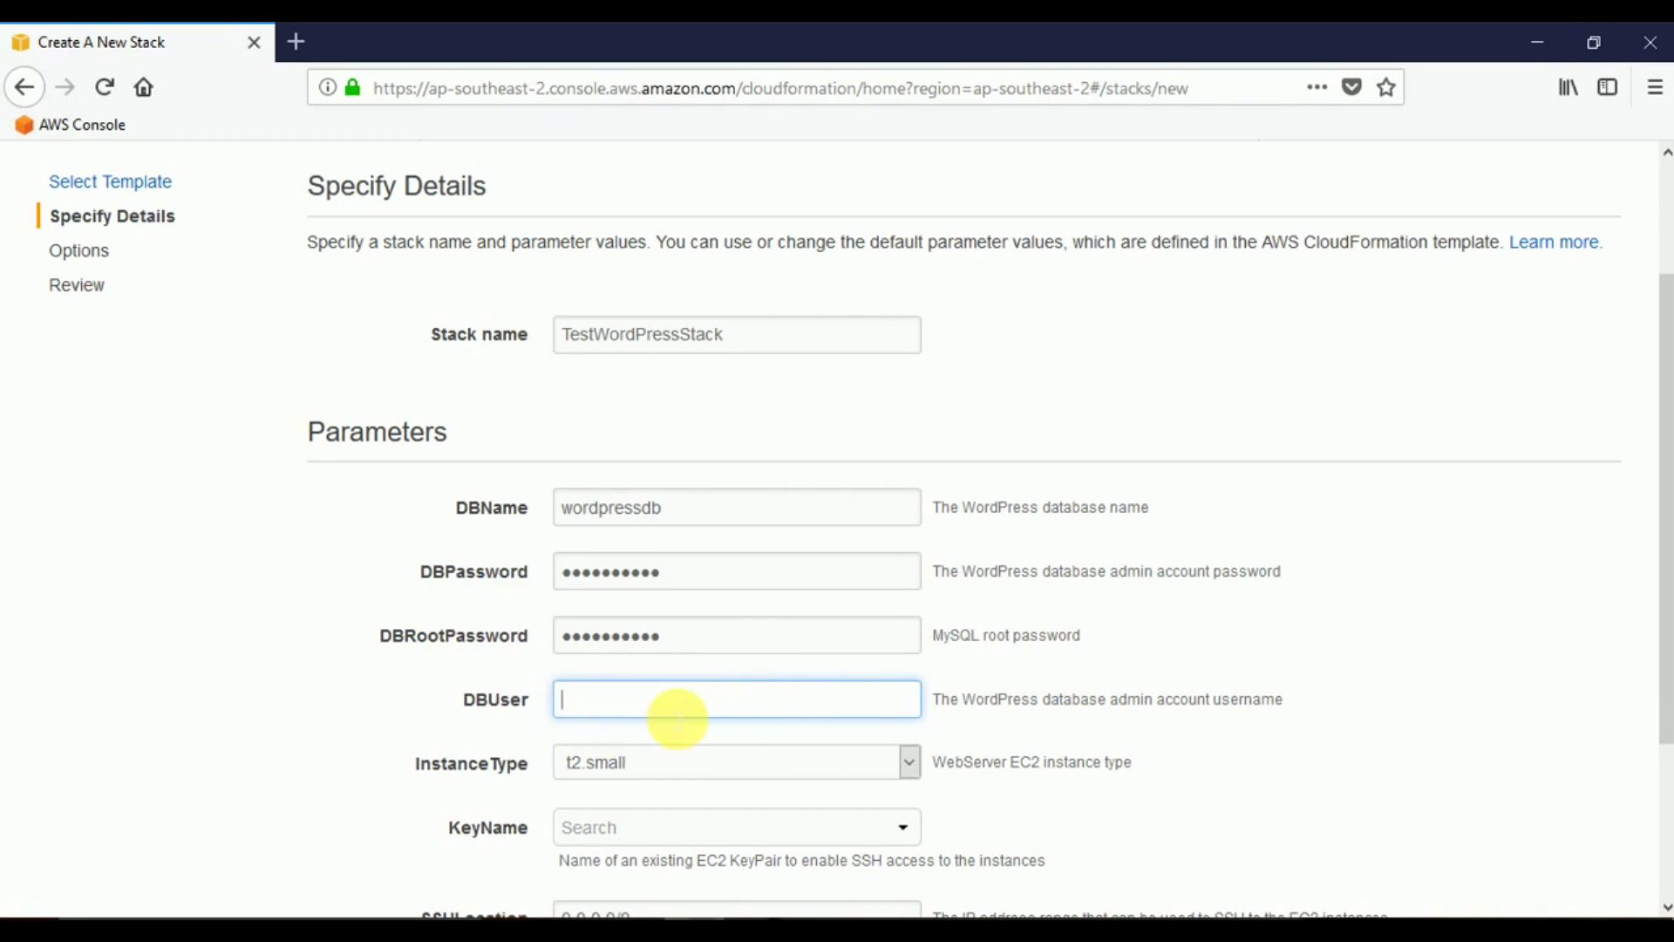
scroll(1175, 755, down, 2)
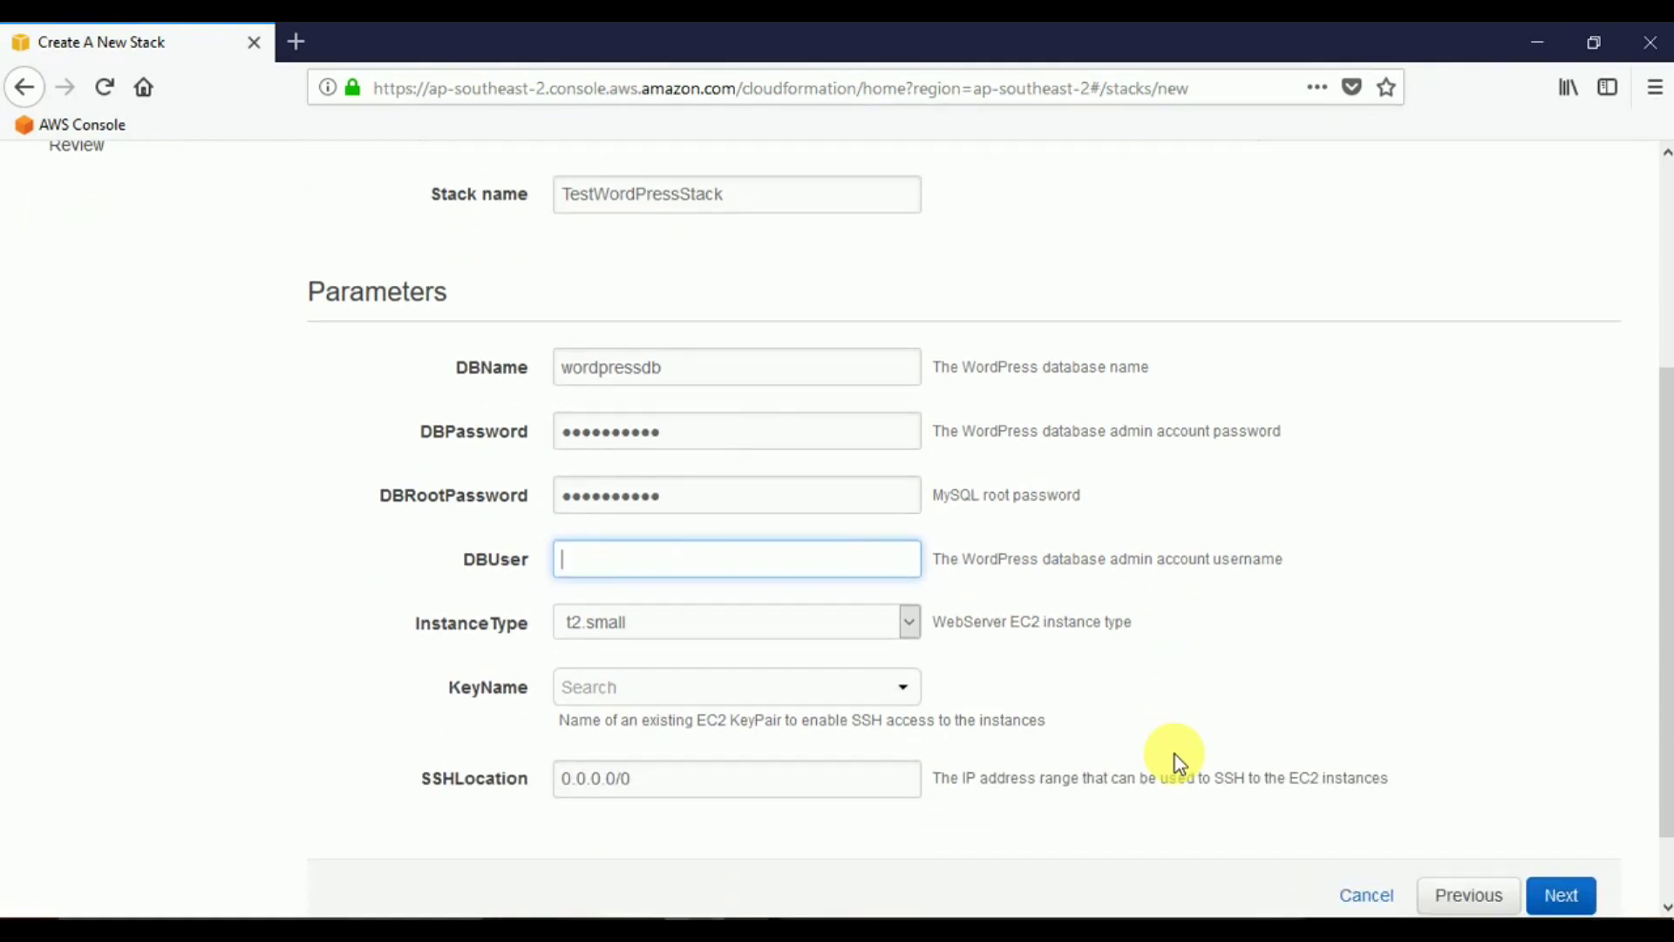
text(••••)
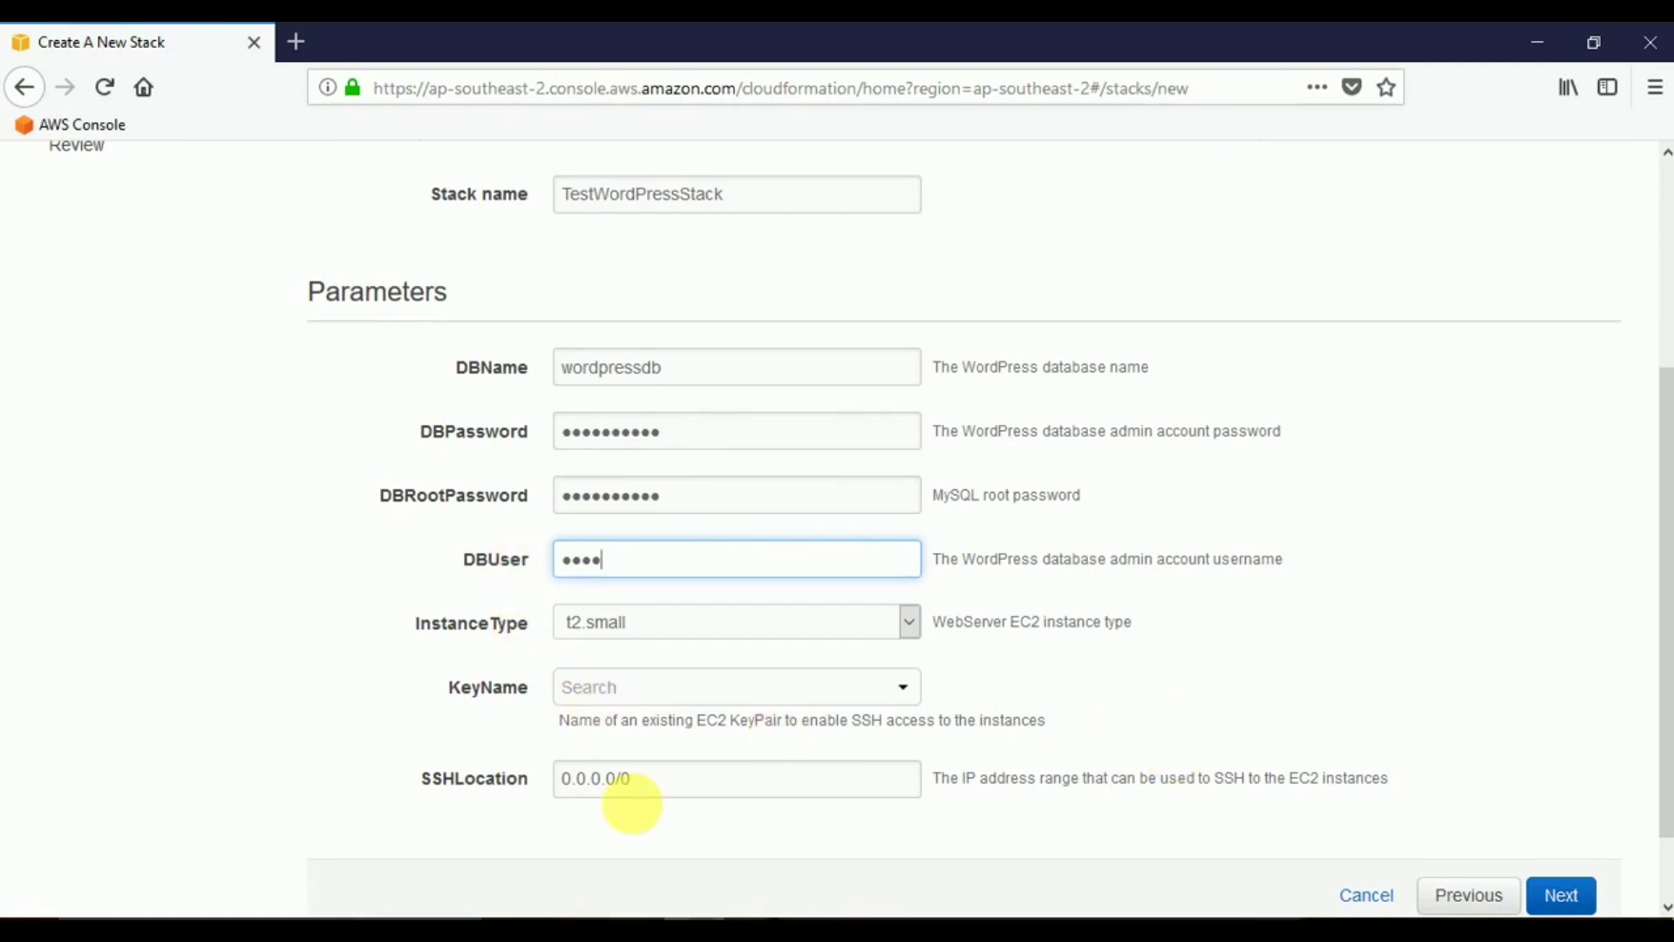
Set the instance type to t2.micro
click(908, 636)
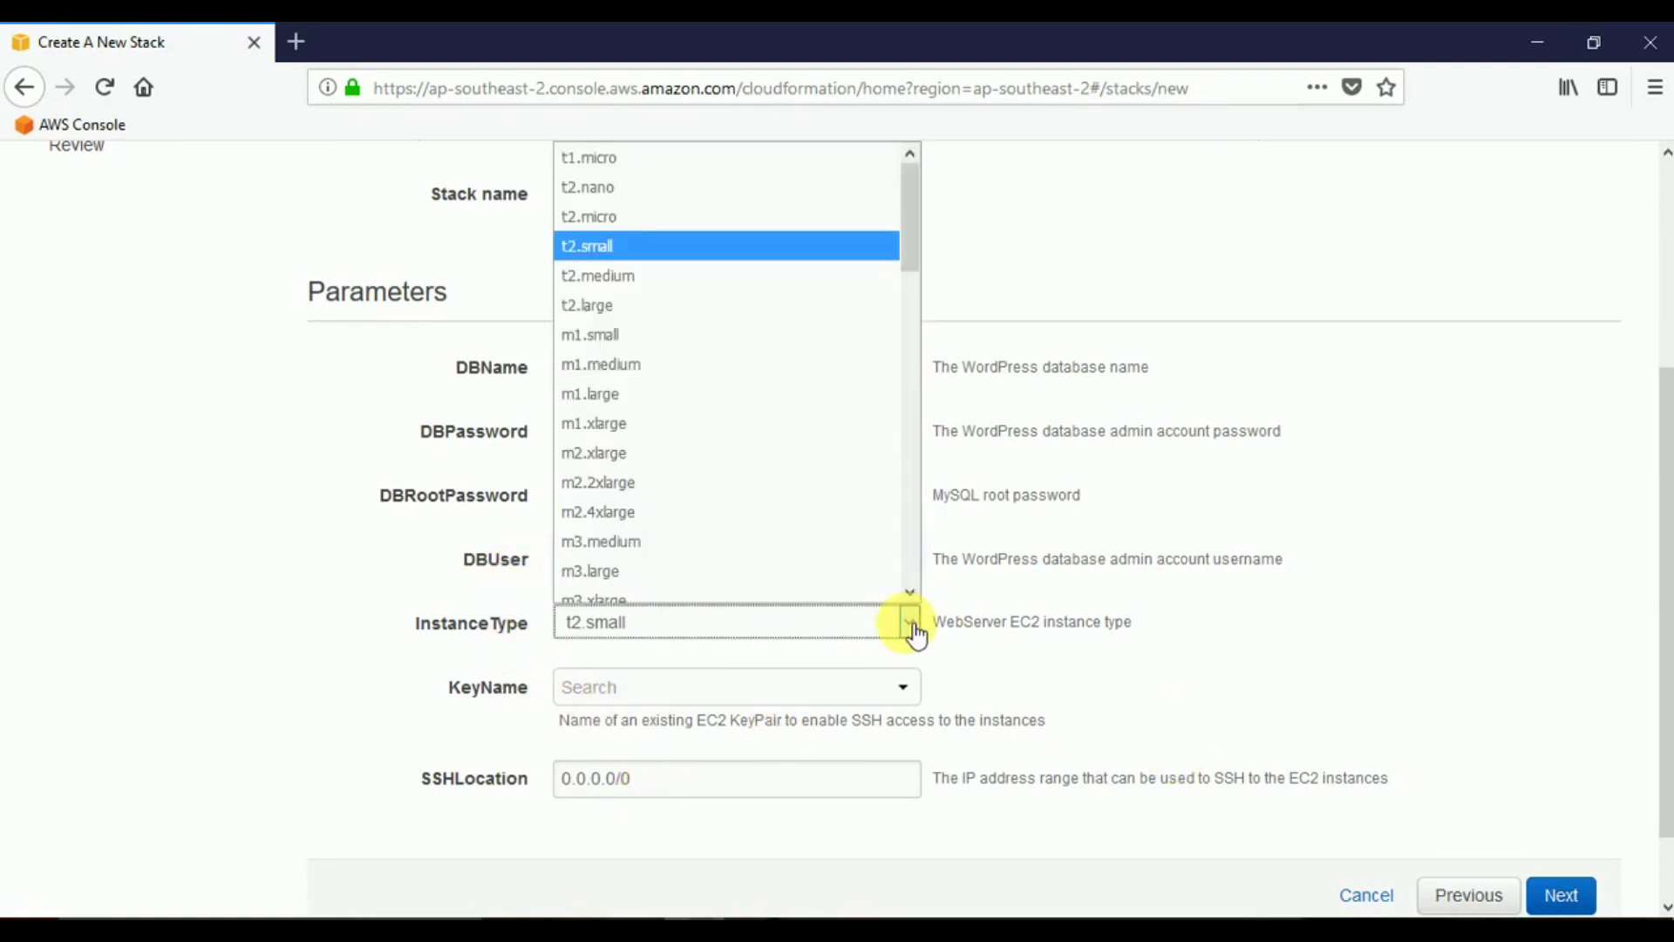
click(654, 209)
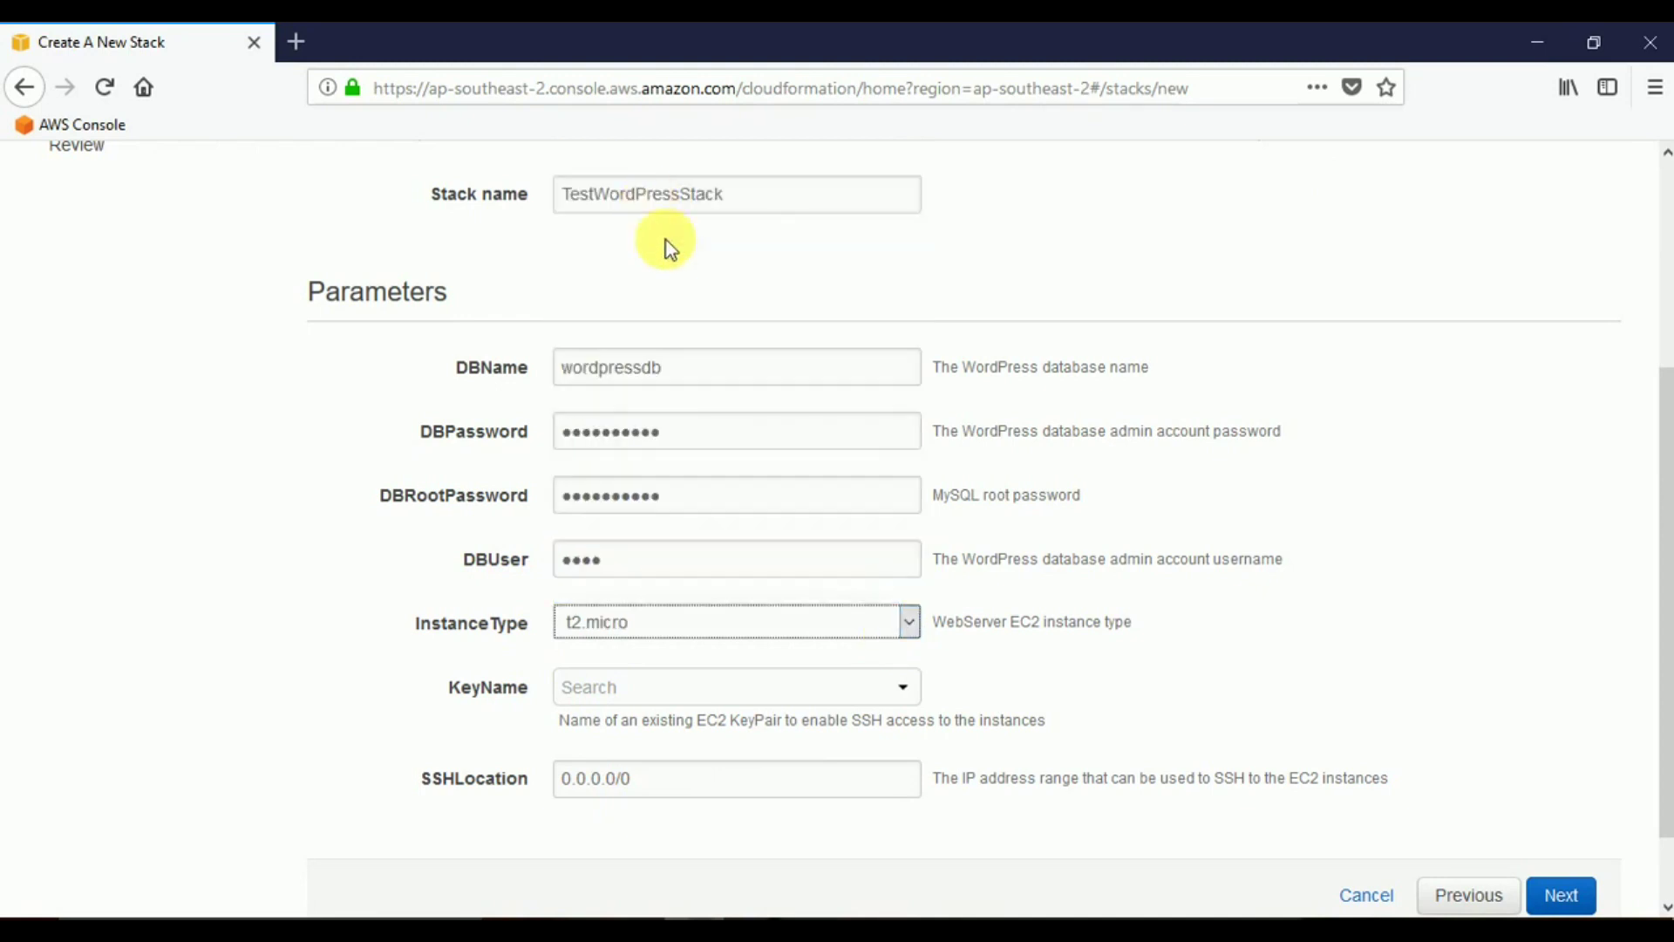
click(907, 633)
scroll(732, 515, down, 4)
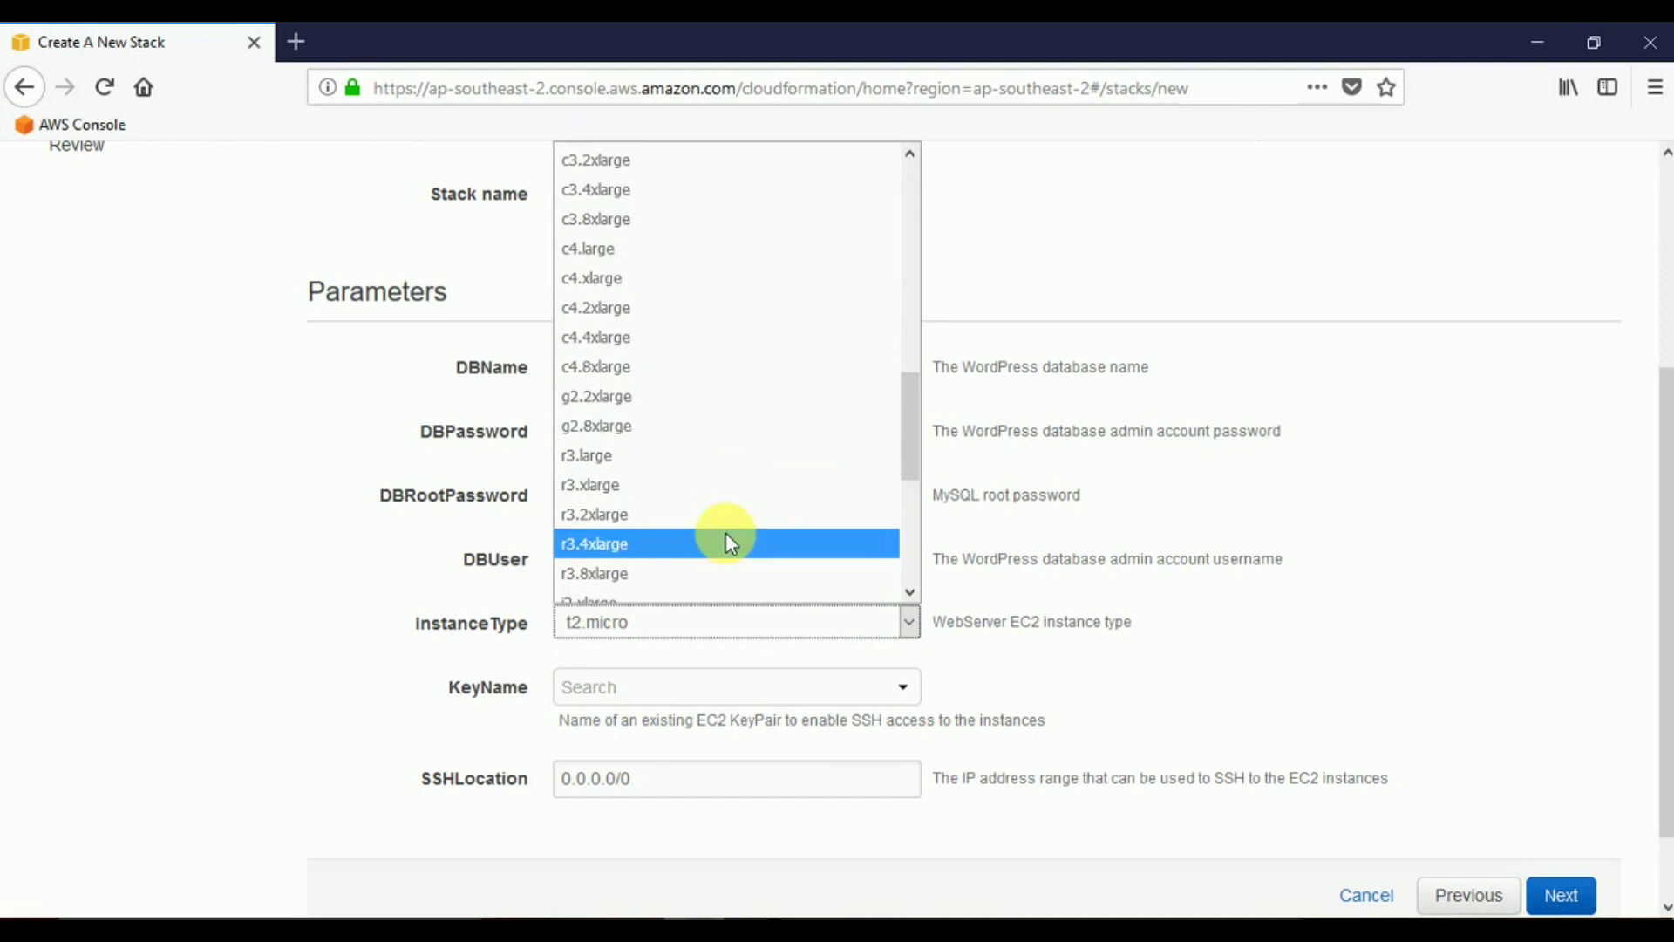
scroll(726, 533, up, 12)
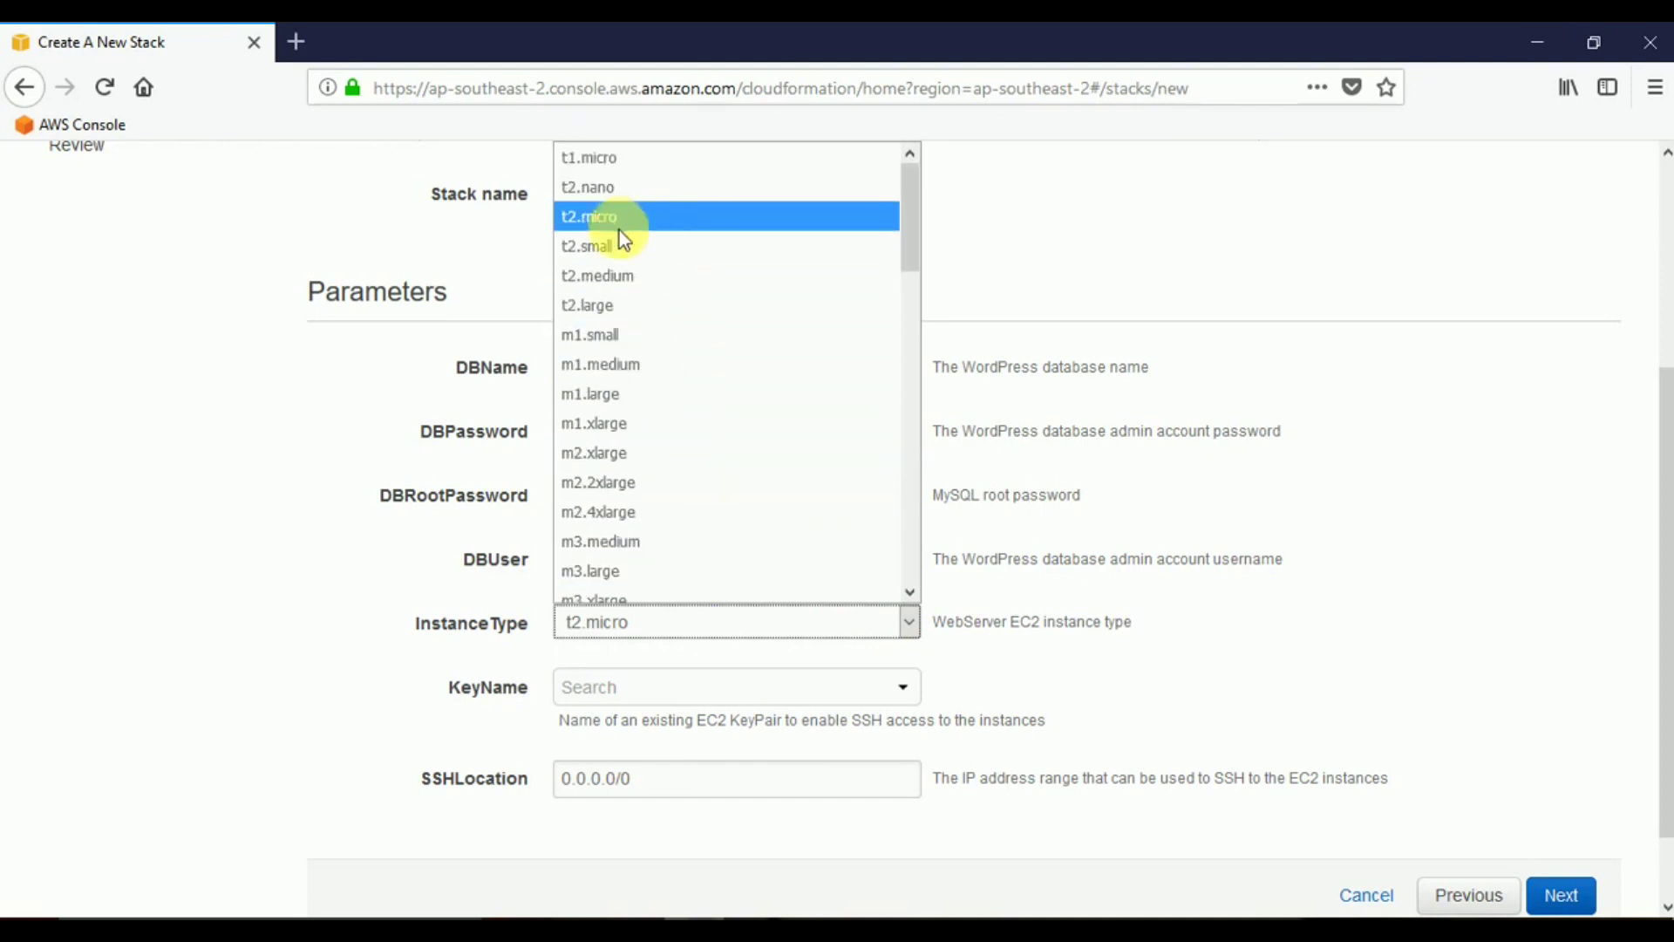
click(658, 218)
click(1073, 660)
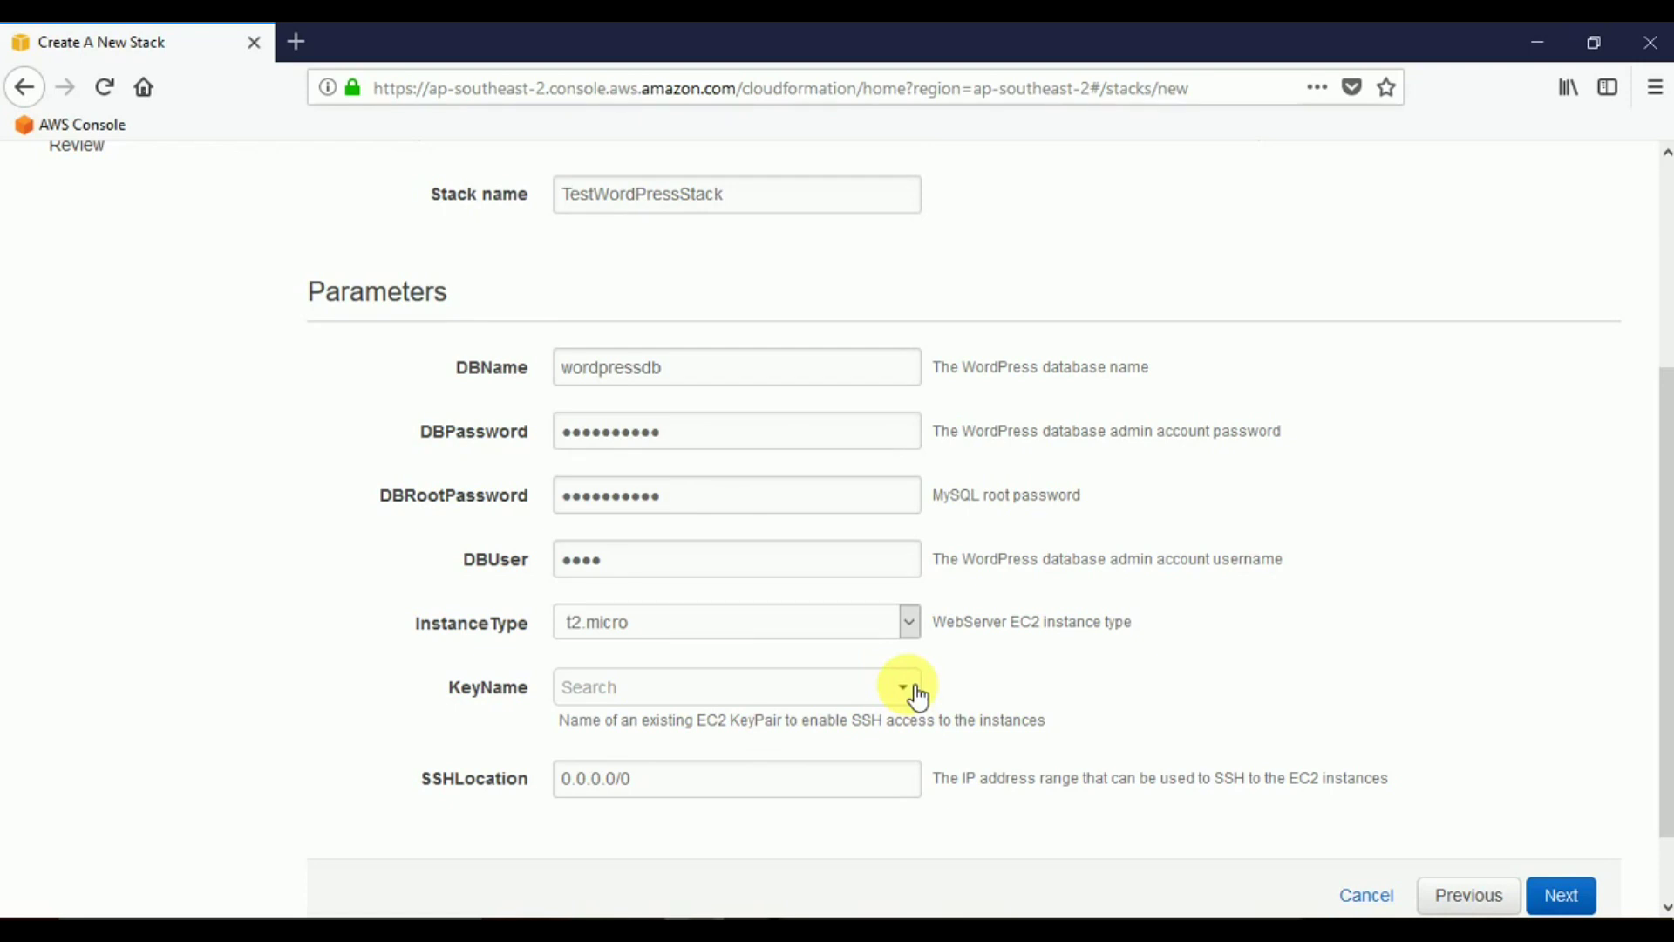
Select the existing EC2 key pair as KeyName for SSH access
click(916, 693)
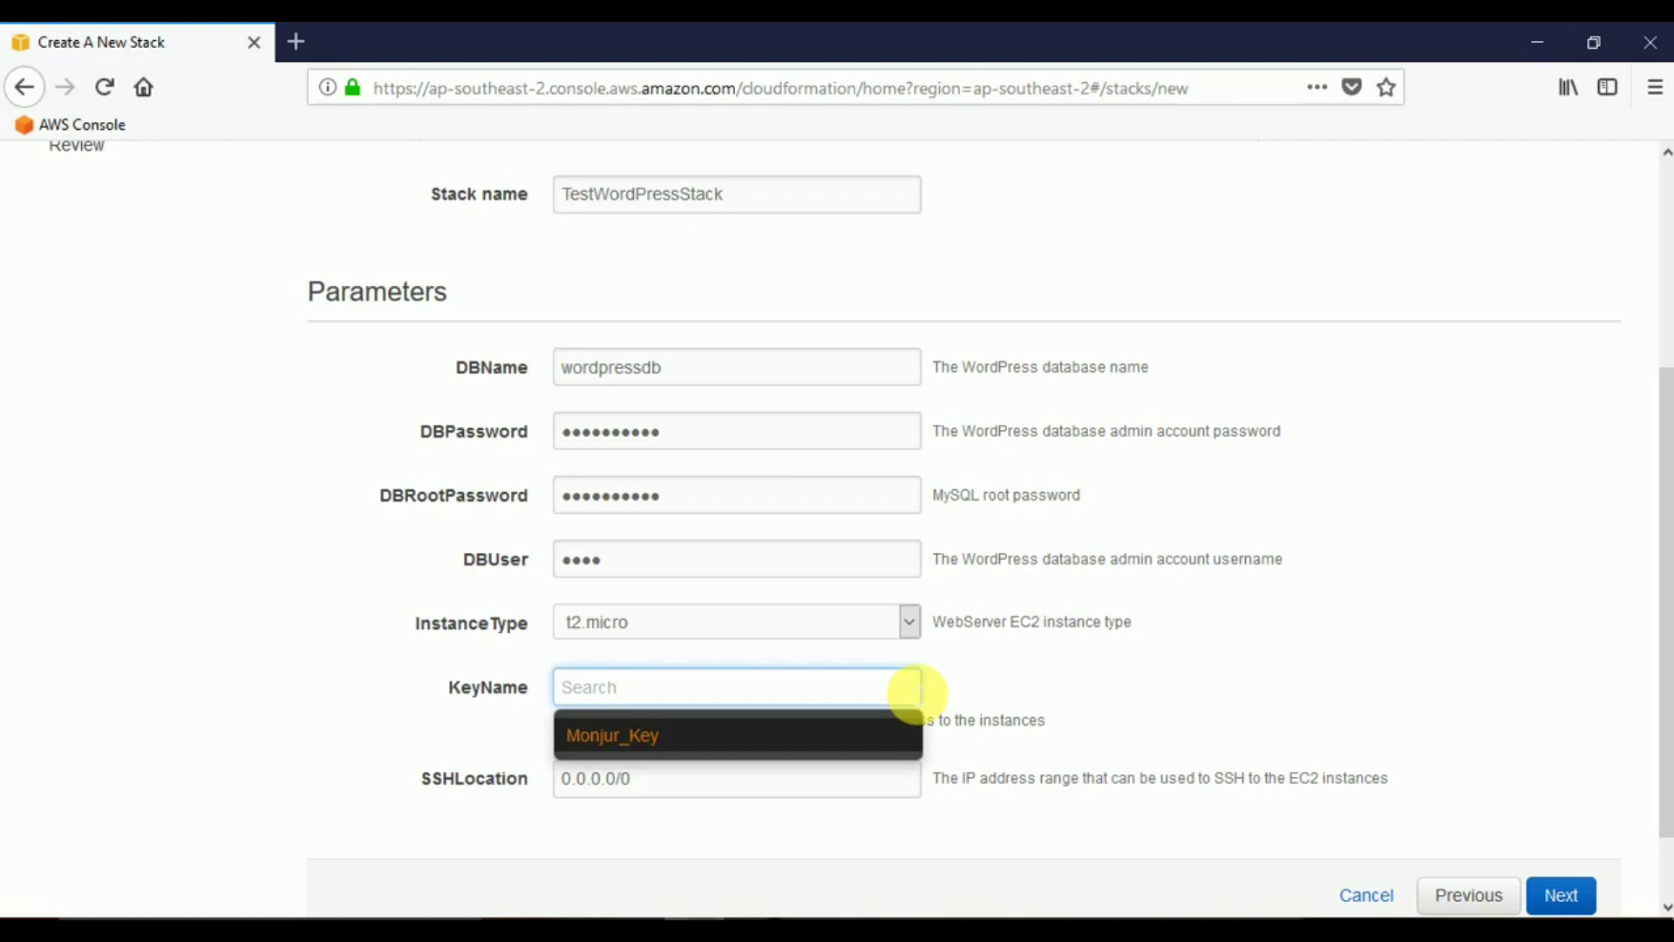
click(655, 748)
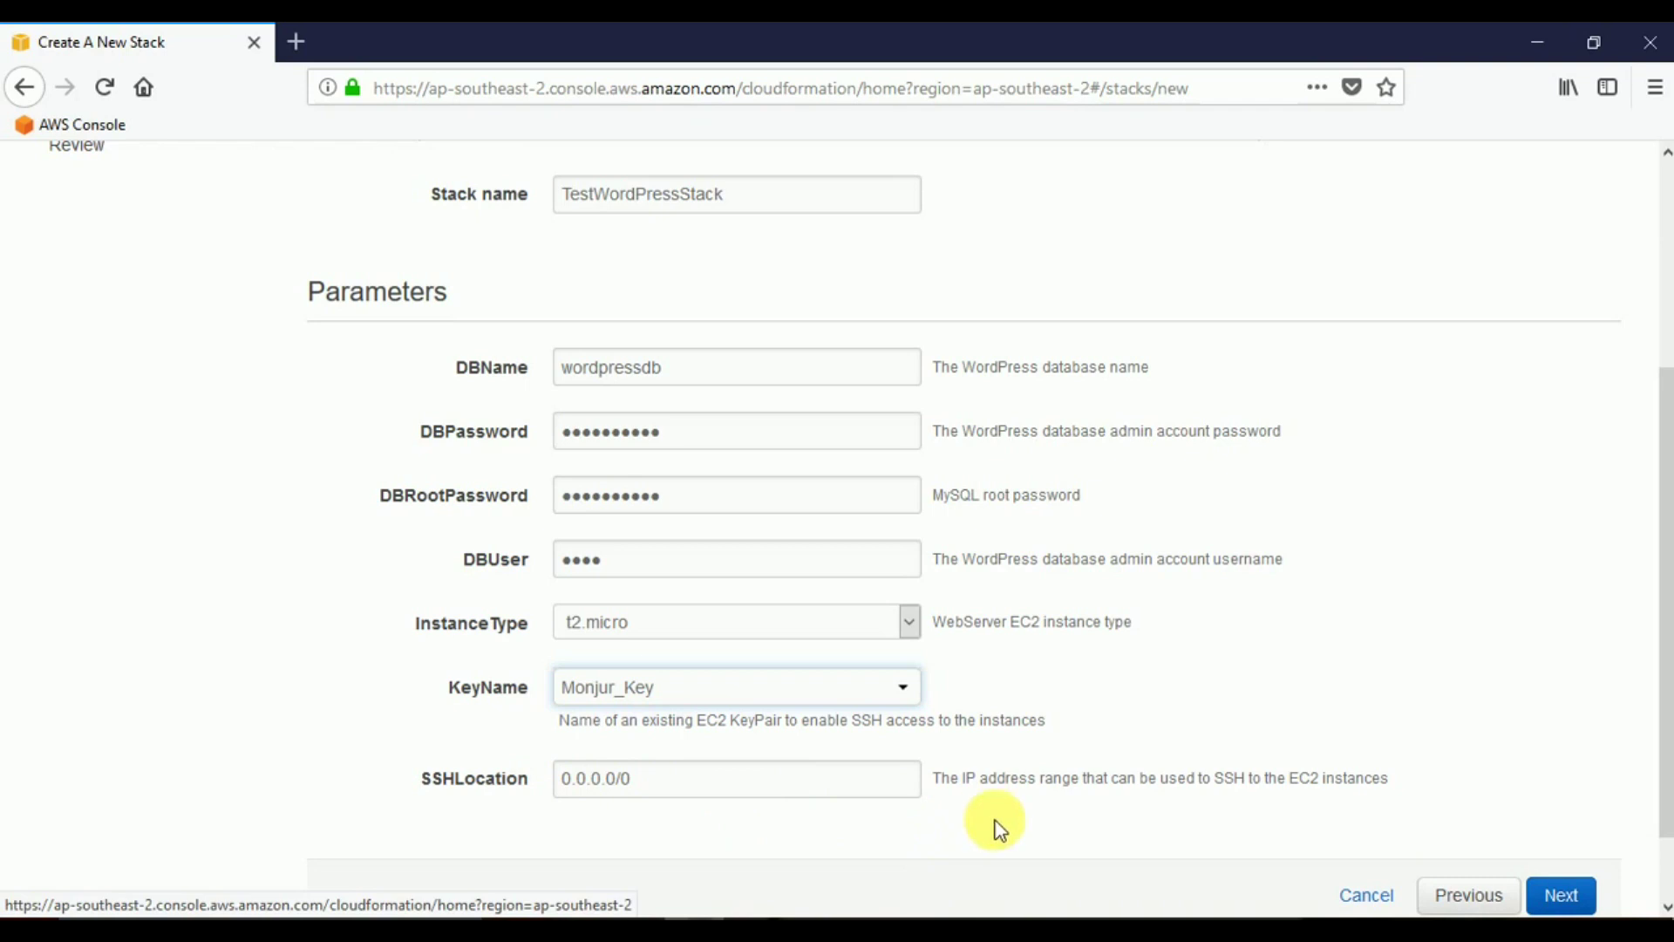
scroll(1297, 745, up, 3)
scroll(1297, 745, down, 4)
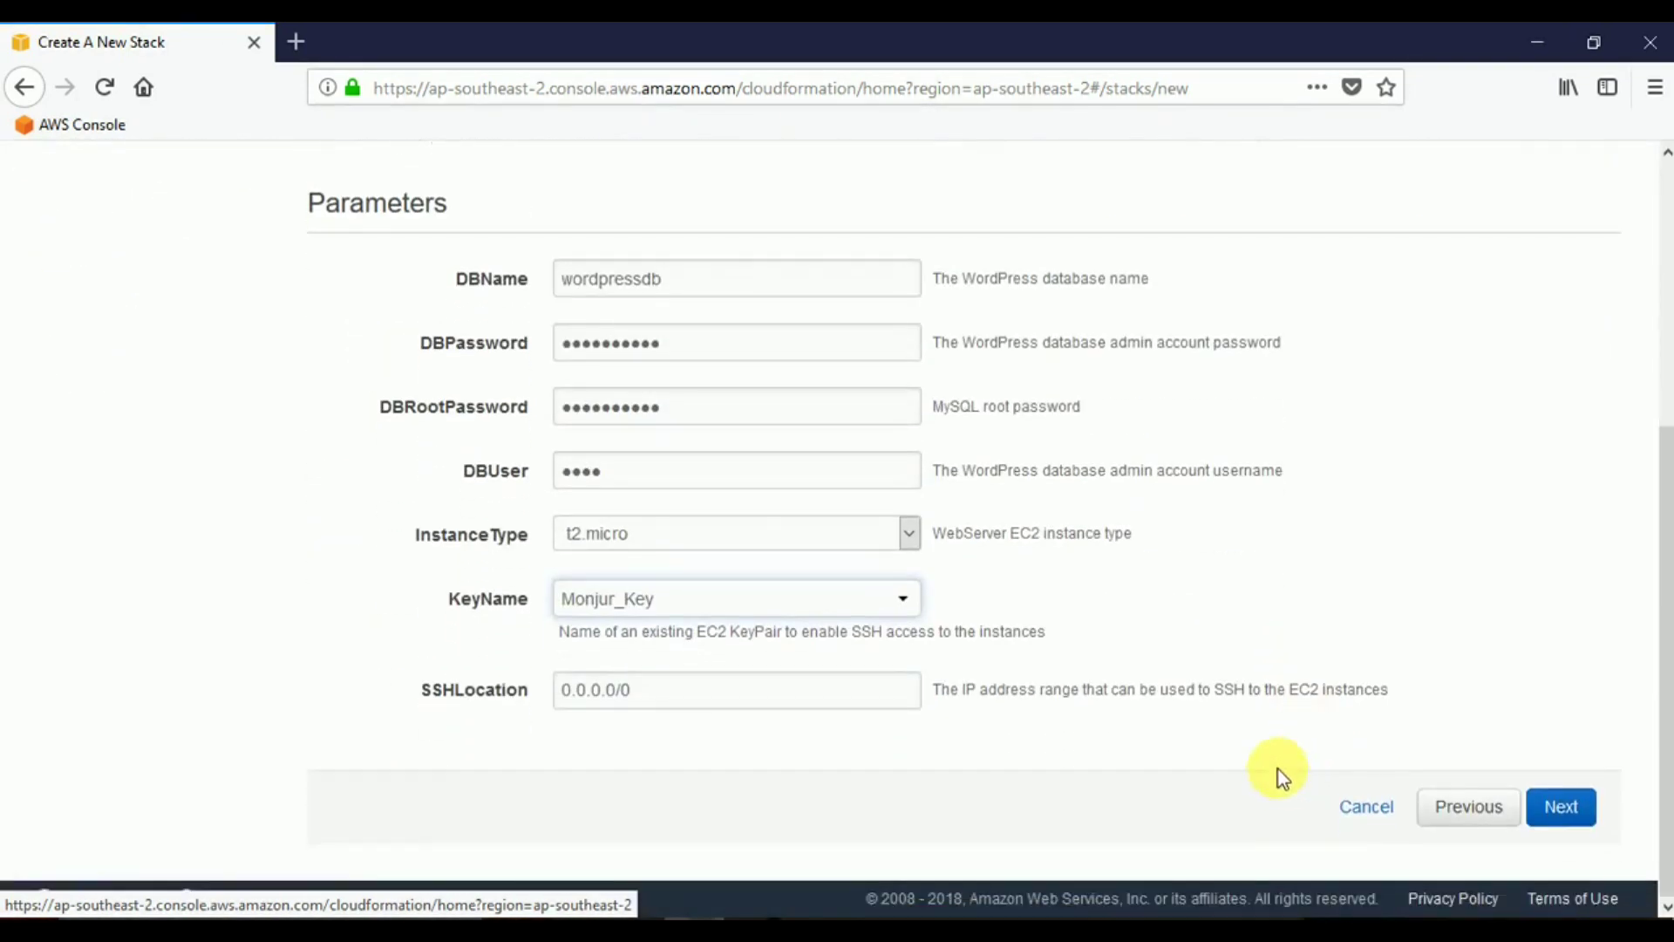
On the Options step, add a tag with key TestStack and value WP
click(1584, 818)
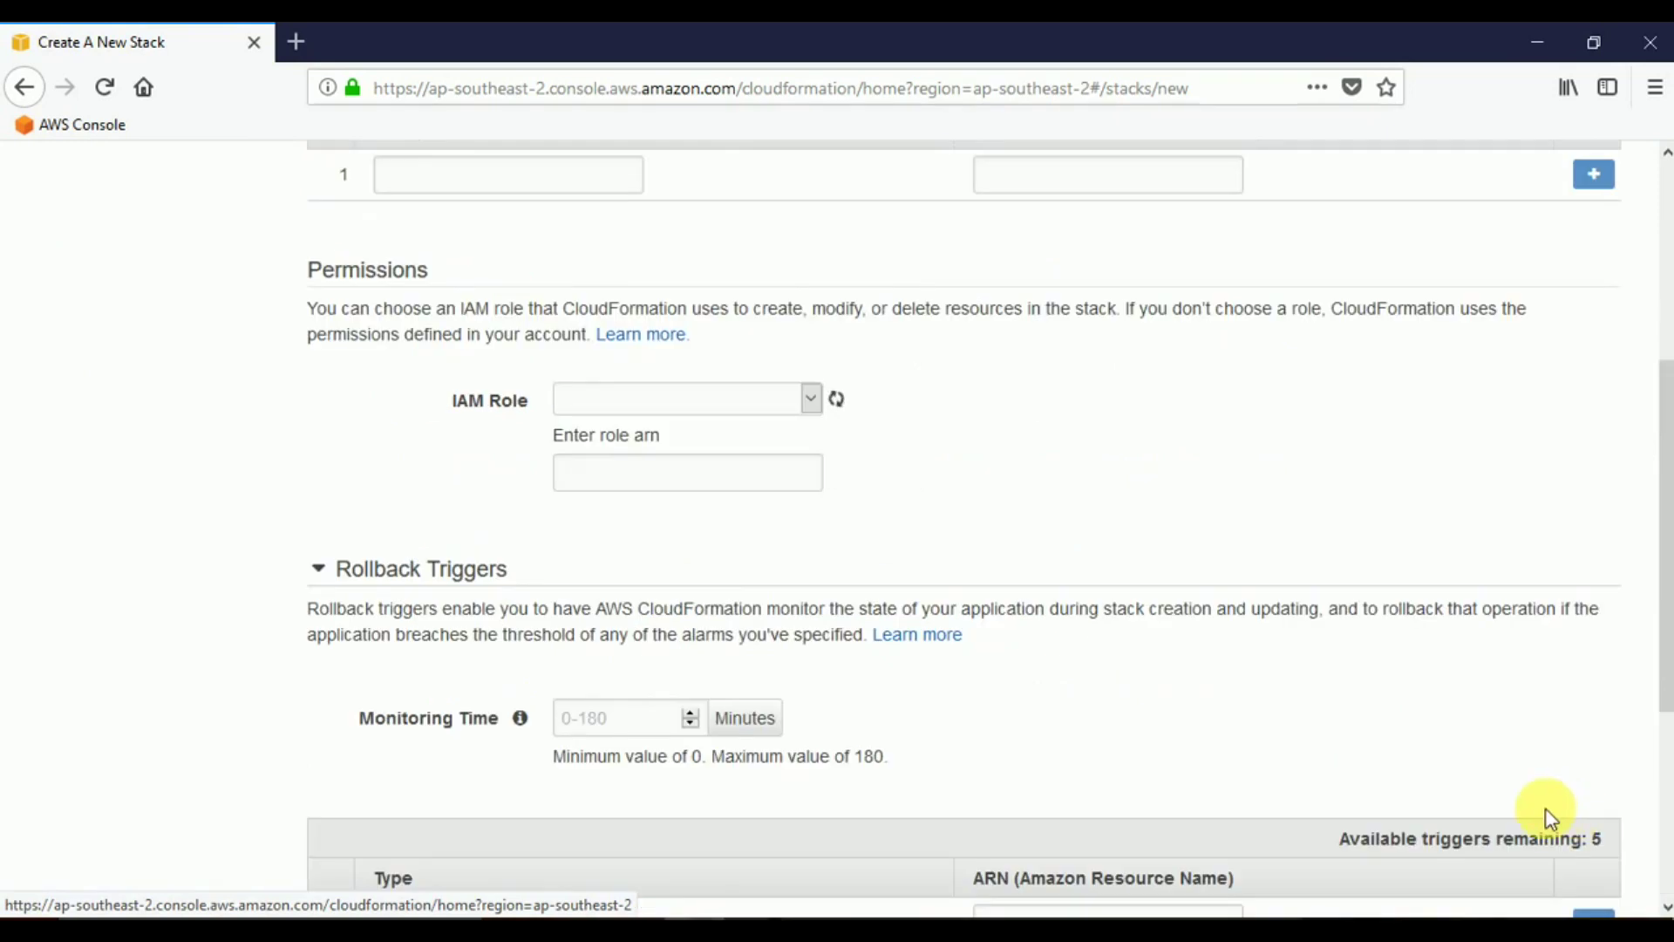
scroll(1225, 706, up, 3)
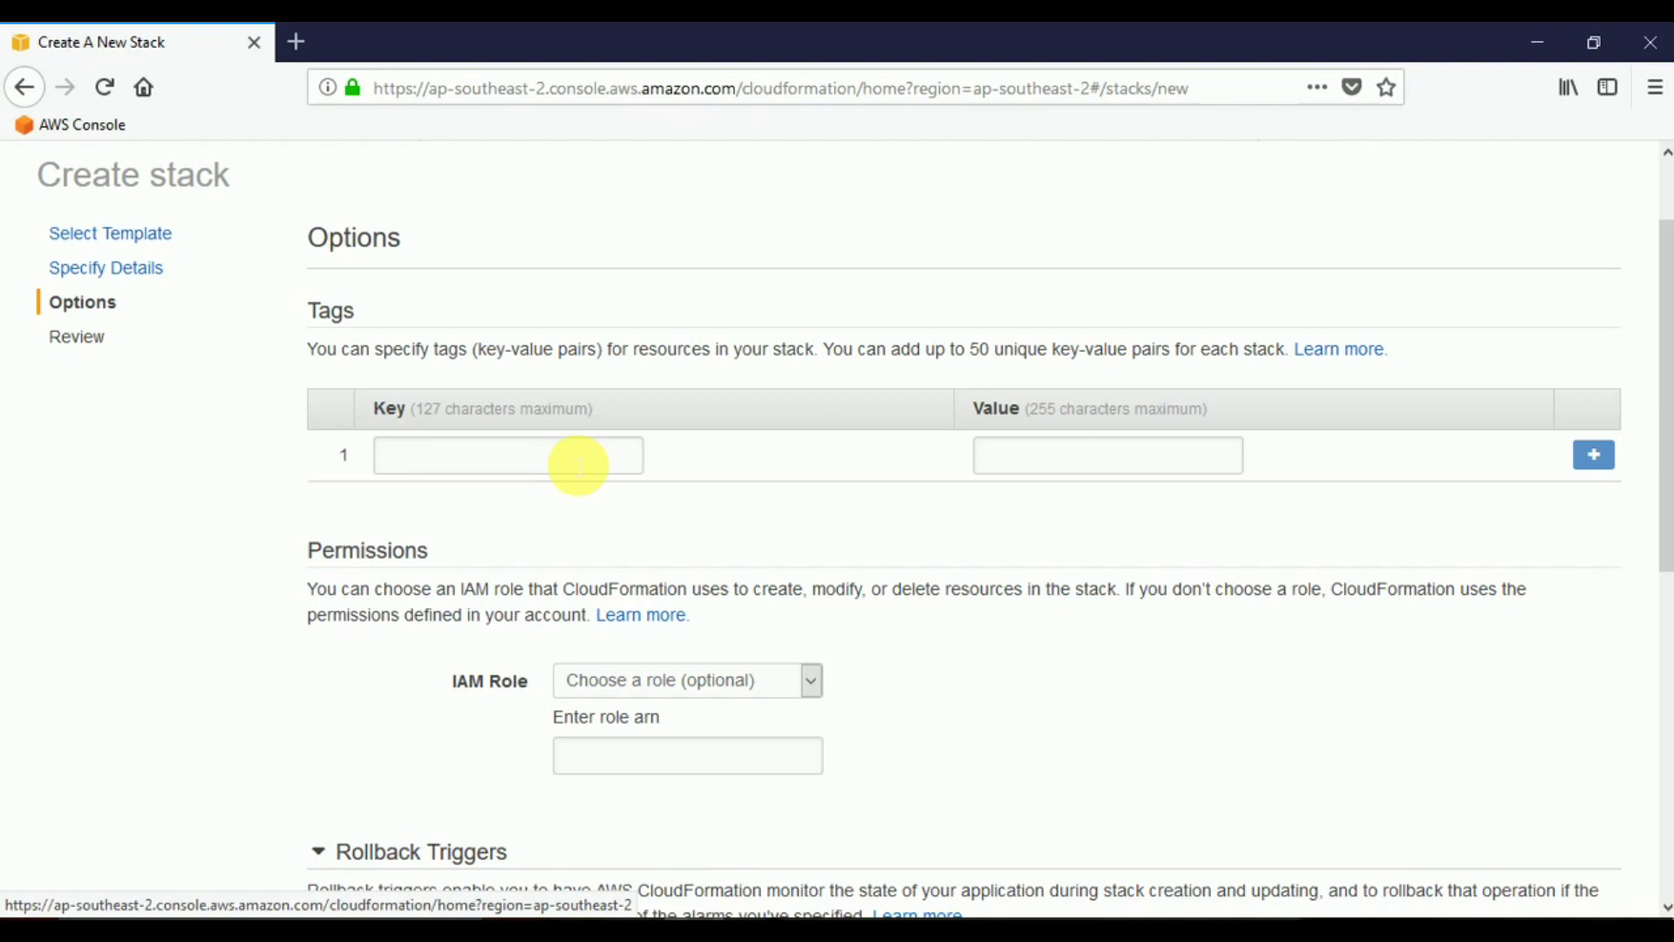
text(Stack)
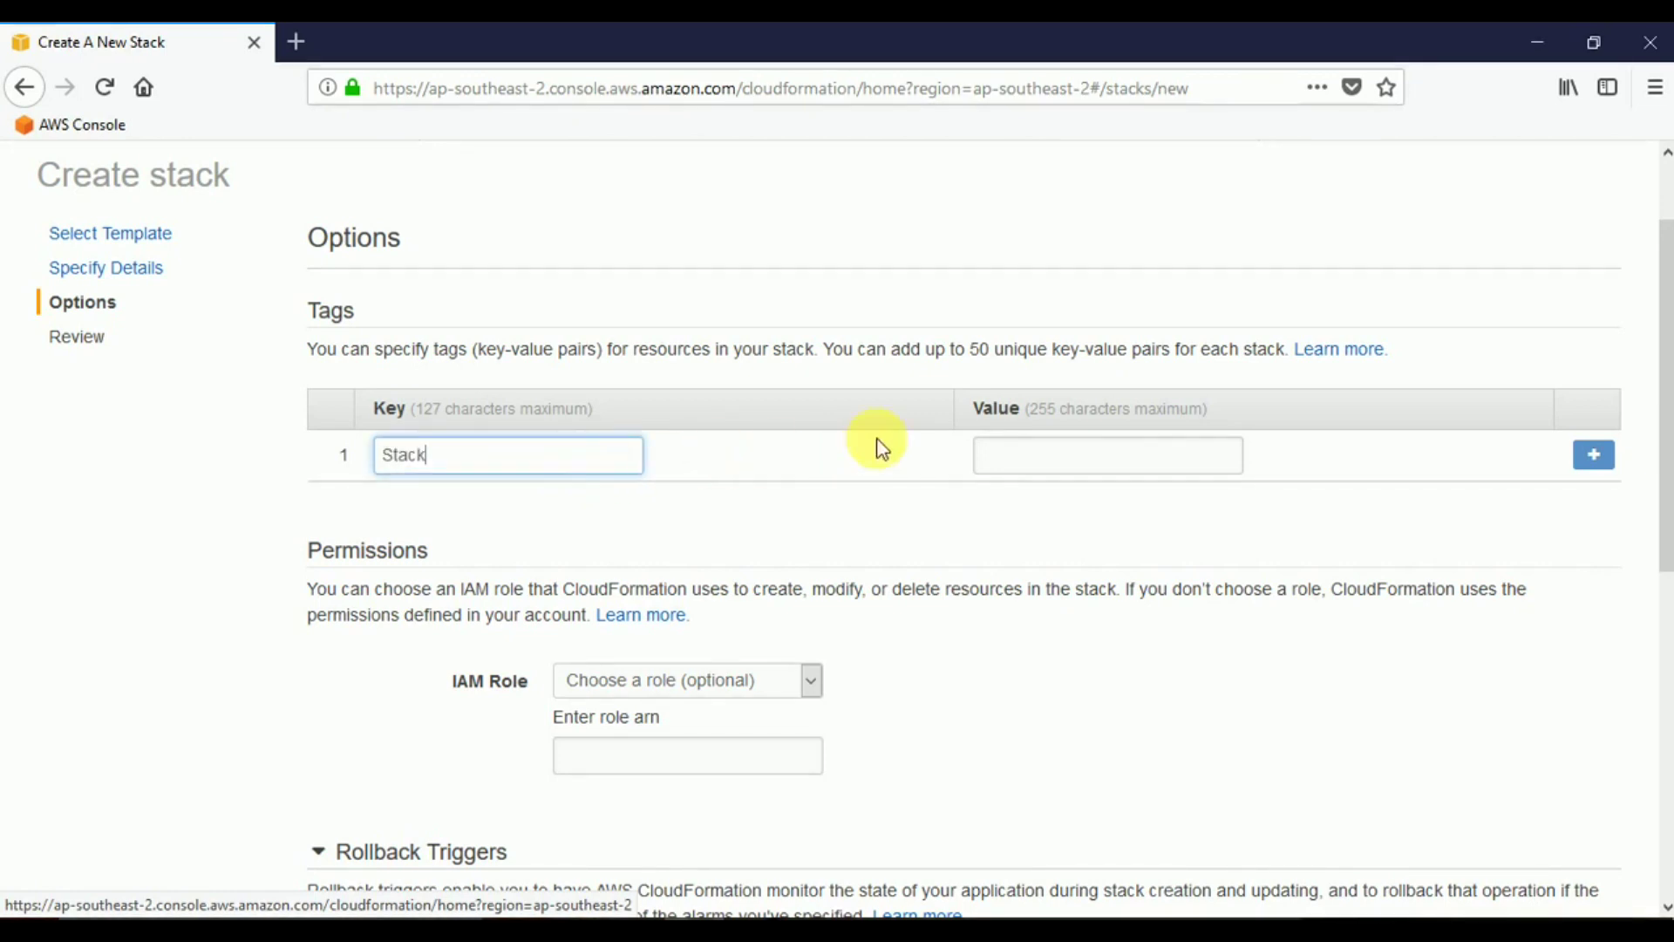
click(1003, 454)
text(WP)
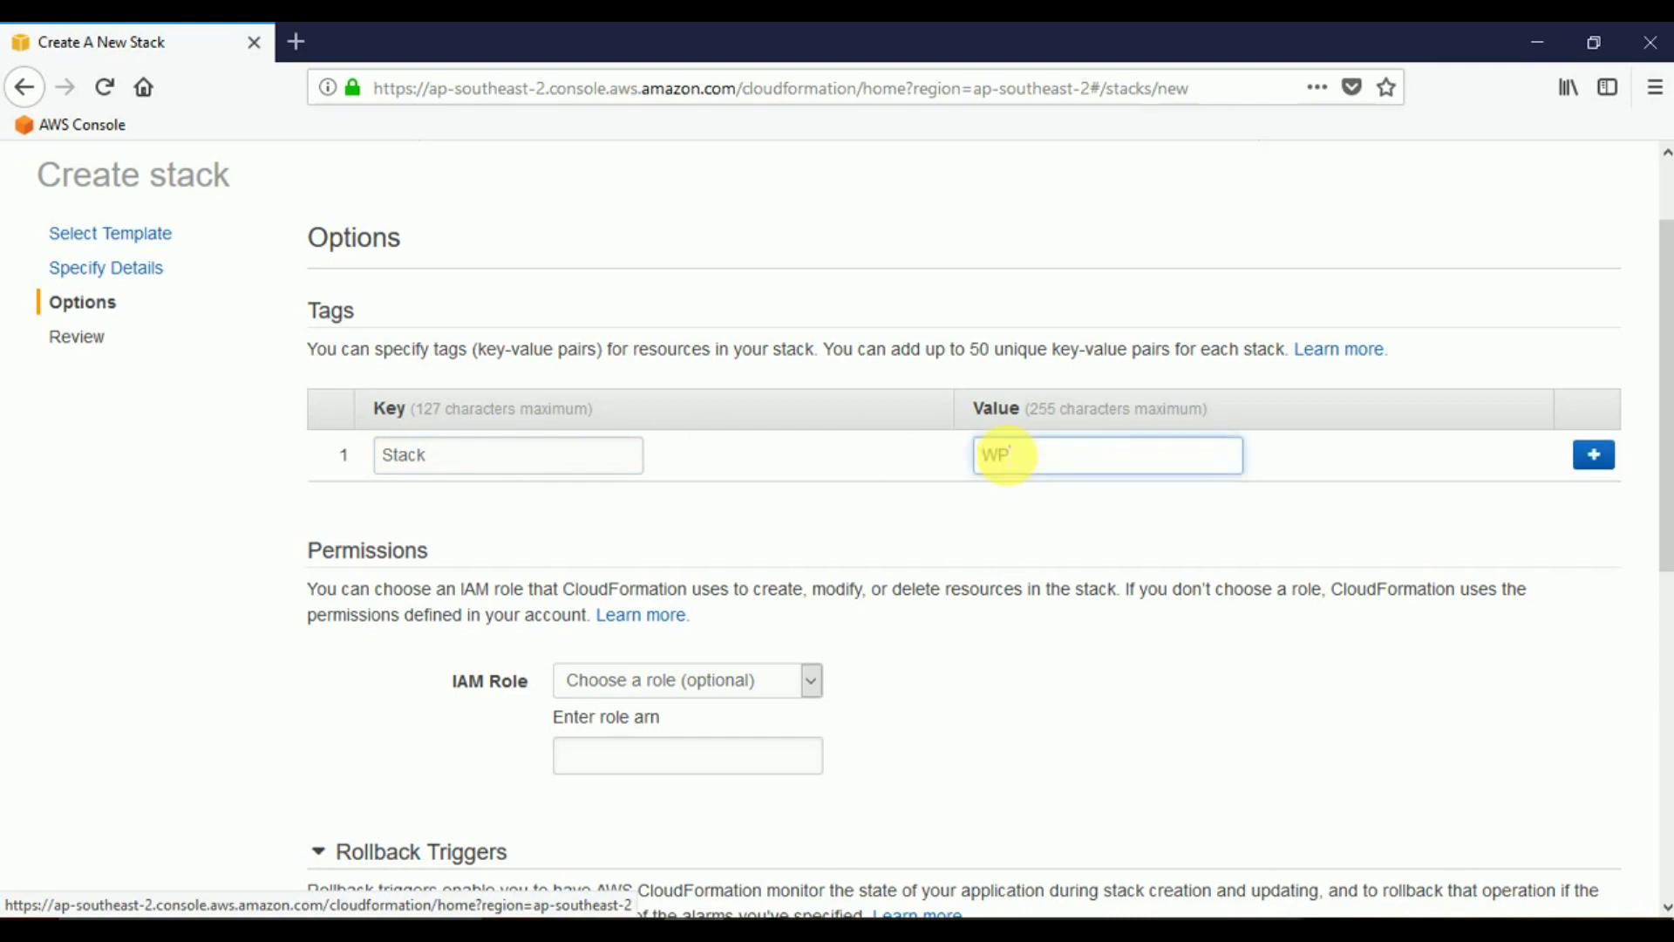
click(843, 500)
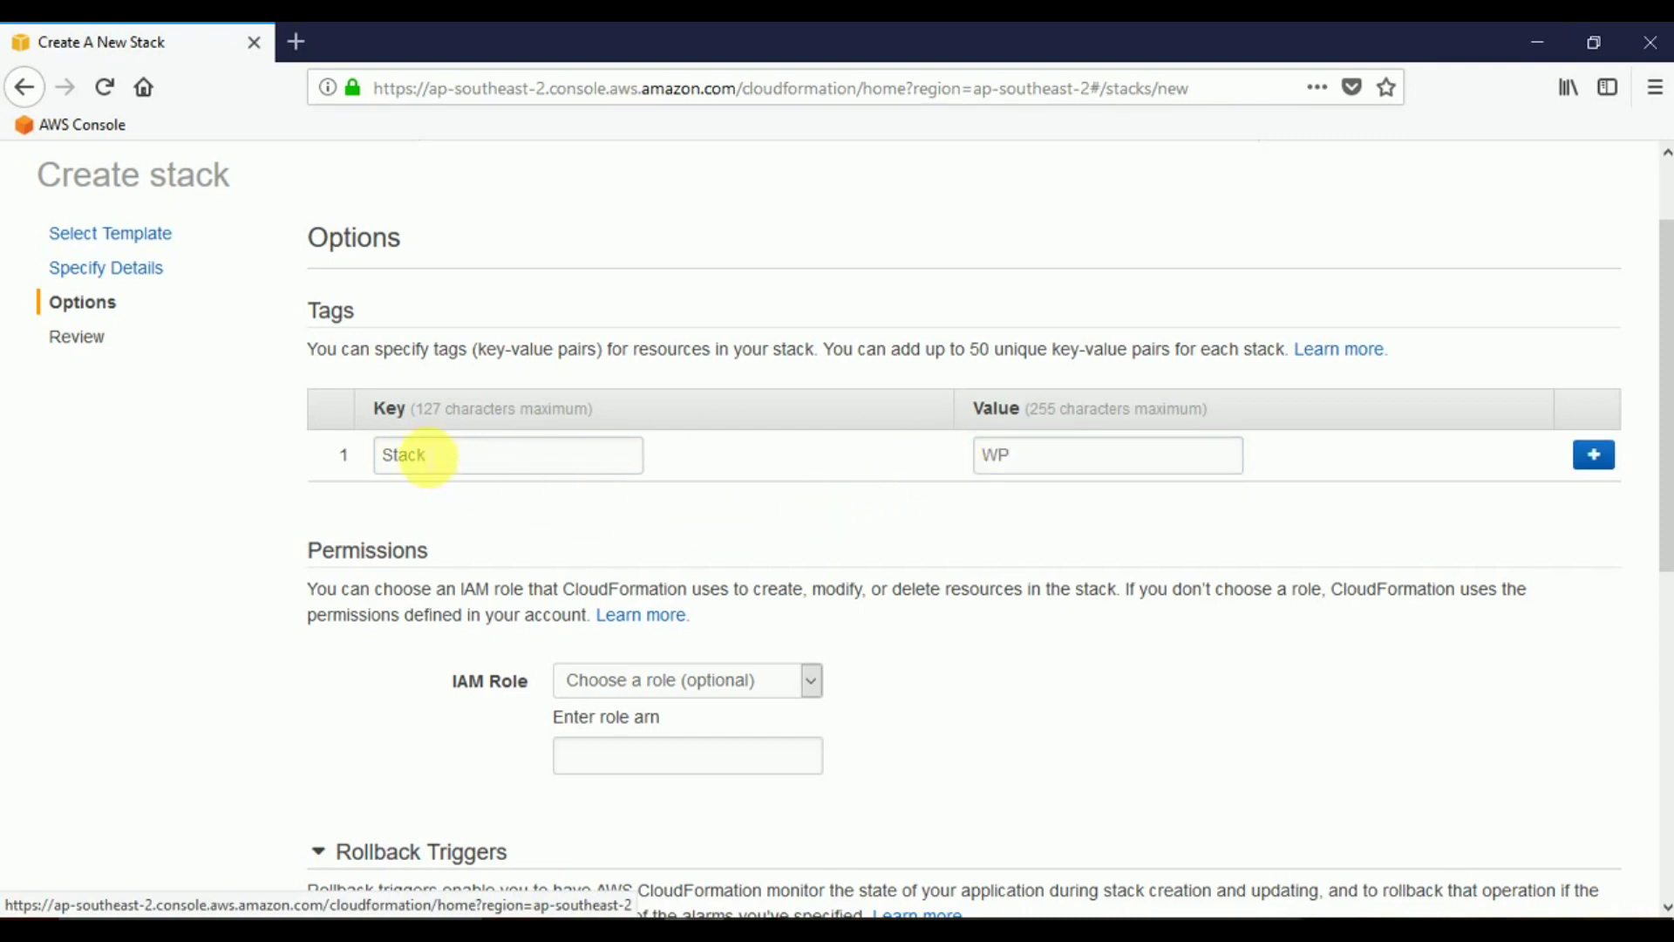
click(388, 456)
text(Test)
click(887, 553)
scroll(897, 568, down, 3)
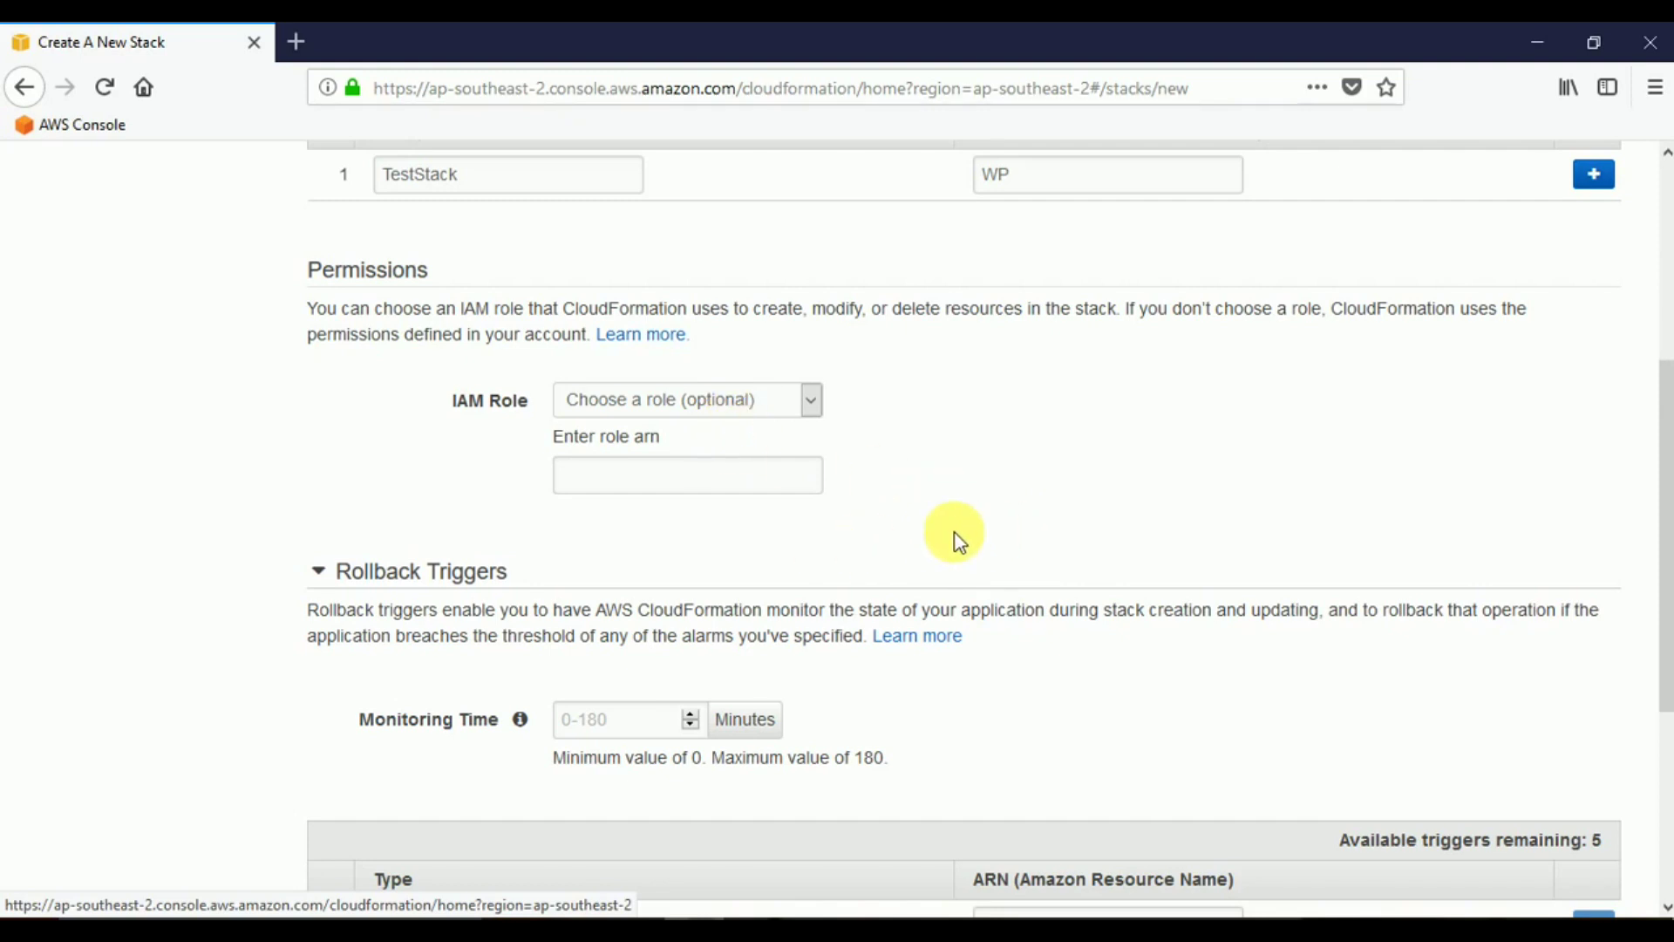
Inspect the advanced options, leave rollback and notification defaults, and proceed to Review
scroll(968, 545, down, 3)
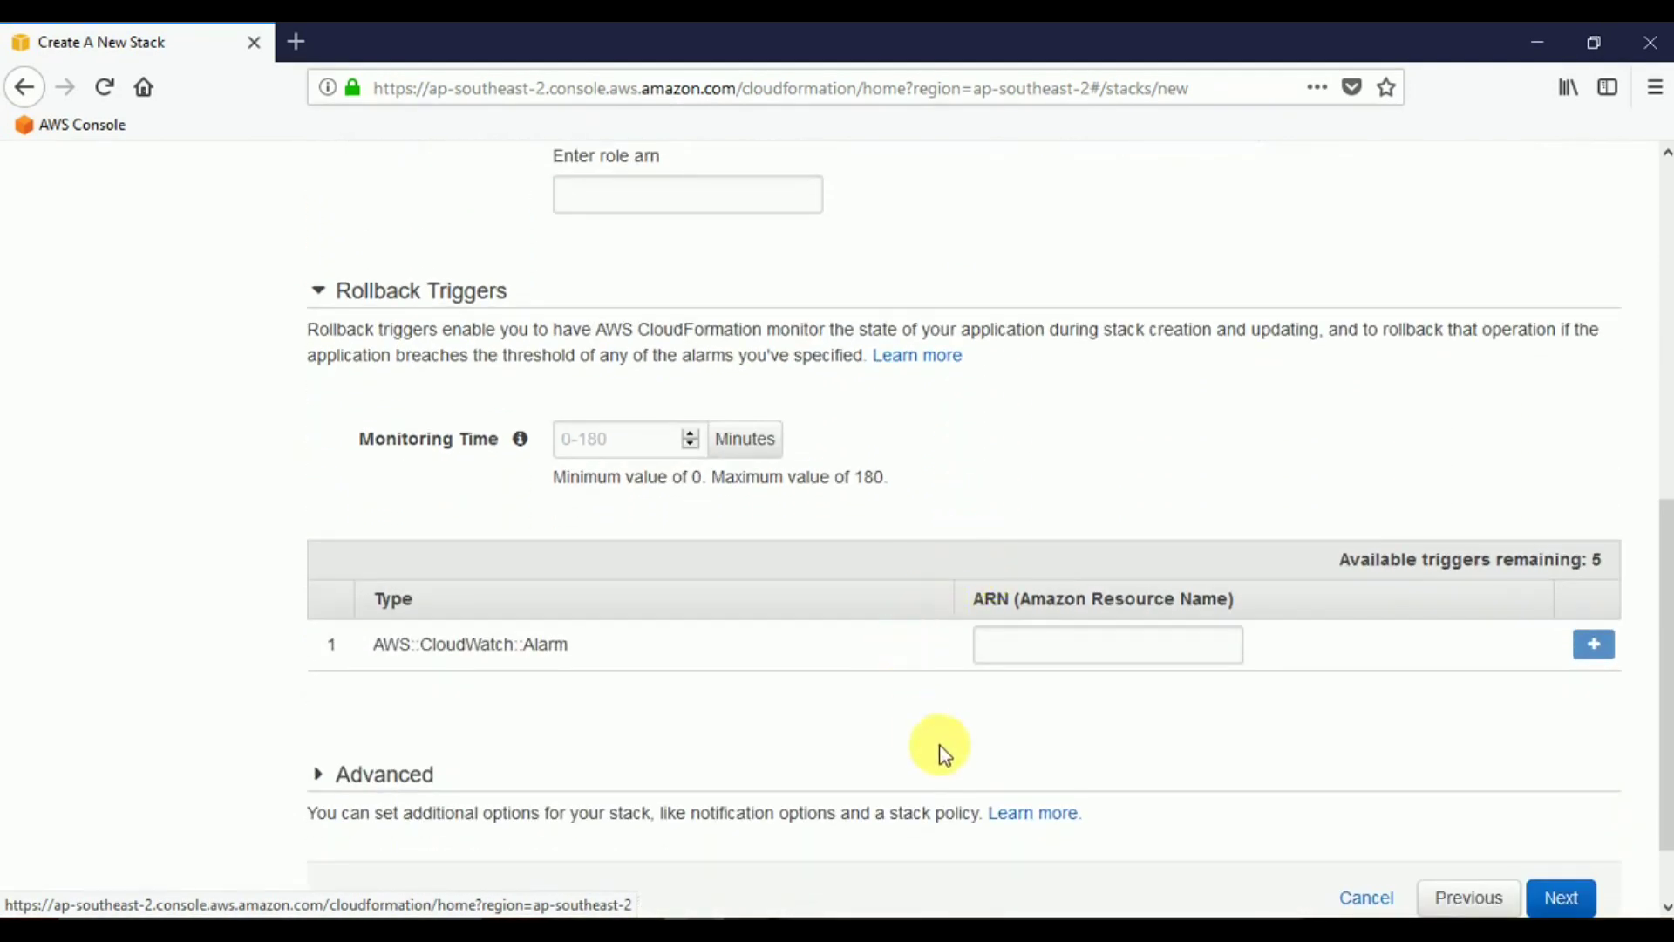
scroll(970, 755, down, 1)
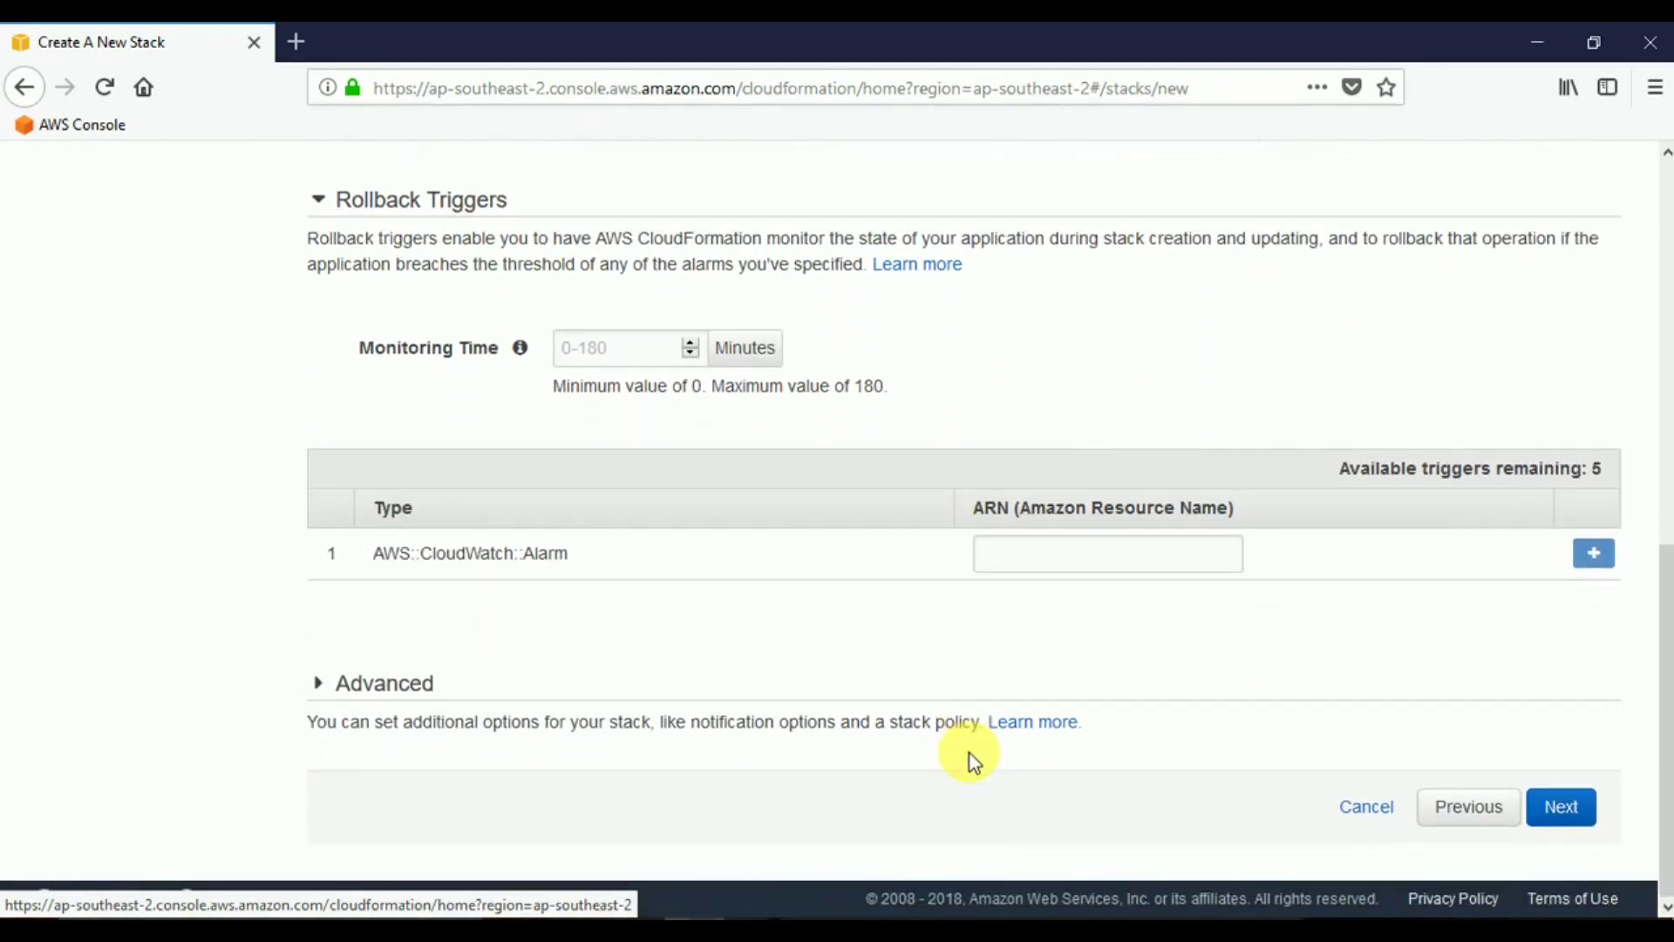
click(330, 698)
scroll(773, 710, down, 3)
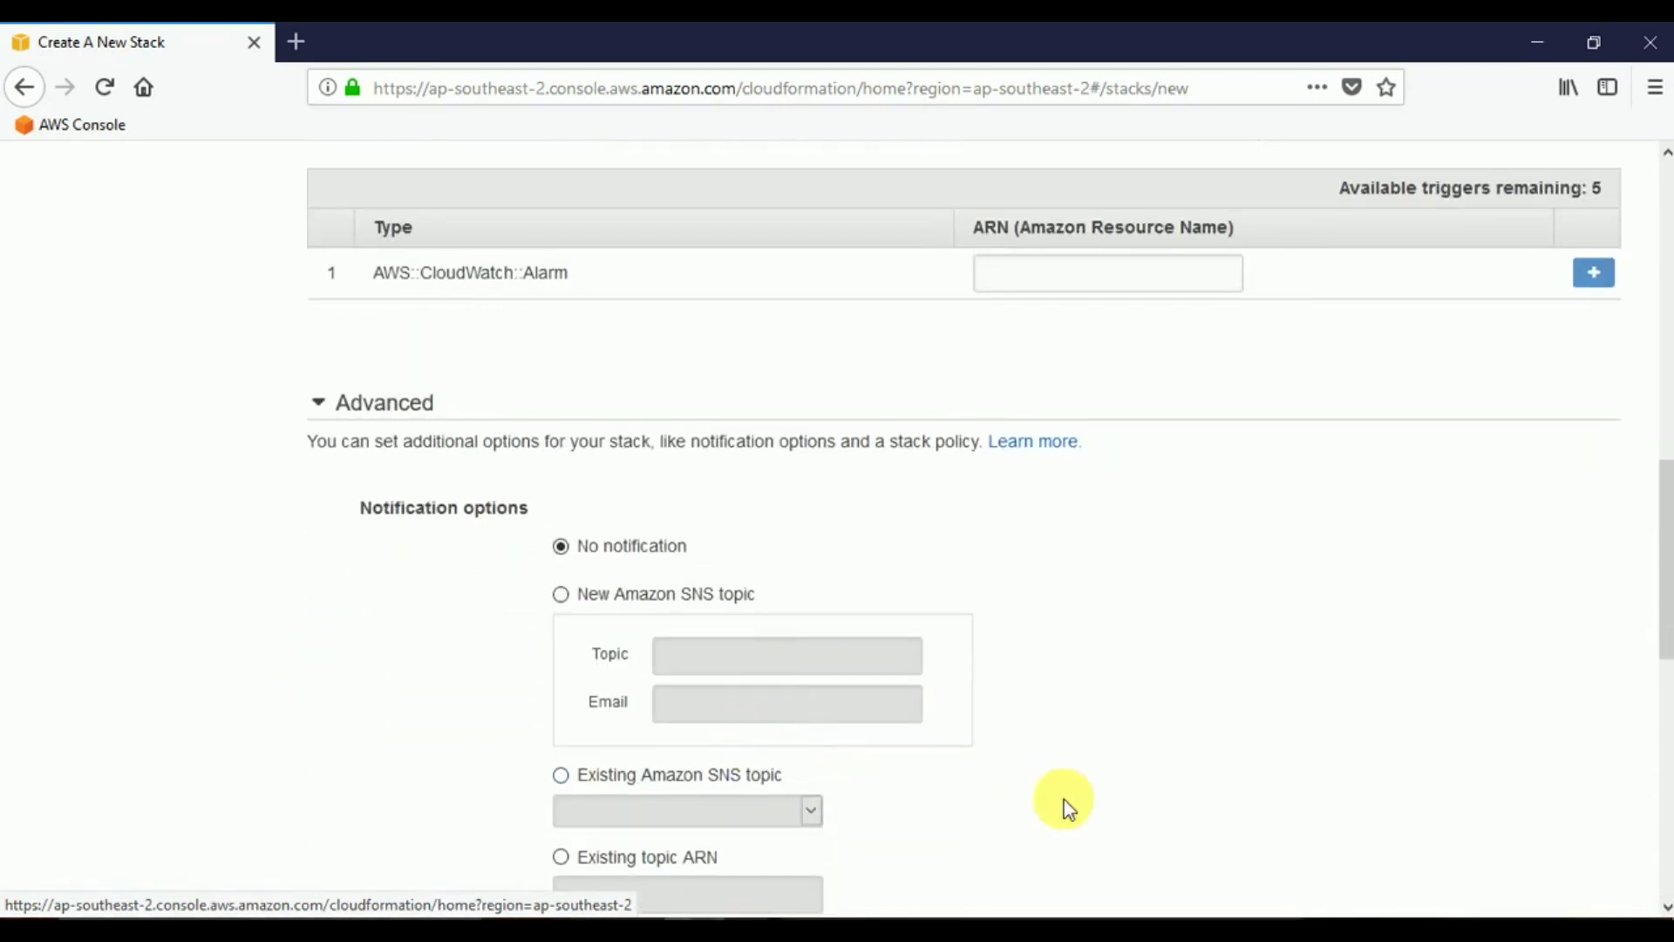
scroll(1064, 800, down, 5)
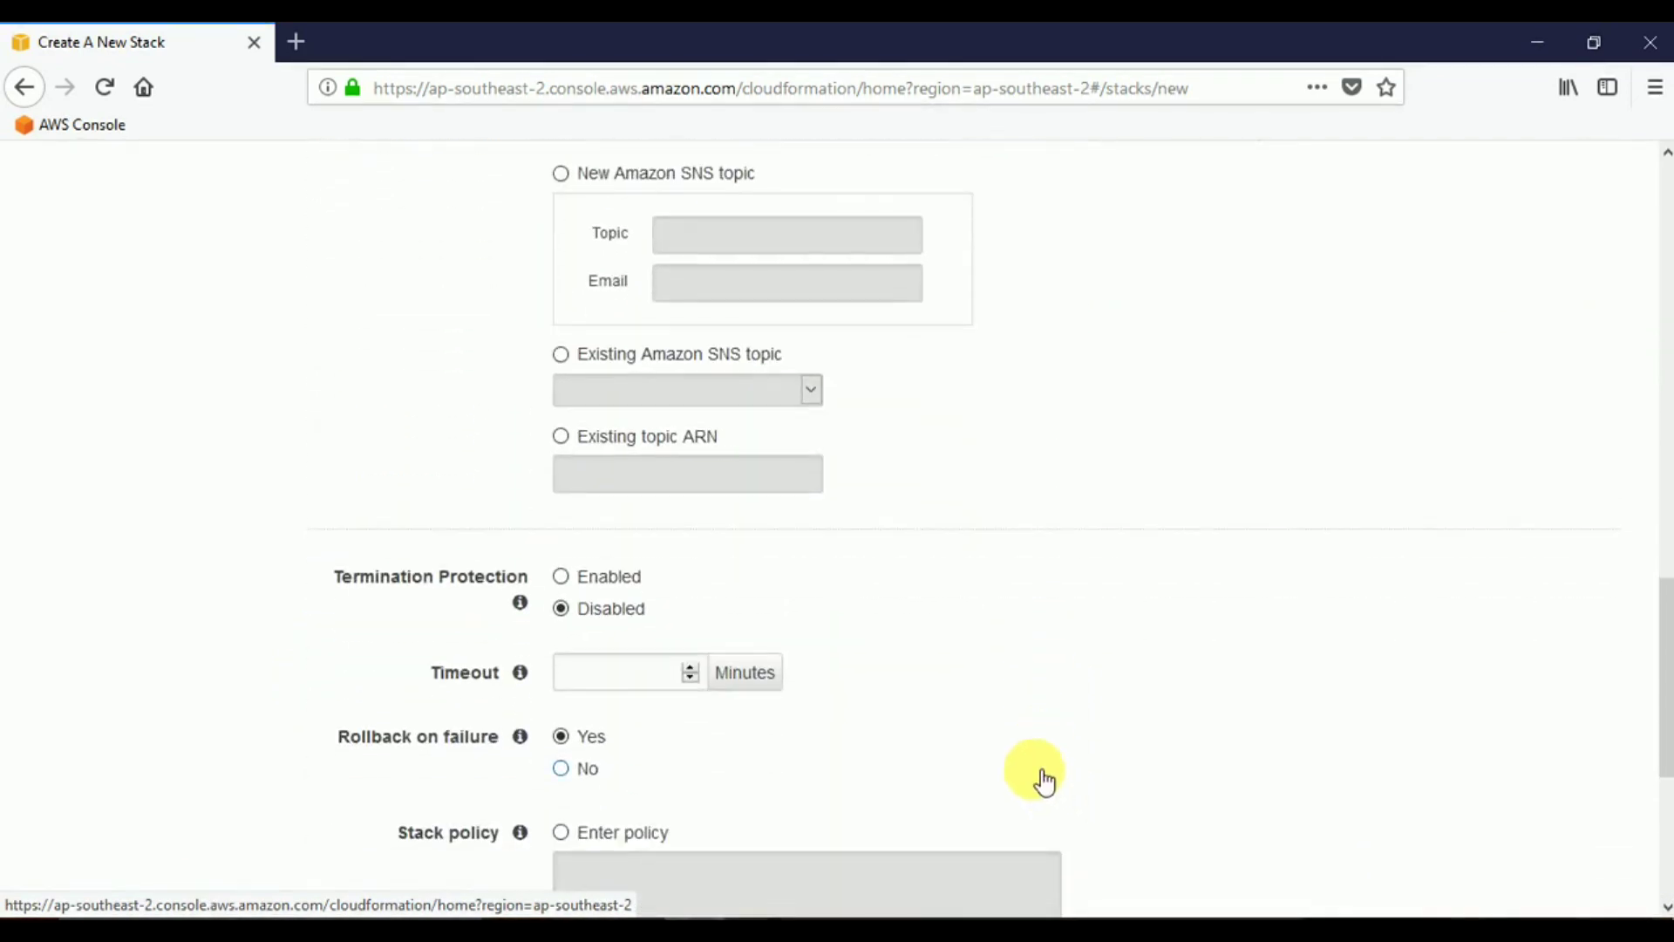
scroll(1044, 780, up, 8)
click(327, 696)
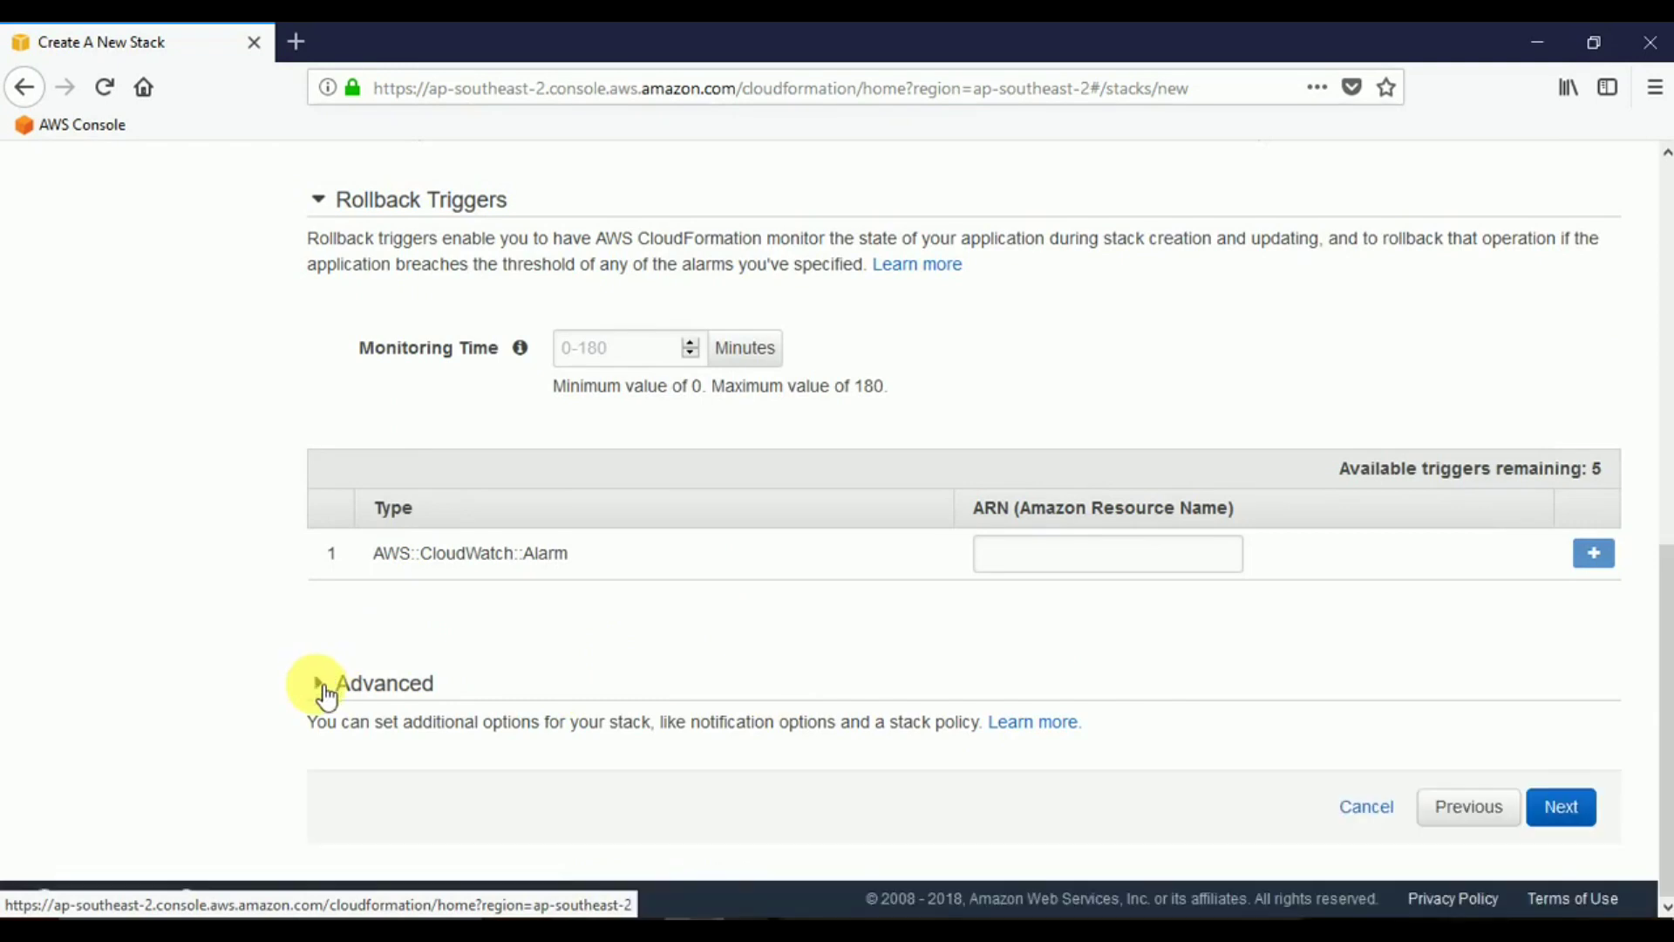
click(1574, 814)
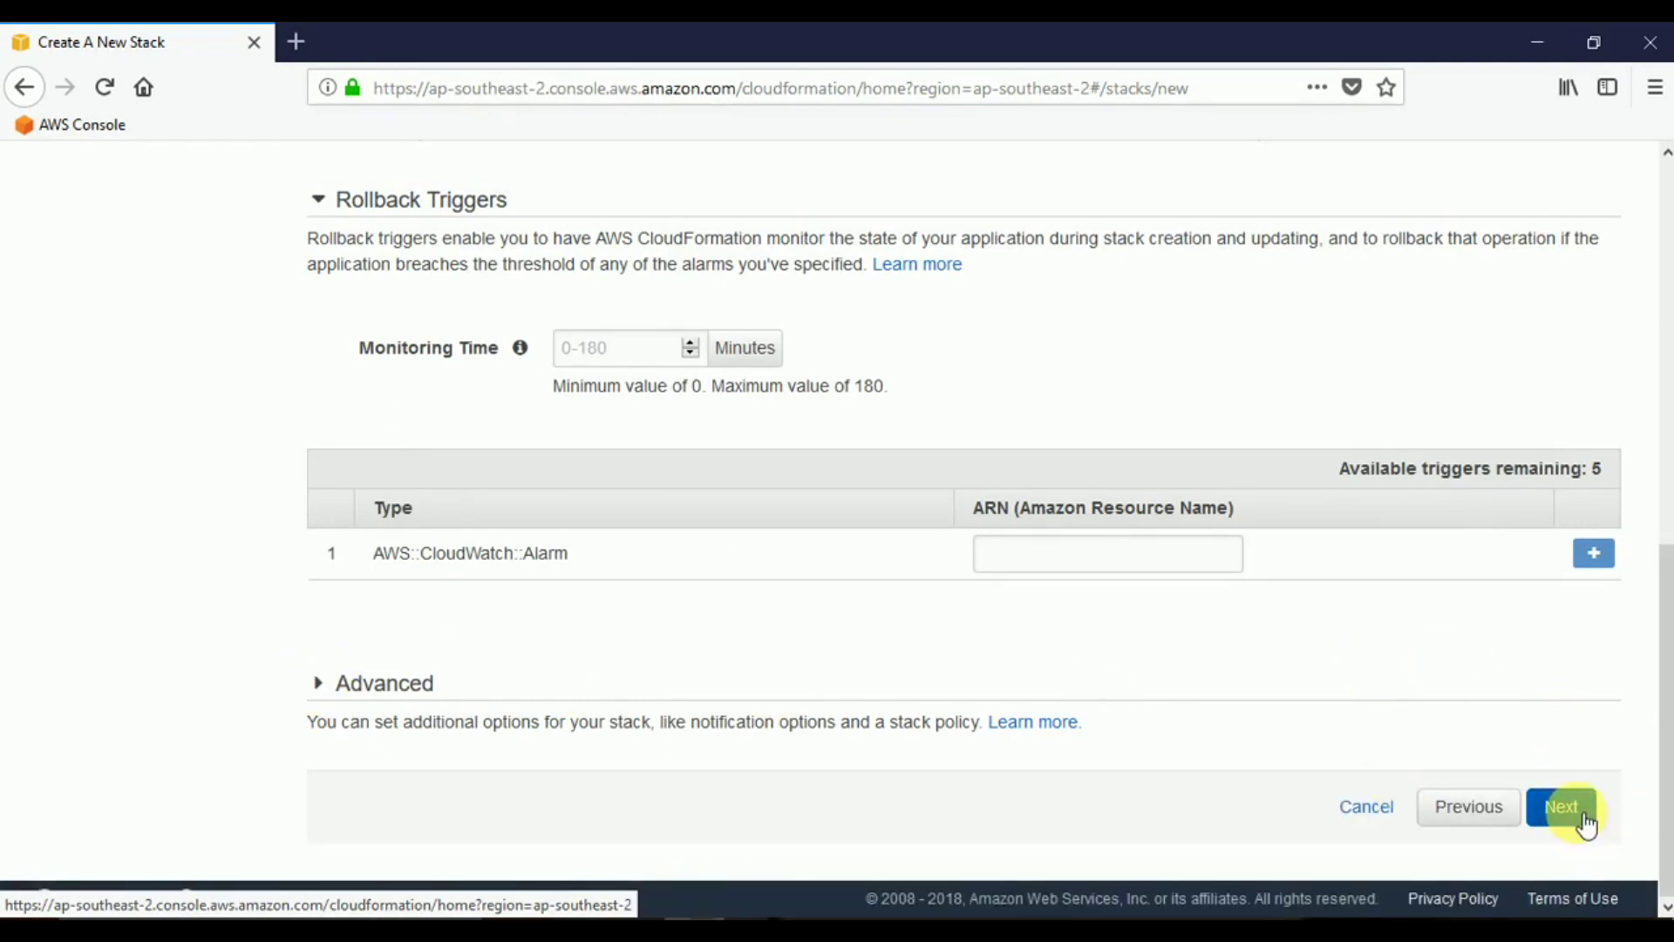
scroll(1196, 629, up, 10)
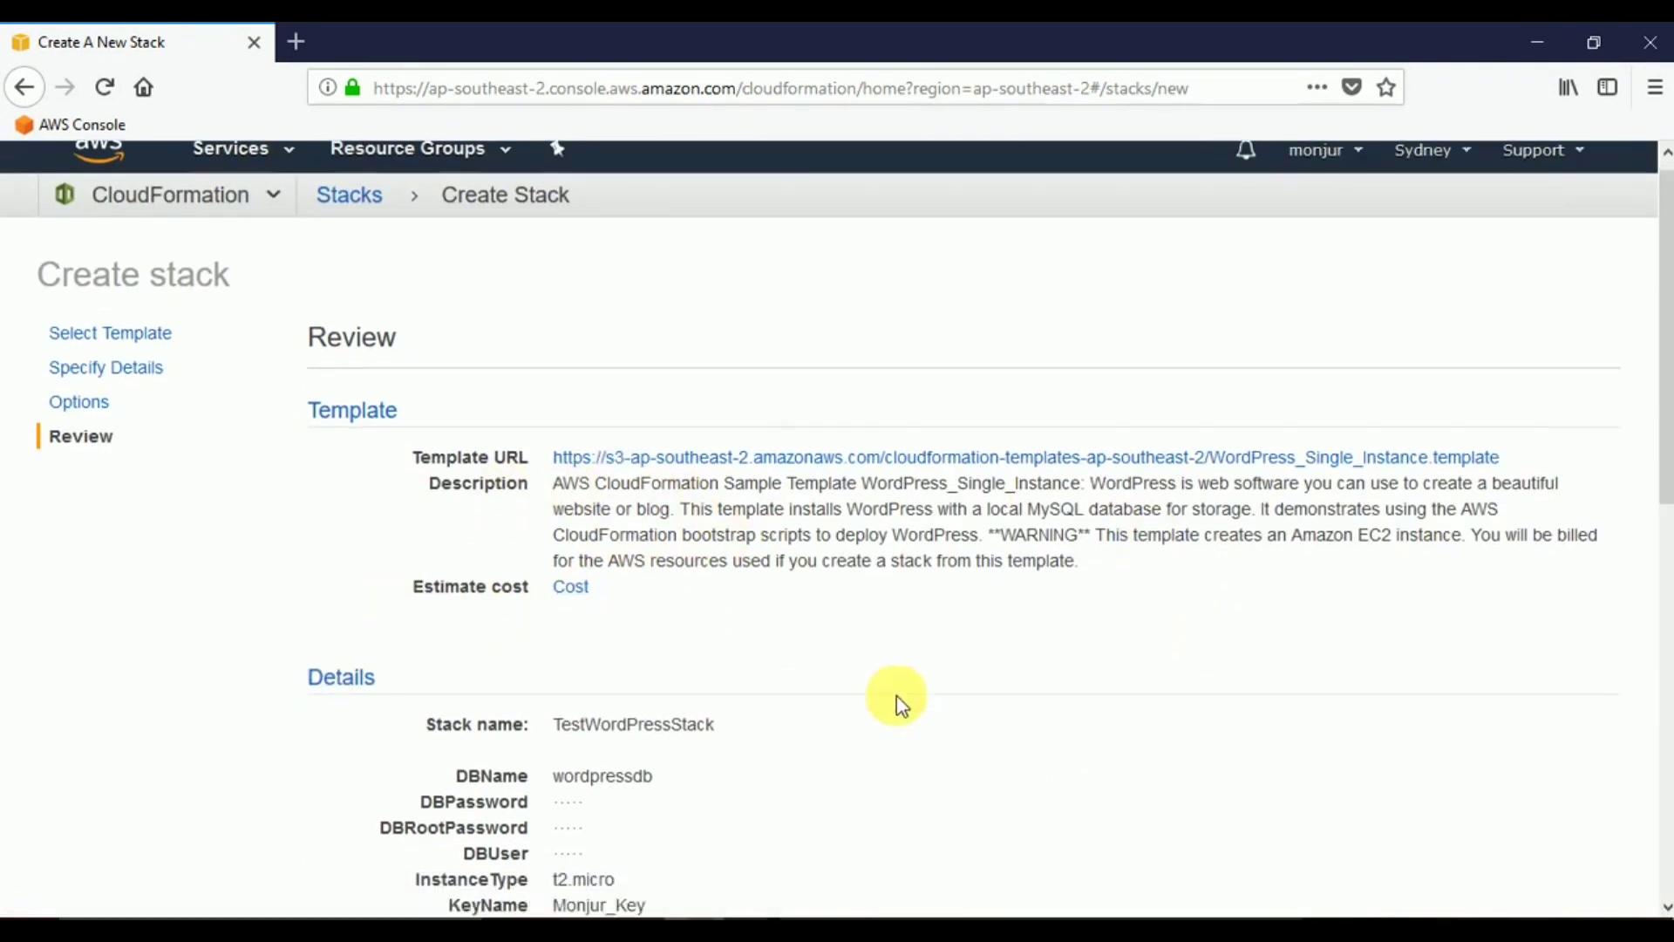
scroll(899, 703, down, 3)
scroll(898, 702, down, 2)
scroll(895, 698, up, 2)
scroll(895, 698, down, 2)
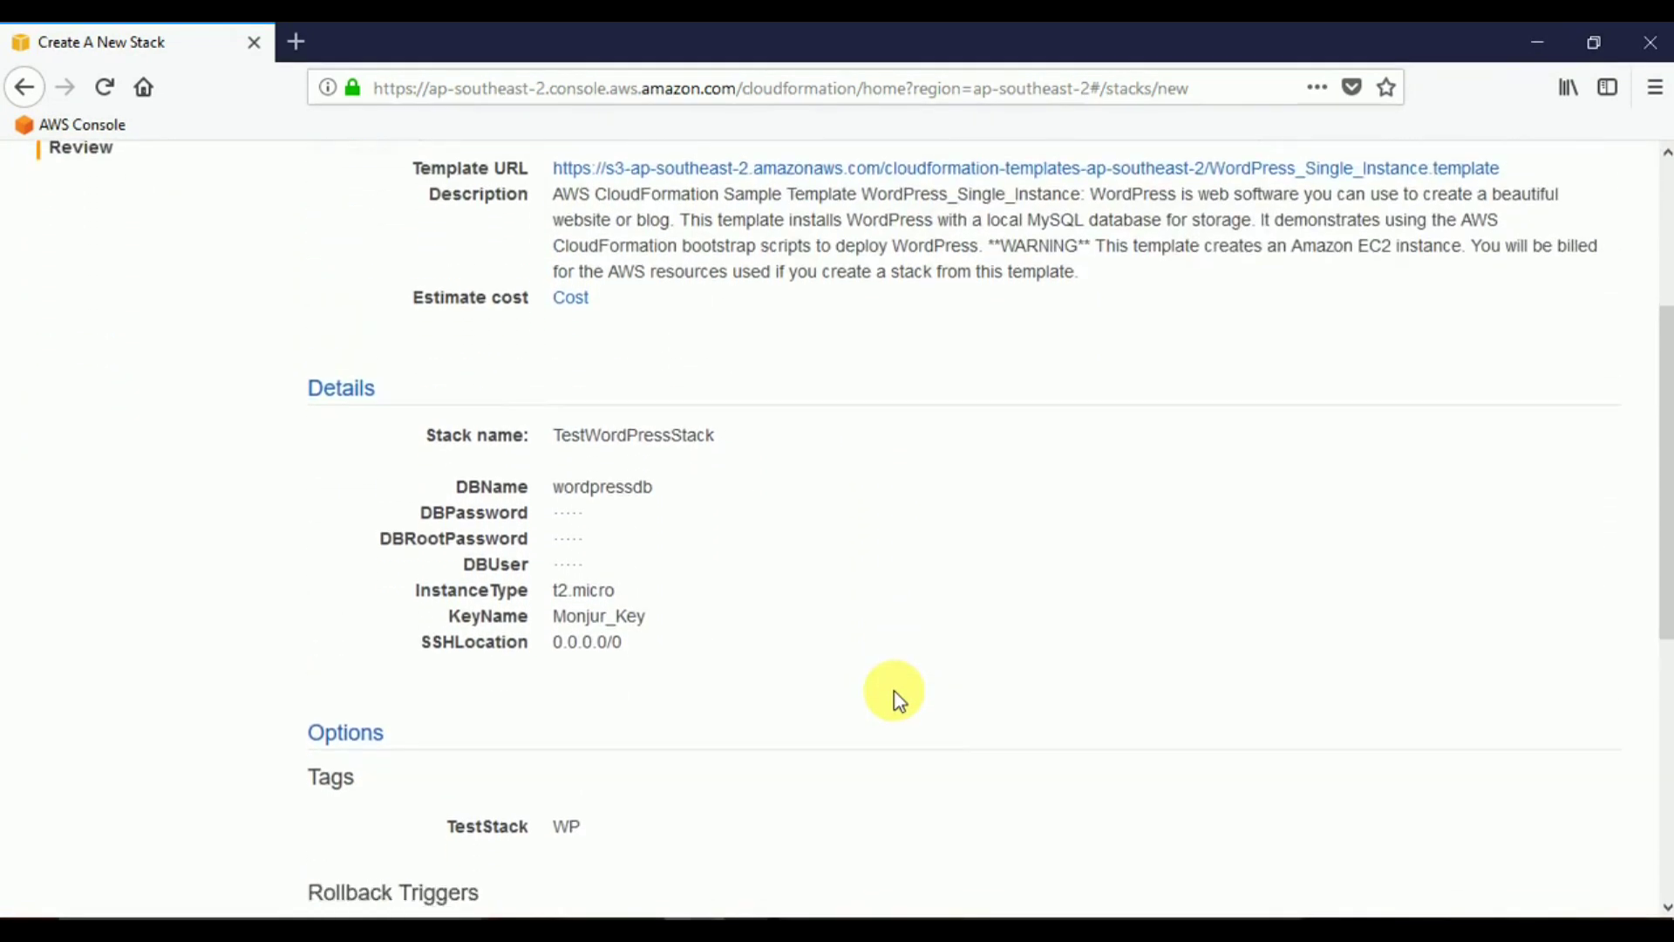
scroll(872, 698, up, 2)
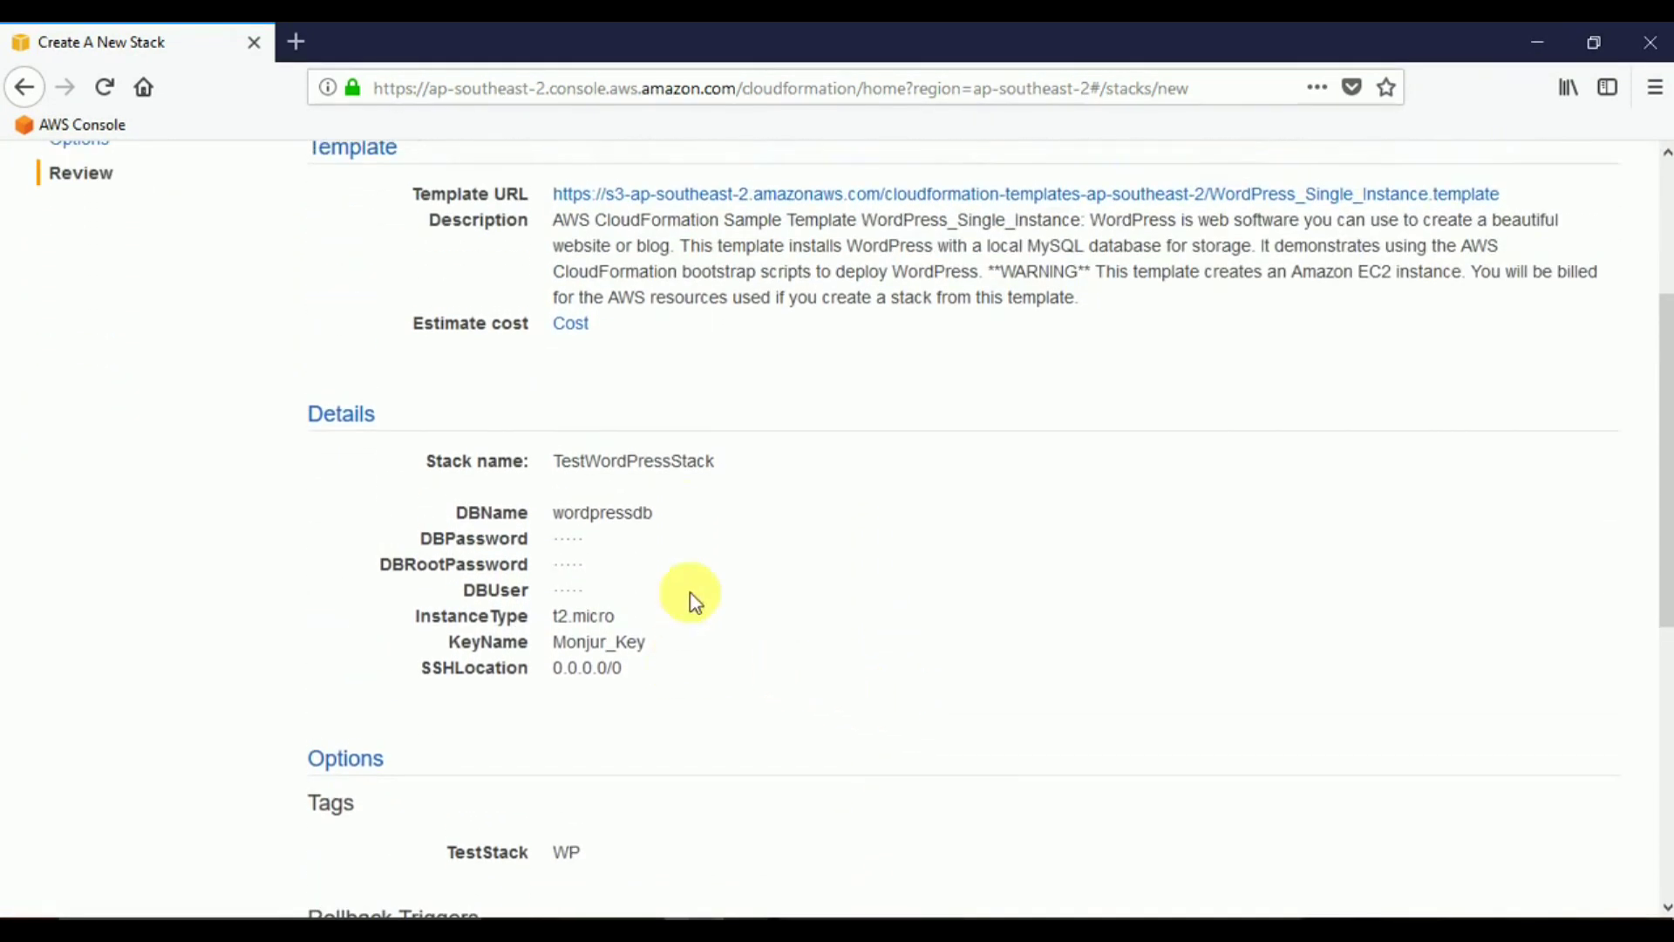
scroll(762, 688, down, 2)
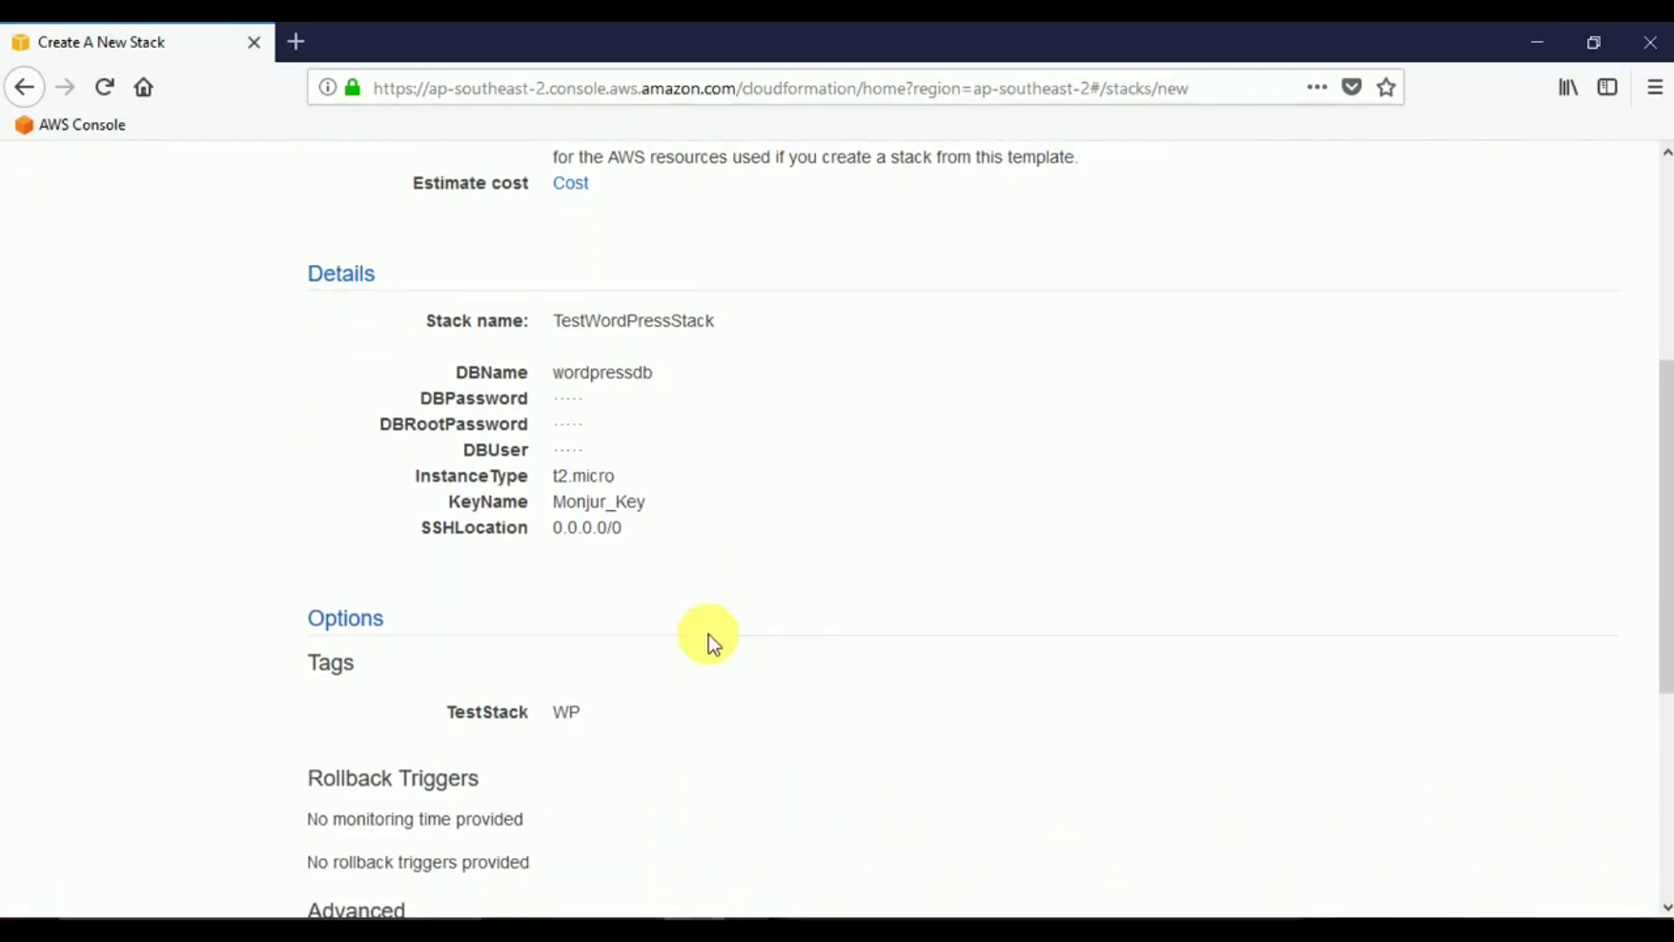
scroll(770, 636, down, 5)
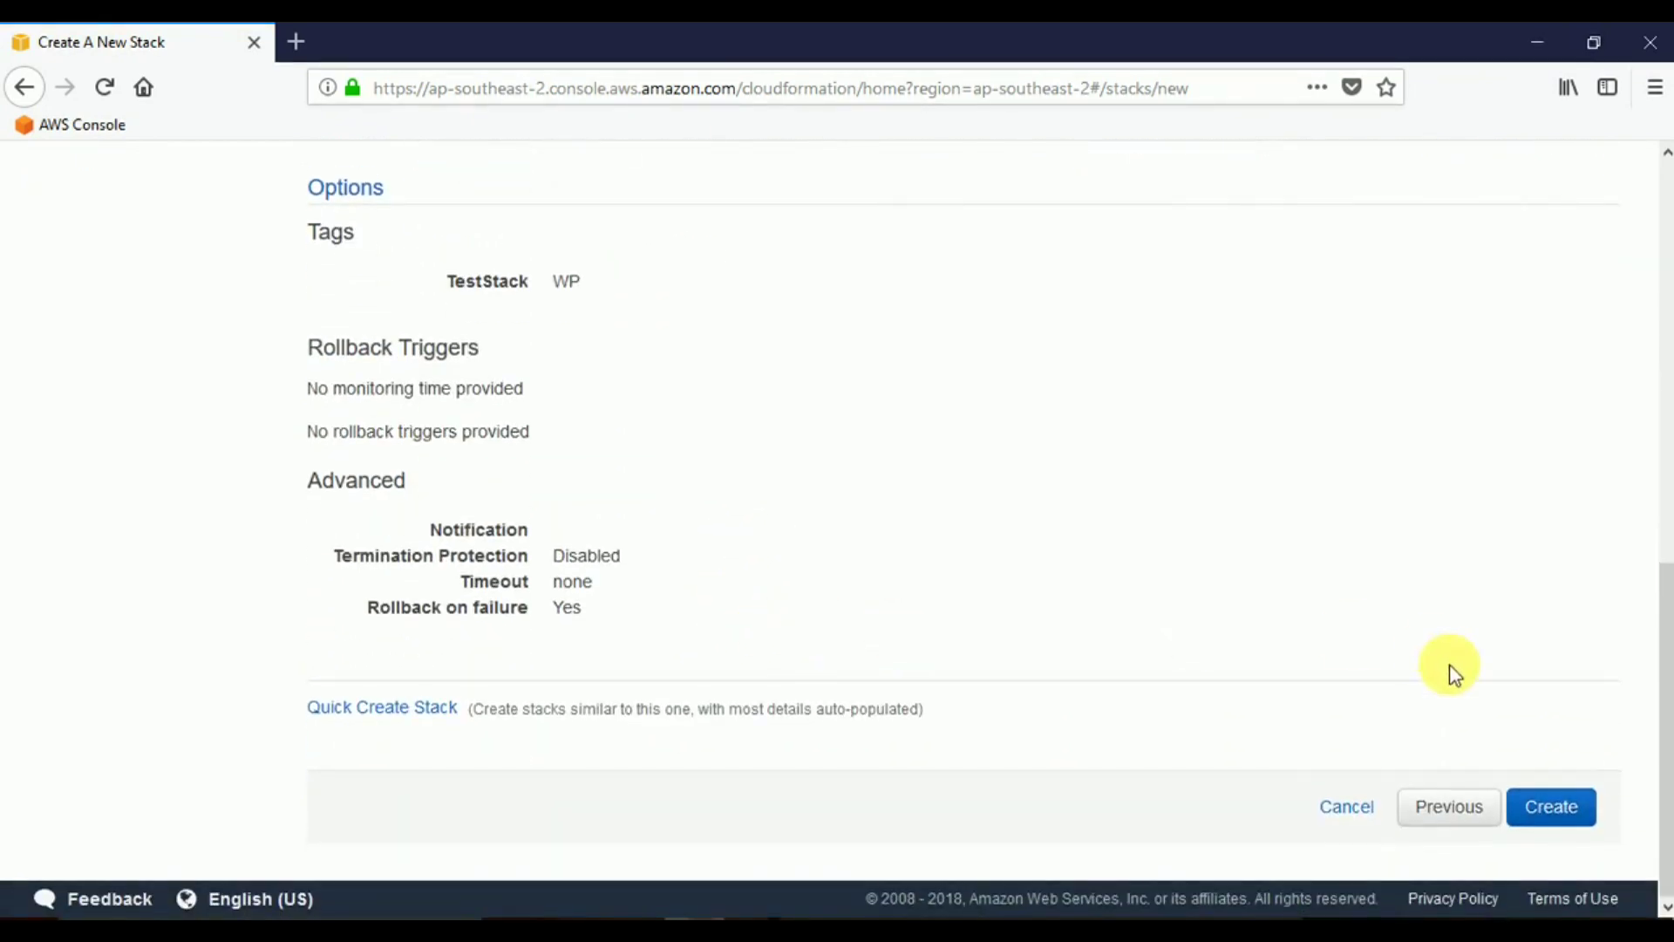
click(1570, 816)
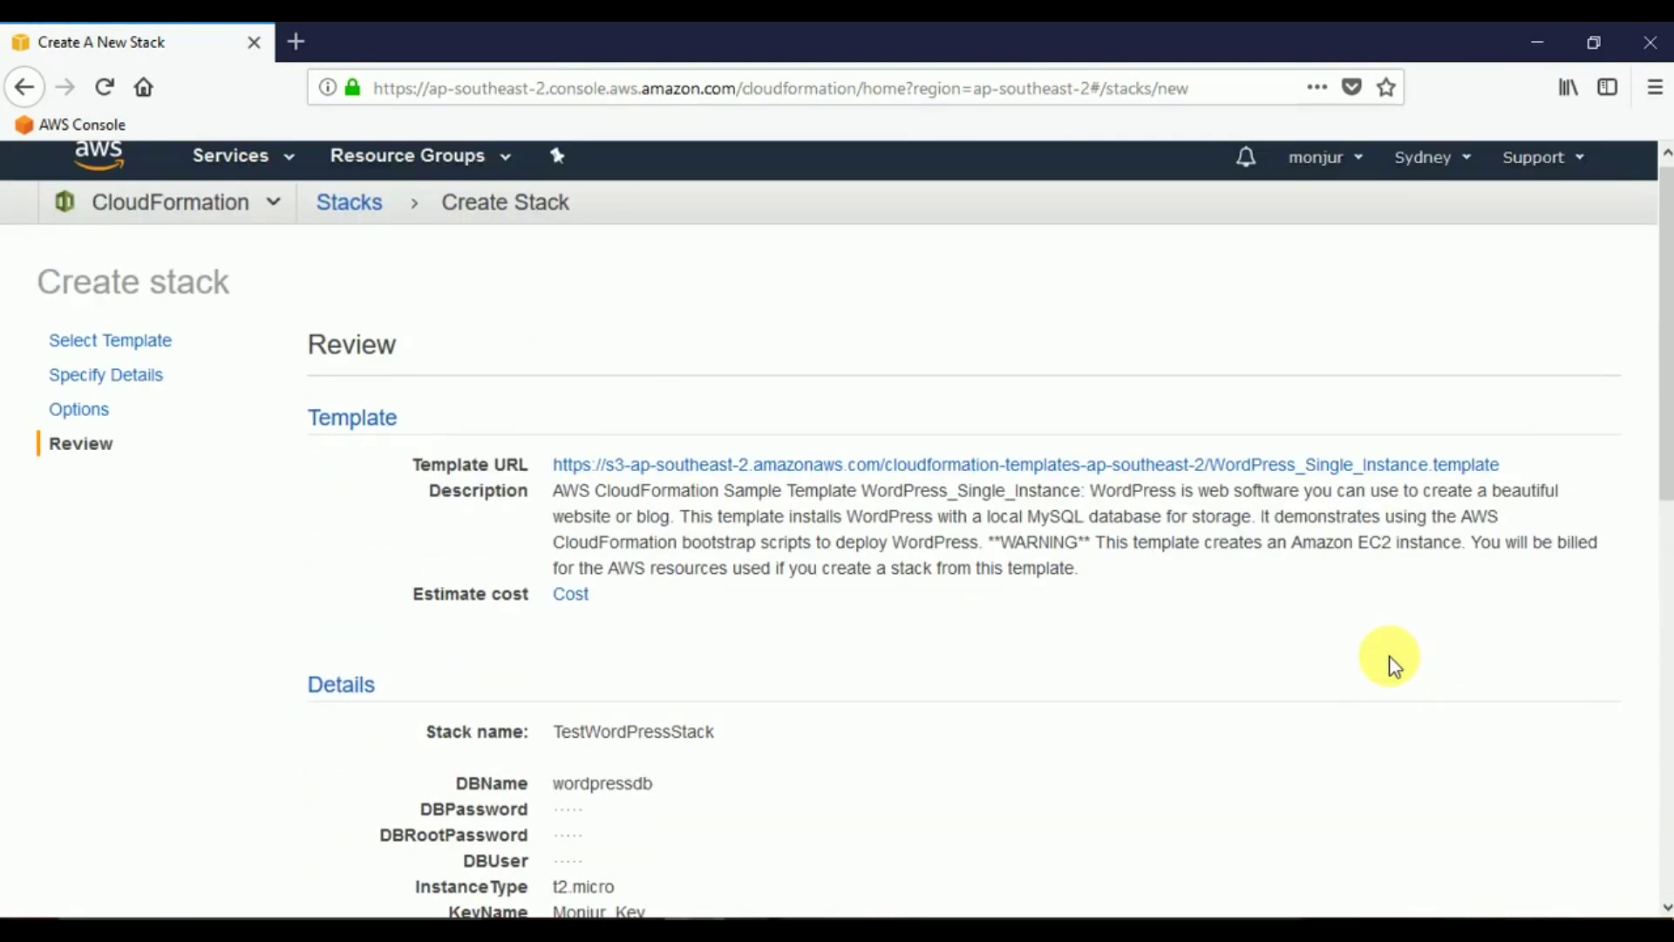
scroll(1393, 664, down, 6)
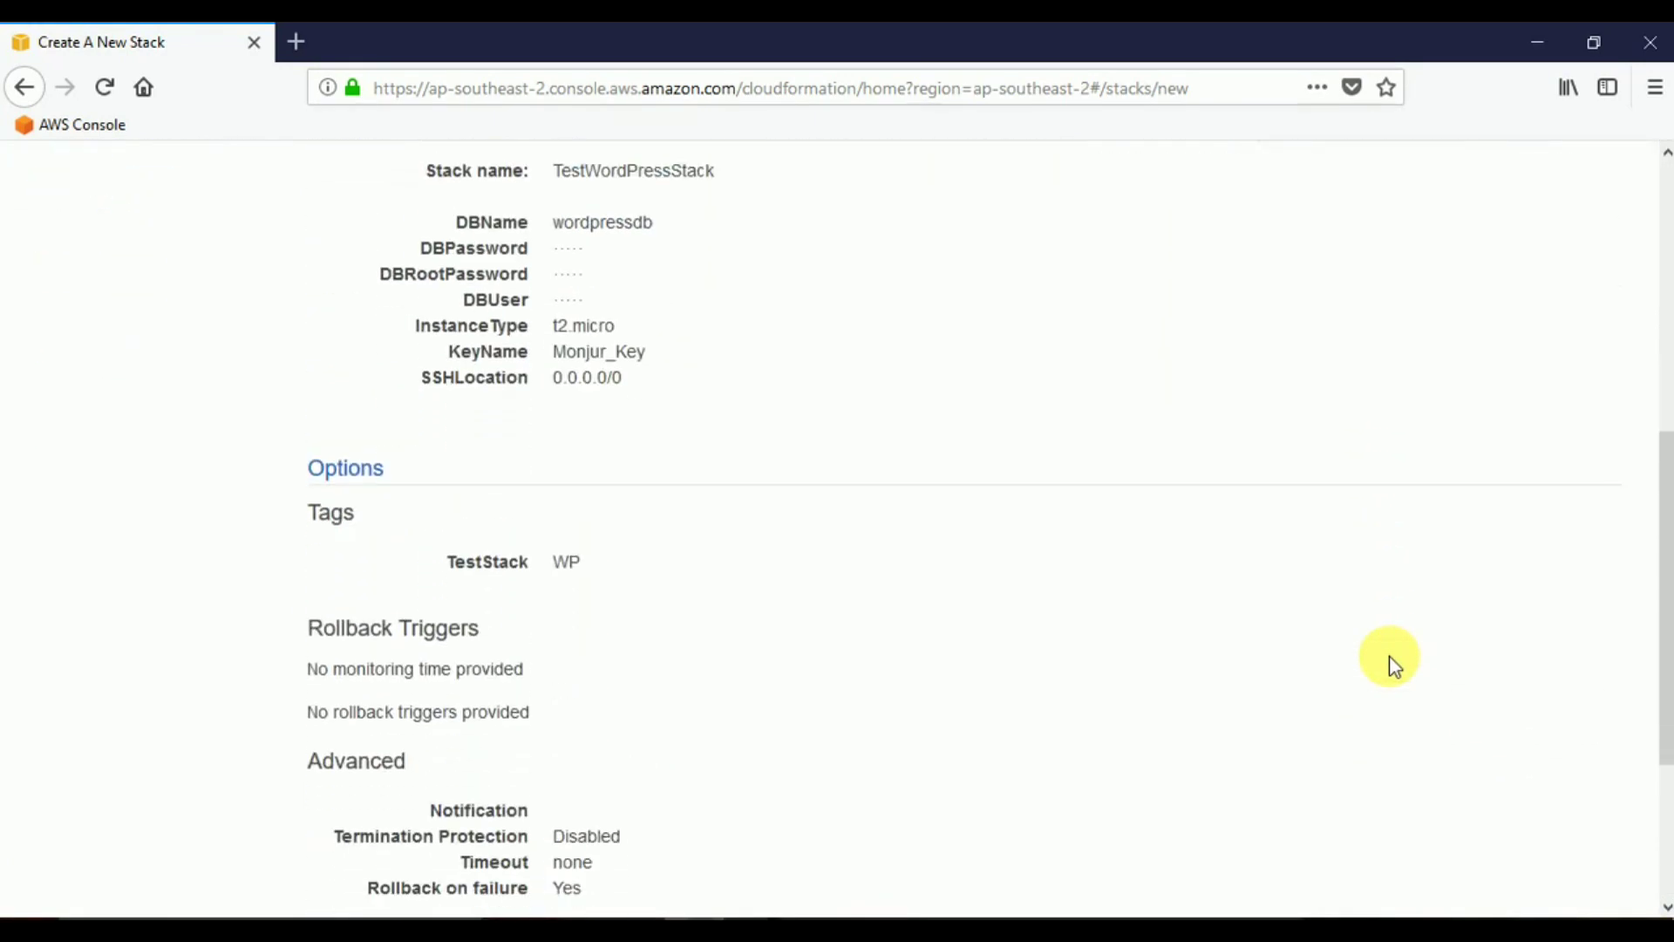
scroll(1392, 665, down, 3)
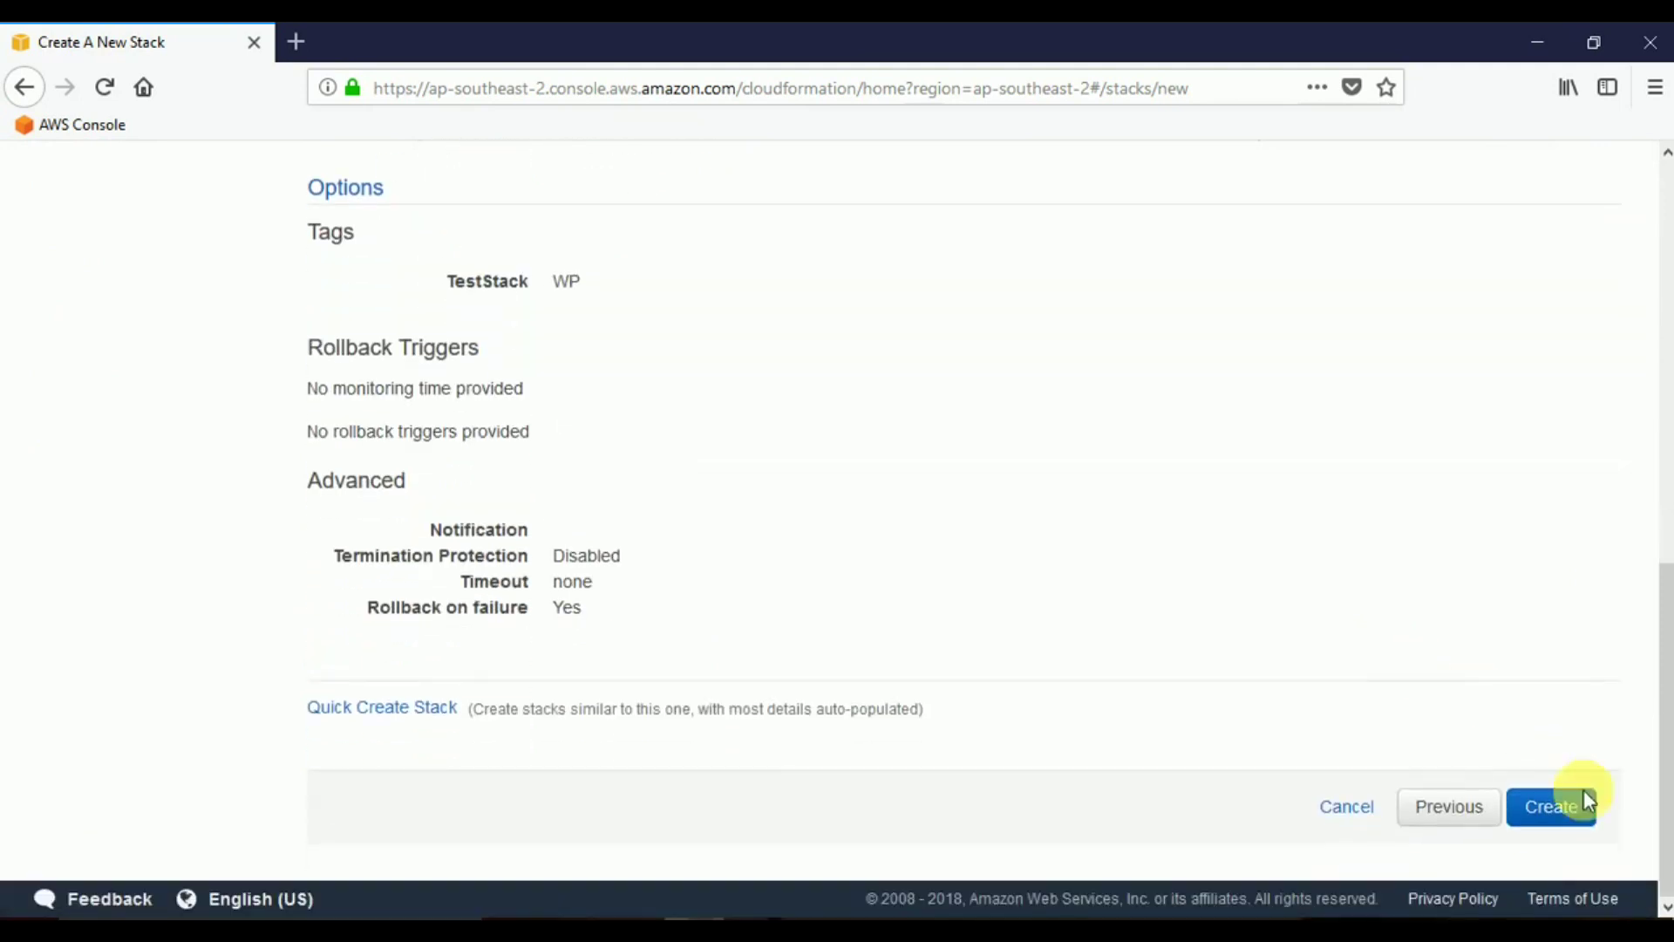
Create TestWordPressStack and enlarge the stack details panel below the list
click(1564, 811)
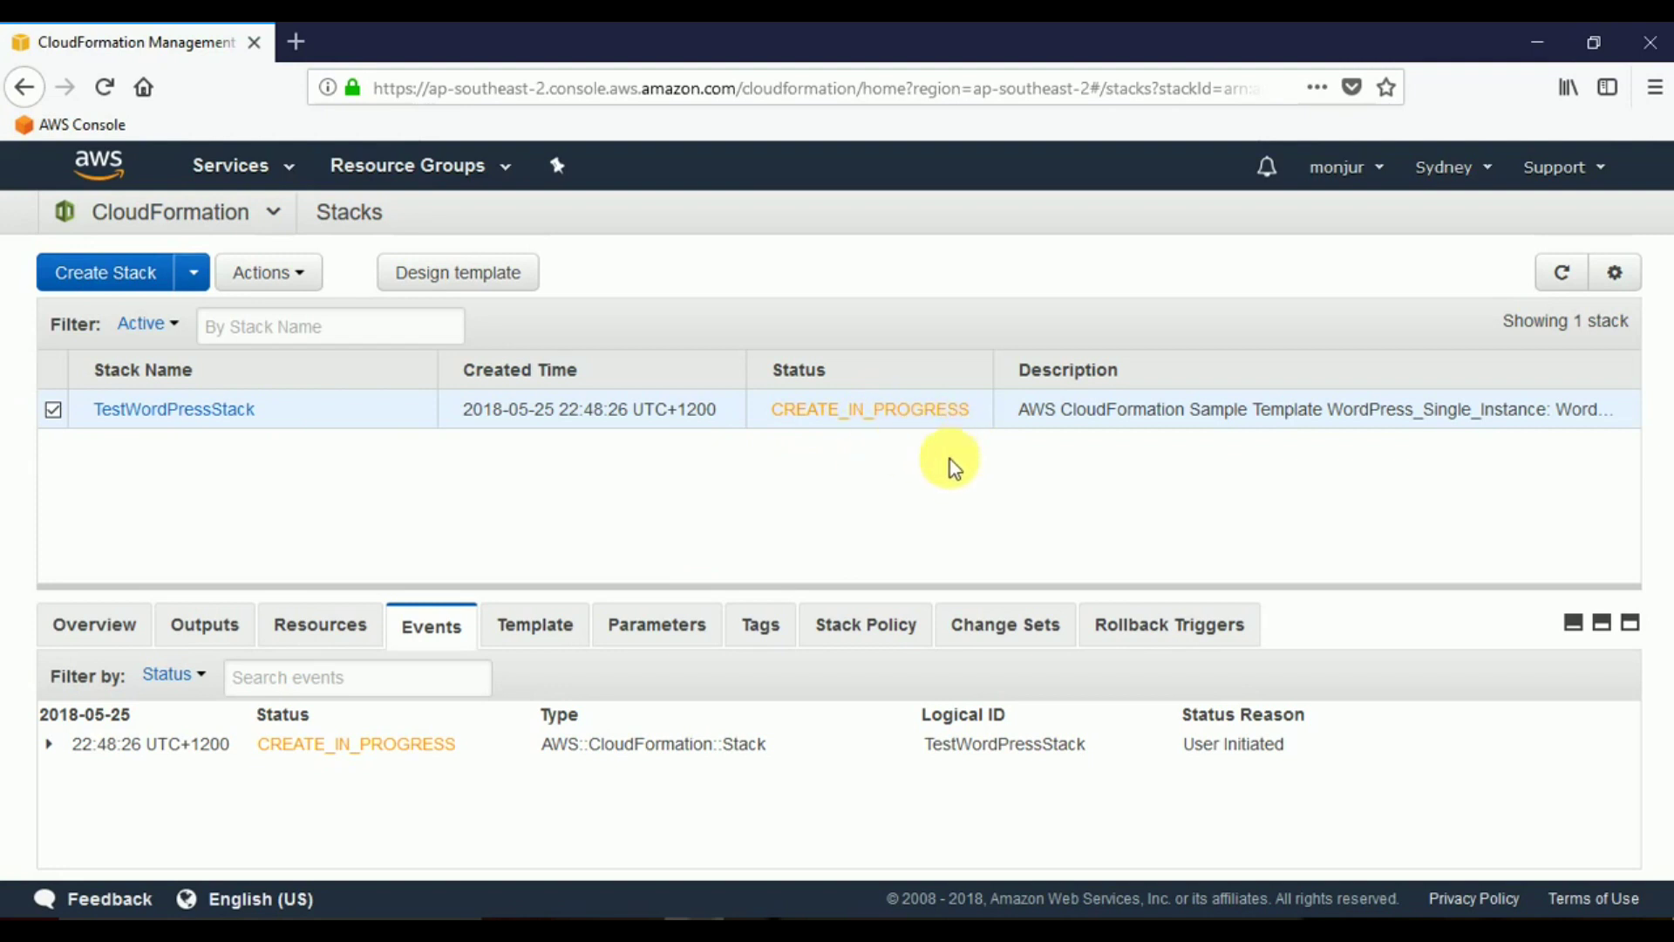
drag(819, 586, 827, 494)
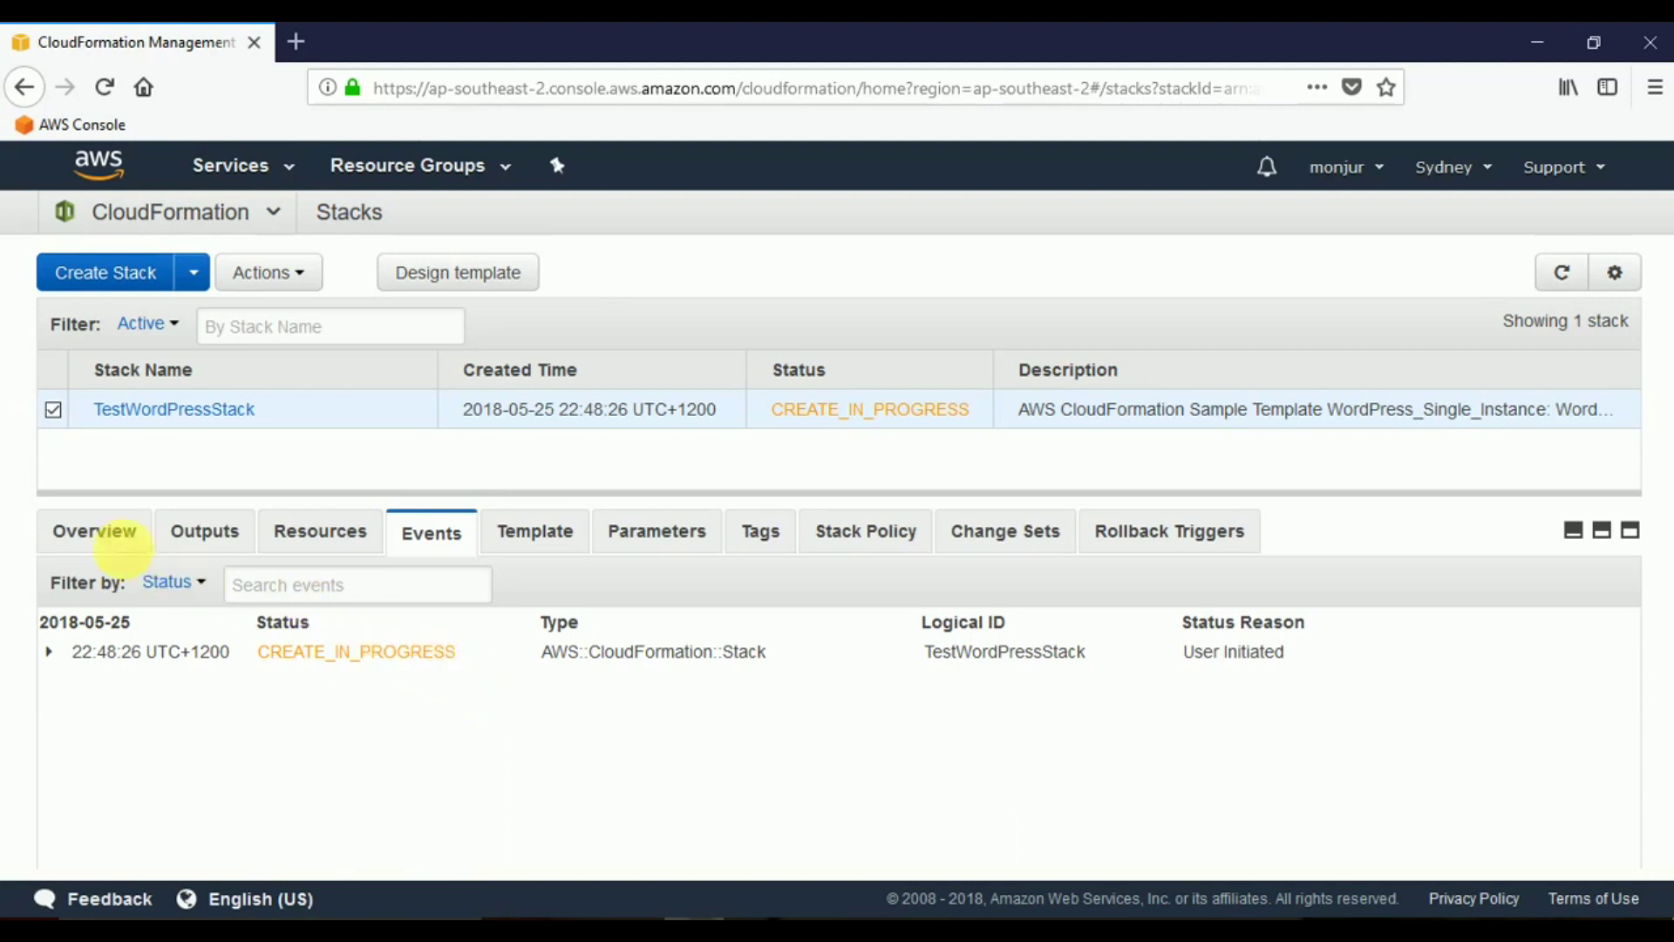
Review TestWordPressStack's Overview details, then its Outputs, still empty during creation
click(100, 533)
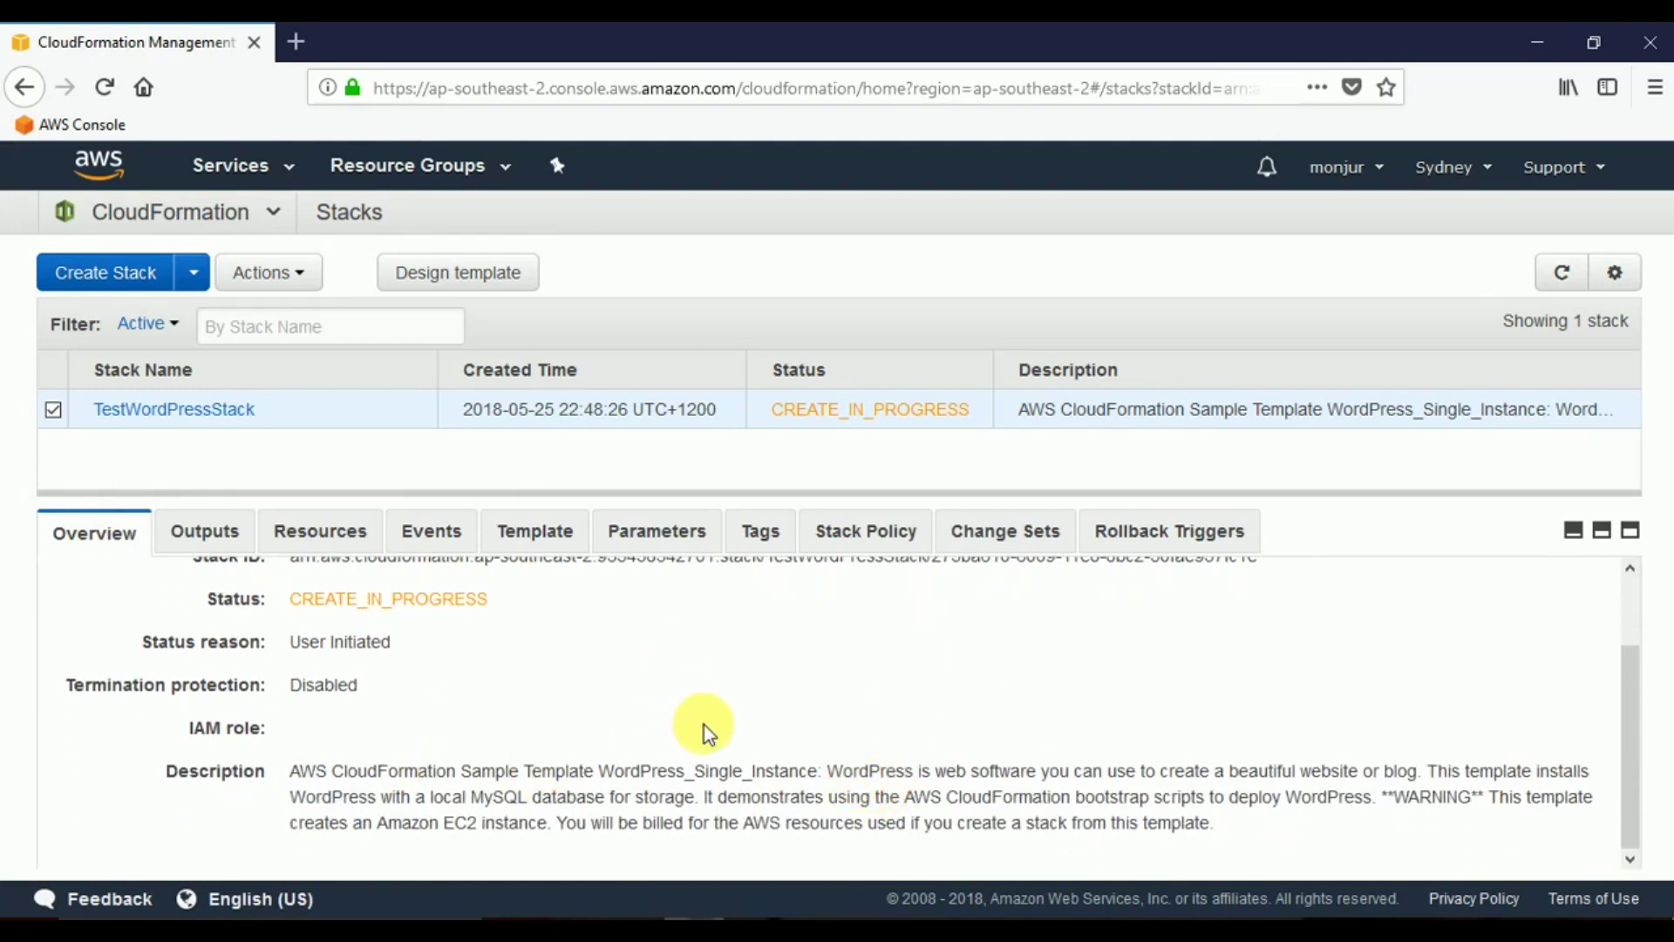
scroll(704, 725, up, 2)
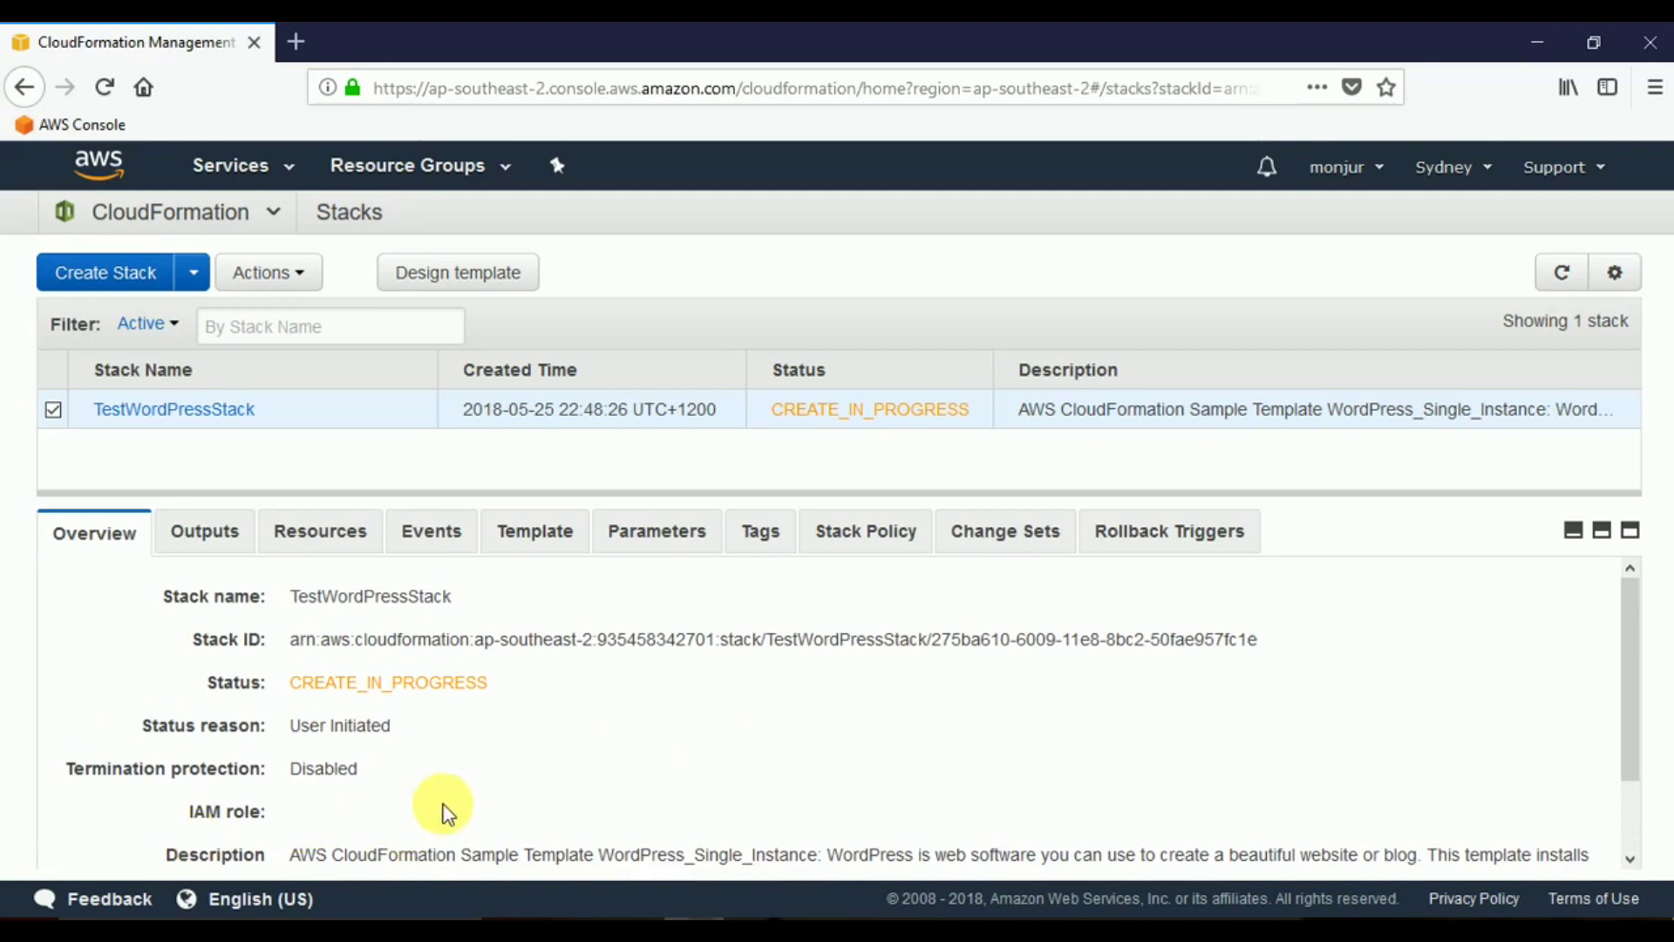
scroll(443, 813, down, 2)
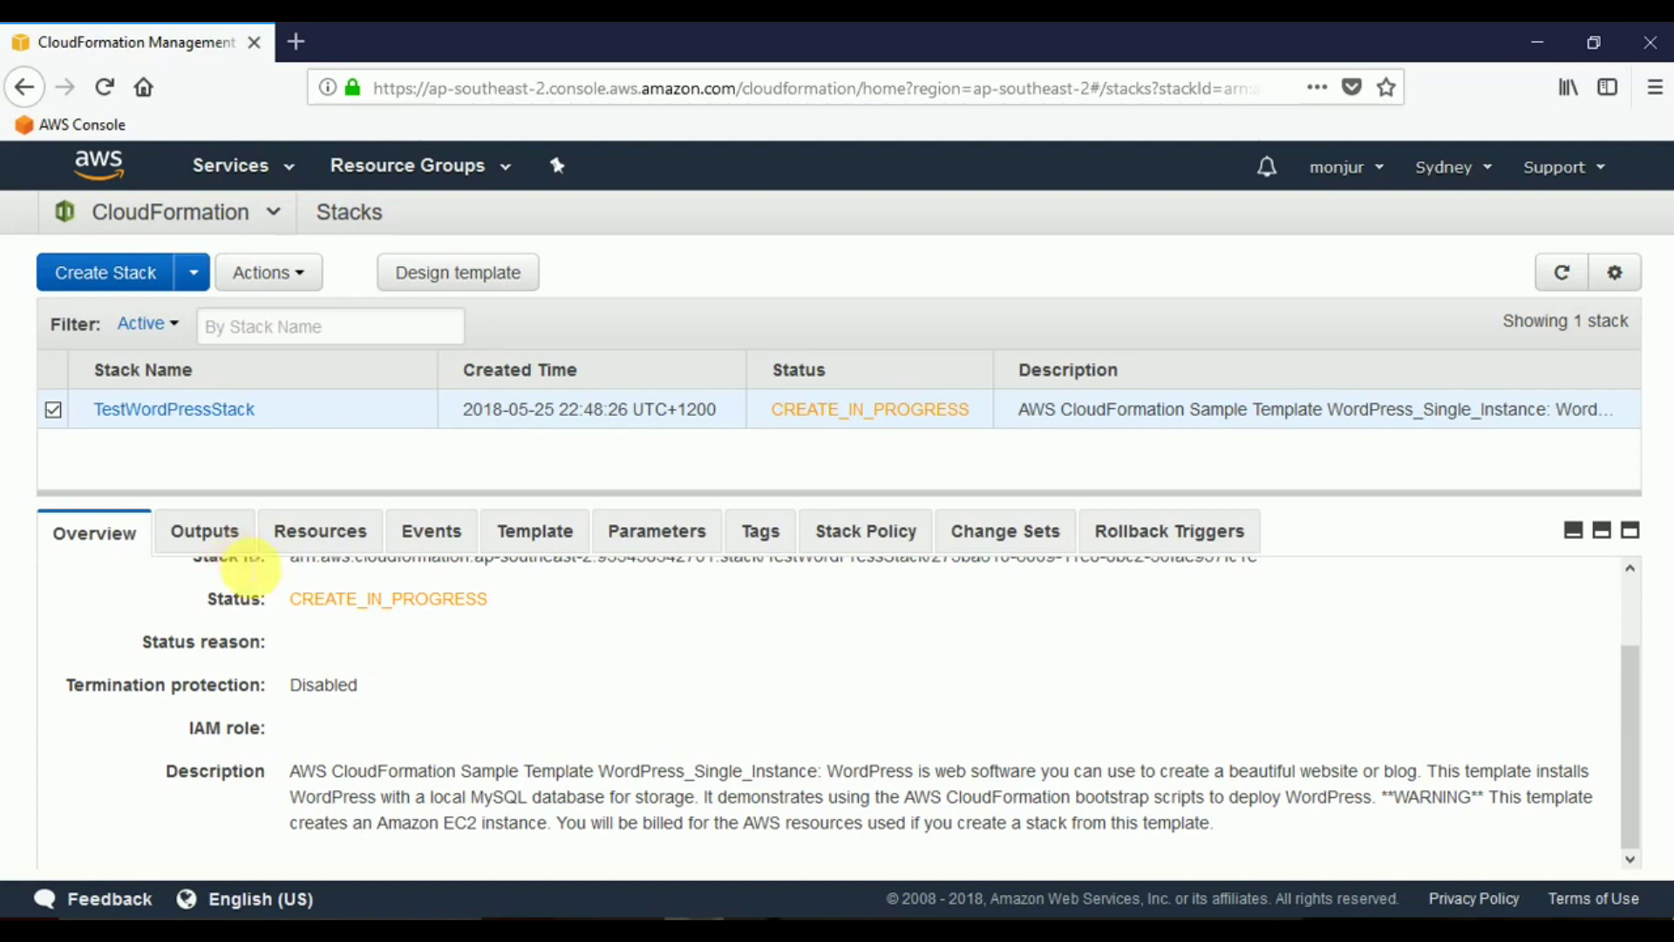
click(211, 531)
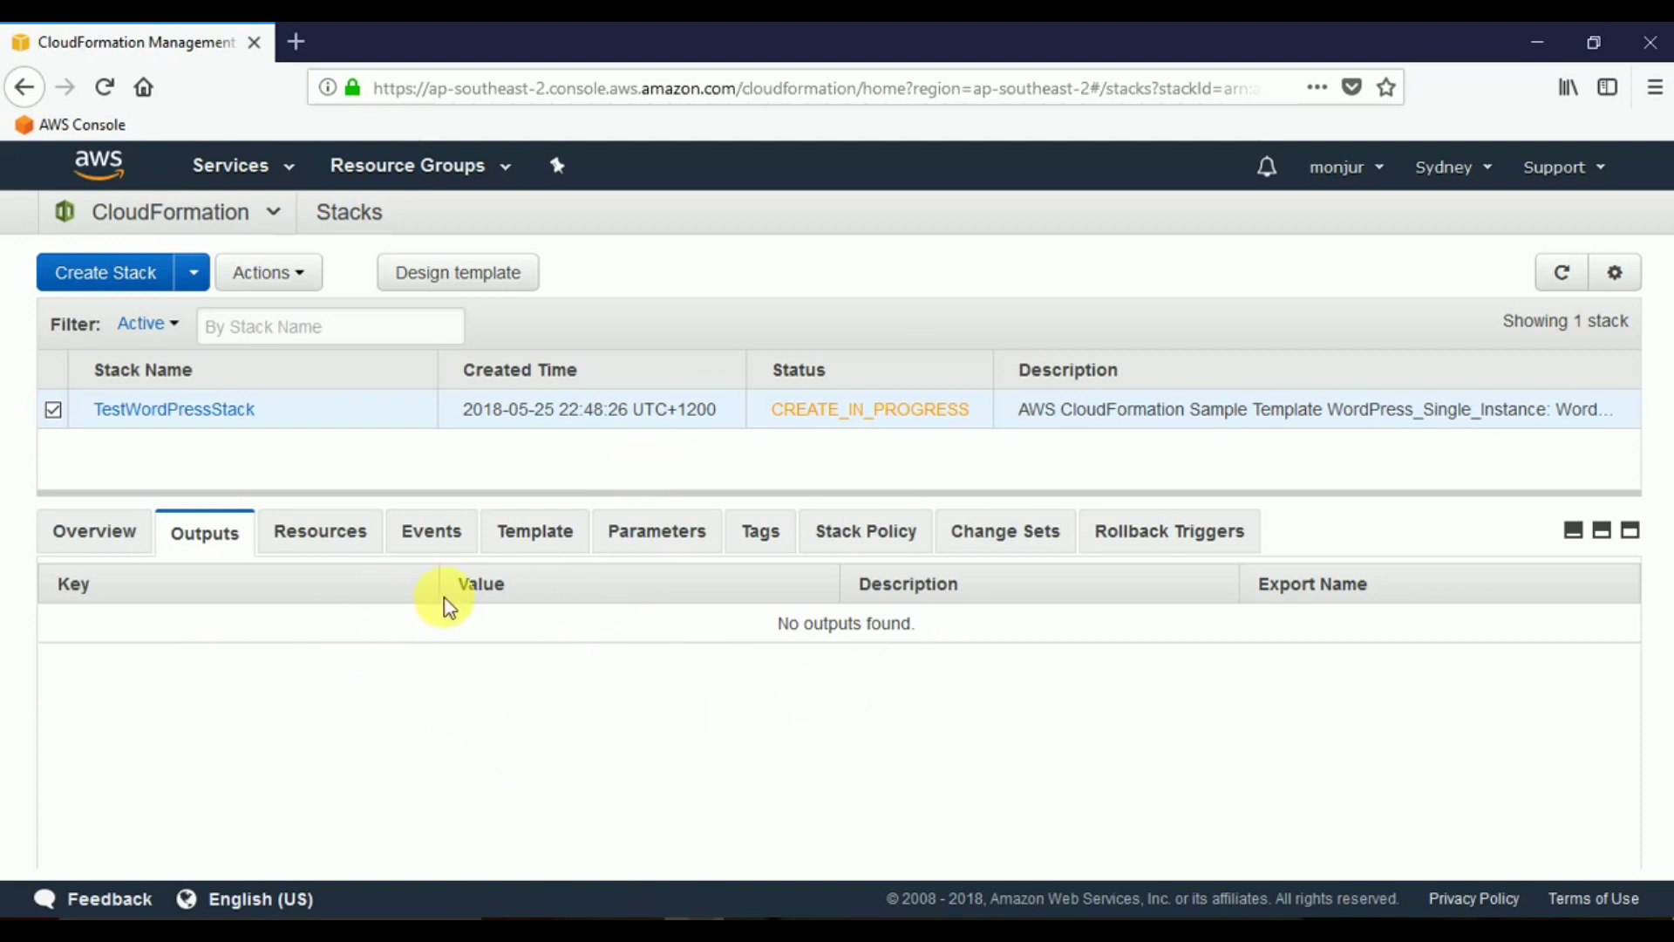
Show TestWordPressStack's Resources: the completed security group and the WebServer instance
click(341, 540)
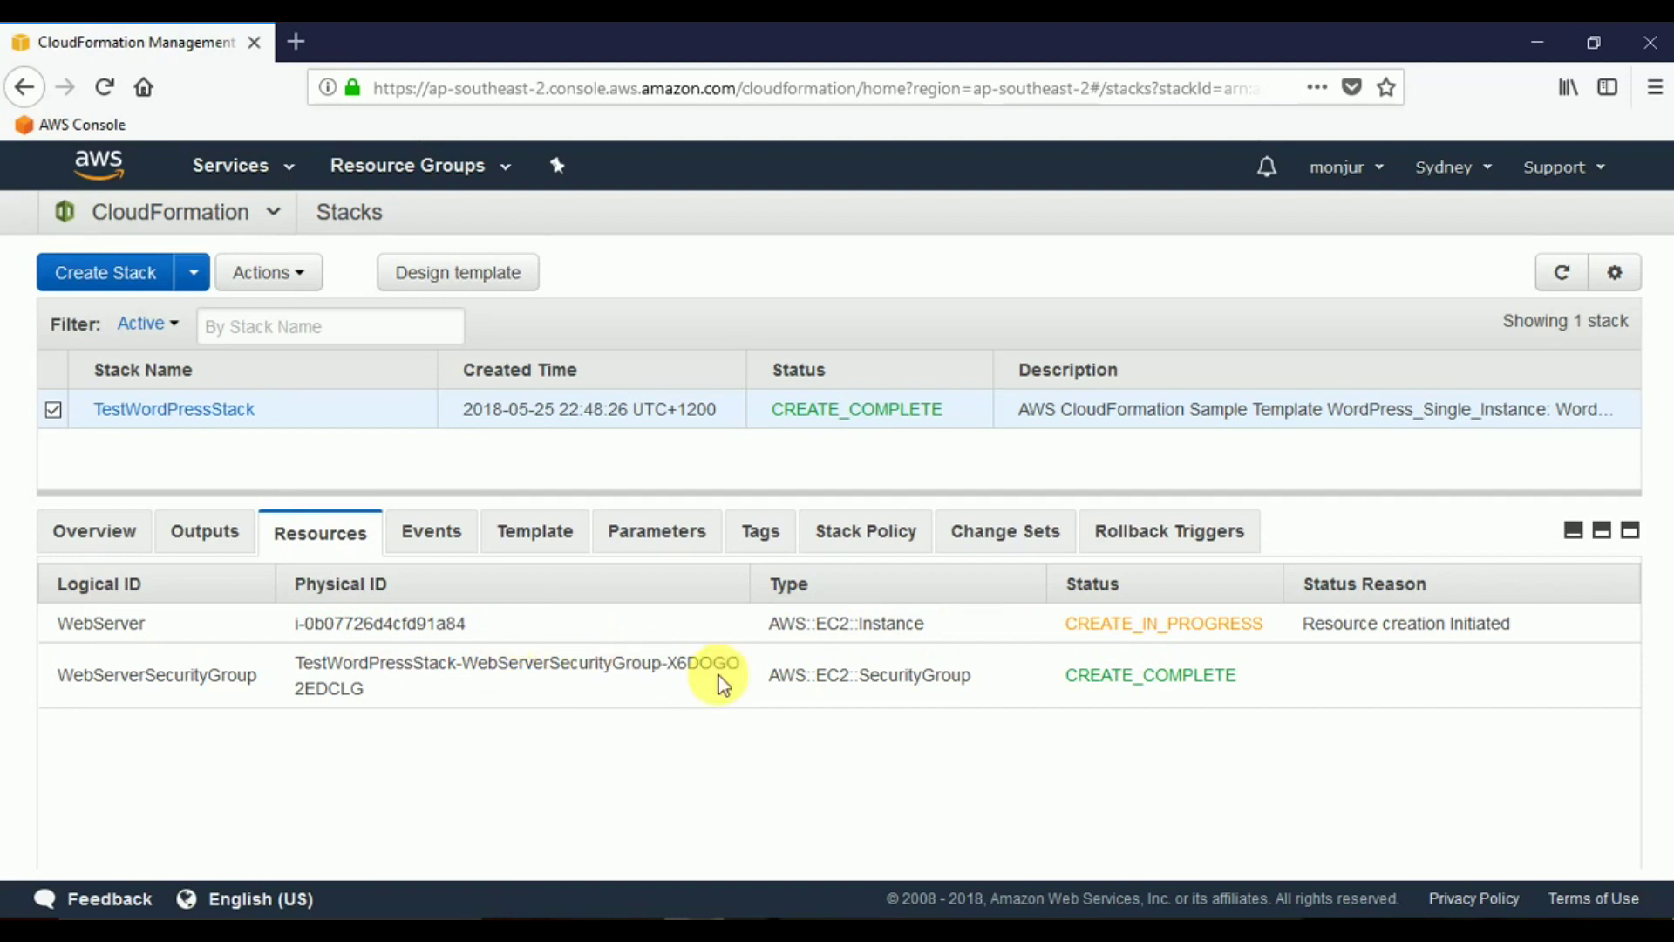
Review TestWordPressStack's creation events through to CREATE_COMPLETE at 22:50
click(429, 549)
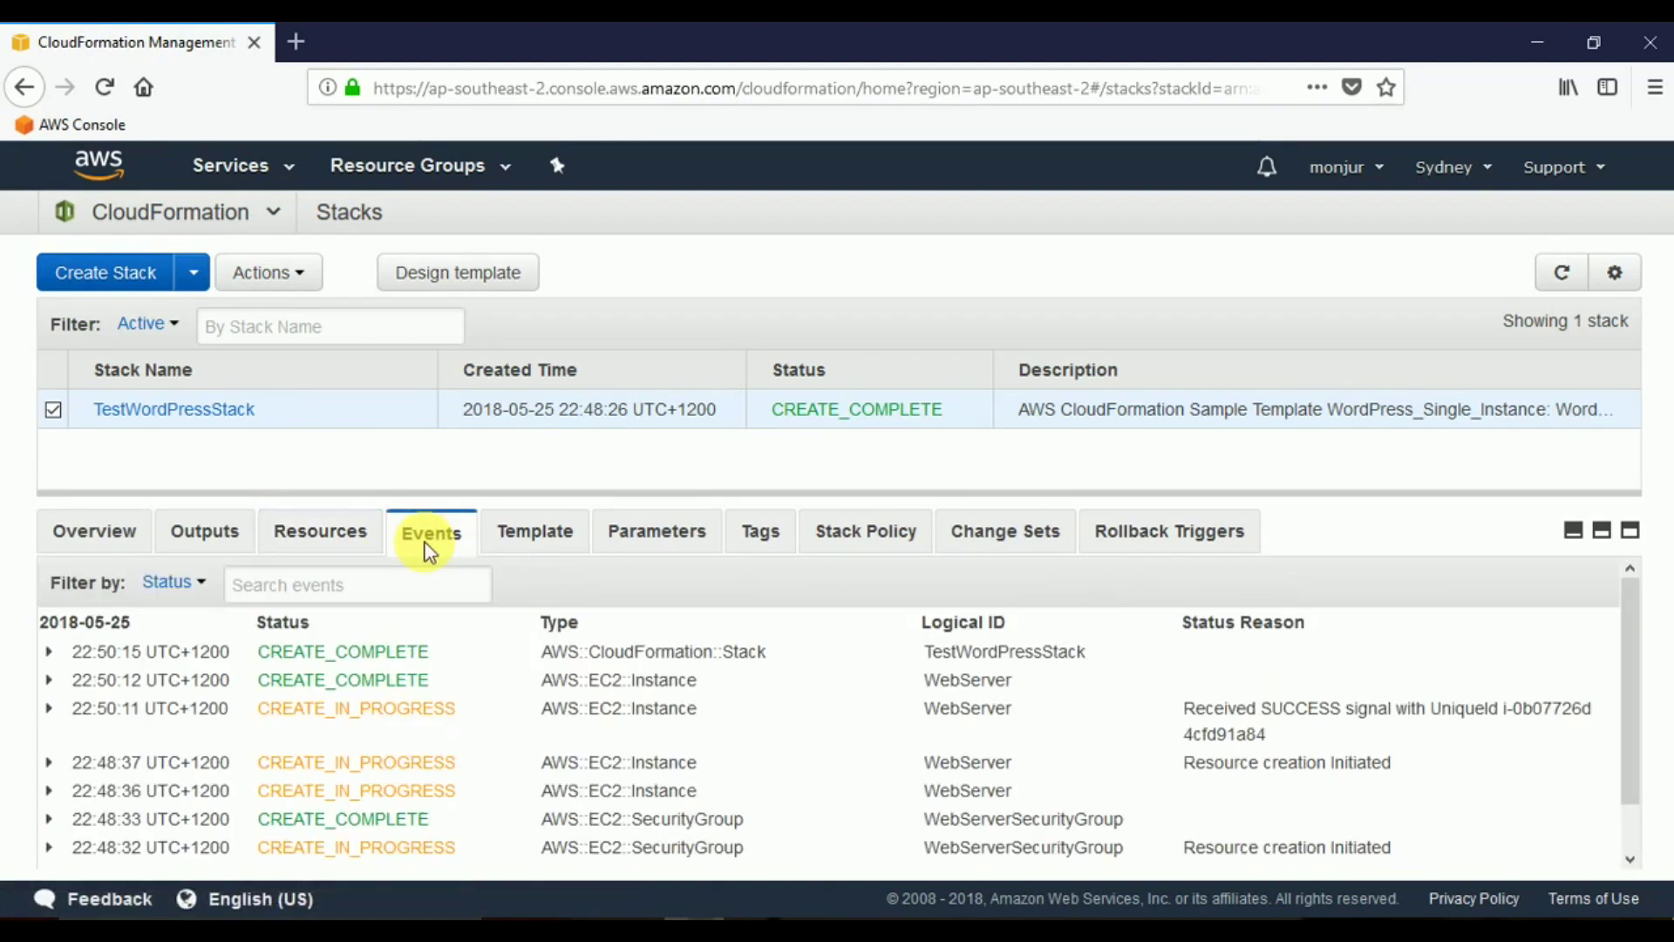
scroll(882, 767, down, 1)
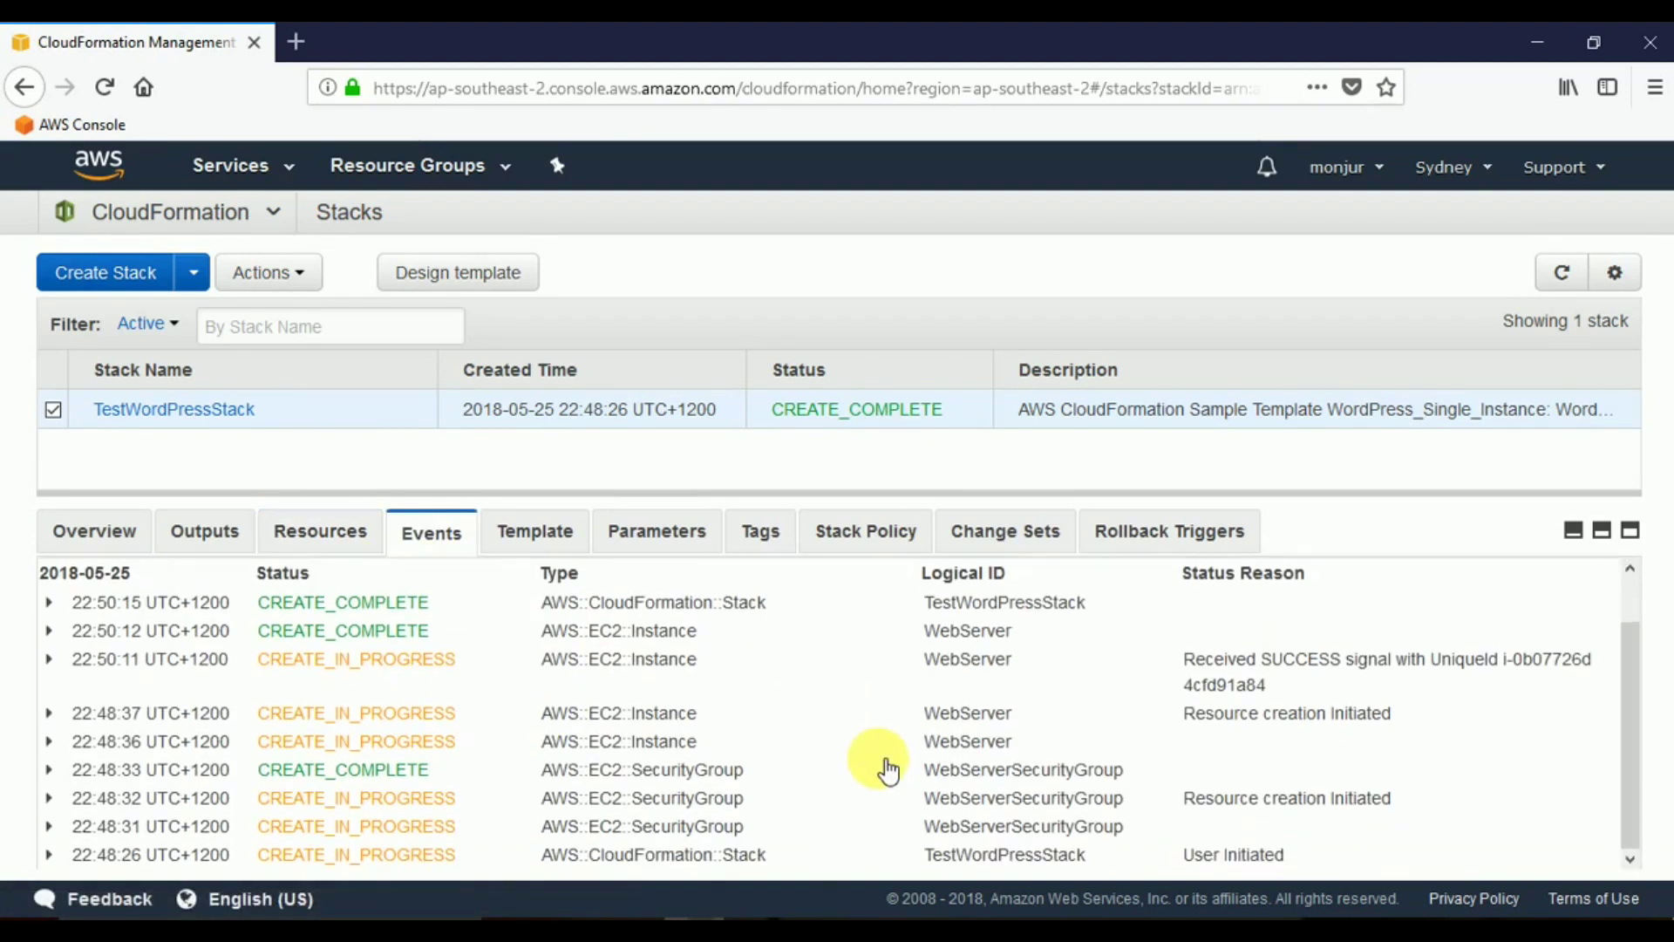
scroll(887, 770, up, 1)
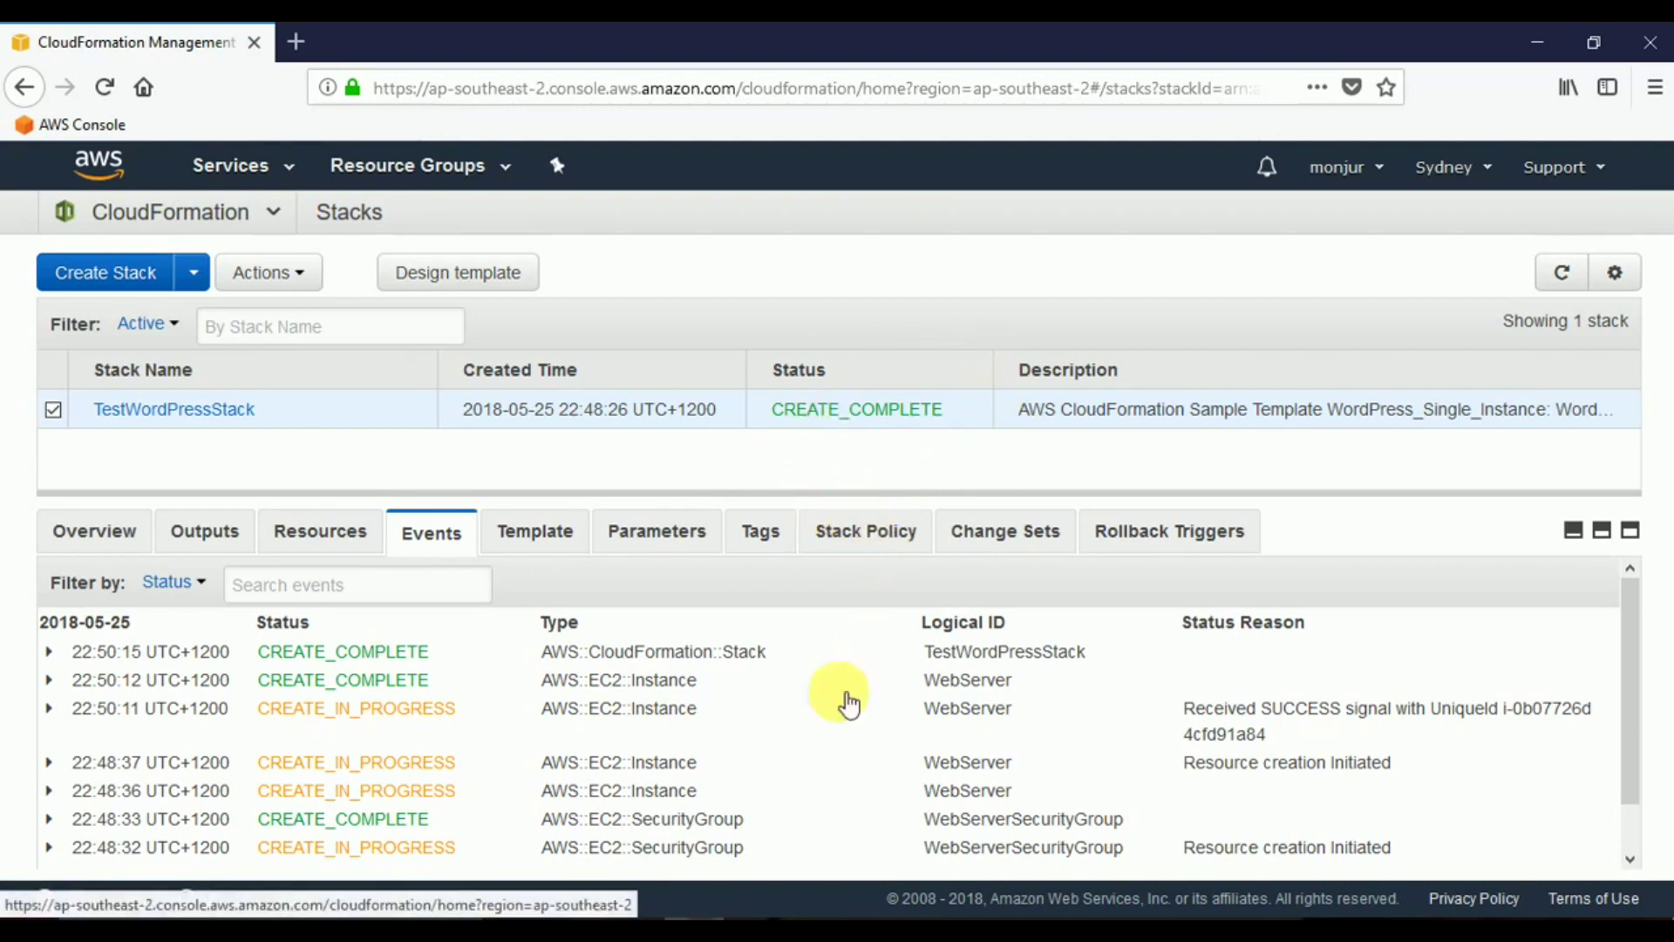
scroll(755, 725, down, 1)
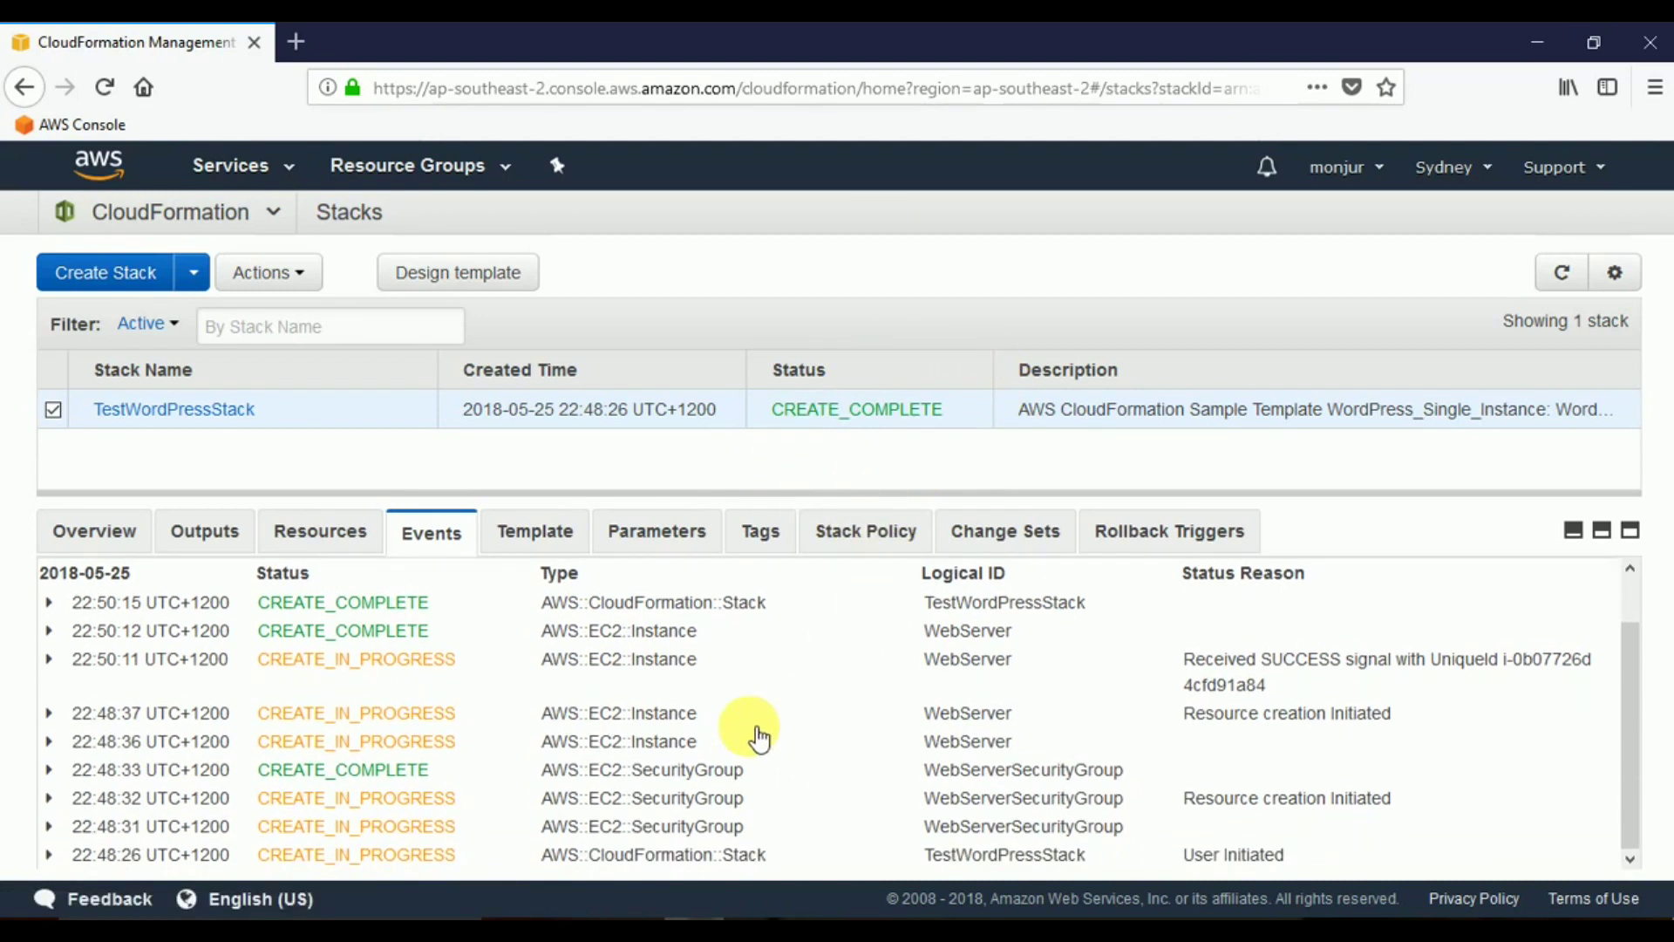
scroll(759, 737, up, 1)
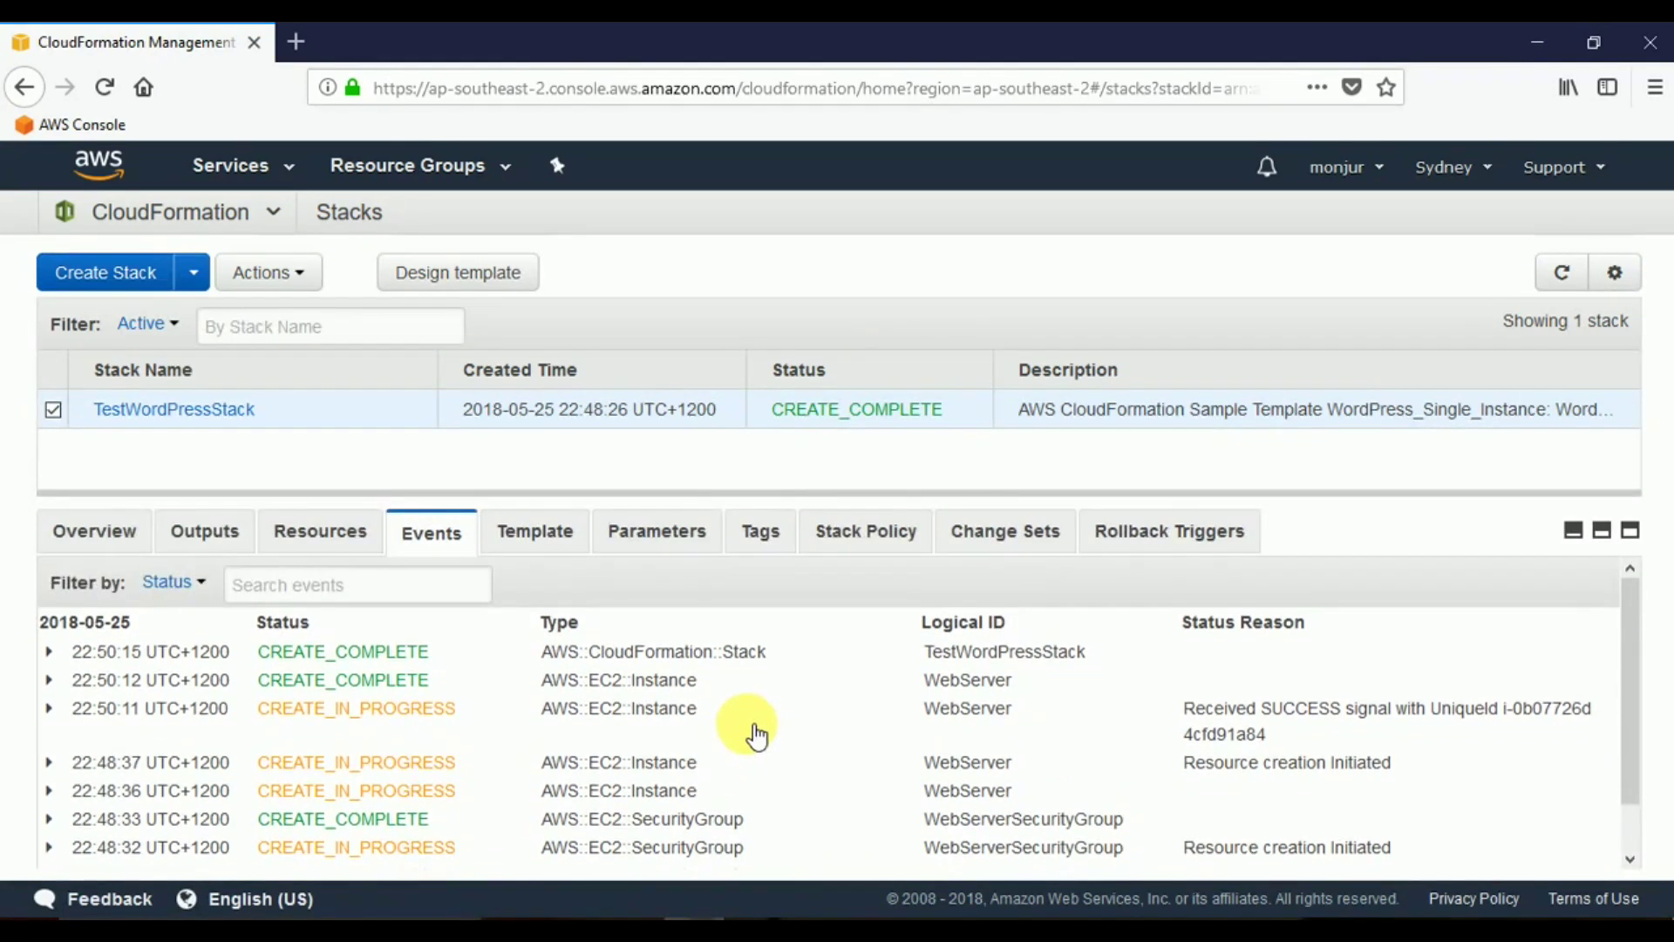
scroll(756, 735, down, 1)
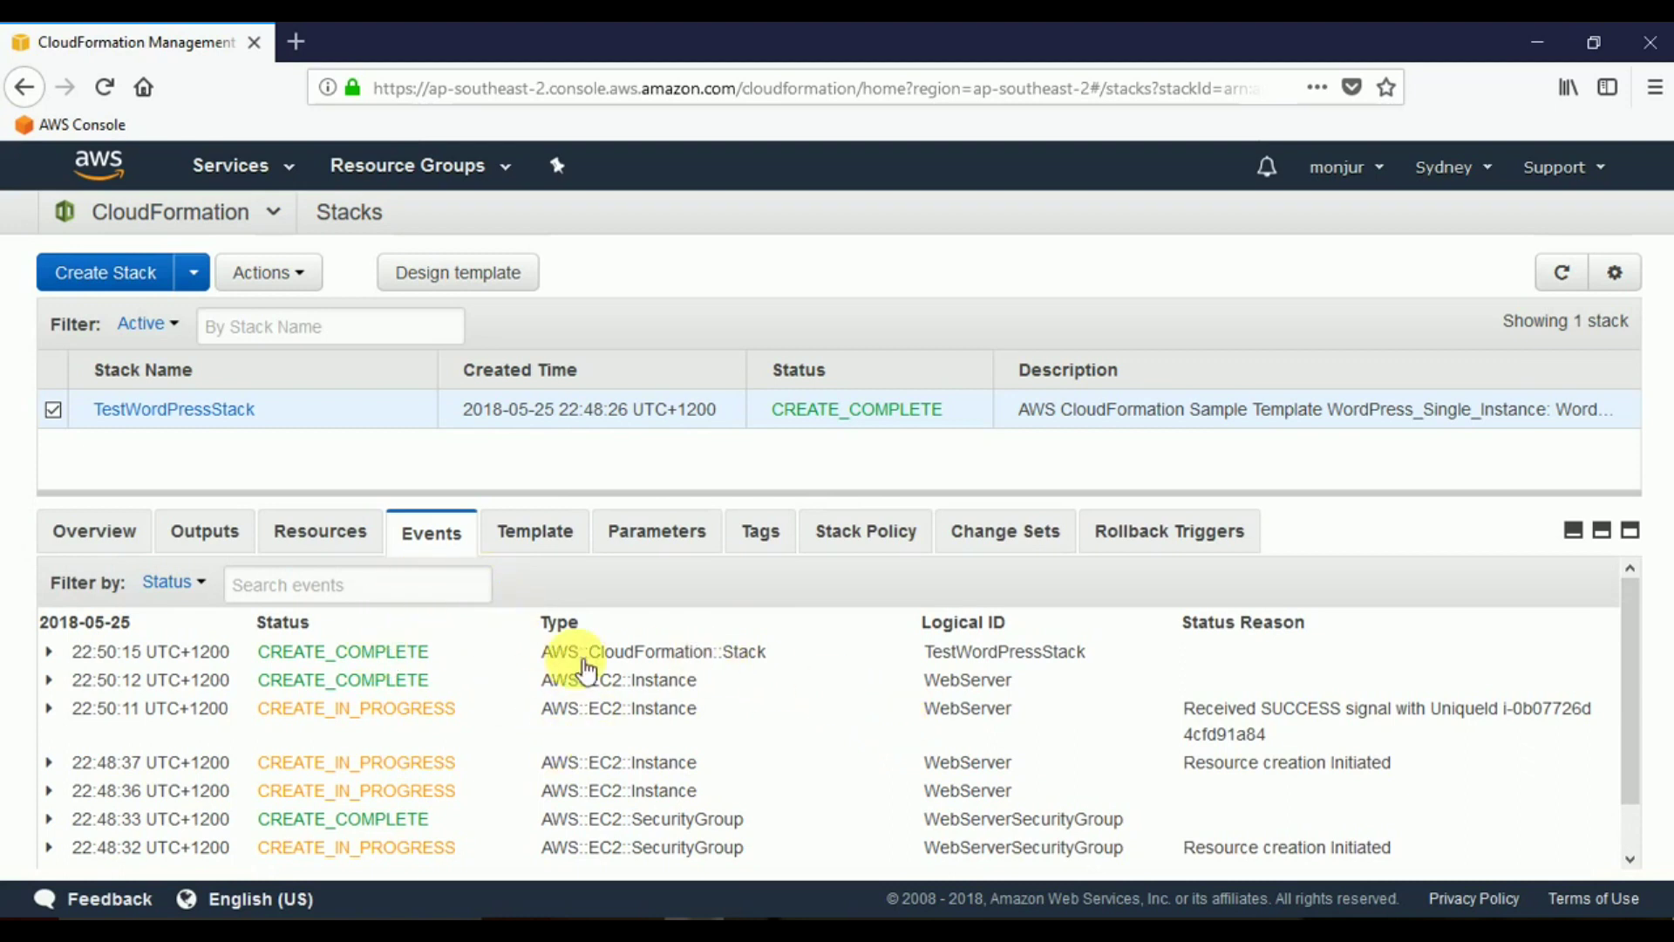
Show the stack's WordPress template in an enlarged pane and read down through its cfn-init and cfn-auto-reloader configuration
click(555, 549)
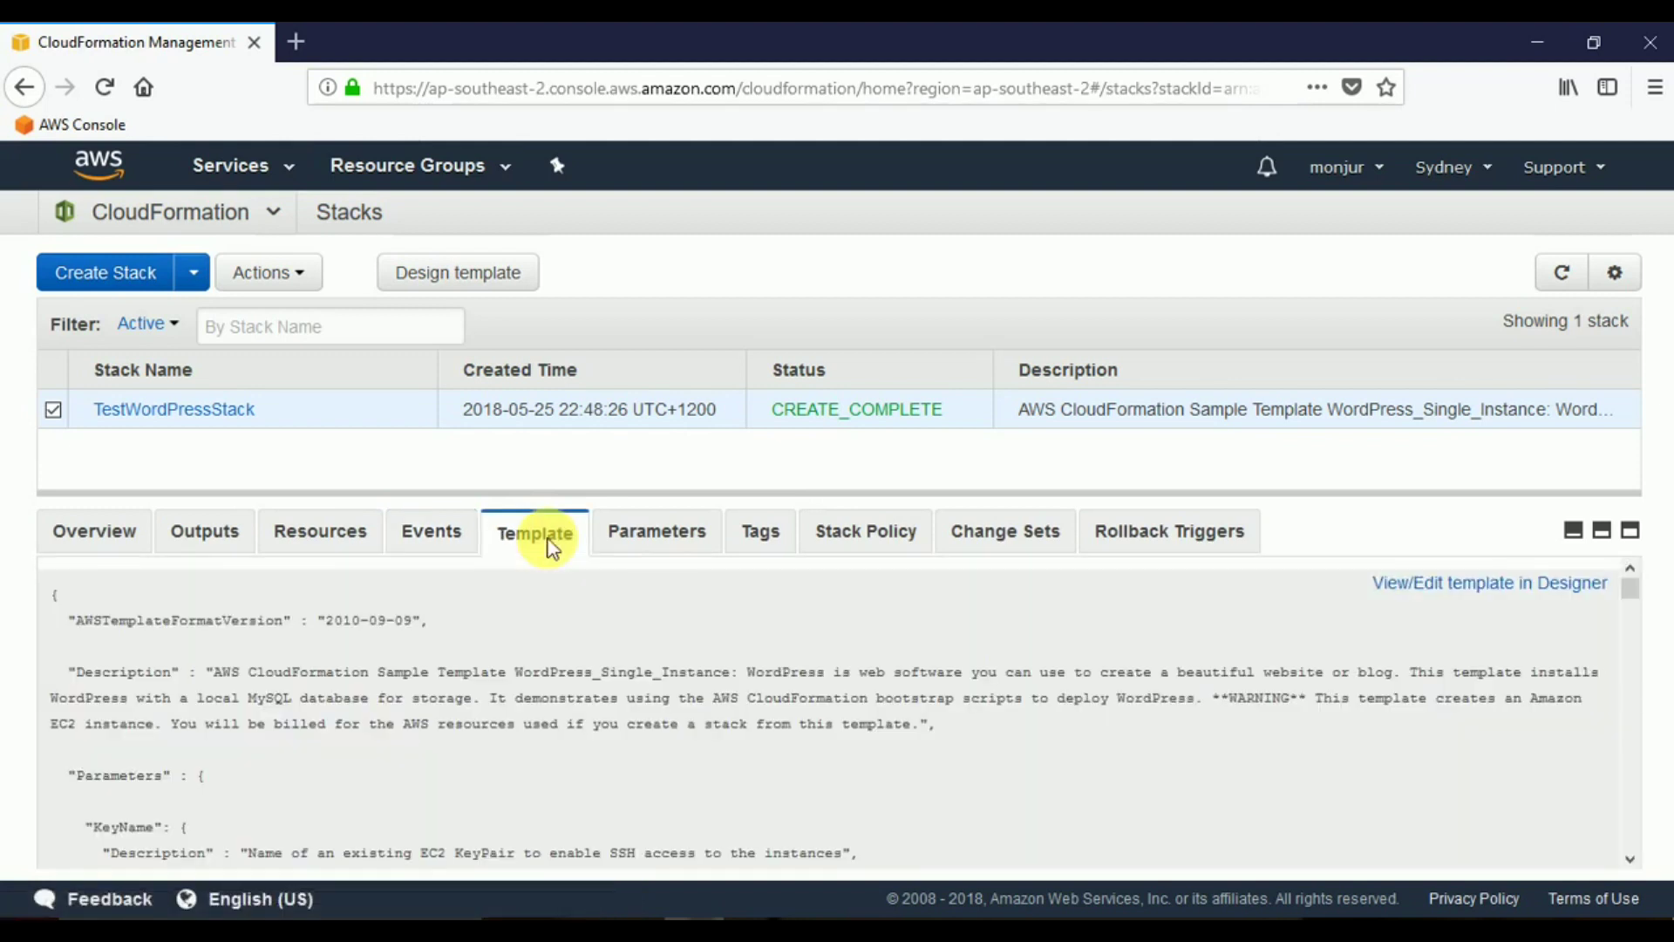
mouse_move(818, 492)
mouse_down()
mouse_move(799, 448)
mouse_move(798, 466)
mouse_up()
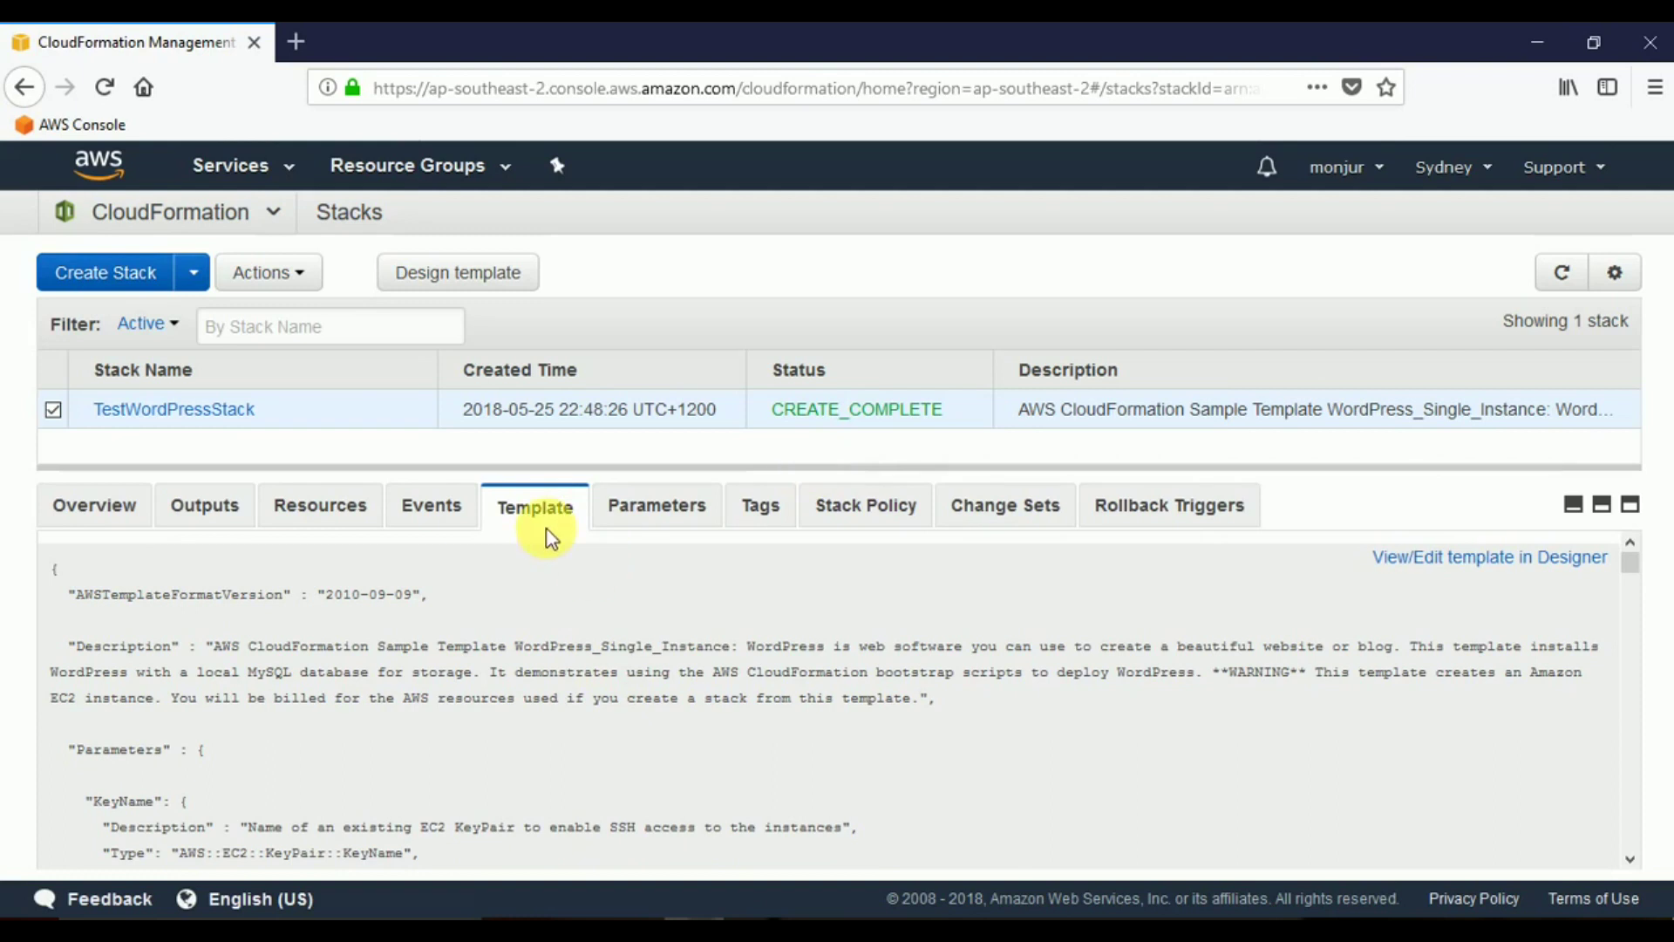
scroll(379, 650, down, 4)
scroll(371, 690, down, 5)
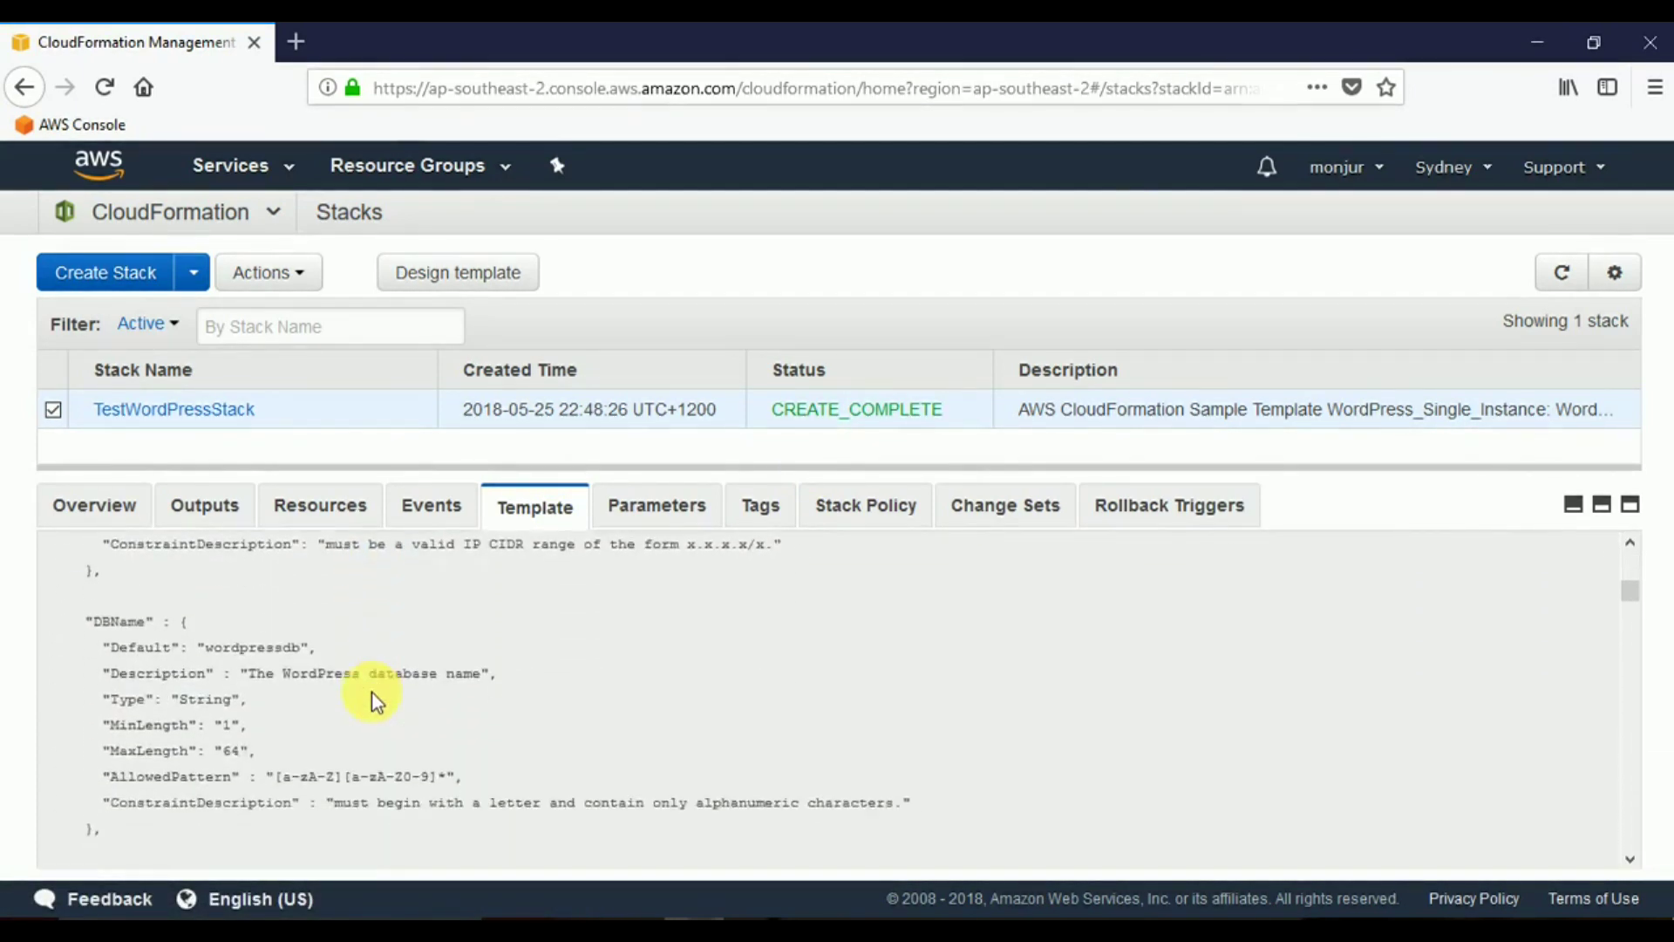
scroll(371, 690, down, 6)
scroll(395, 720, down, 8)
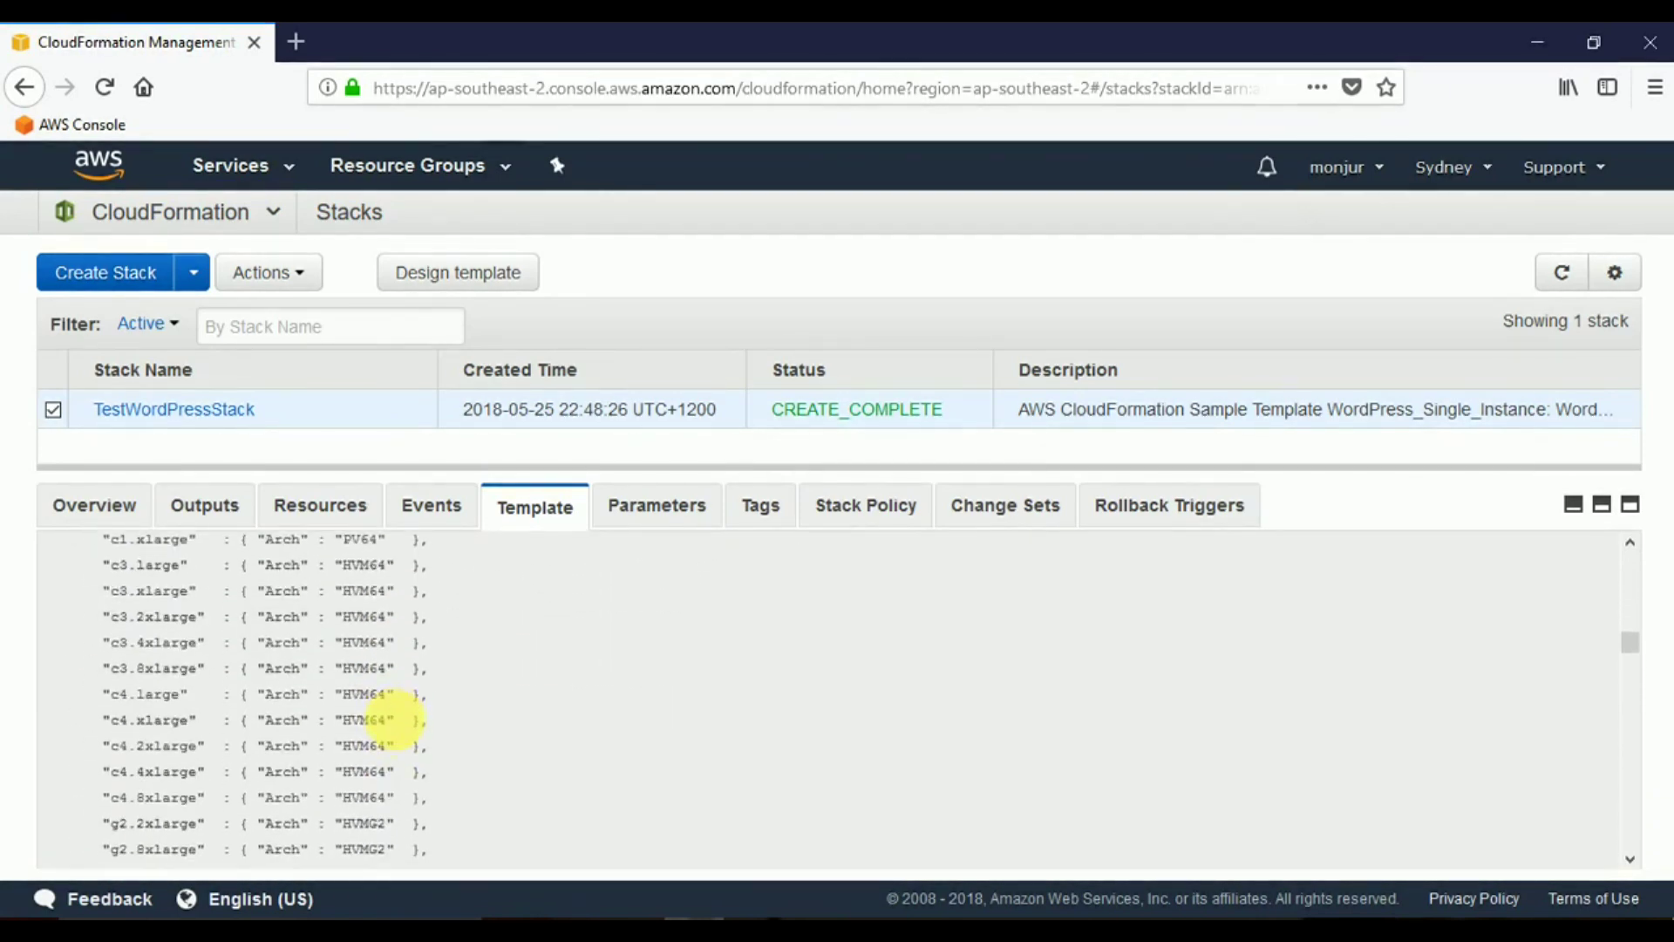
scroll(395, 721, down, 10)
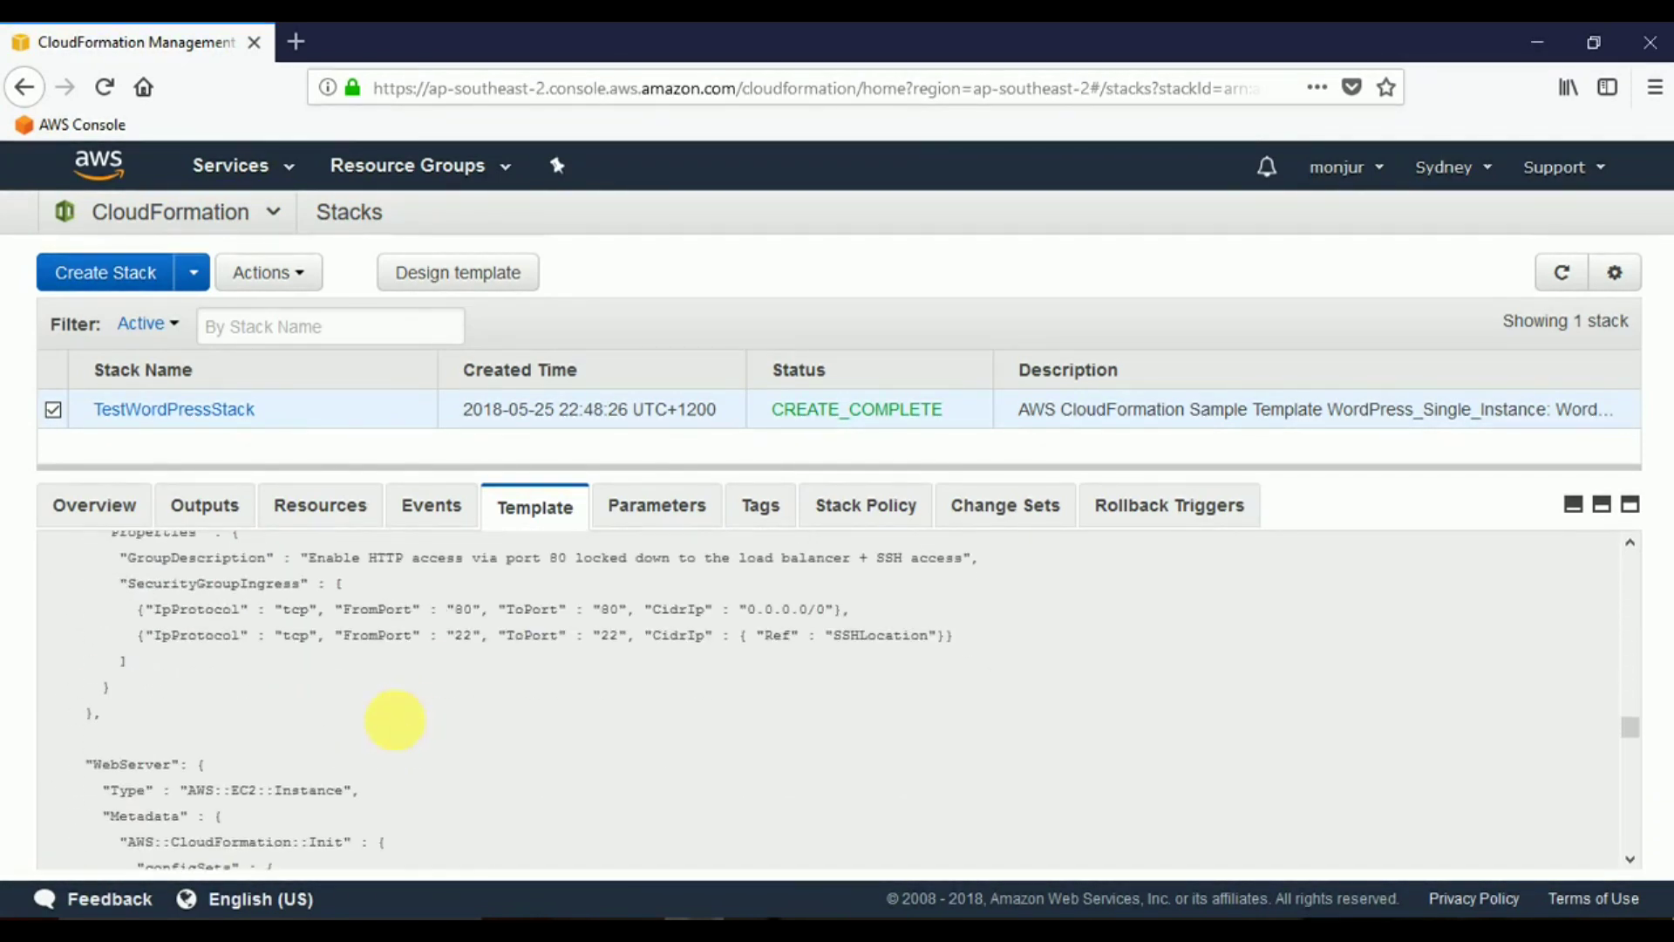
scroll(400, 724, down, 10)
scroll(395, 720, down, 12)
scroll(395, 720, up, 15)
scroll(395, 720, up, 15)
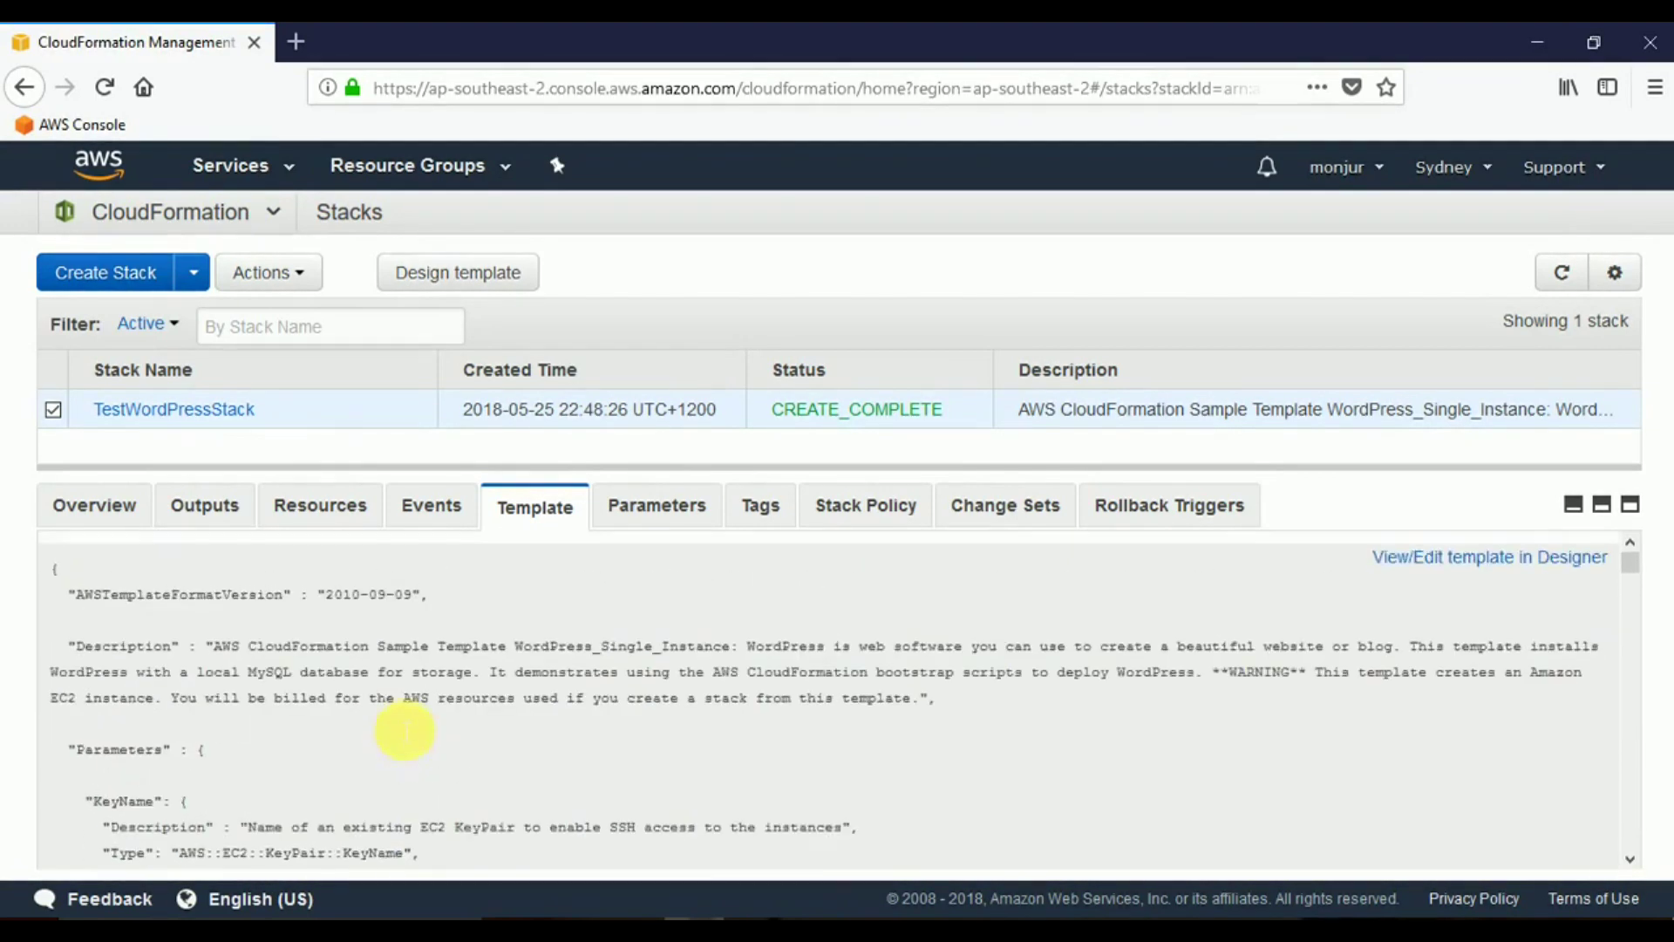
scroll(298, 713, down, 3)
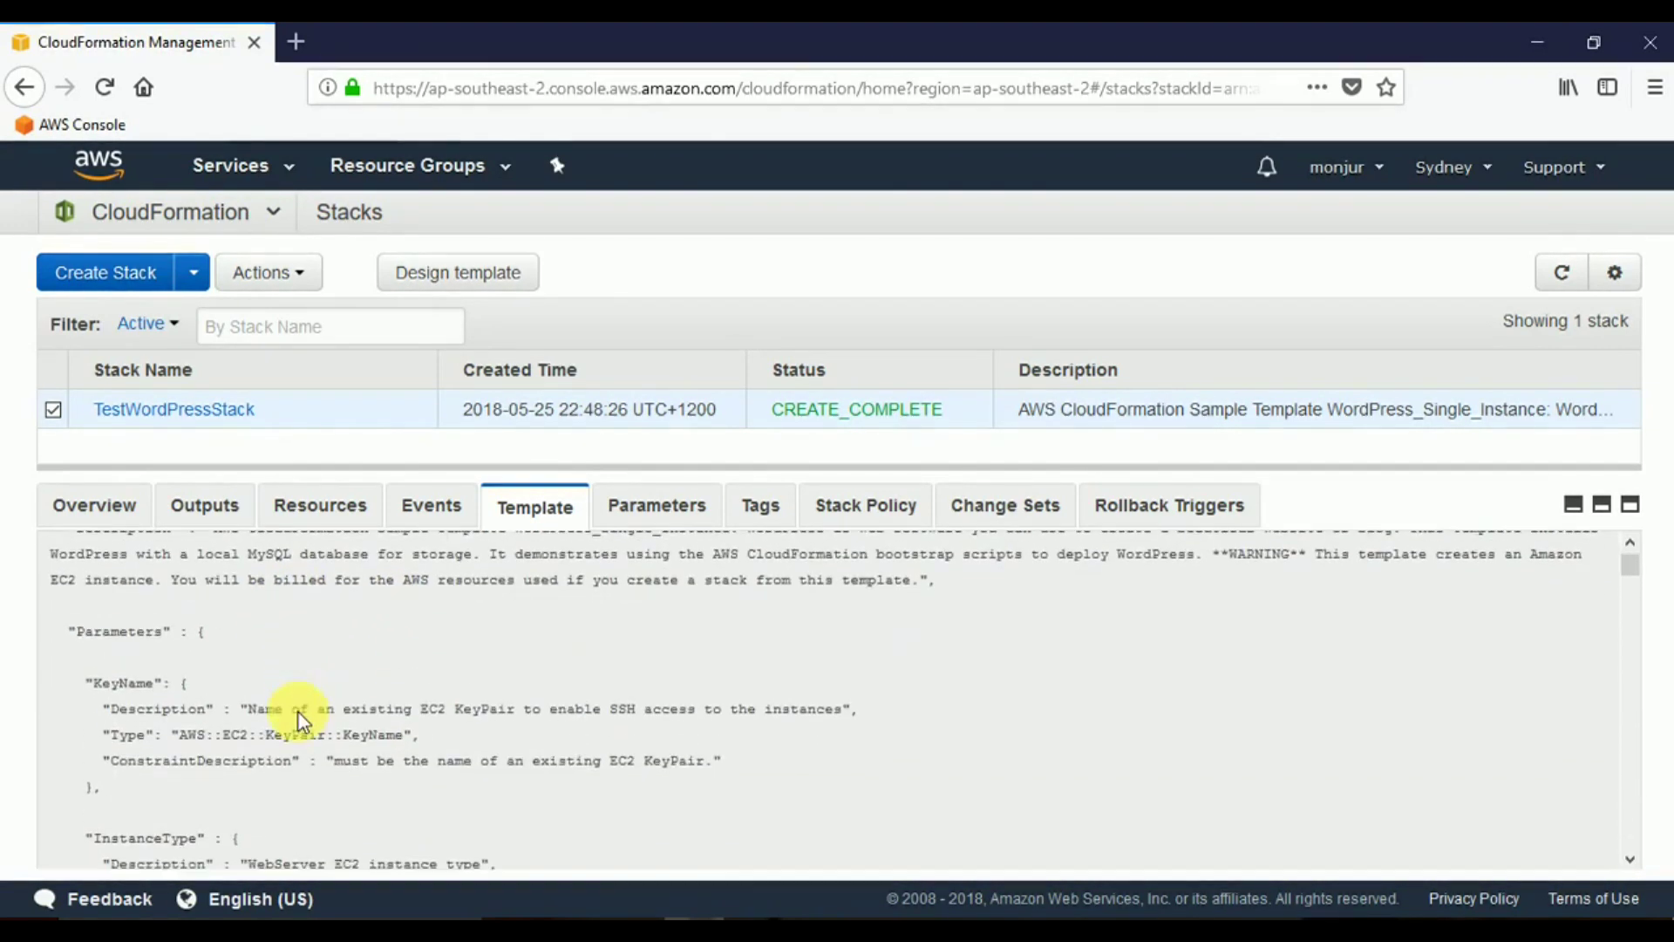
scroll(295, 727, down, 5)
scroll(233, 642, up, 5)
scroll(297, 727, down, 5)
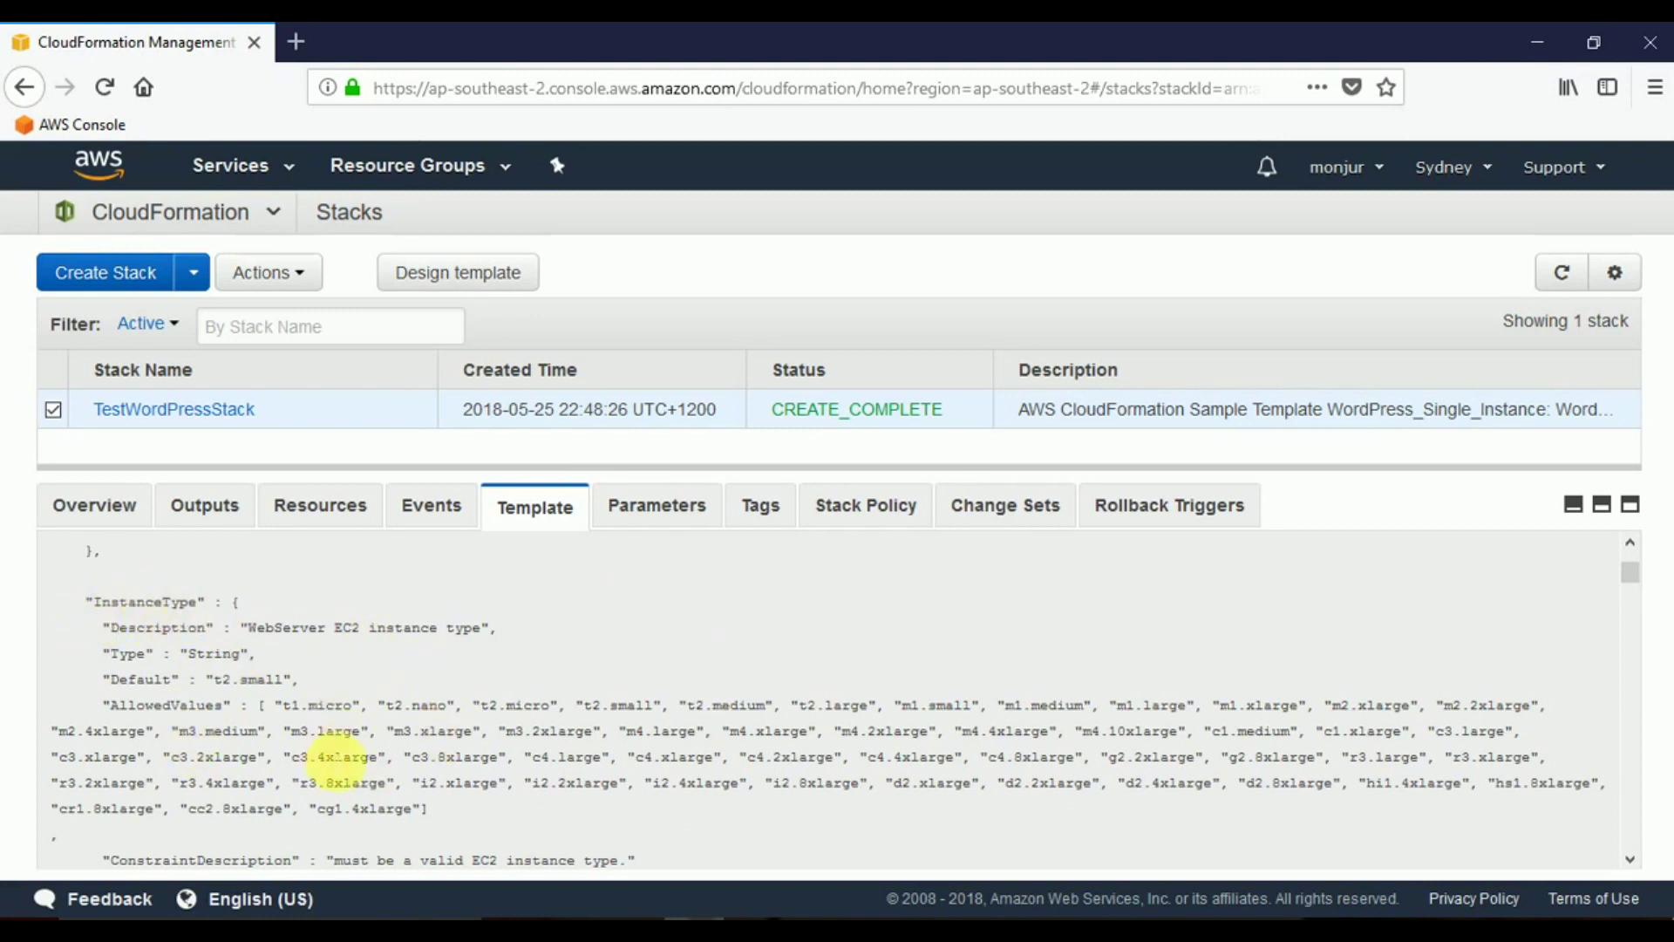
scroll(337, 751, down, 3)
scroll(339, 754, down, 7)
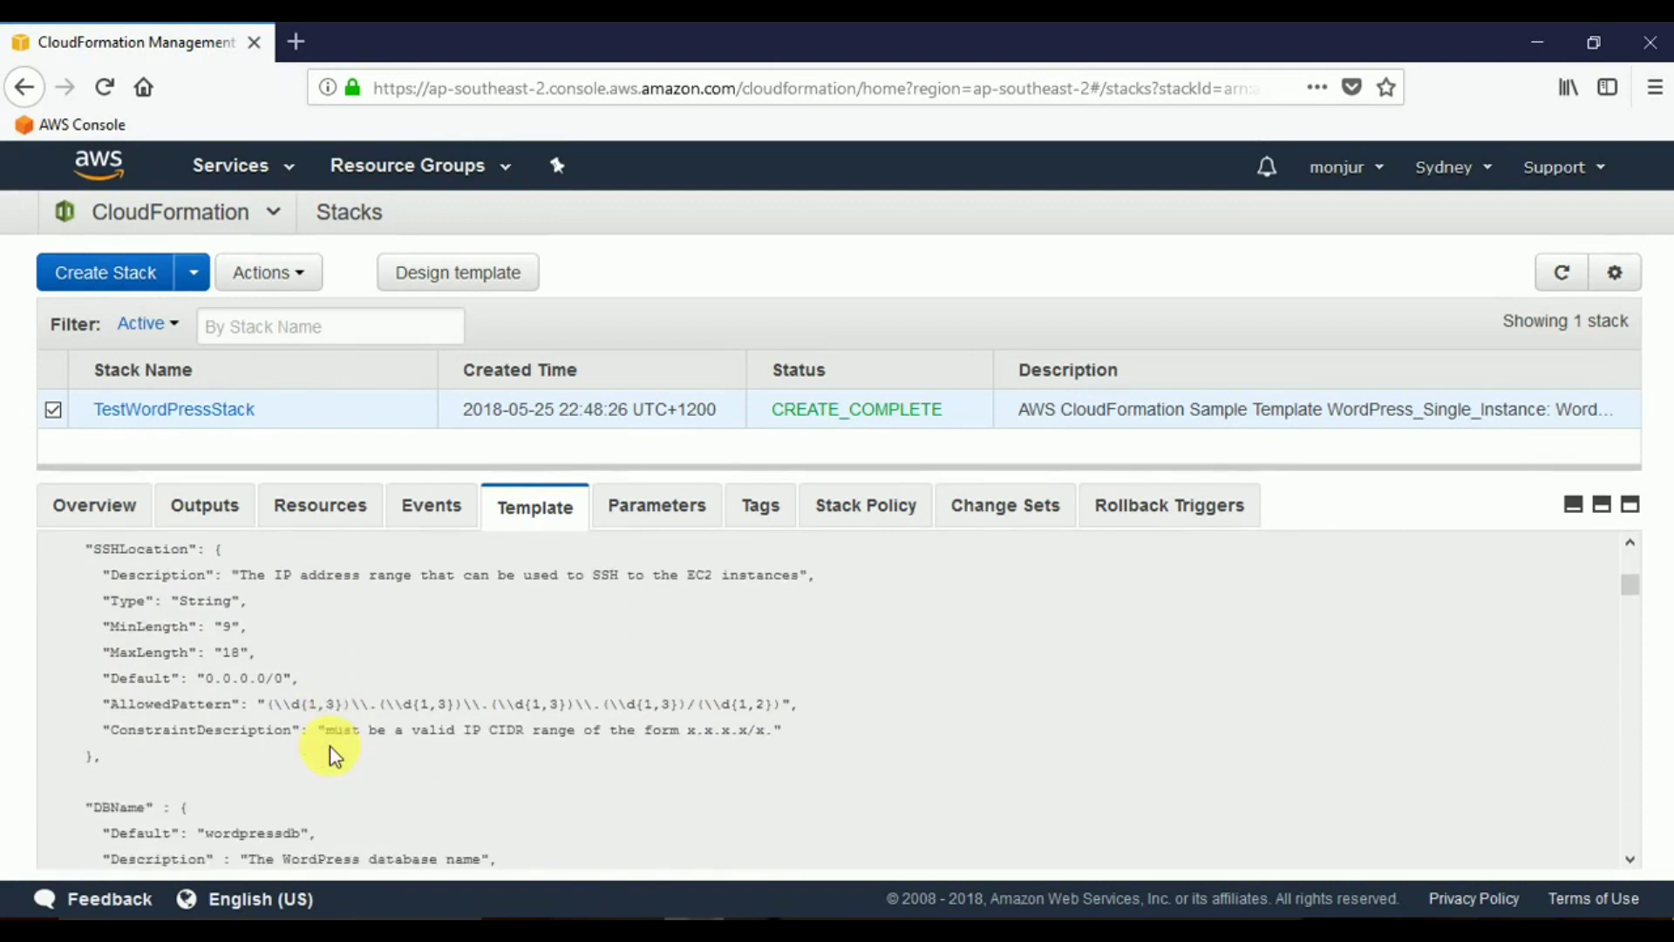
scroll(335, 754, up, 3)
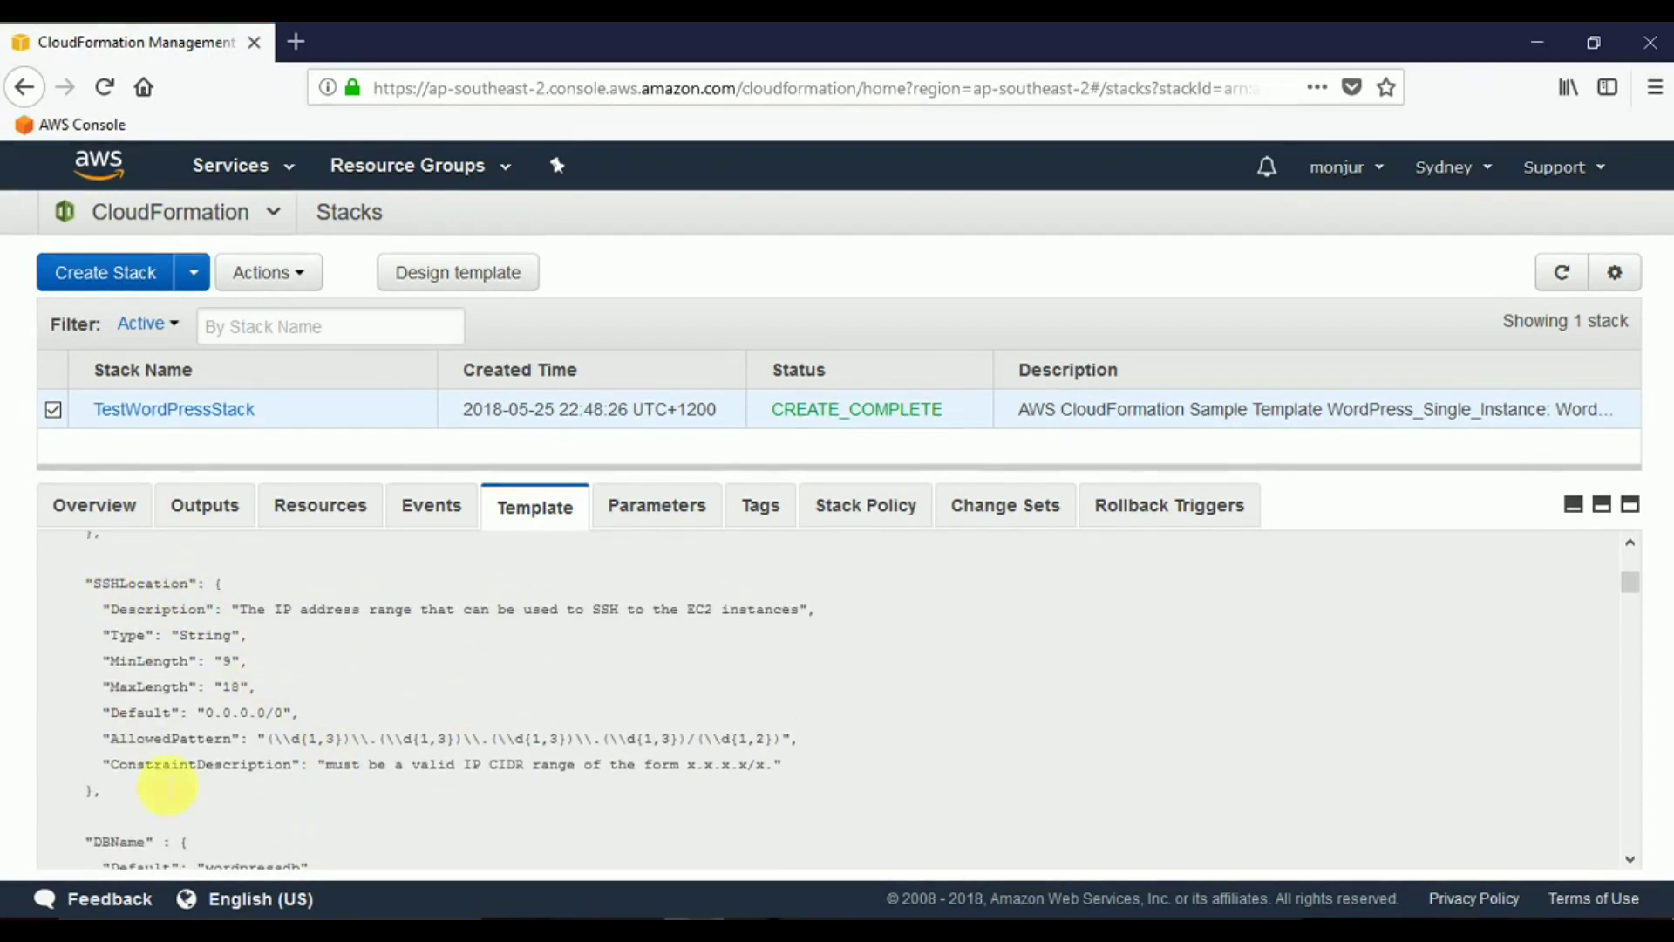
scroll(417, 794, down, 5)
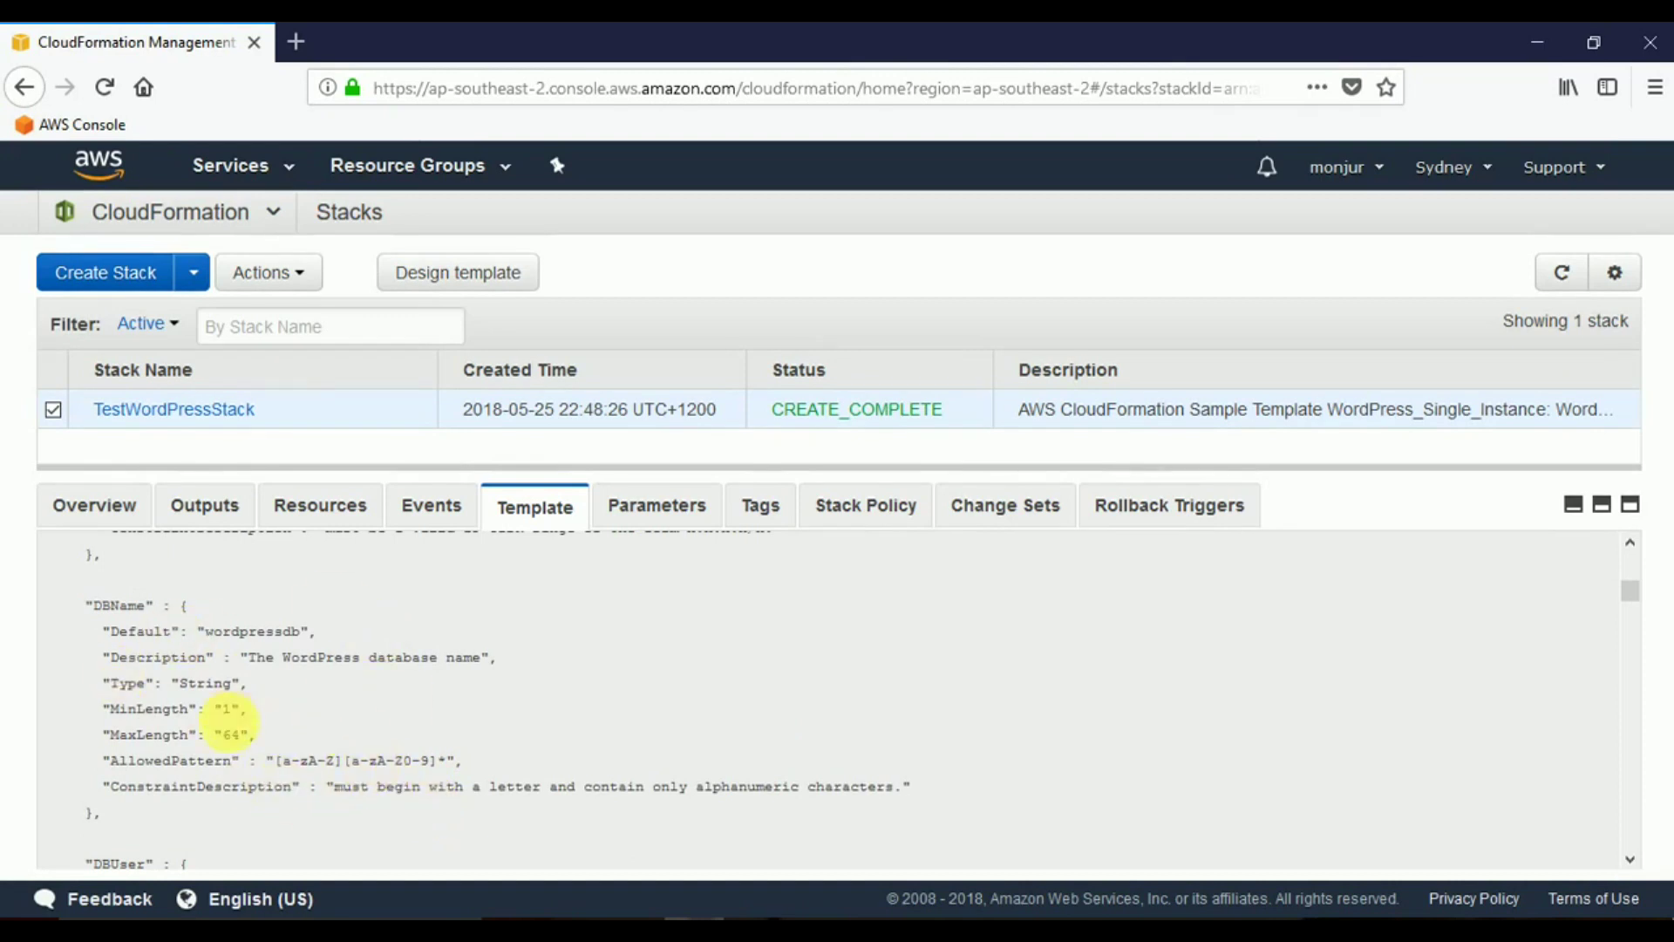
scroll(229, 722, down, 5)
scroll(249, 756, down, 7)
scroll(244, 755, up, 2)
scroll(247, 710, down, 5)
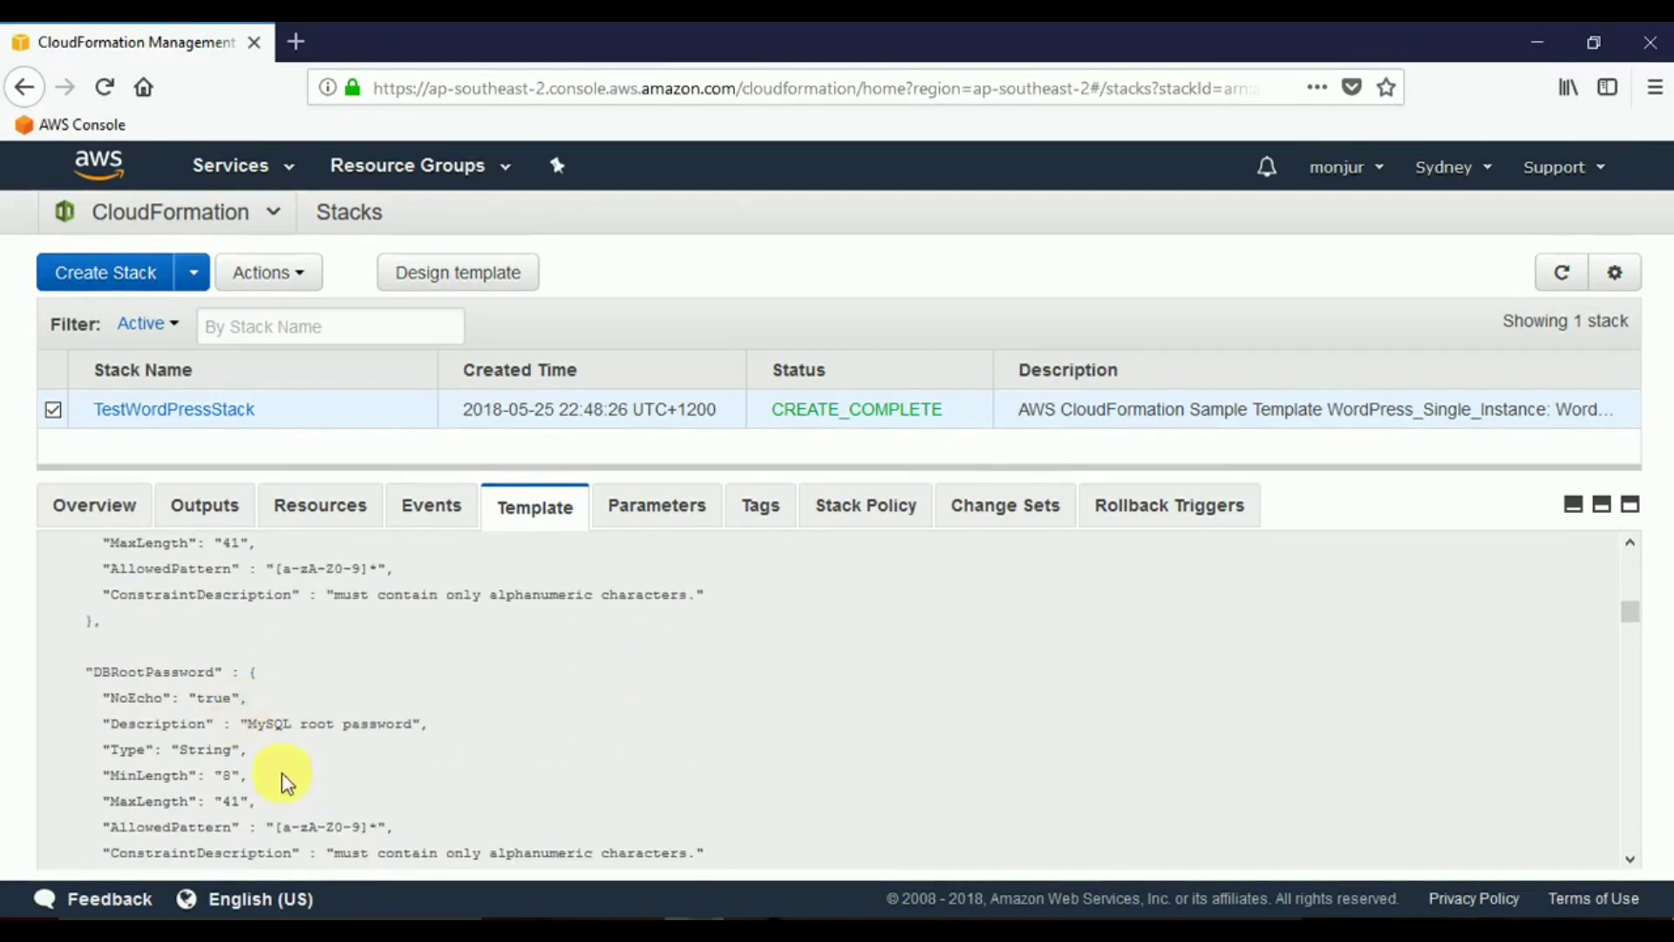
scroll(224, 747, down, 5)
scroll(423, 795, down, 3)
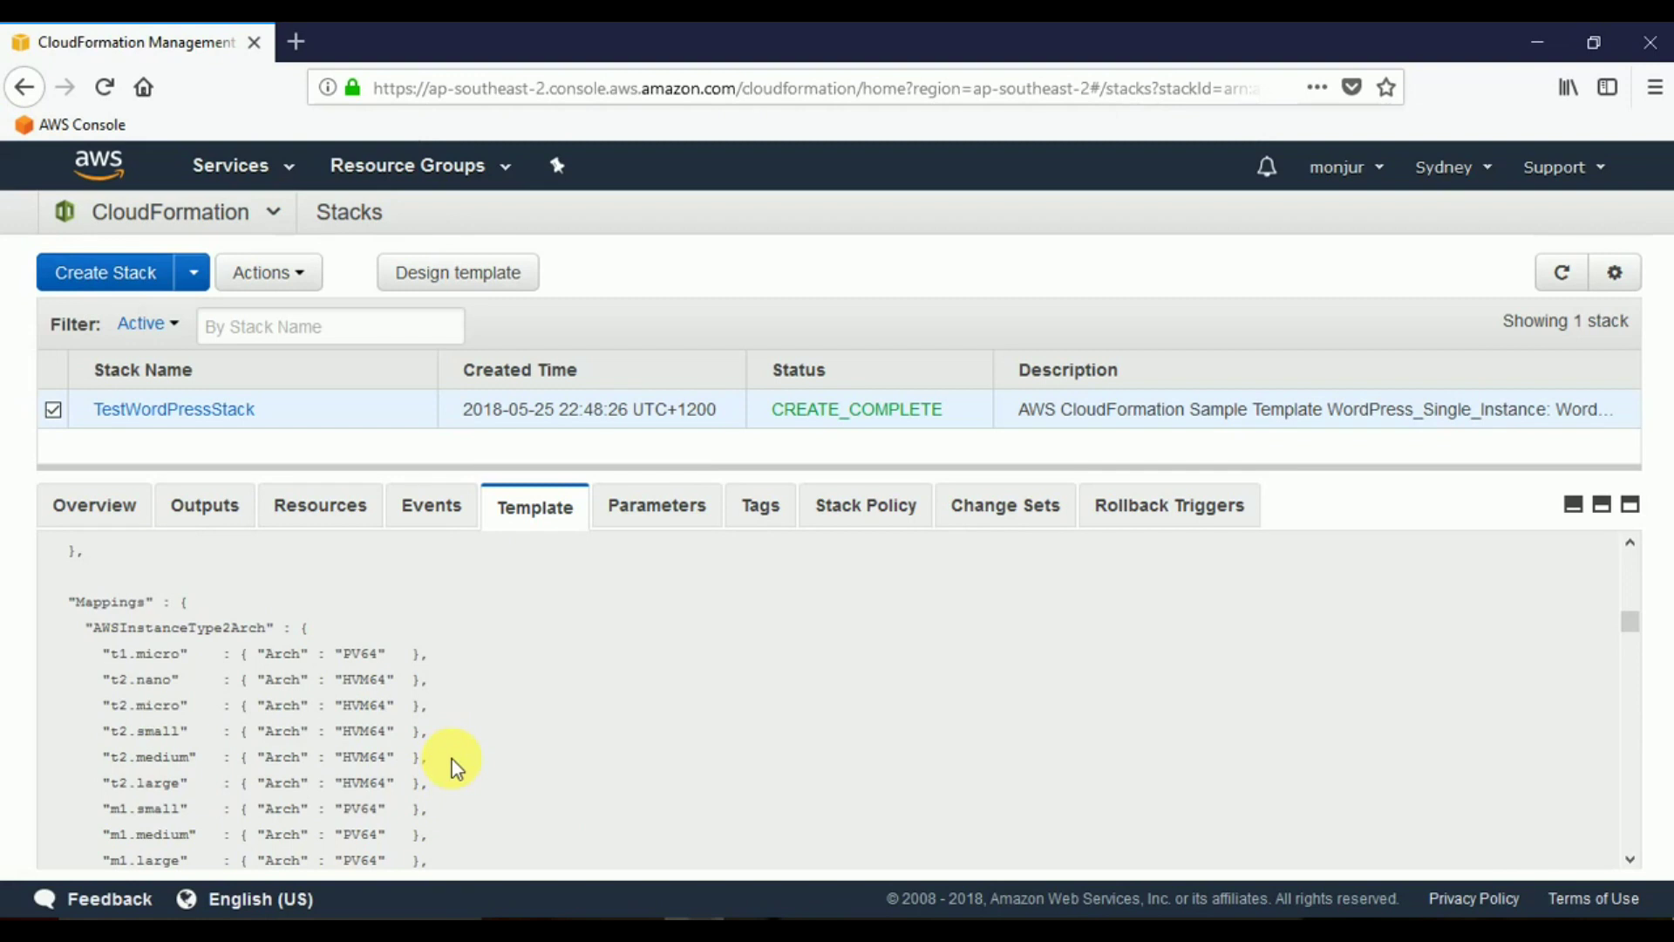
scroll(422, 744, down, 3)
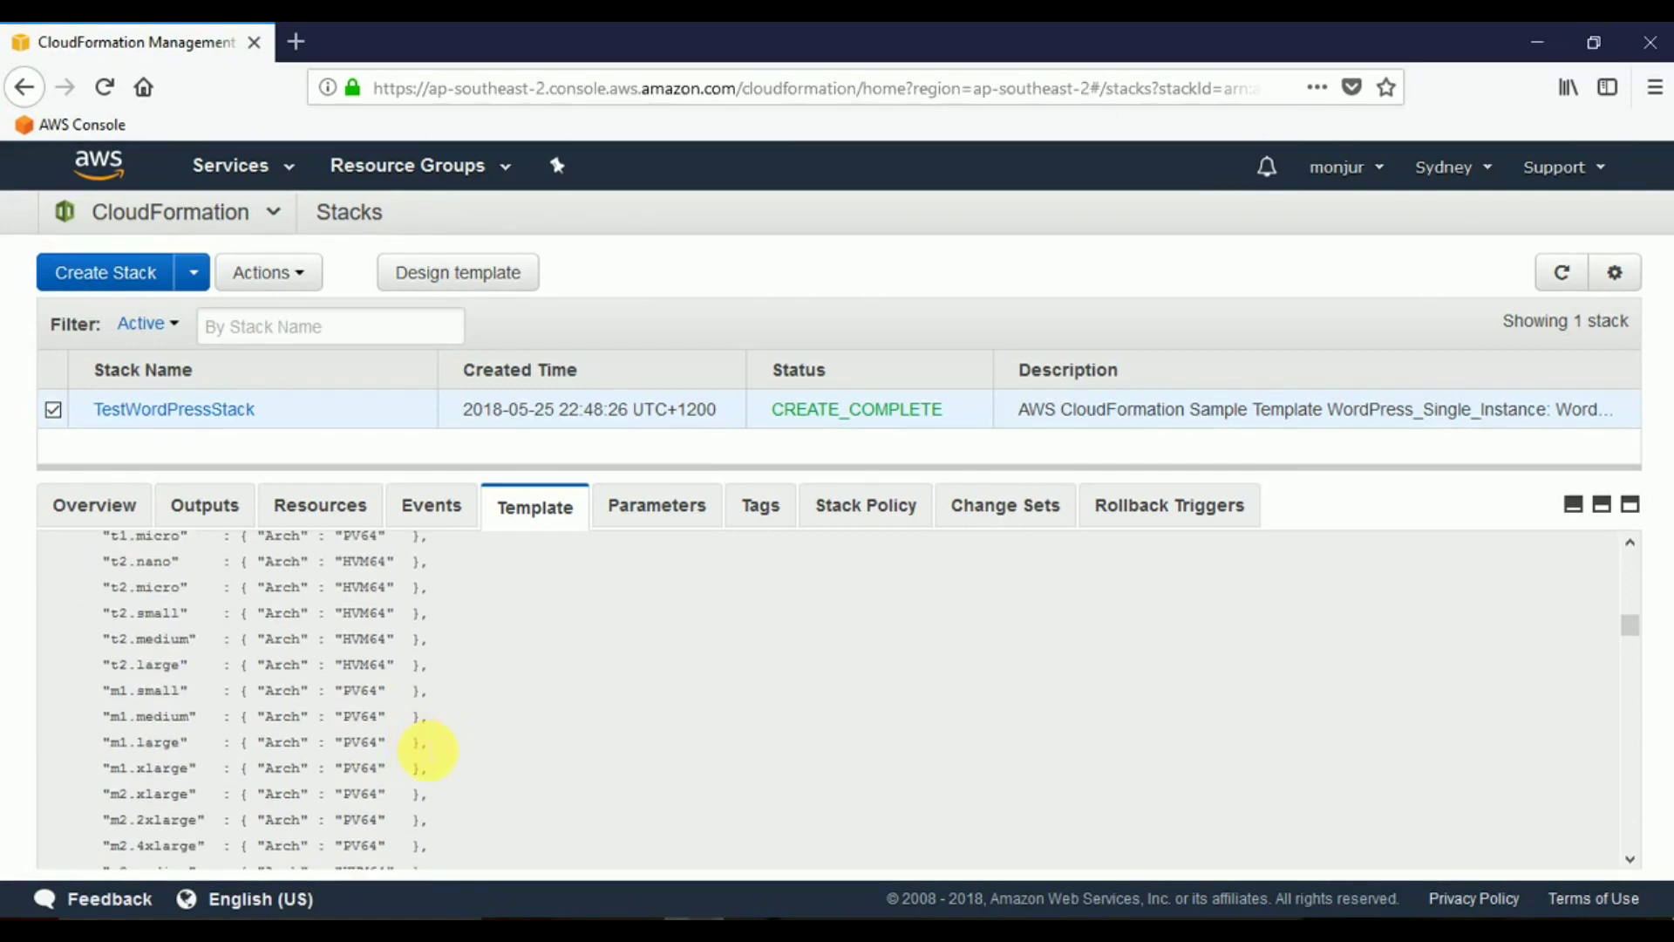
scroll(423, 750, down, 9)
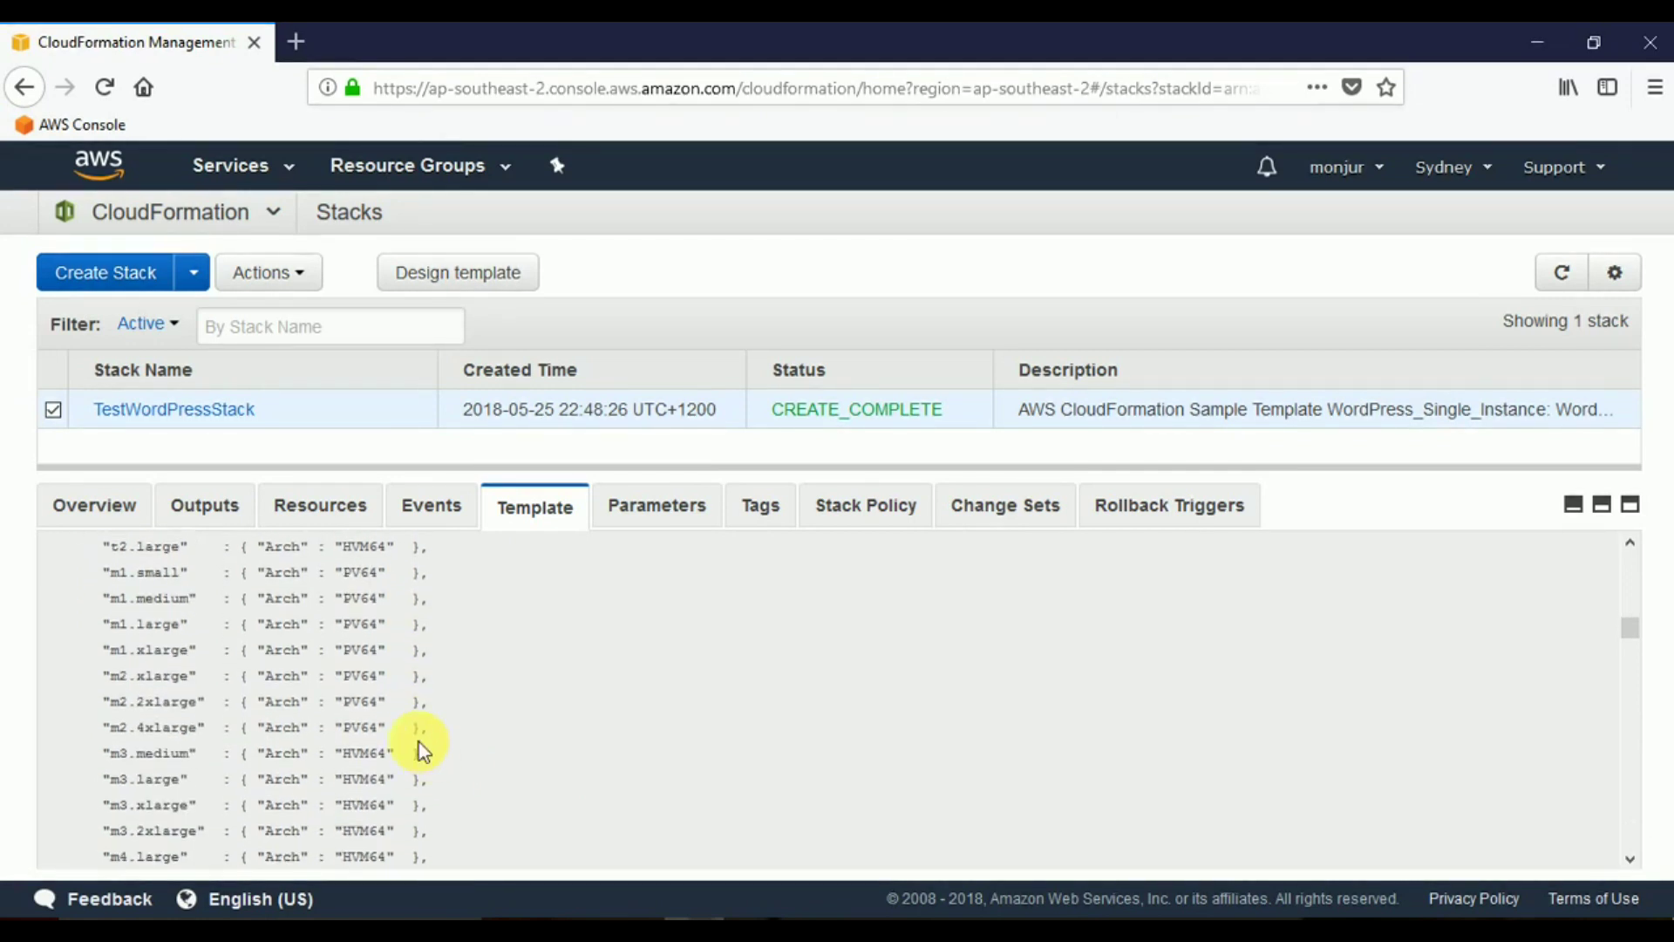
scroll(423, 750, down, 9)
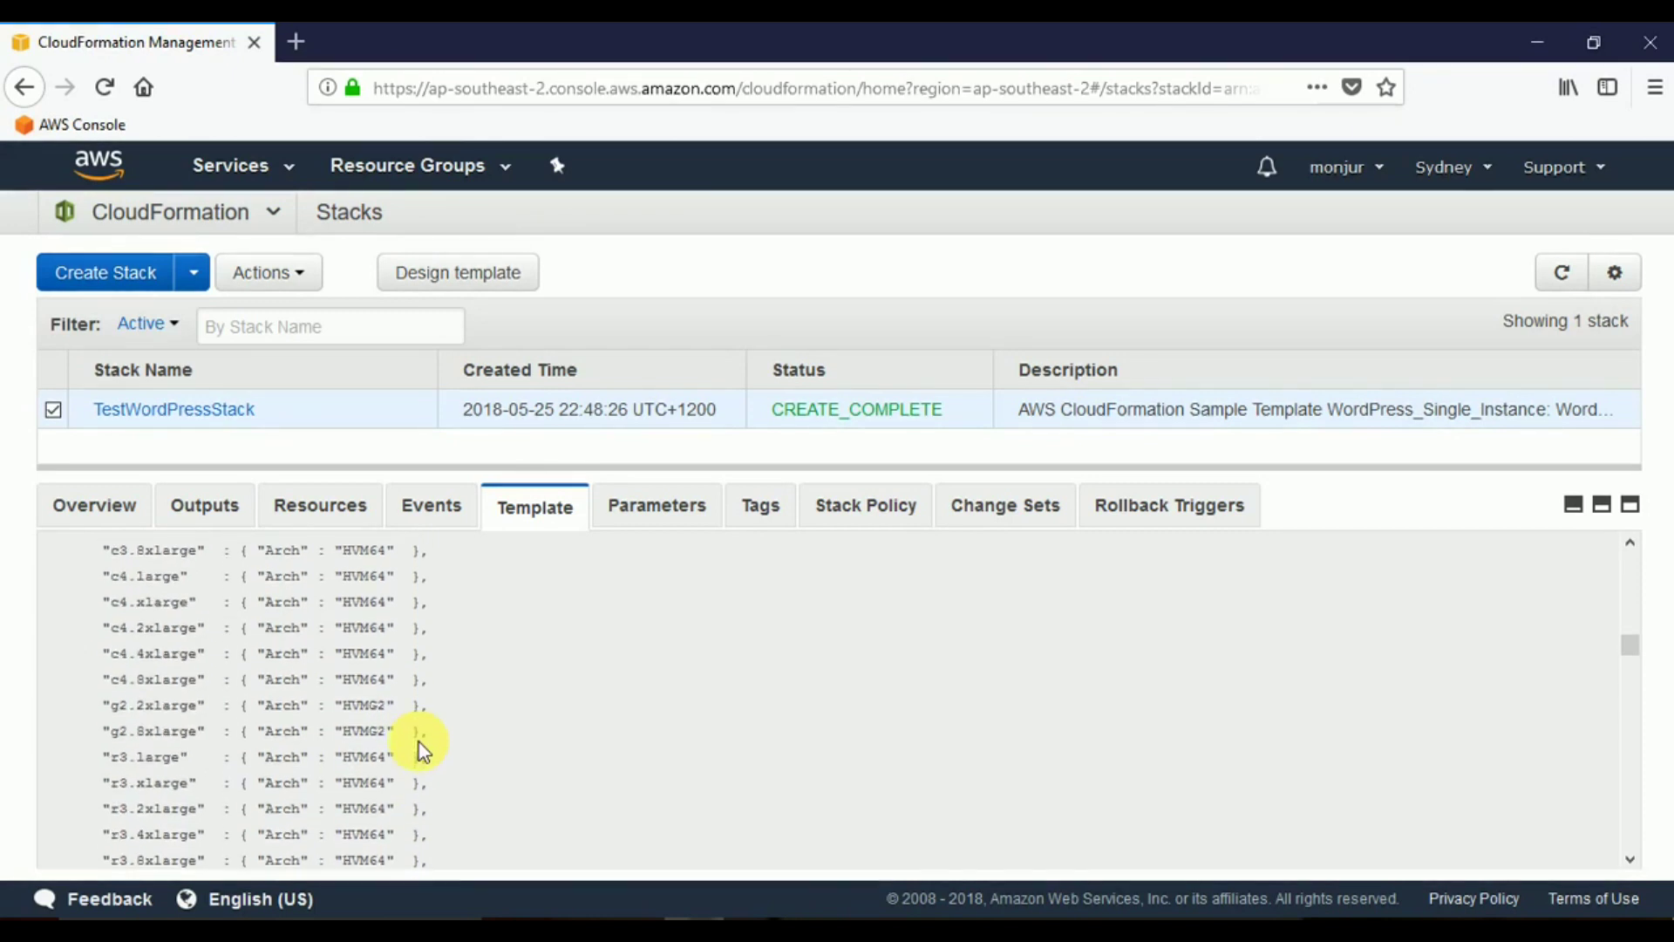
scroll(418, 741, down, 9)
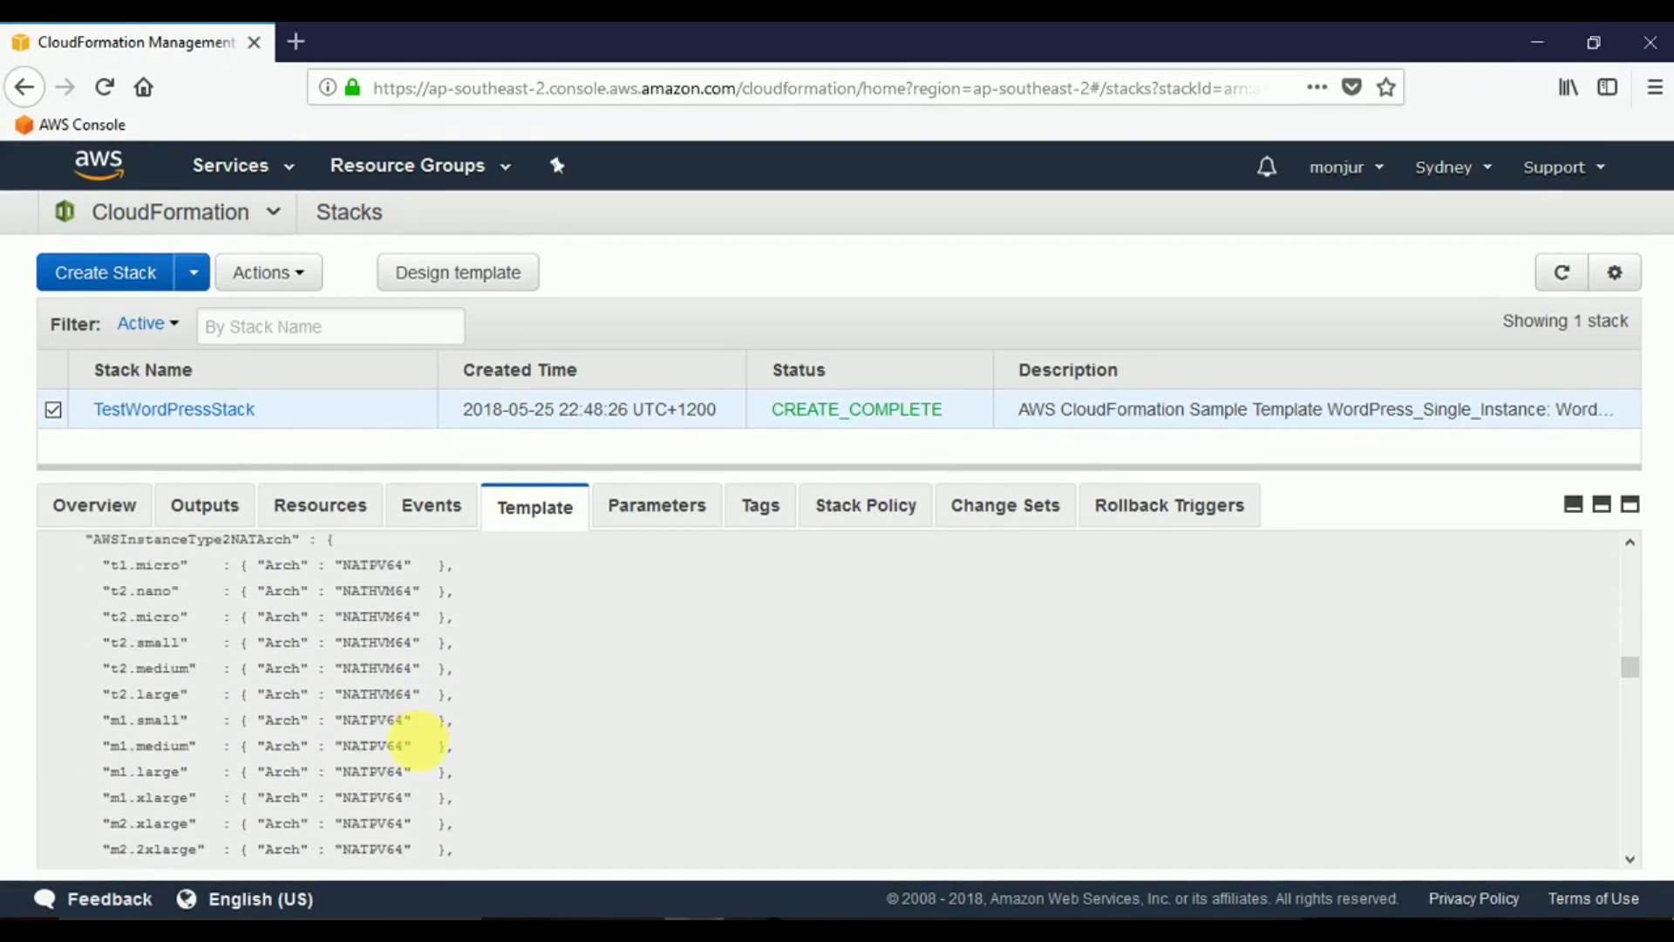
scroll(427, 748, down, 2)
scroll(427, 750, down, 10)
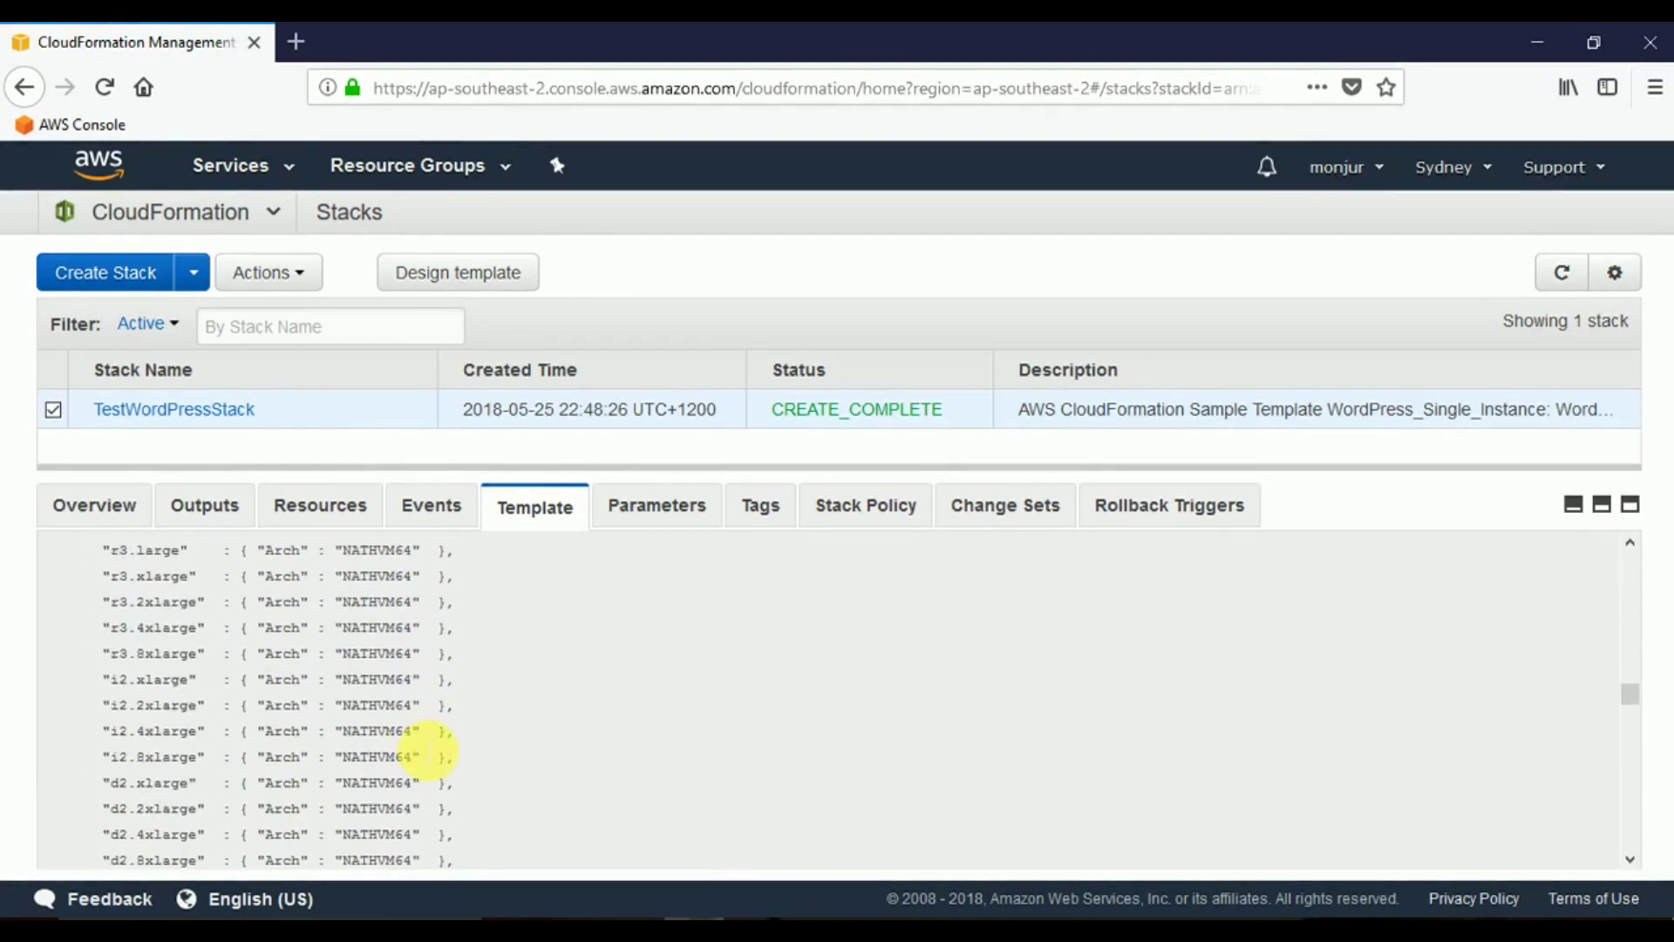
scroll(422, 750, down, 3)
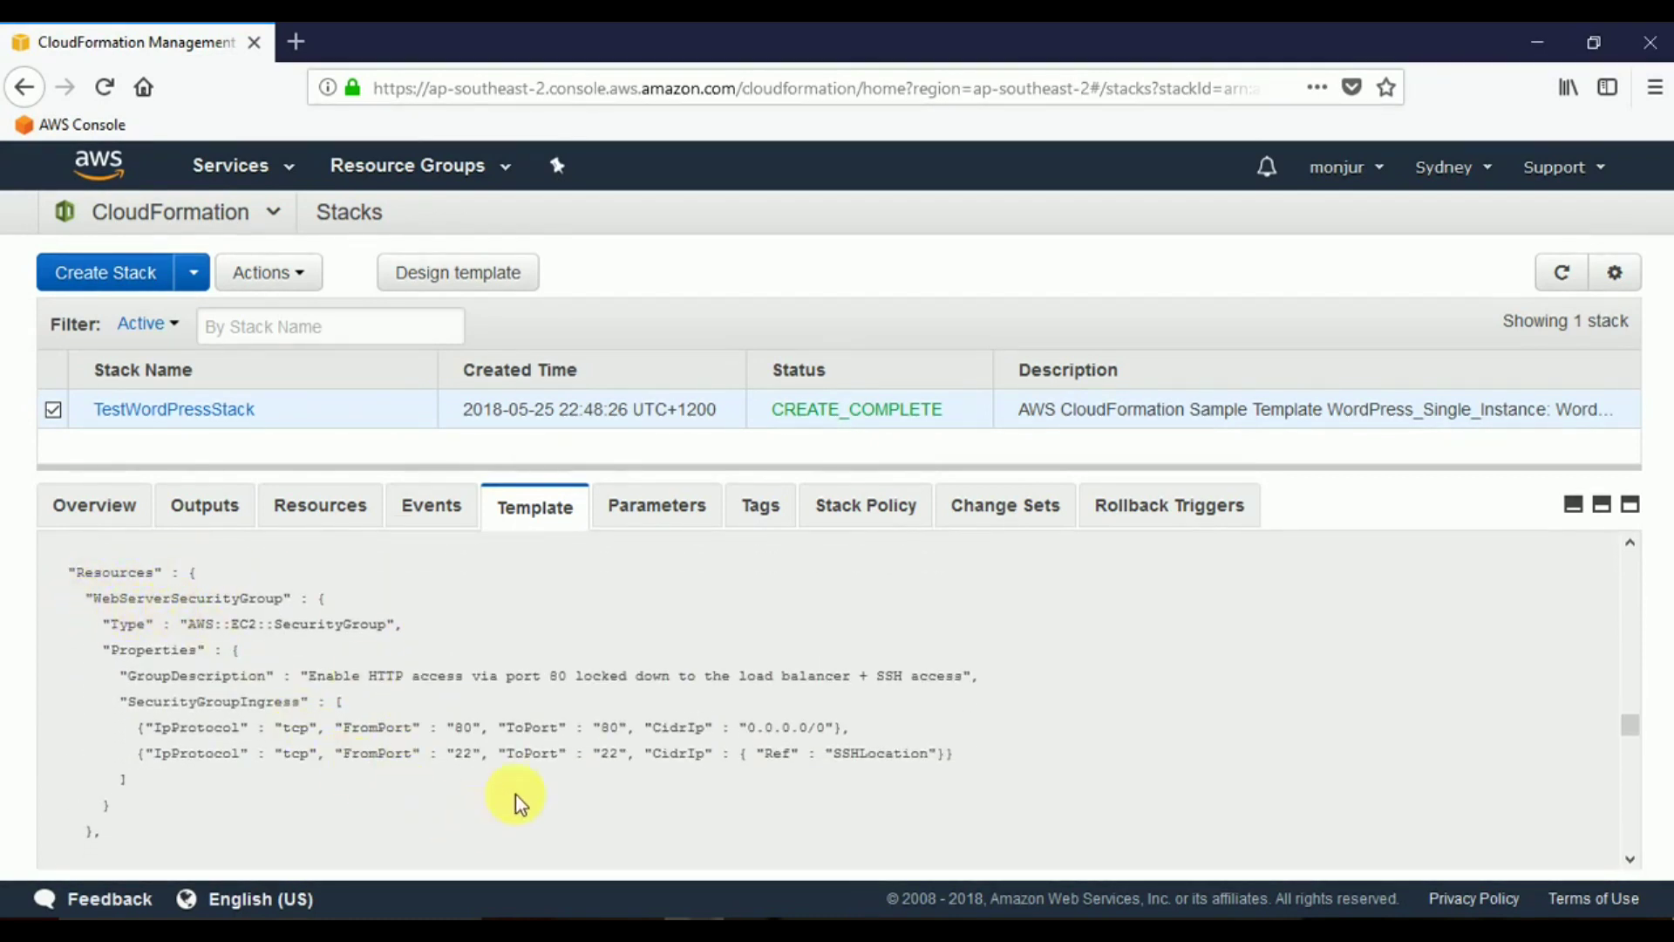
scroll(563, 768, down, 3)
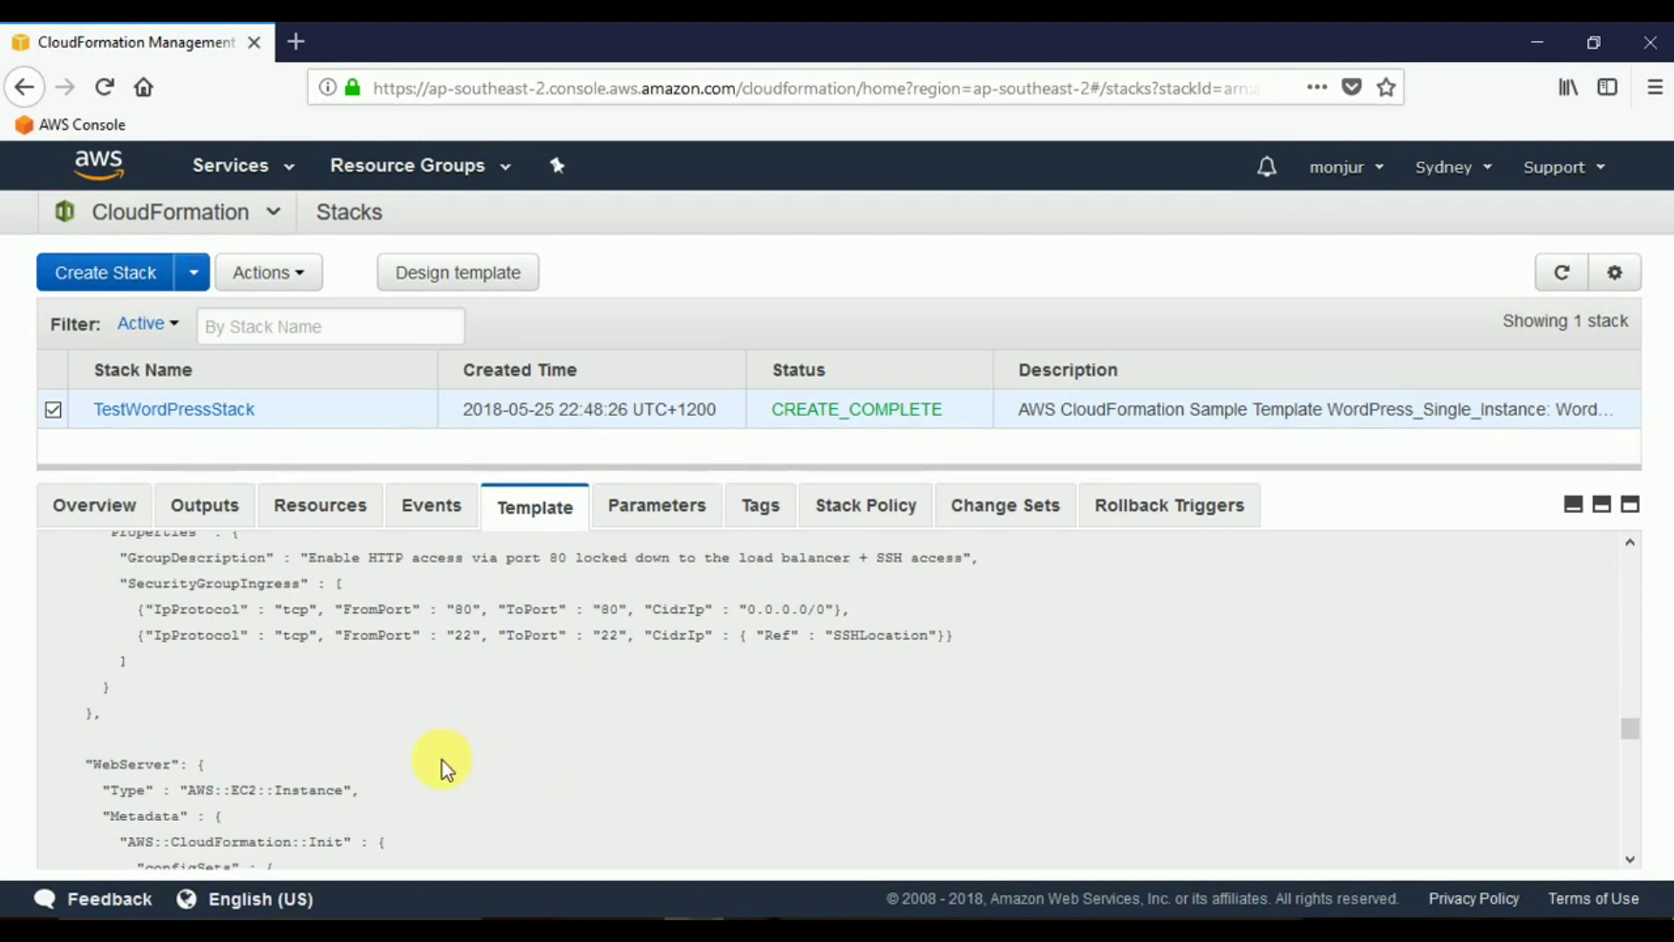
scroll(524, 731, down, 3)
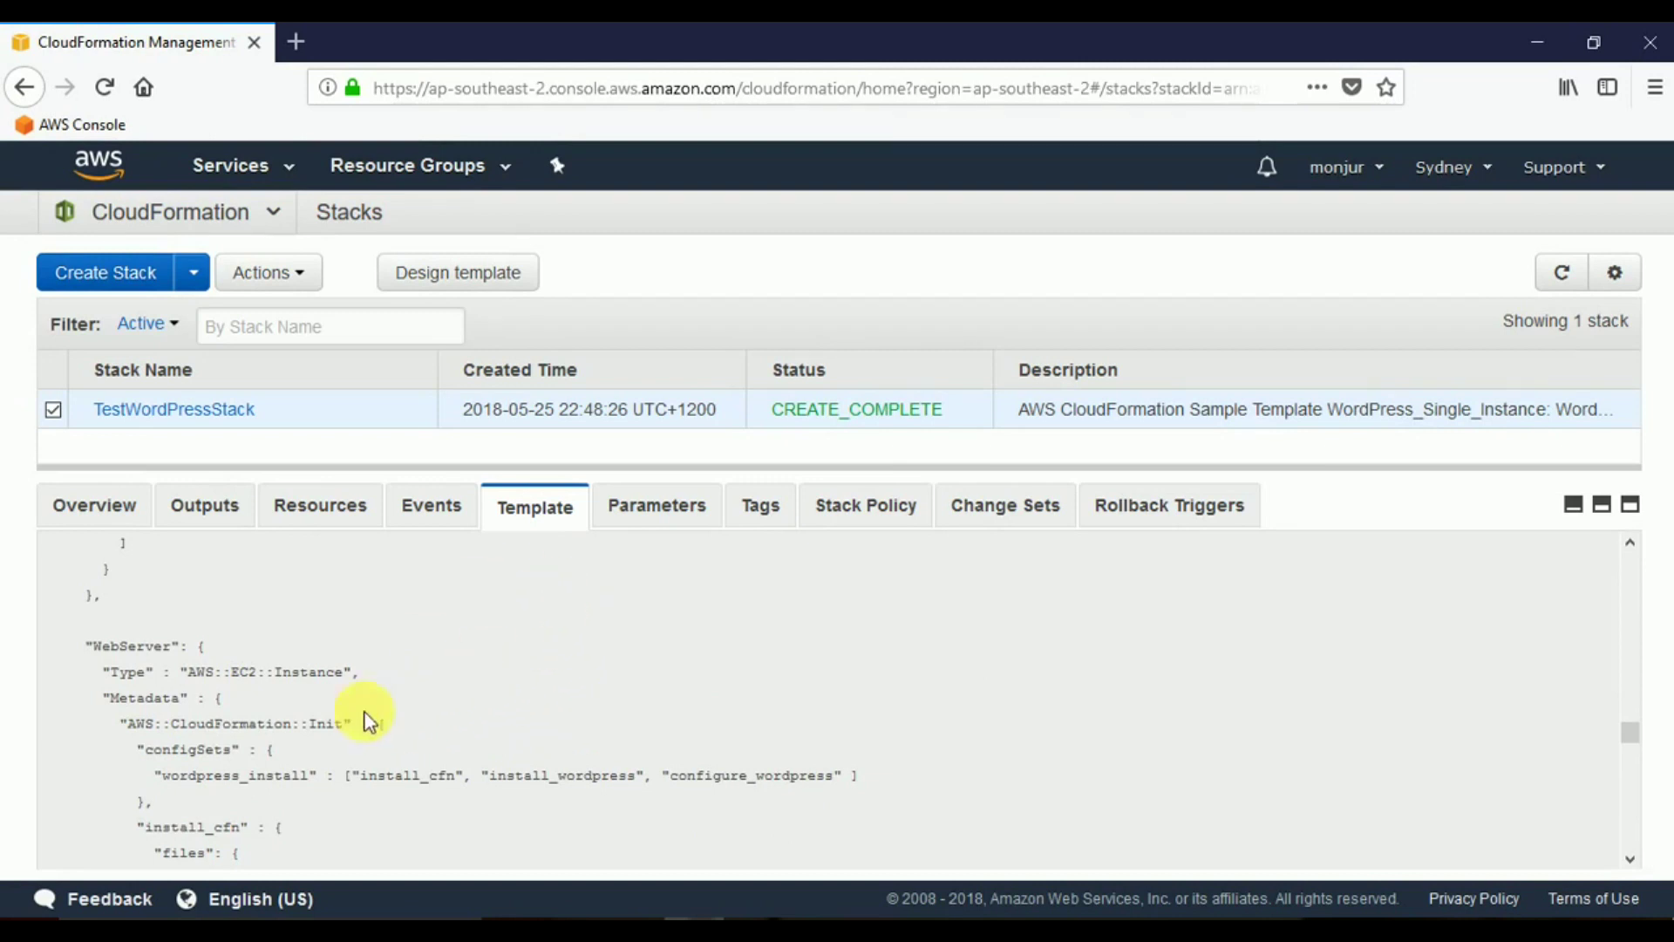
scroll(698, 737, down, 3)
scroll(698, 736, down, 2)
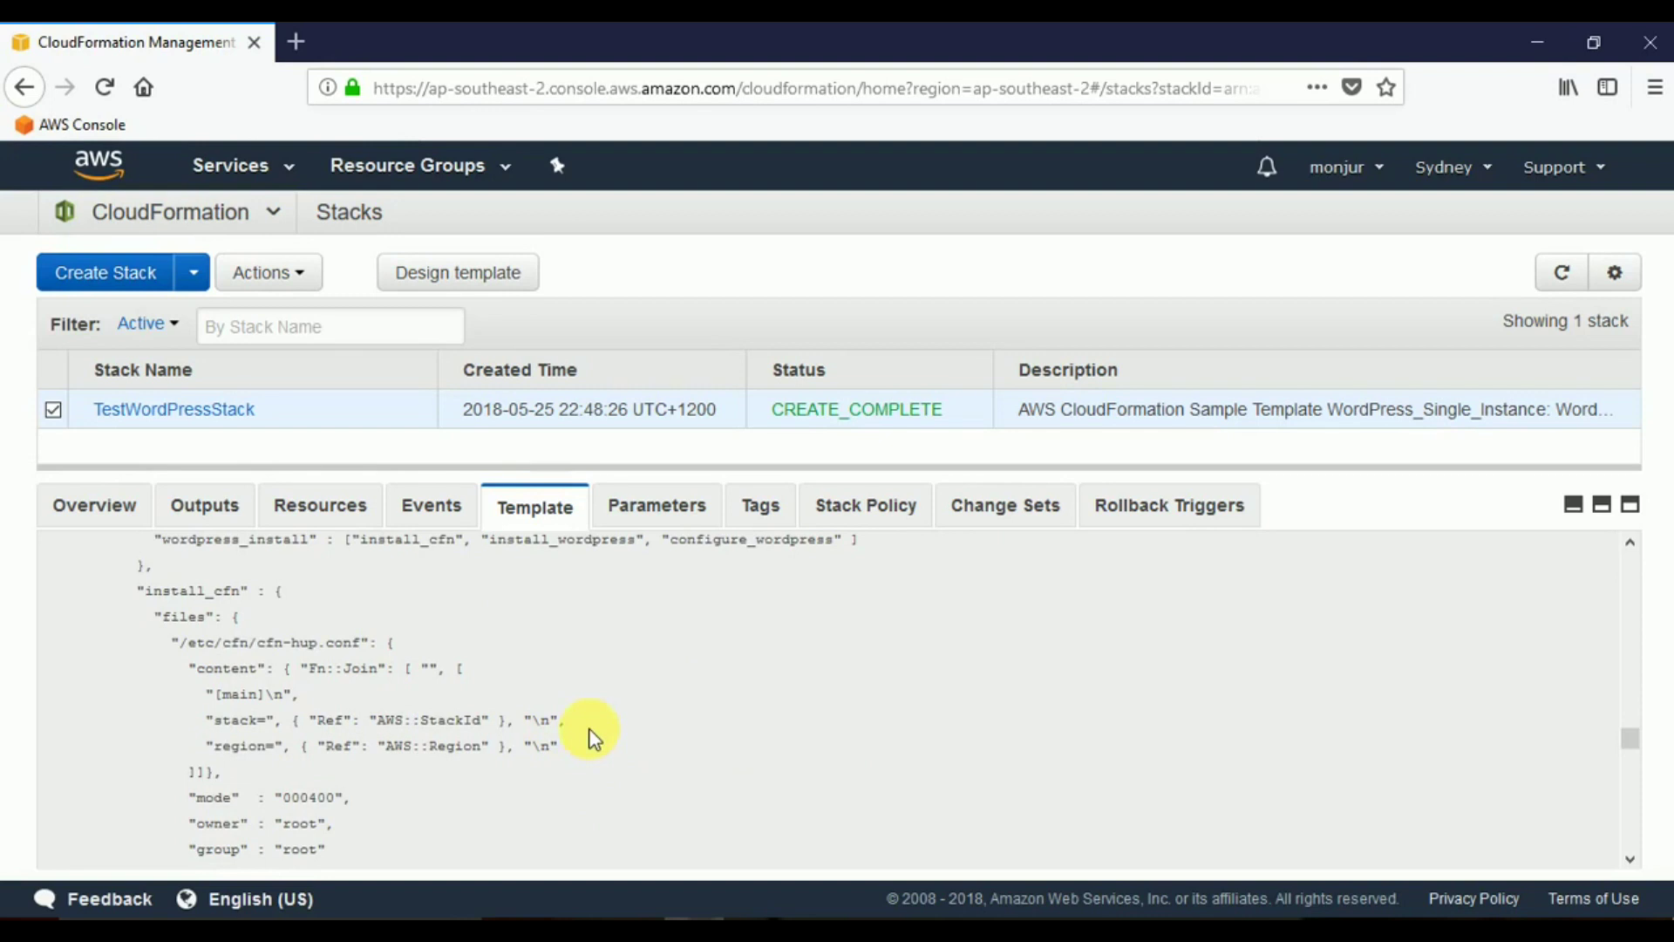
scroll(590, 740, up, 5)
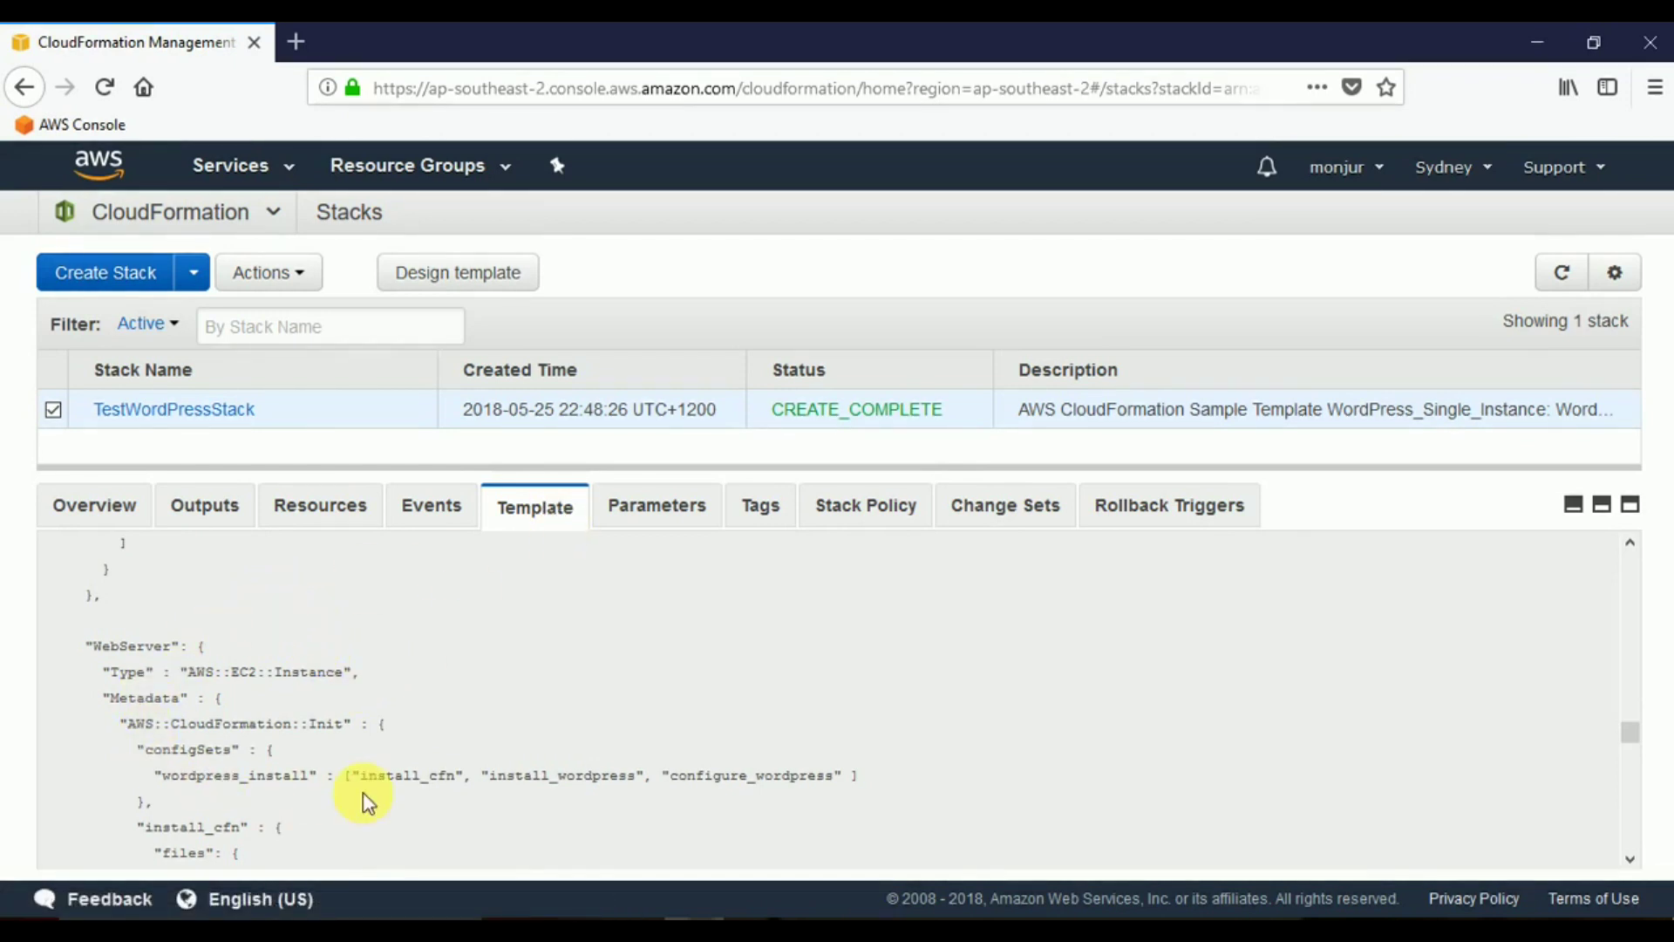
scroll(363, 789, down, 3)
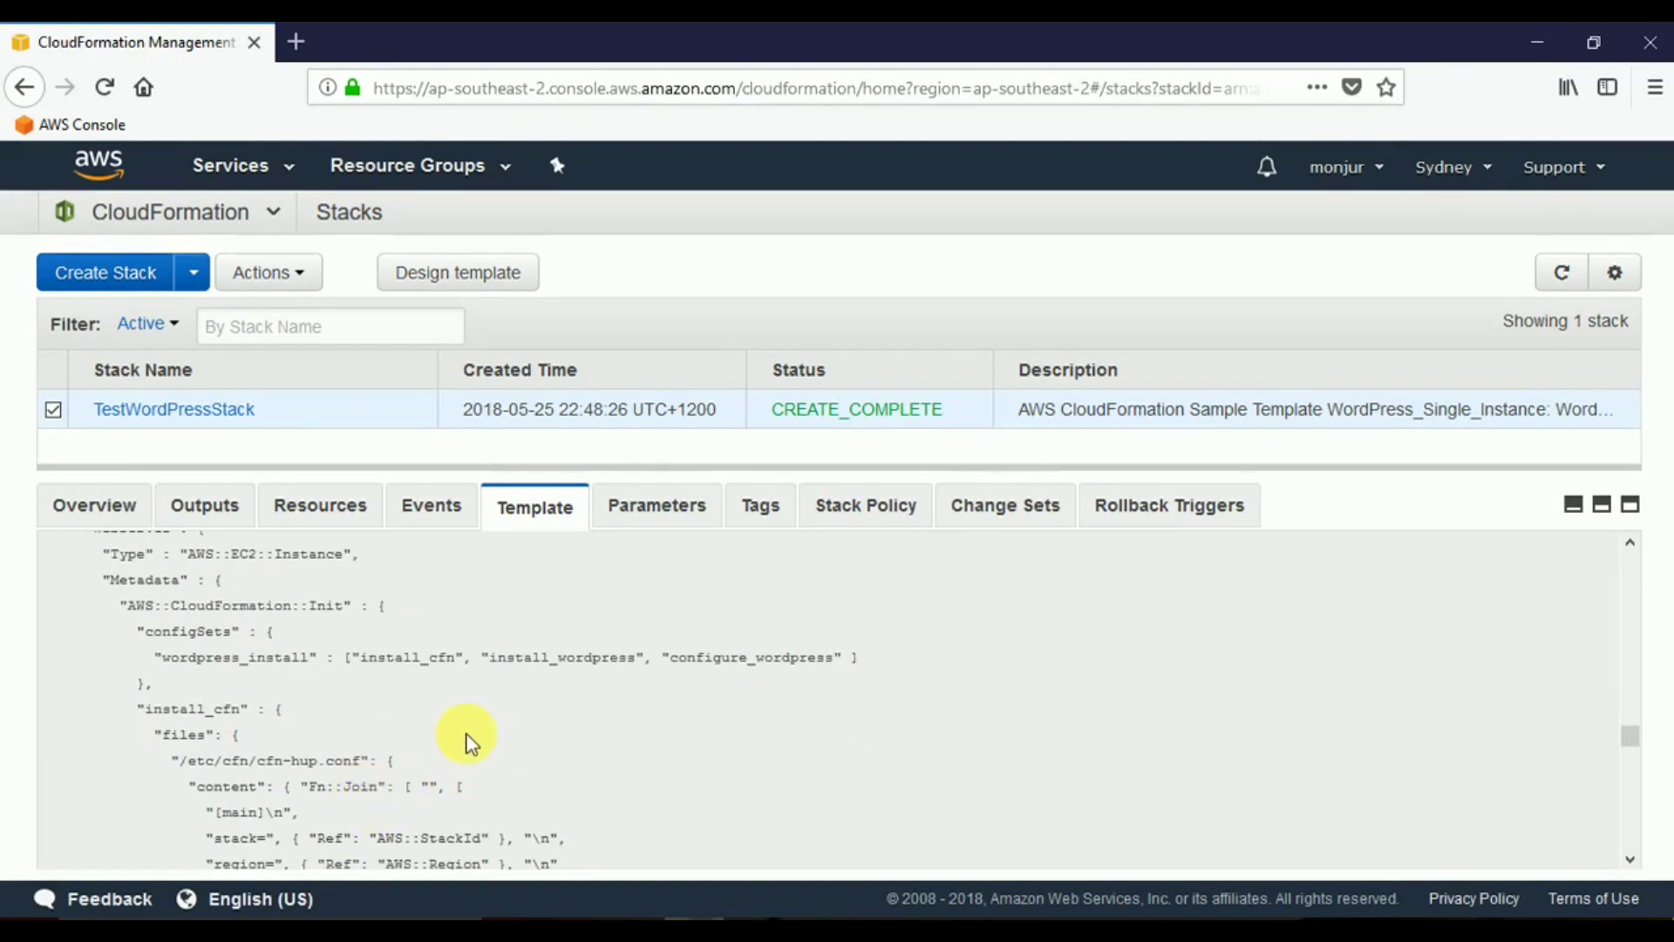
scroll(483, 737, down, 3)
scroll(482, 736, down, 9)
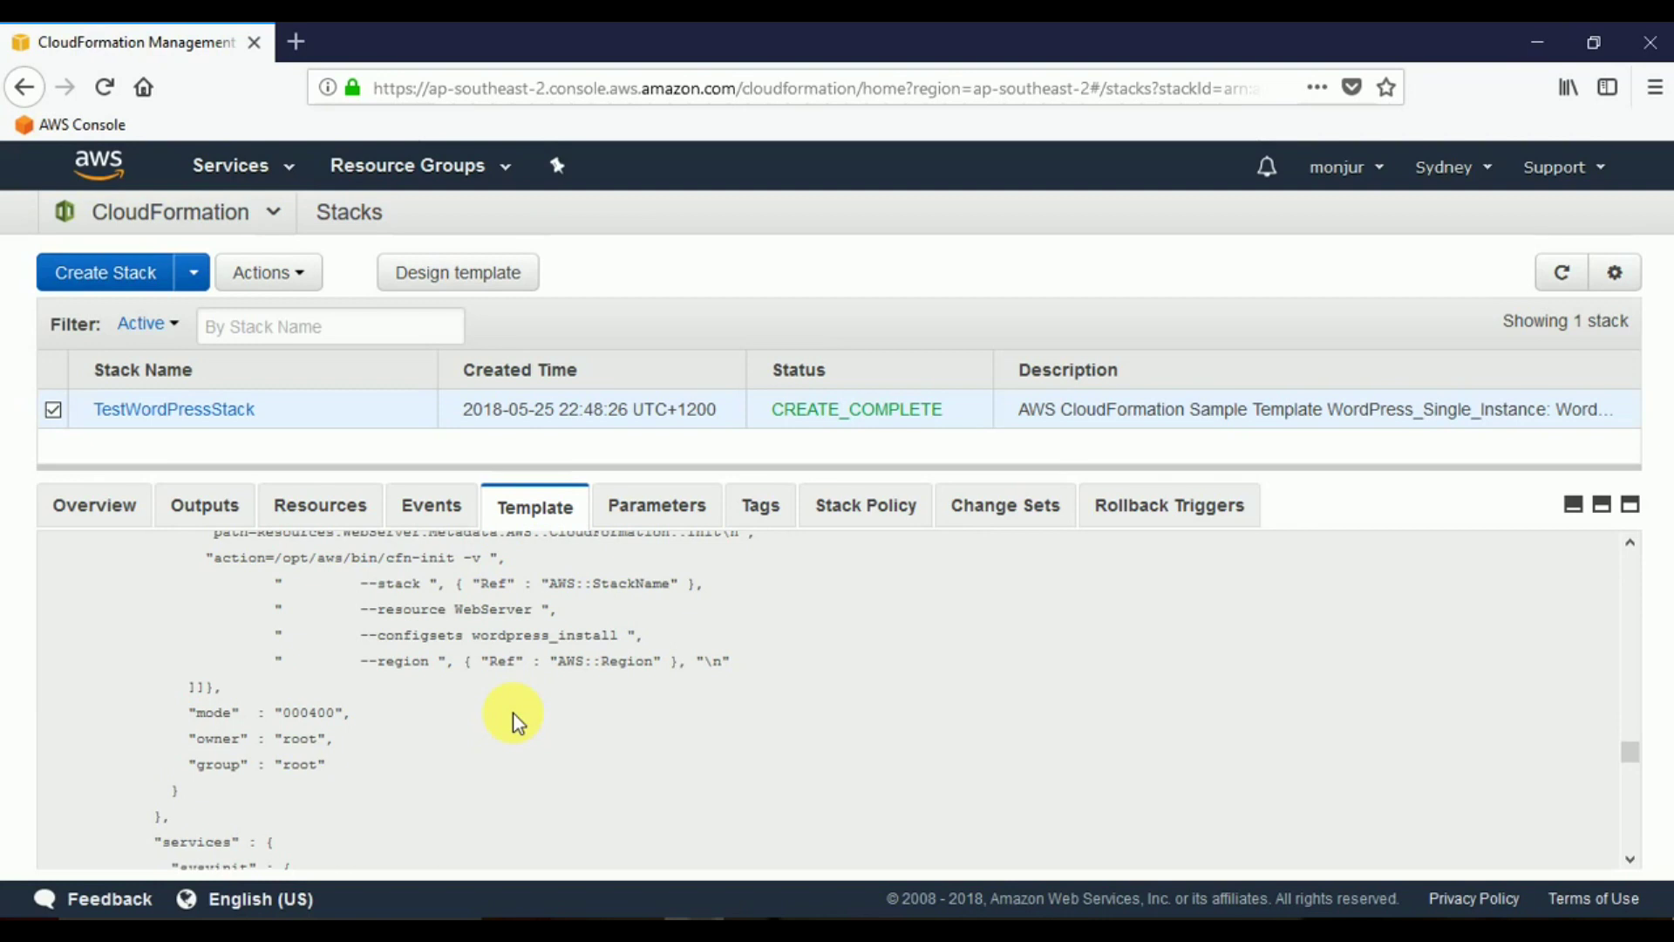
Review the stack parameters, then display its tags showing TestStack = WP
click(666, 521)
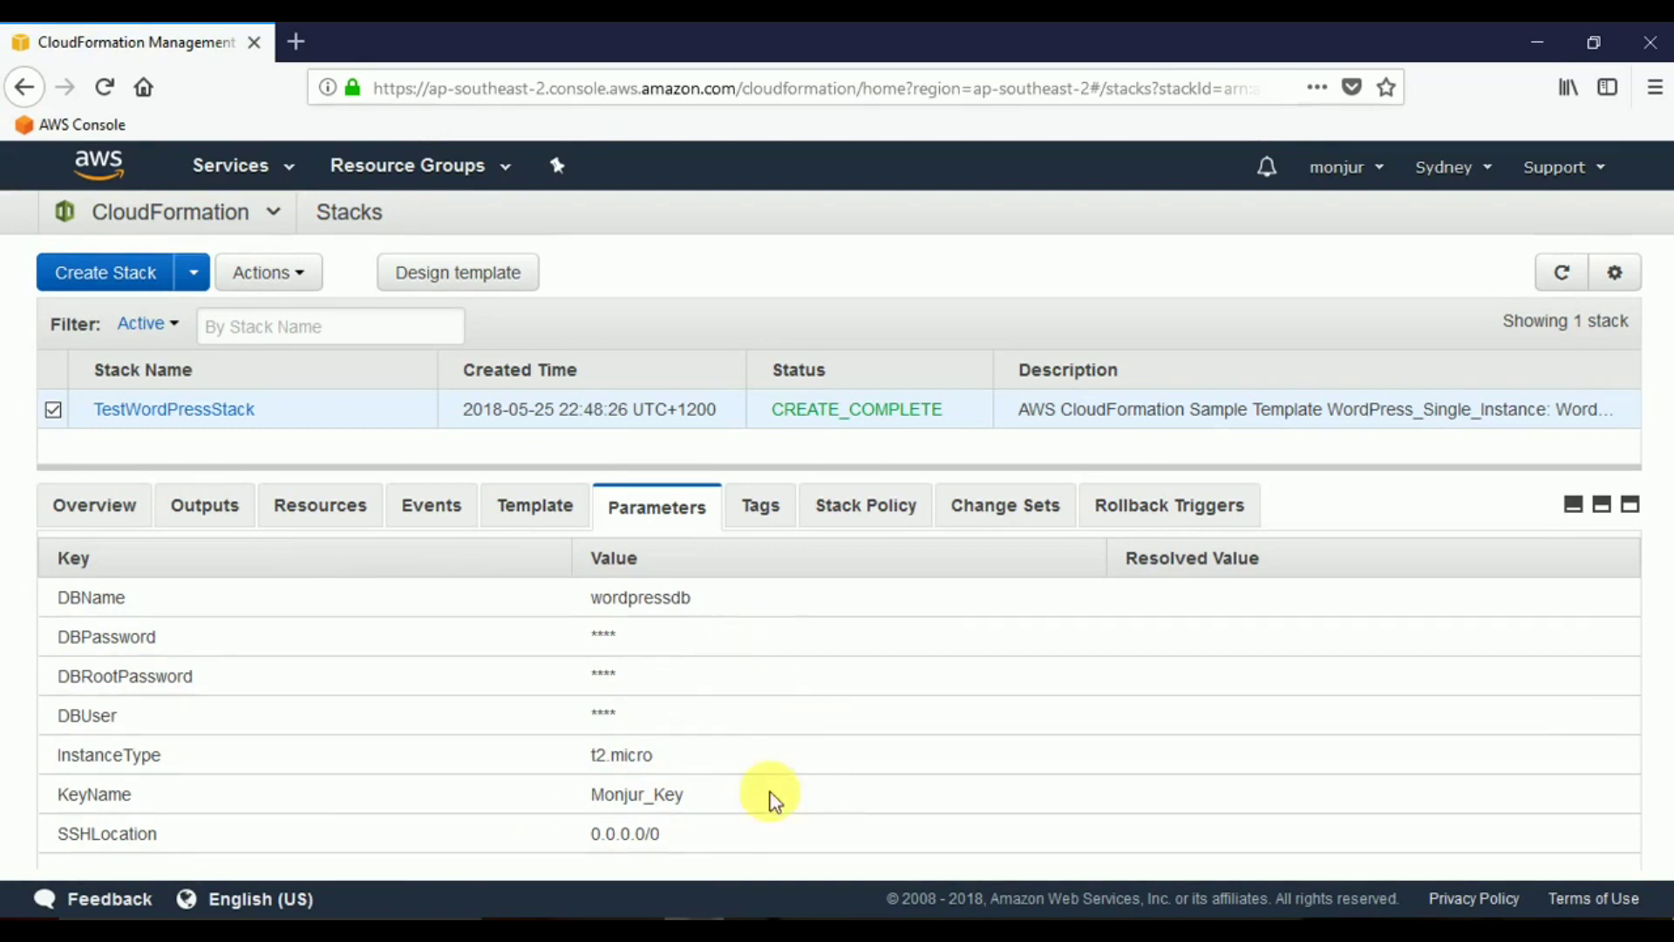
click(760, 507)
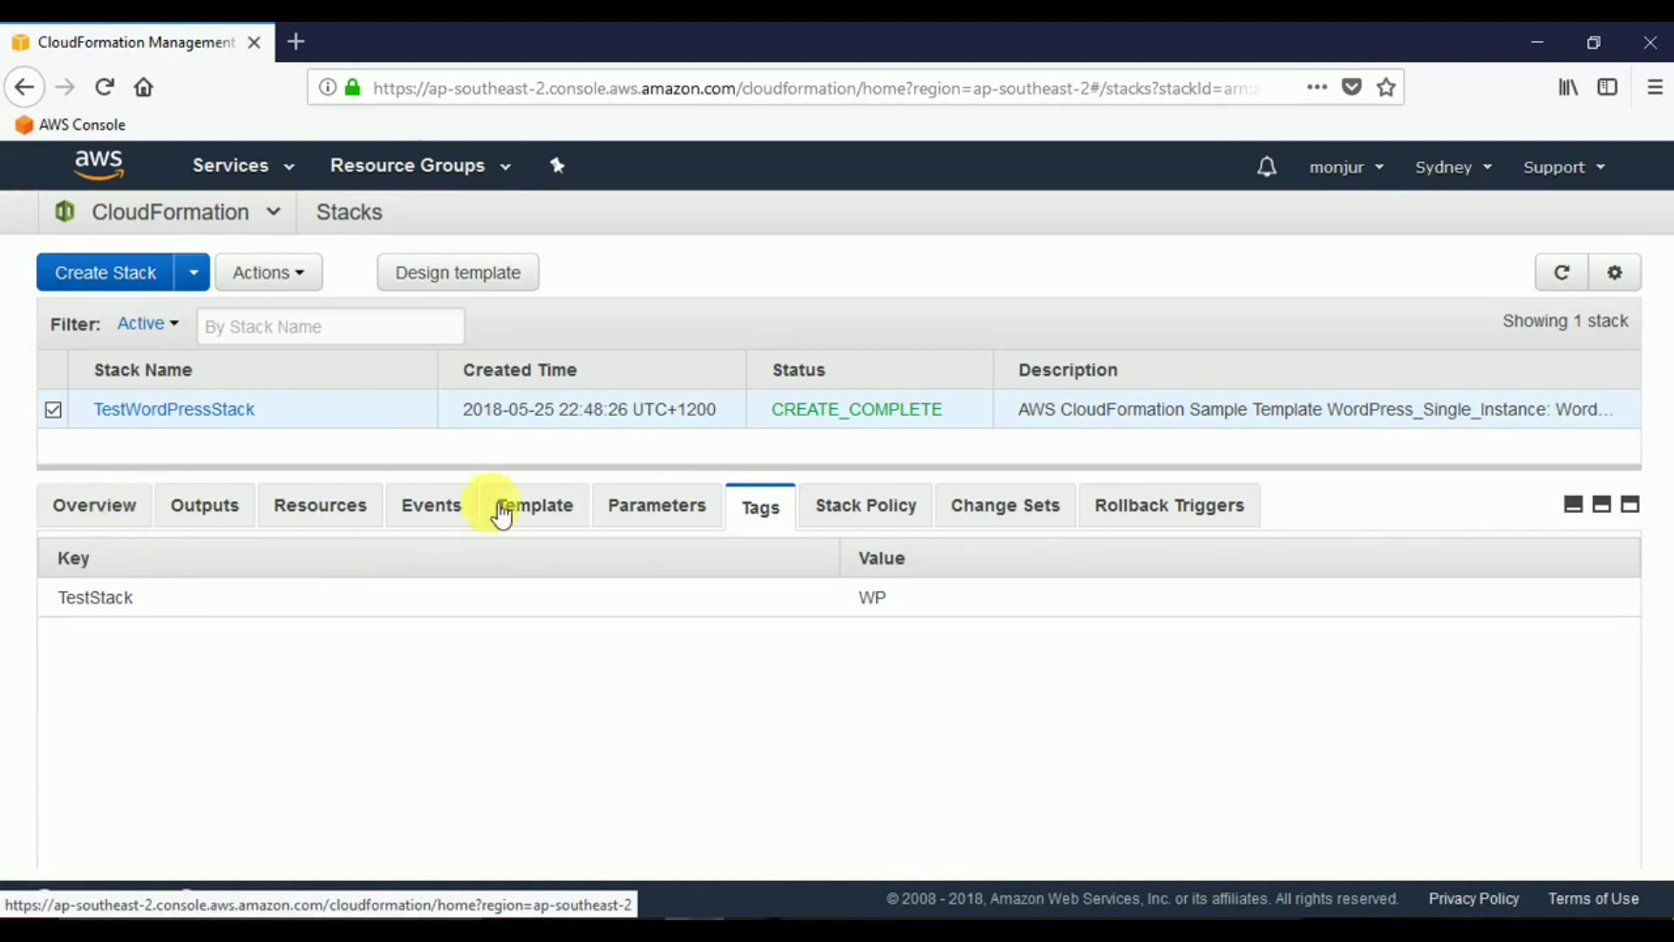
Show the template again, with its description and KeyName and InstanceType parameters
click(523, 514)
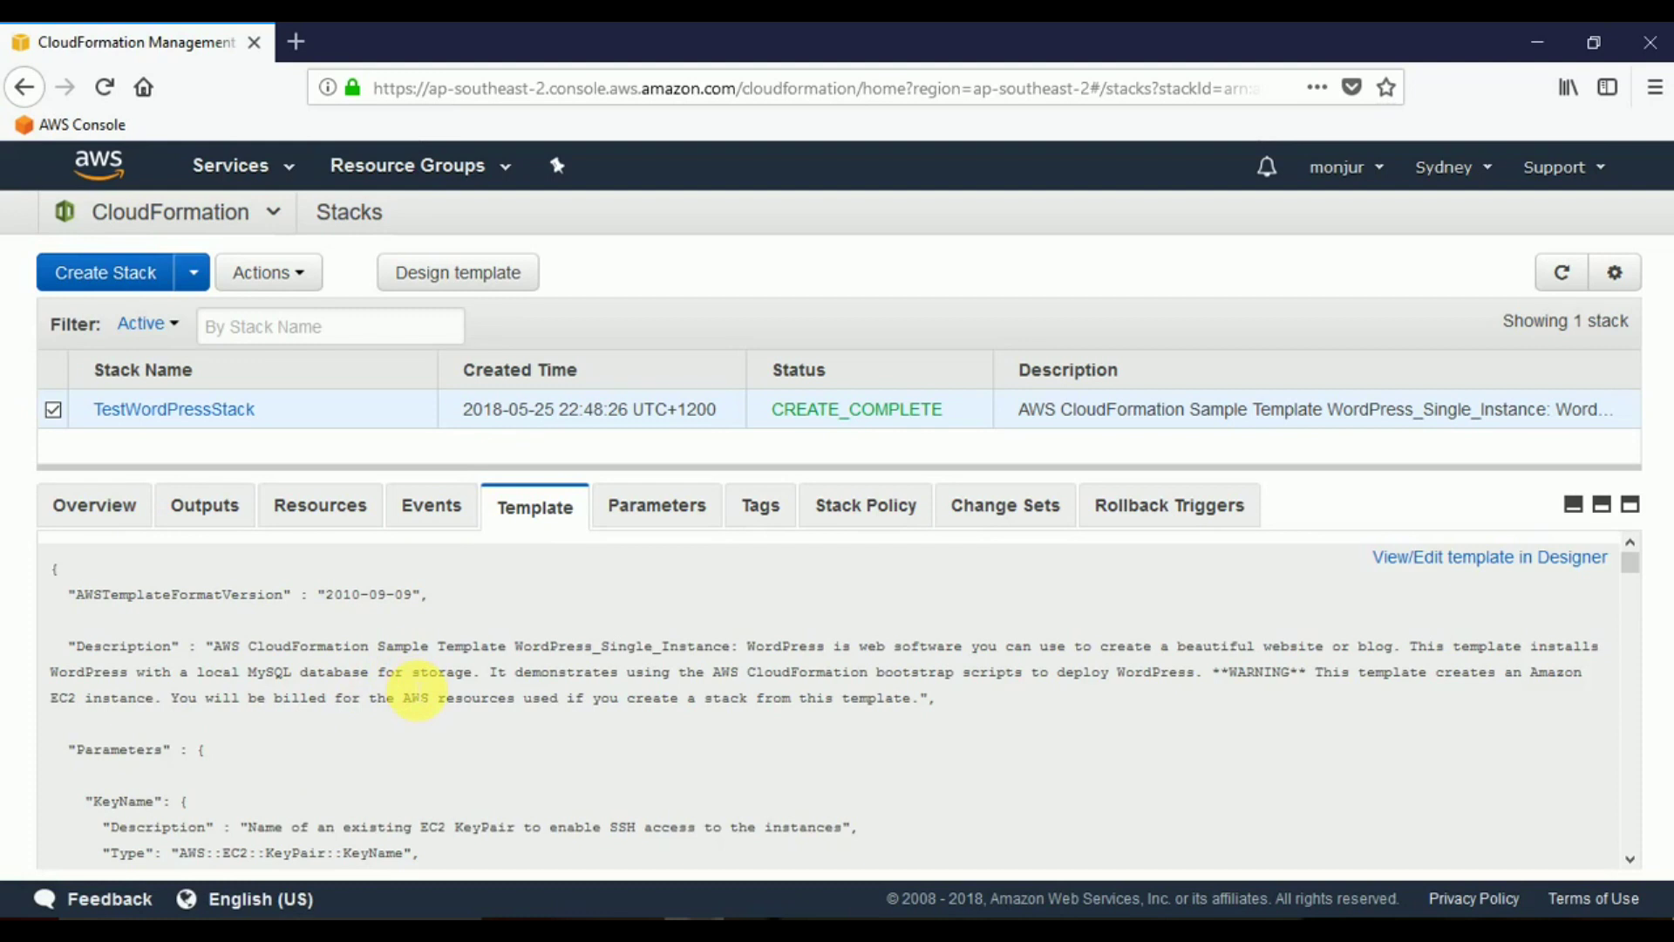
scroll(416, 698, down, 3)
scroll(417, 698, up, 3)
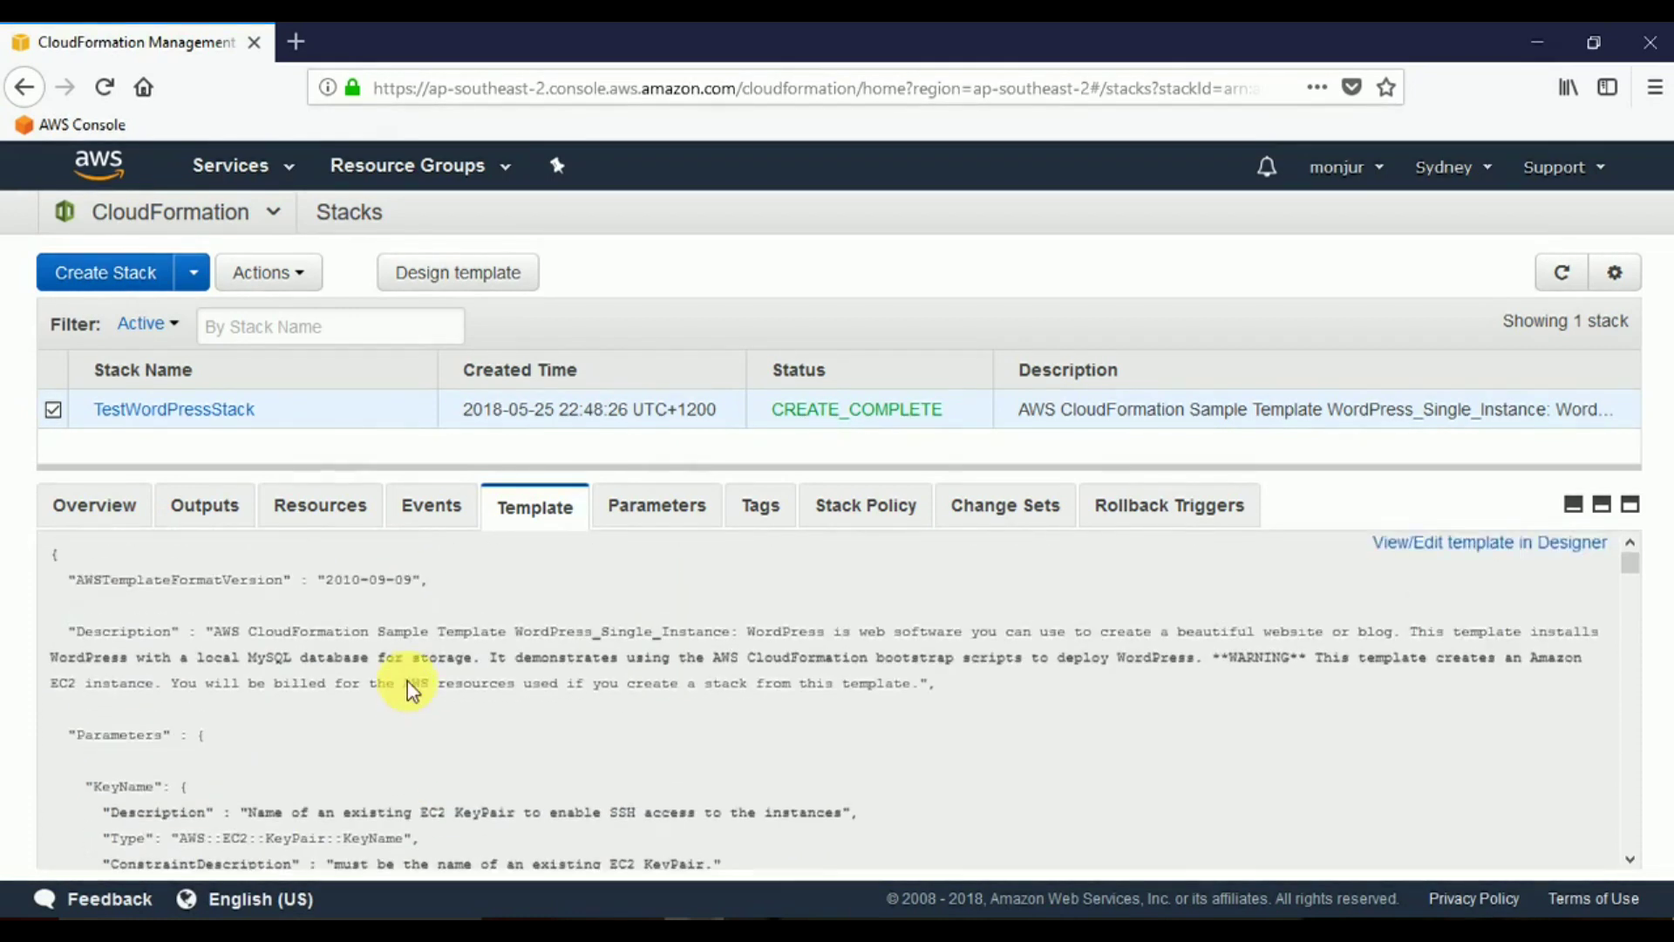
scroll(417, 698, down, 2)
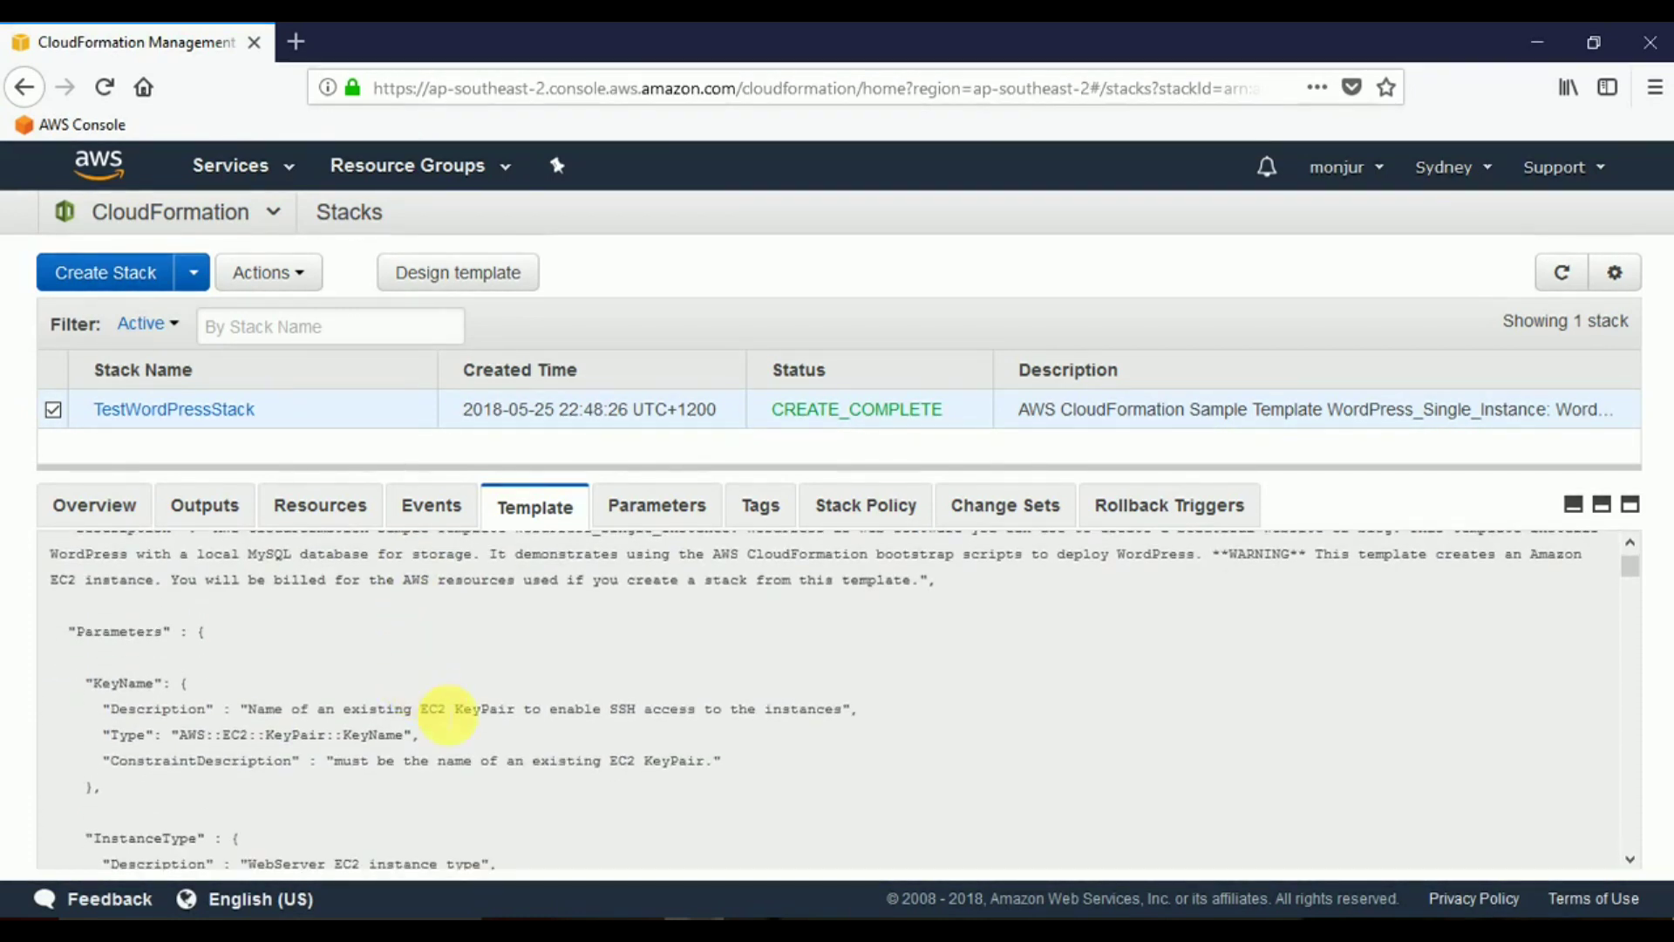
scroll(394, 663, up, 2)
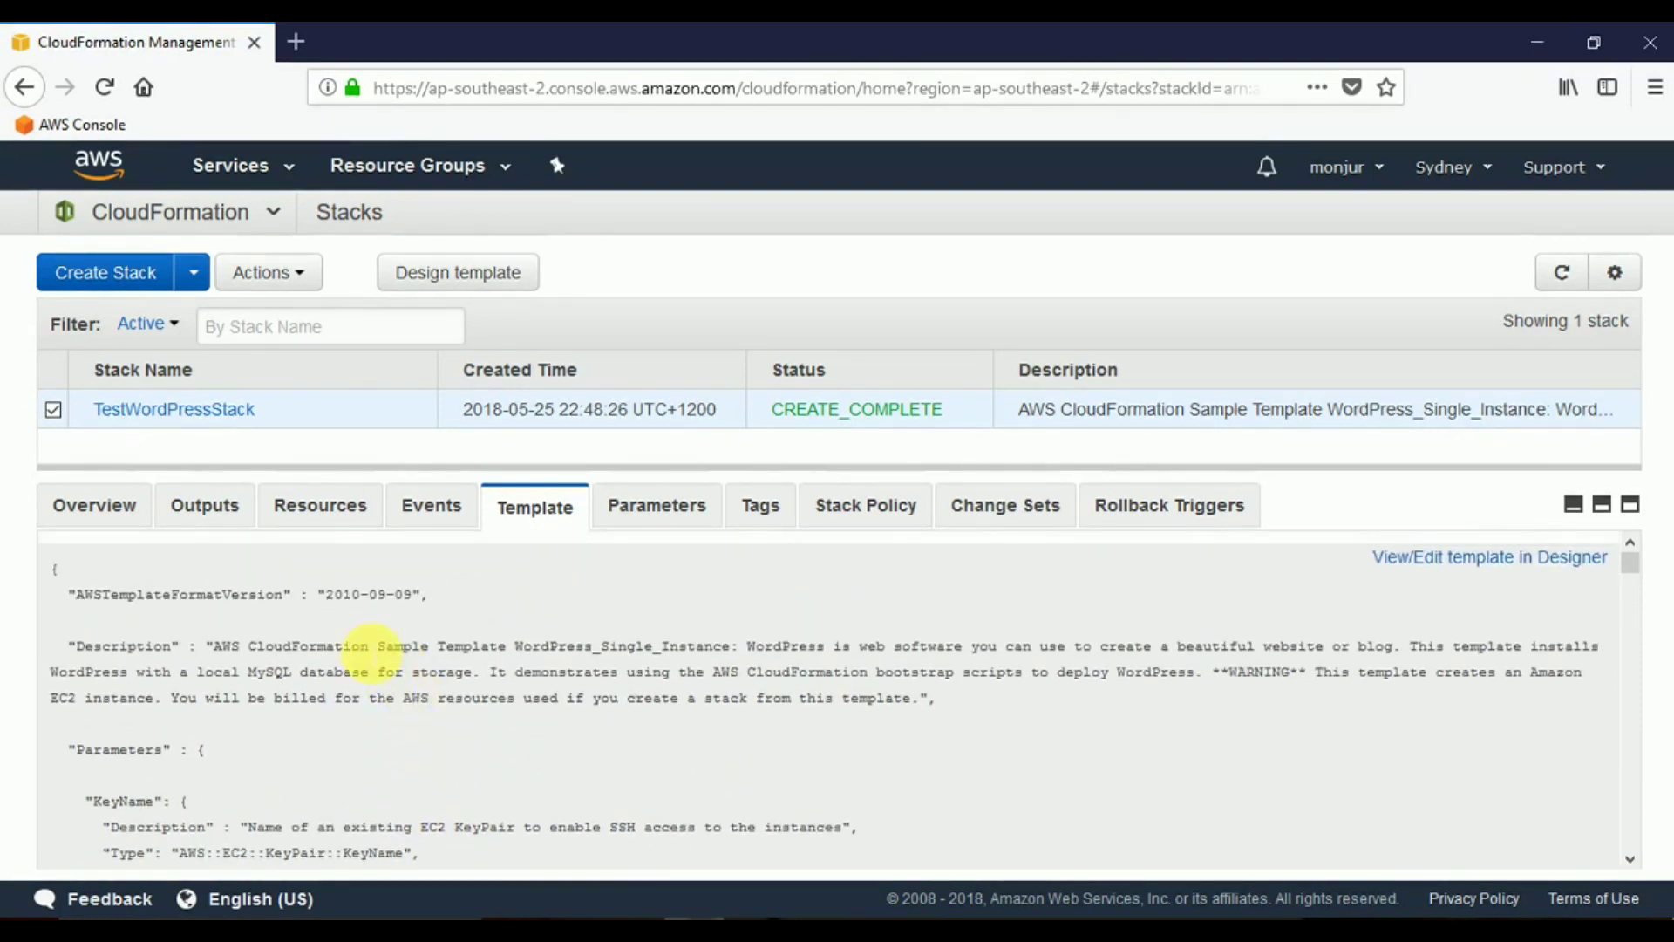
scroll(383, 668, down, 2)
scroll(379, 667, up, 2)
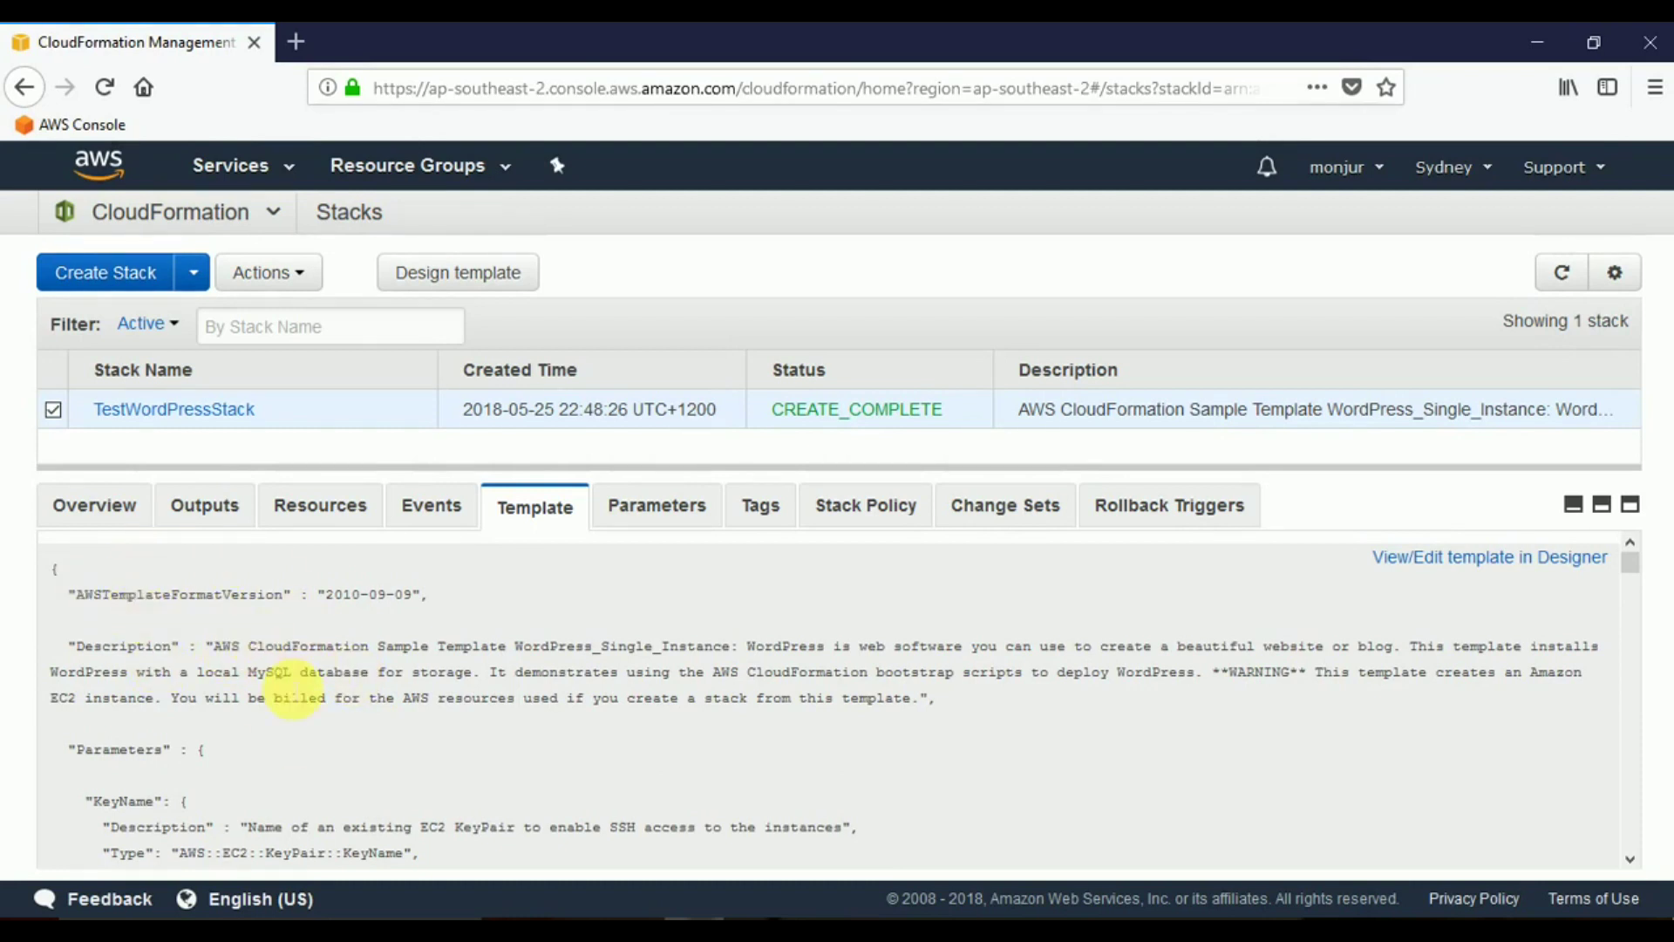
scroll(292, 689, down, 2)
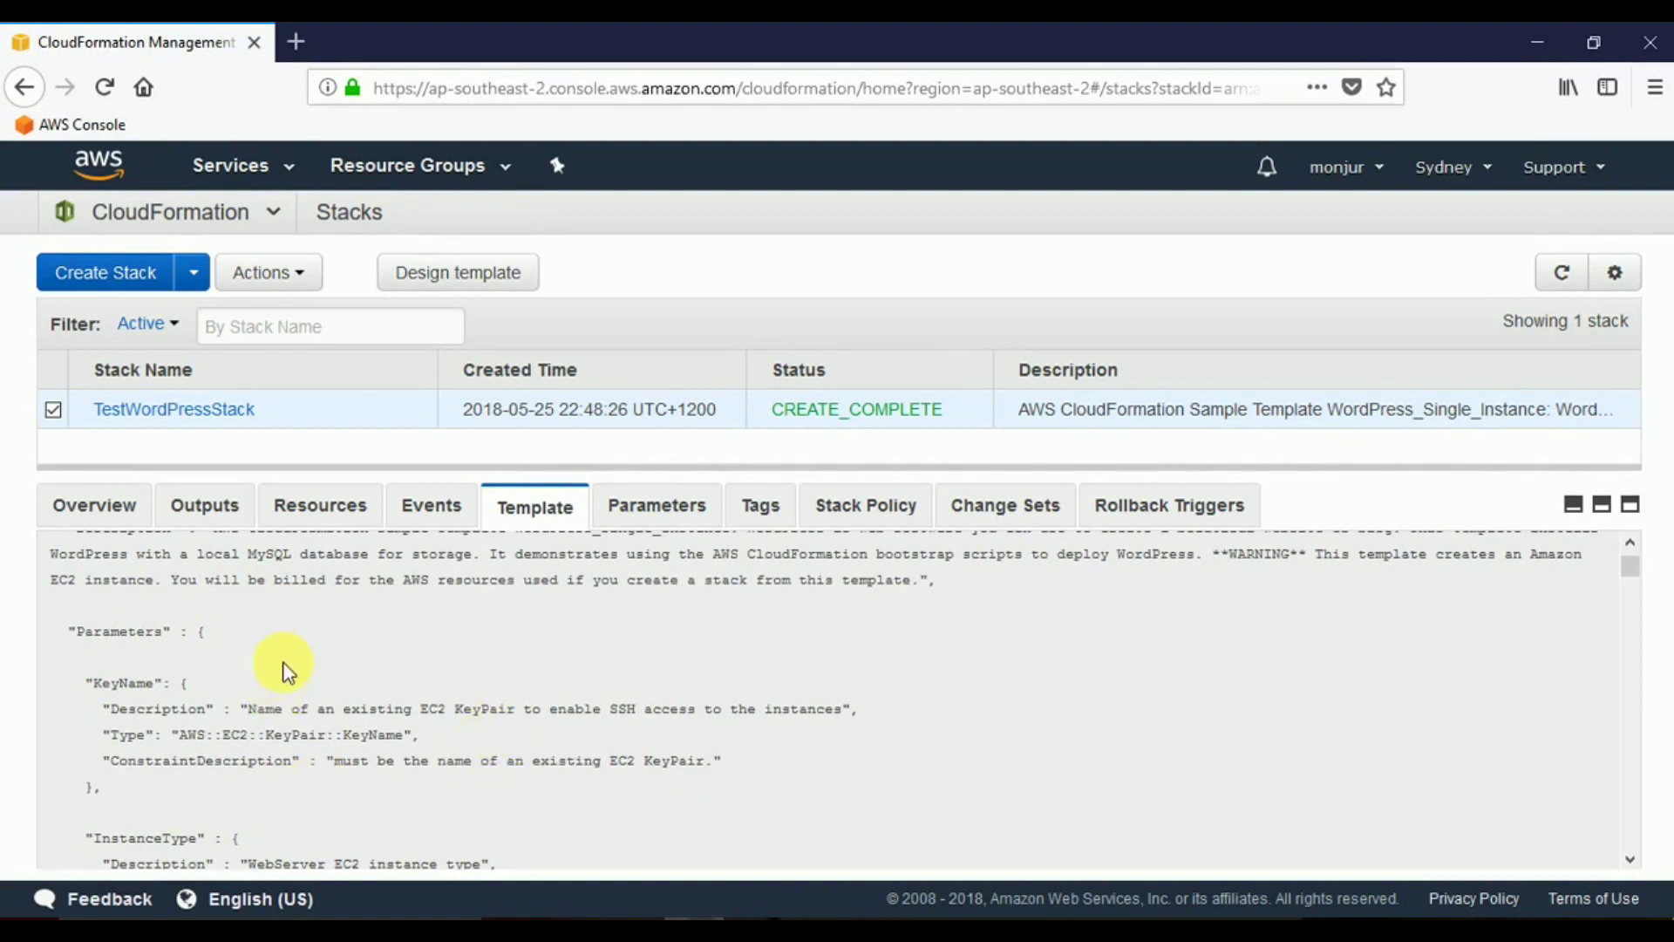
scroll(287, 672, up, 3)
Check the stack Overview and Outputs, then follow the WebsiteURL to the WordPress install page
click(120, 513)
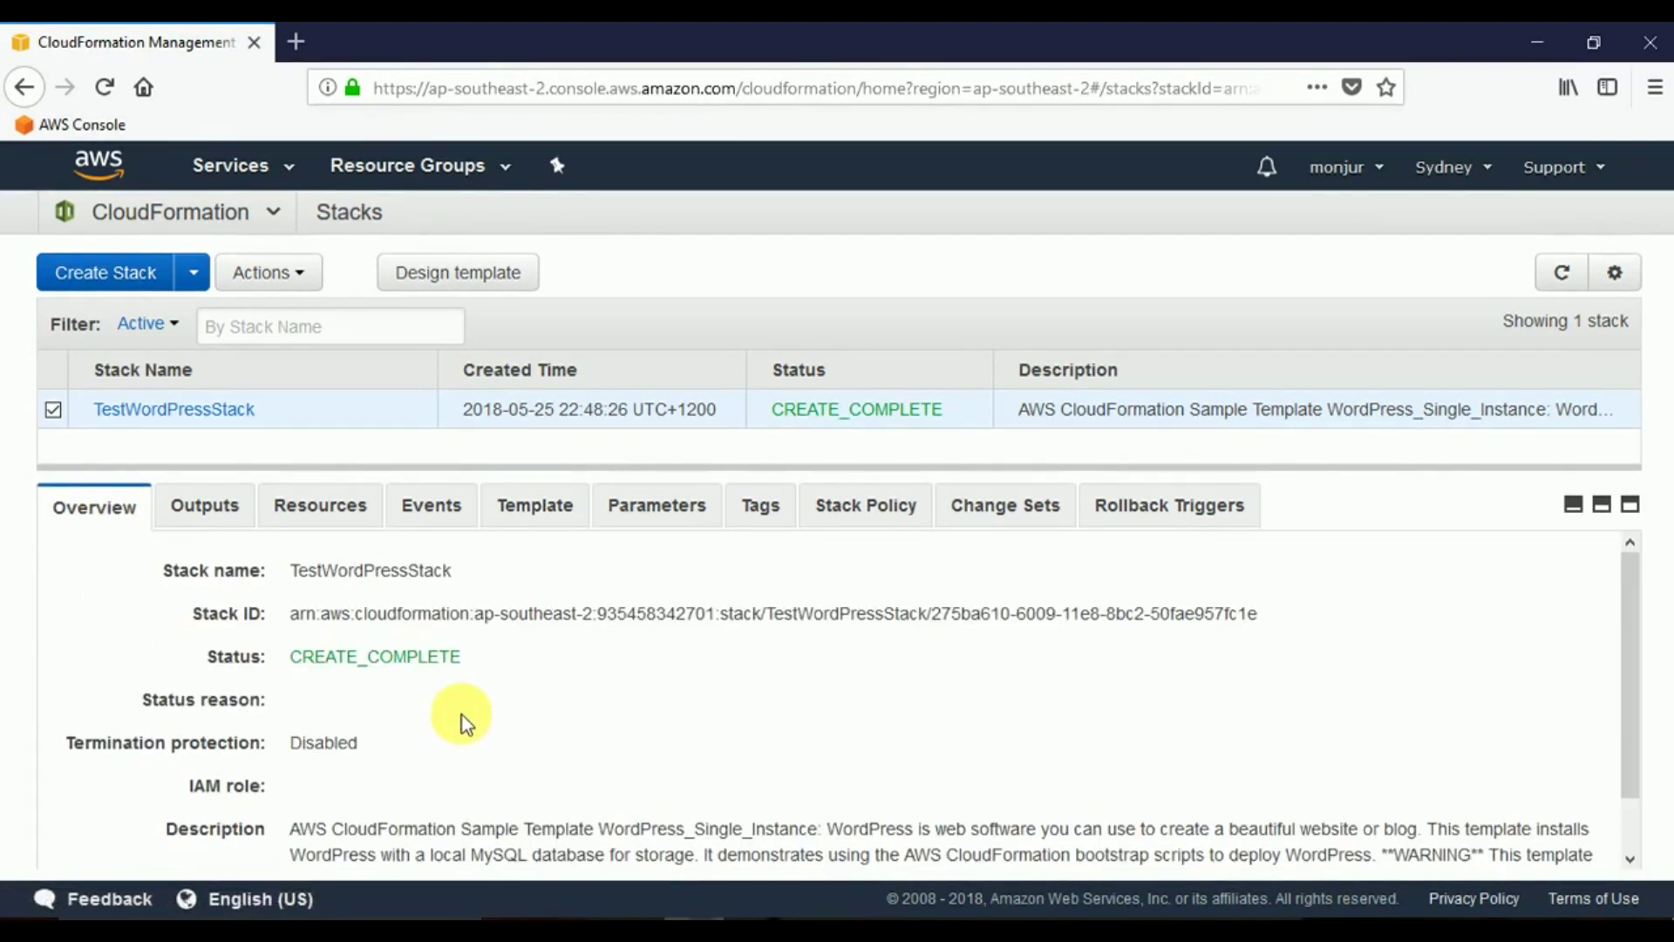
scroll(501, 658, down, 1)
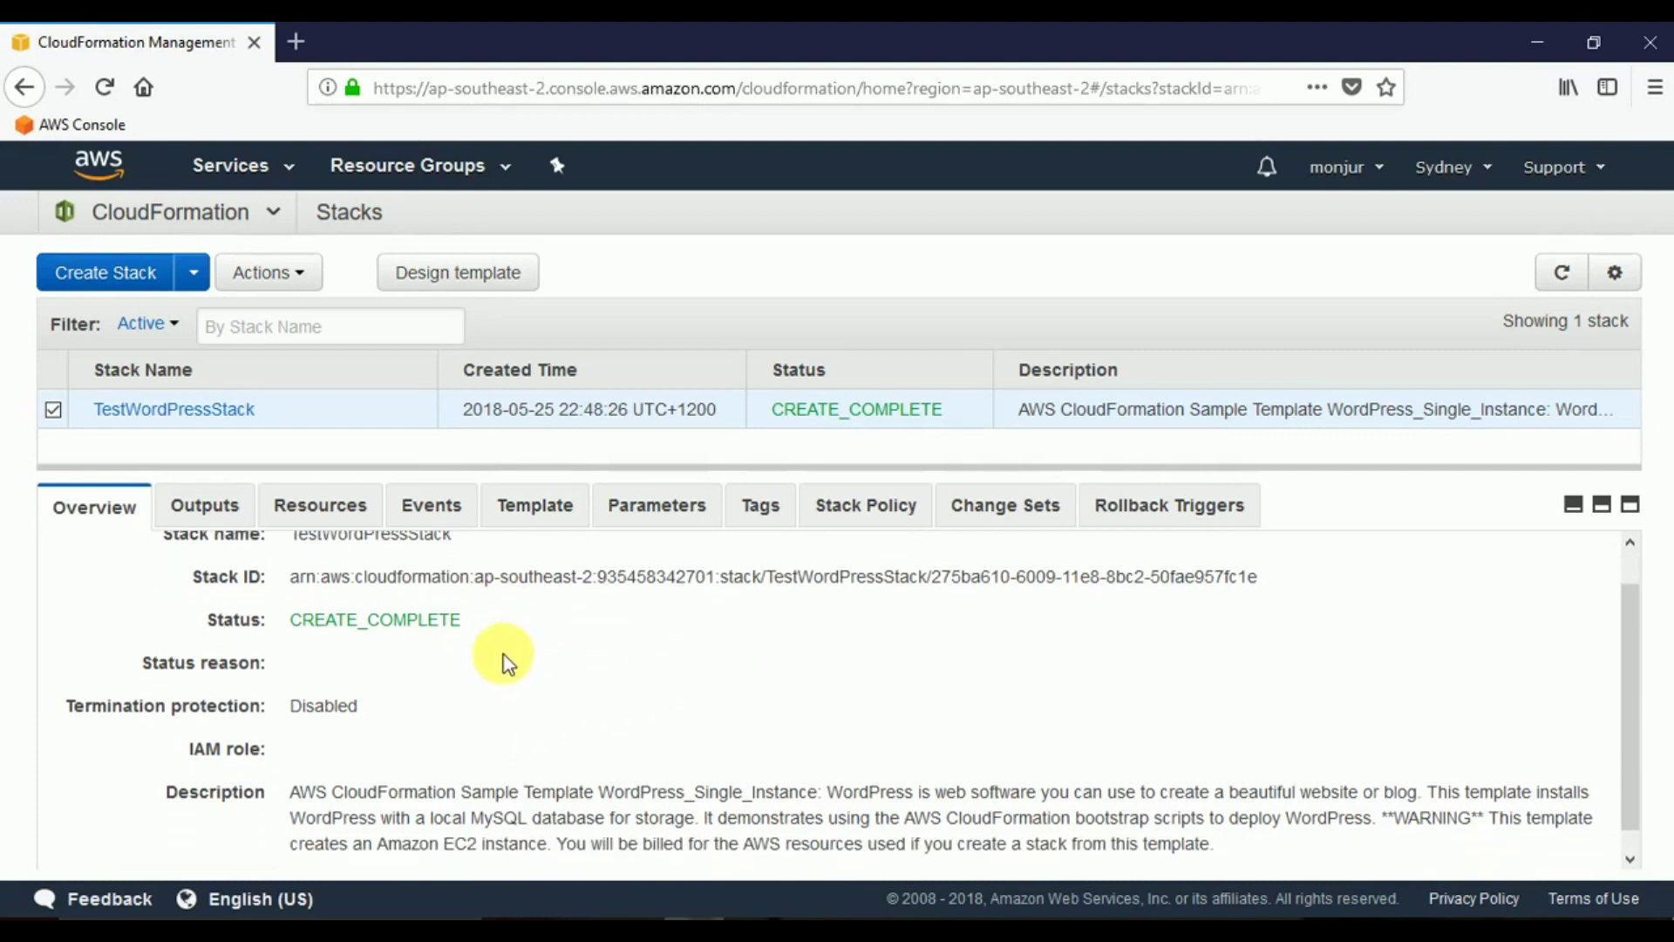
scroll(521, 706, up, 1)
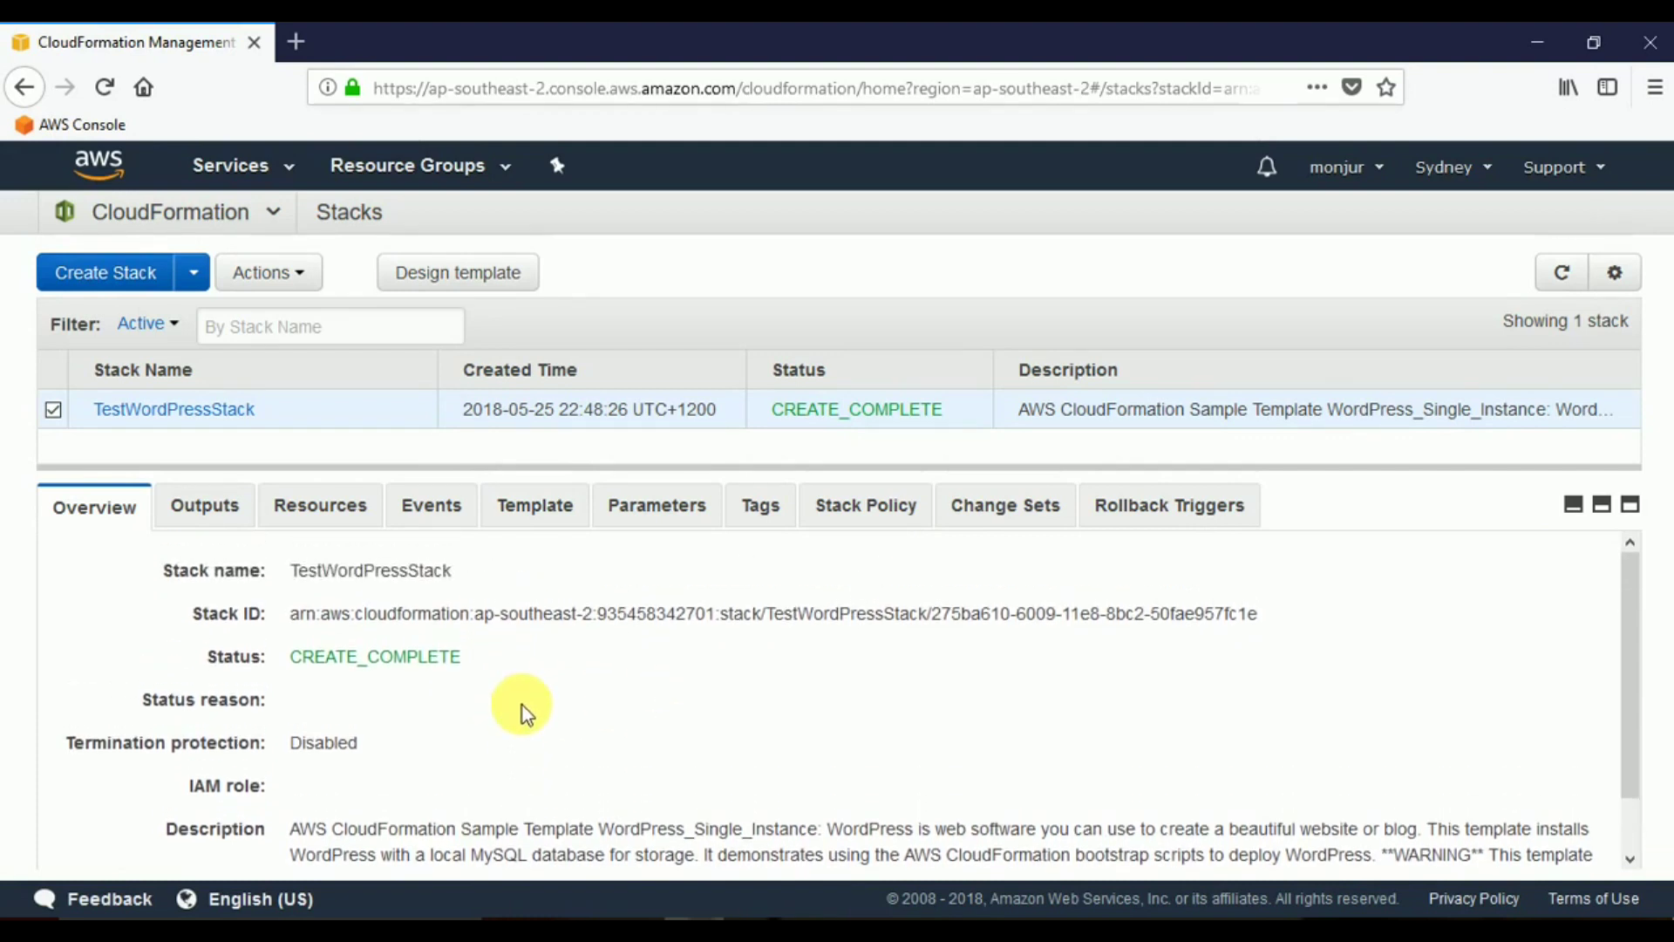
scroll(493, 698, down, 1)
scroll(503, 735, up, 1)
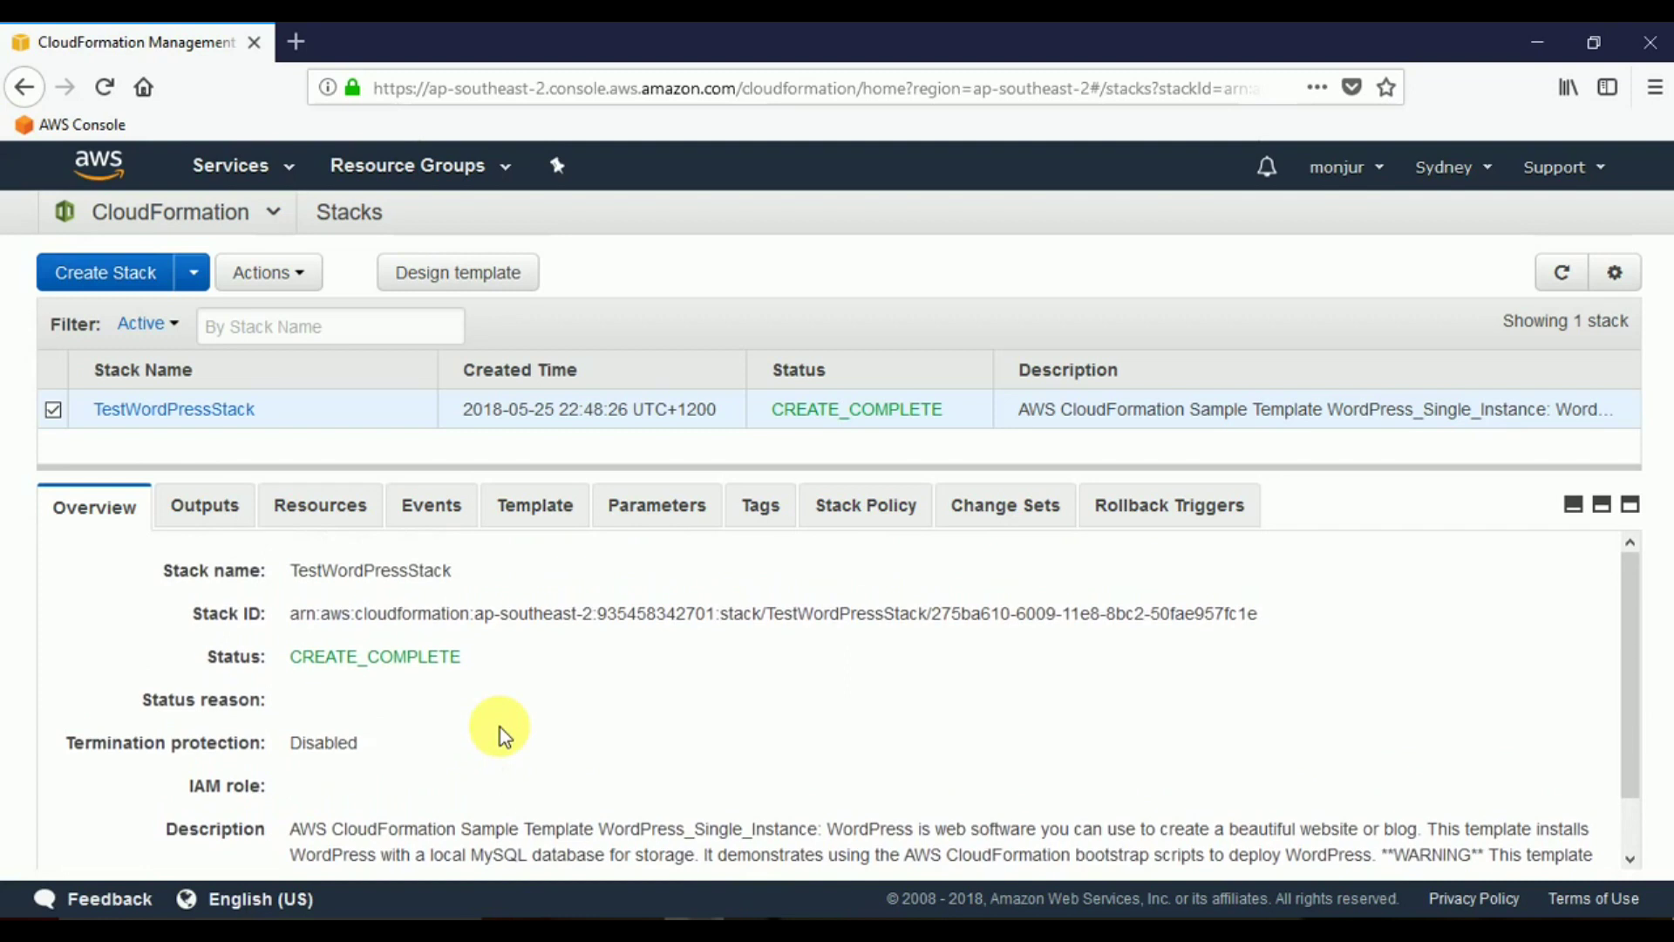
scroll(504, 735, down, 1)
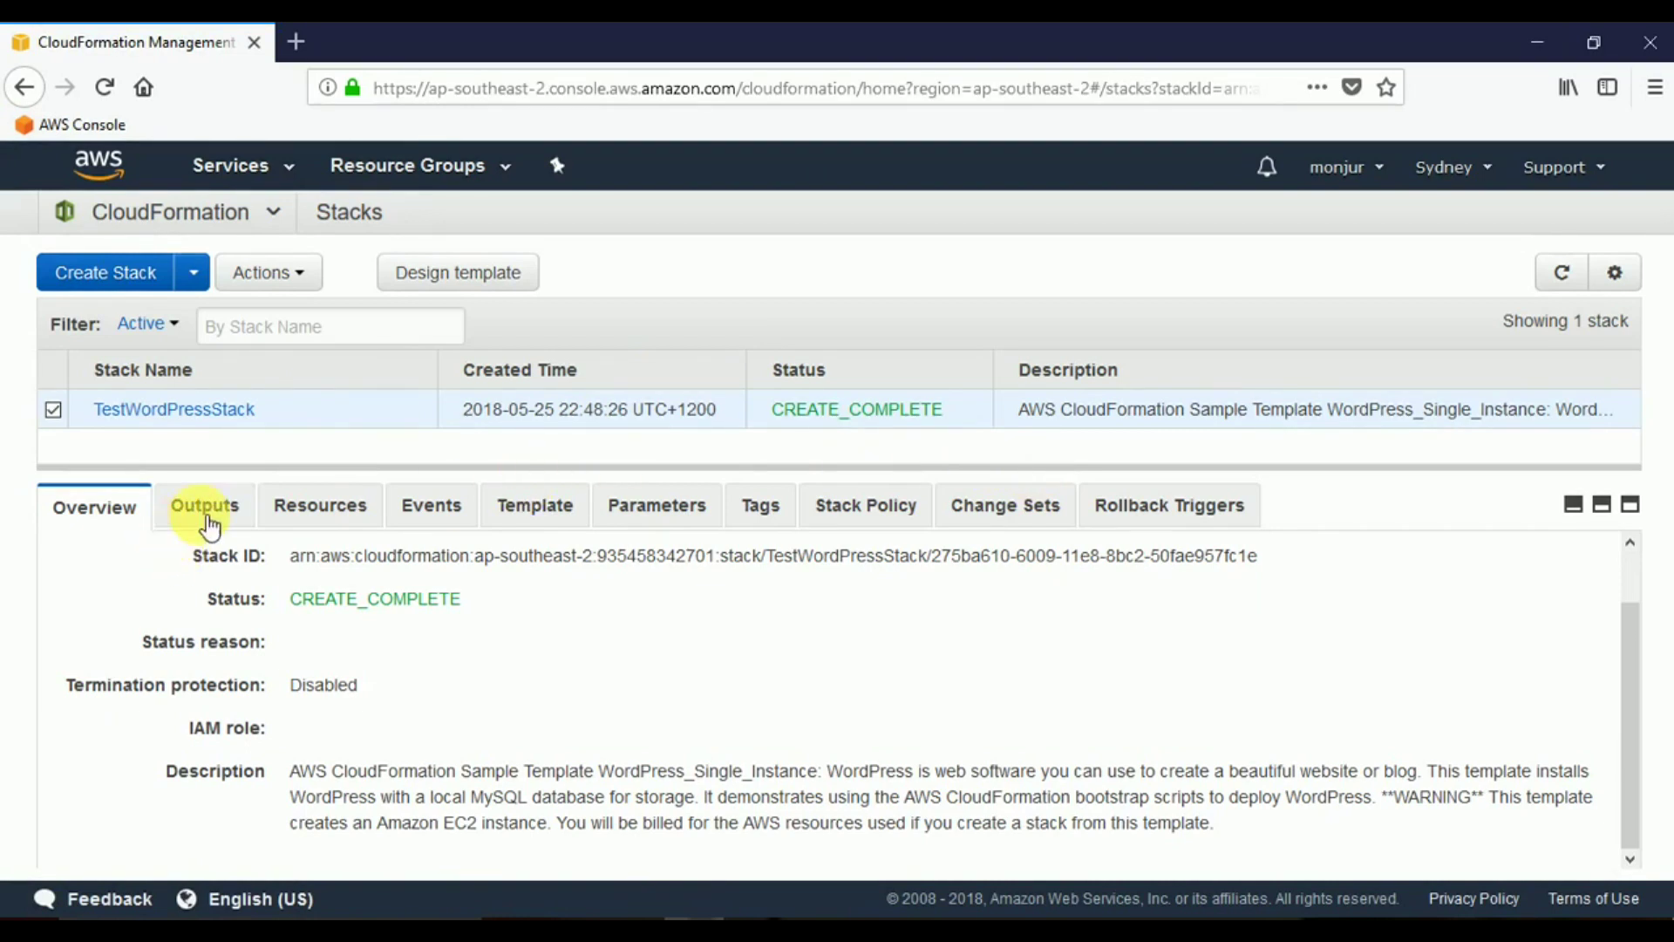
click(203, 510)
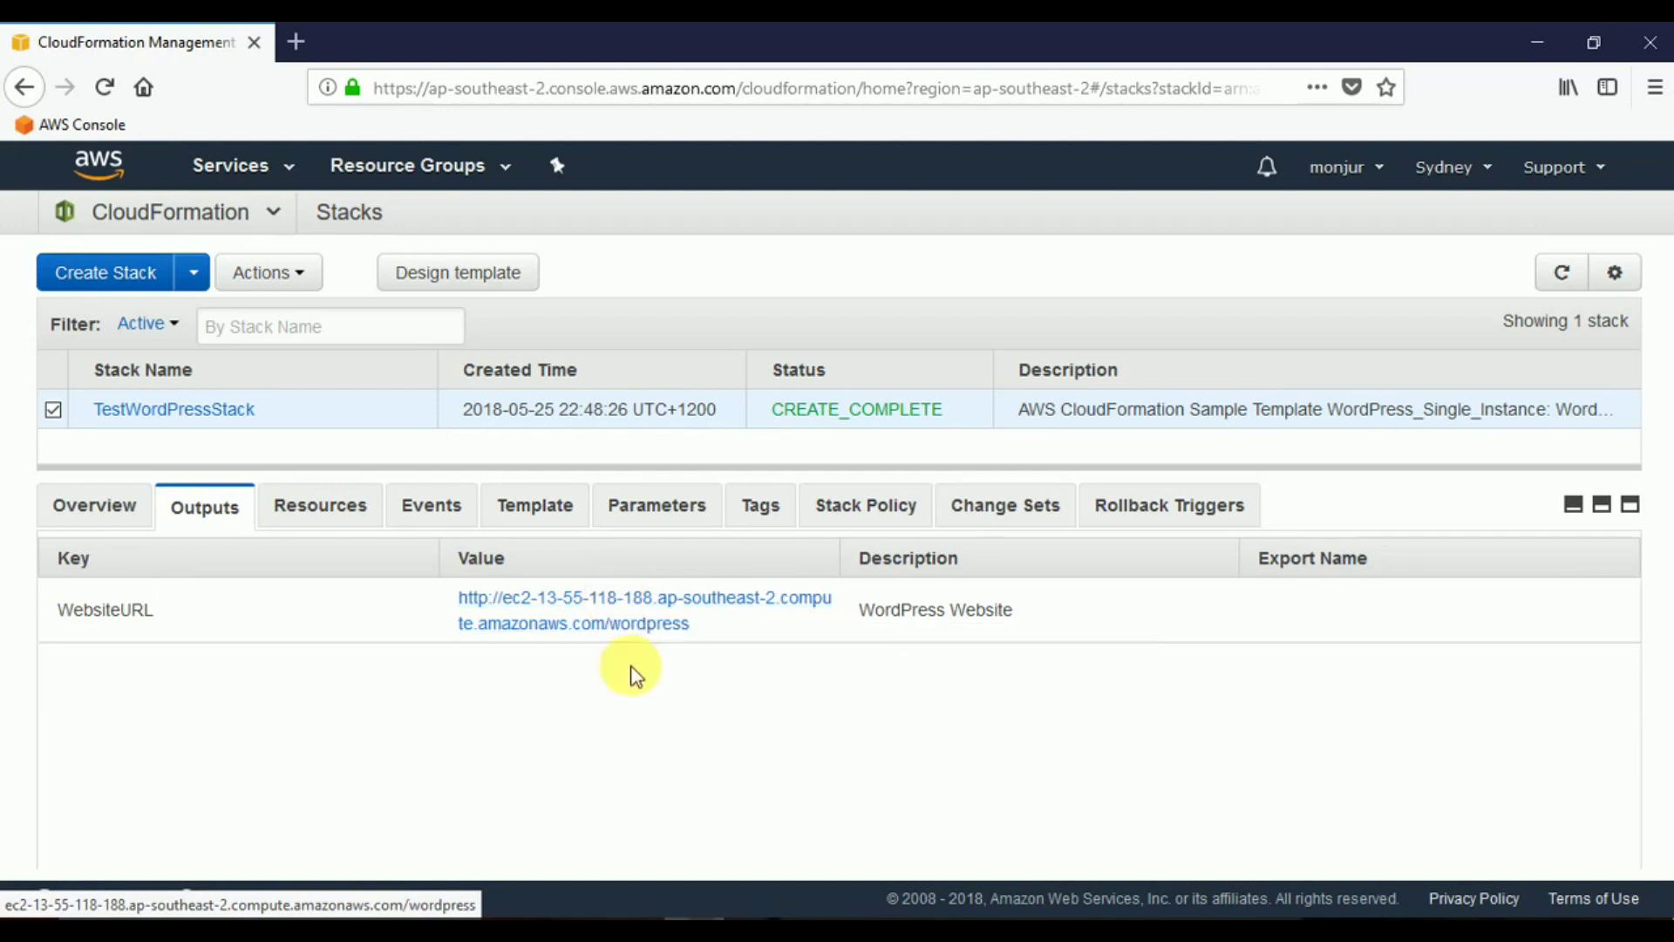
click(656, 611)
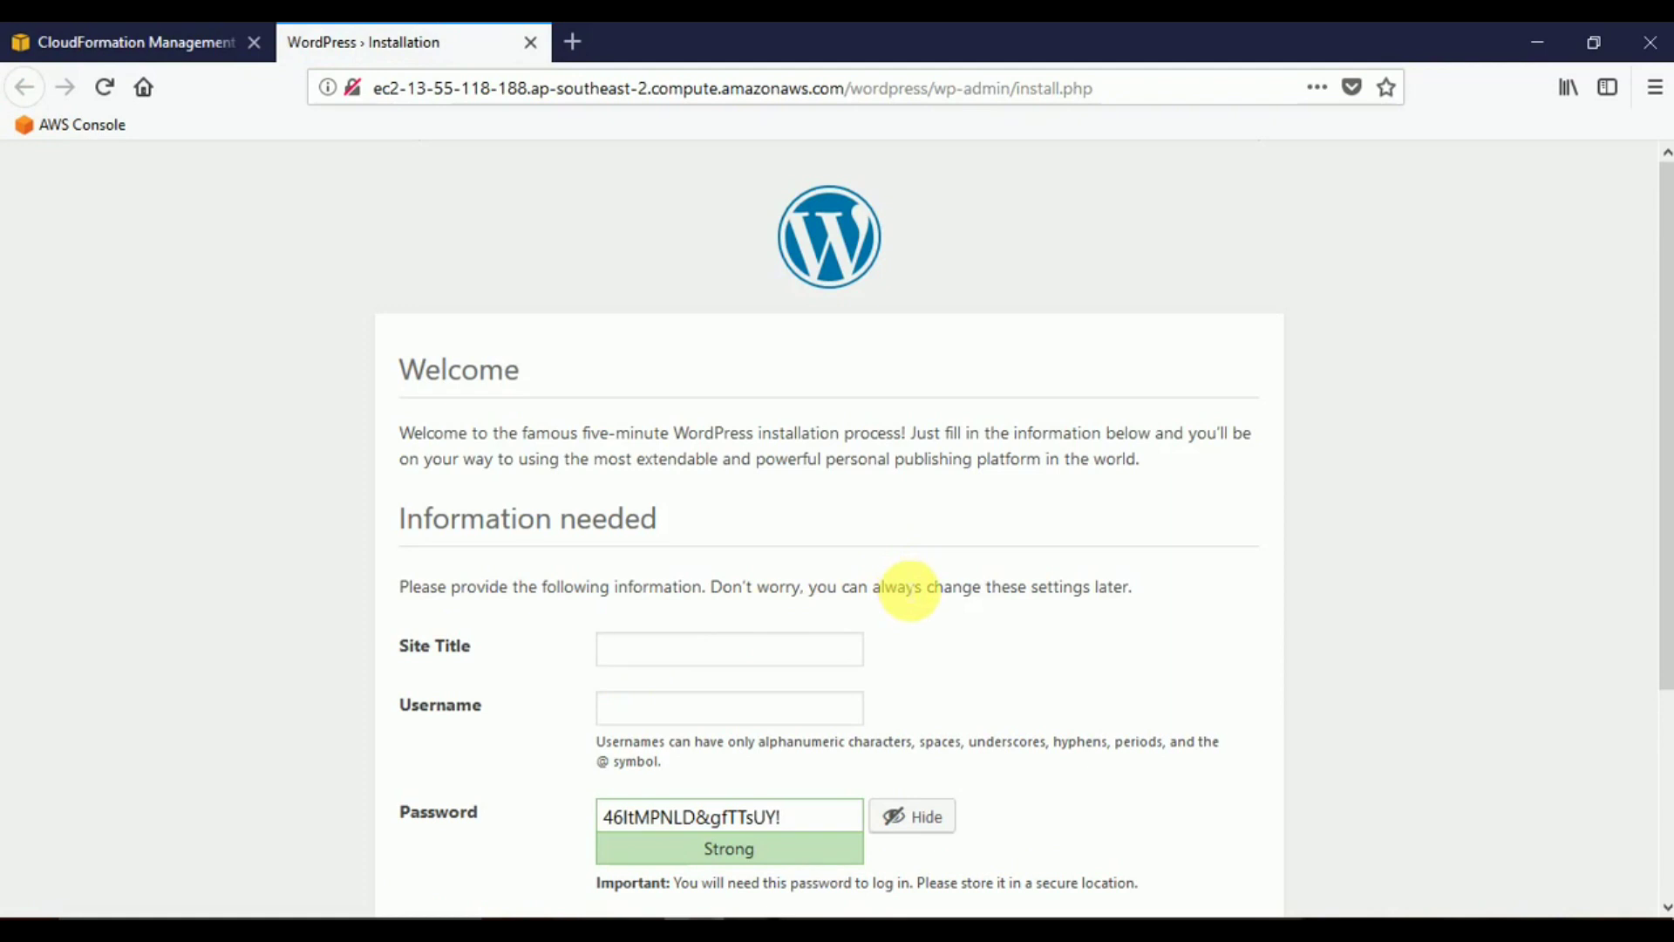
Enter site title My Super Computer, admin username user, and a custom admin password
scroll(909, 590, down, 2)
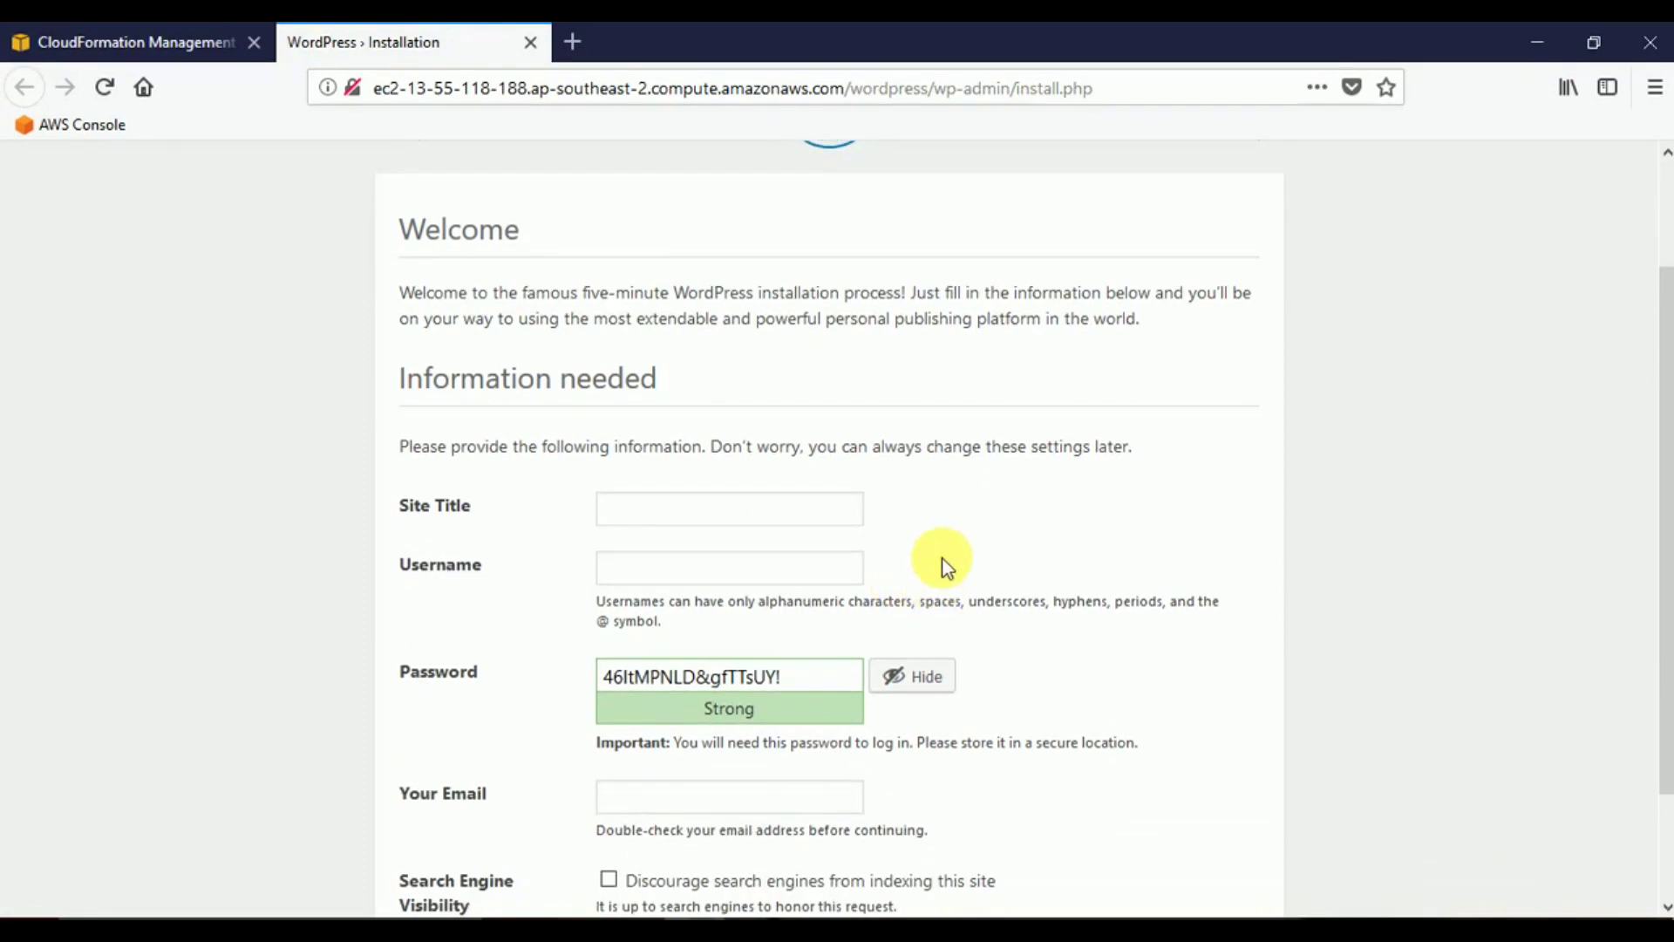
scroll(941, 557, up, 2)
scroll(940, 606, down, 3)
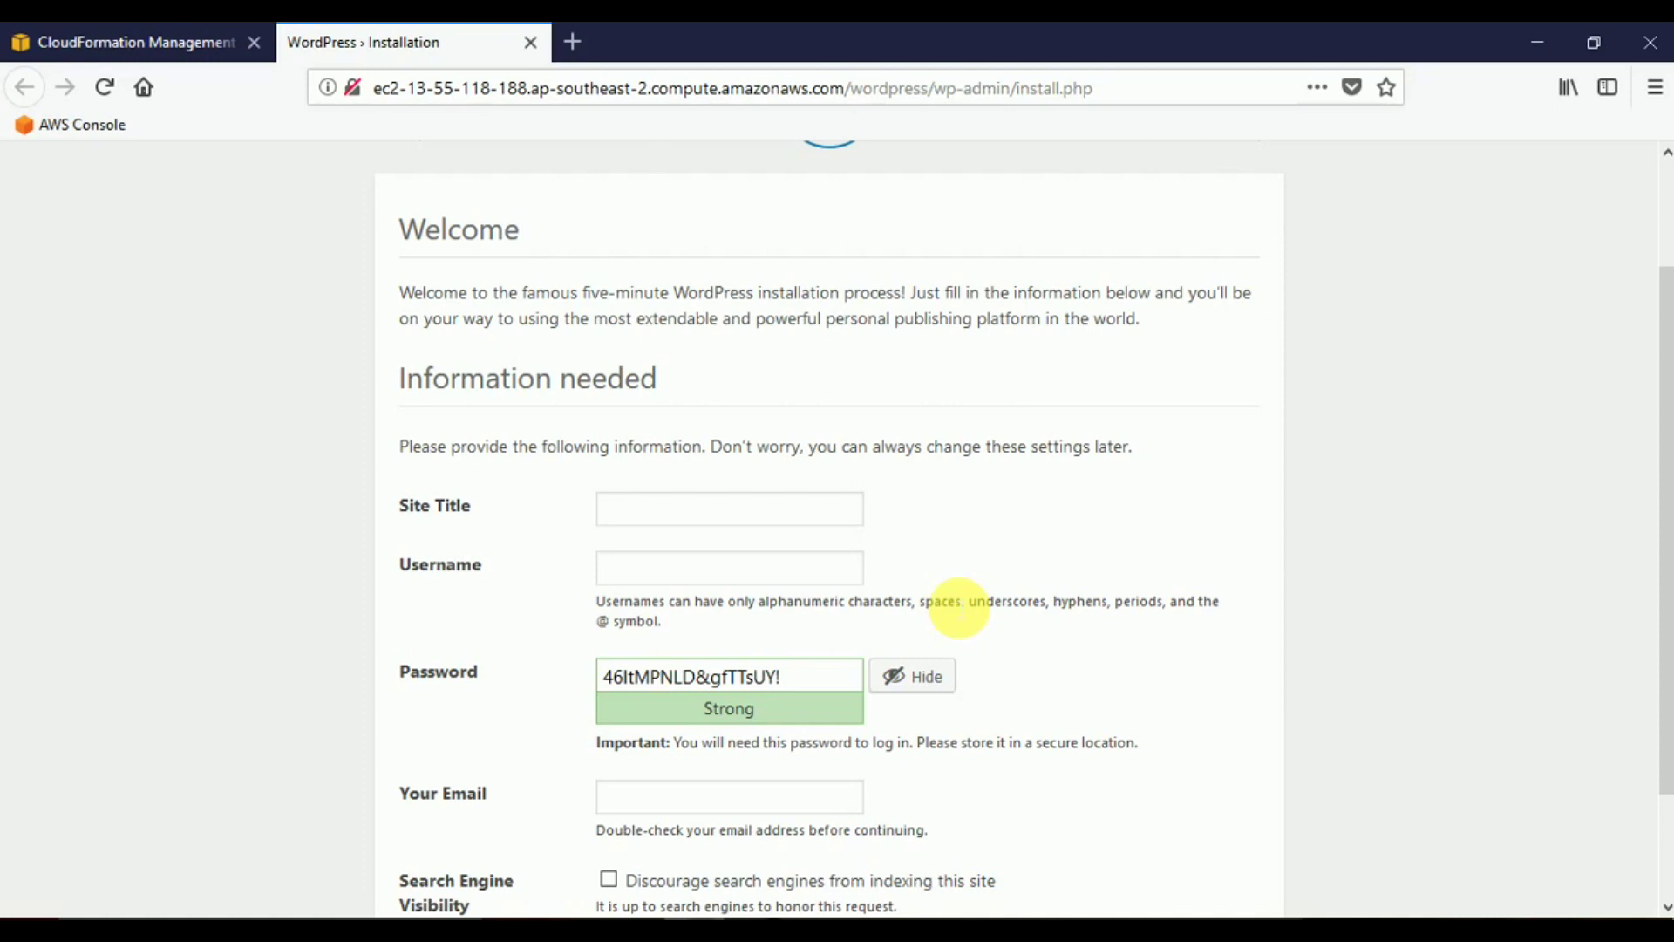
text(My Super Computer)
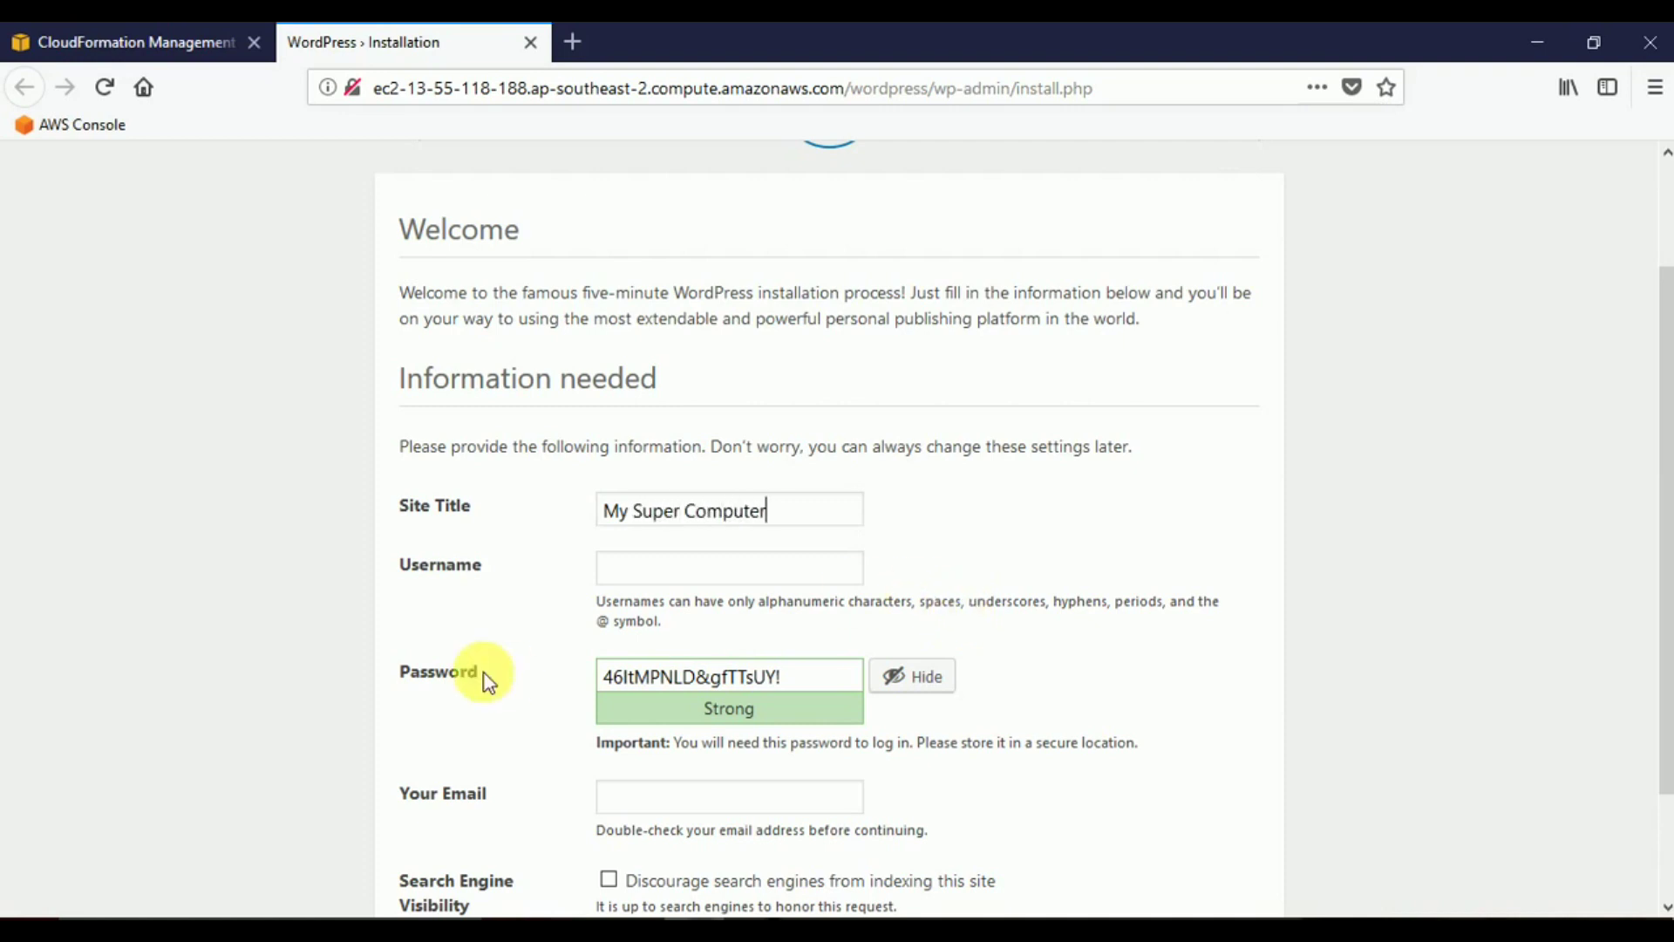
click(716, 582)
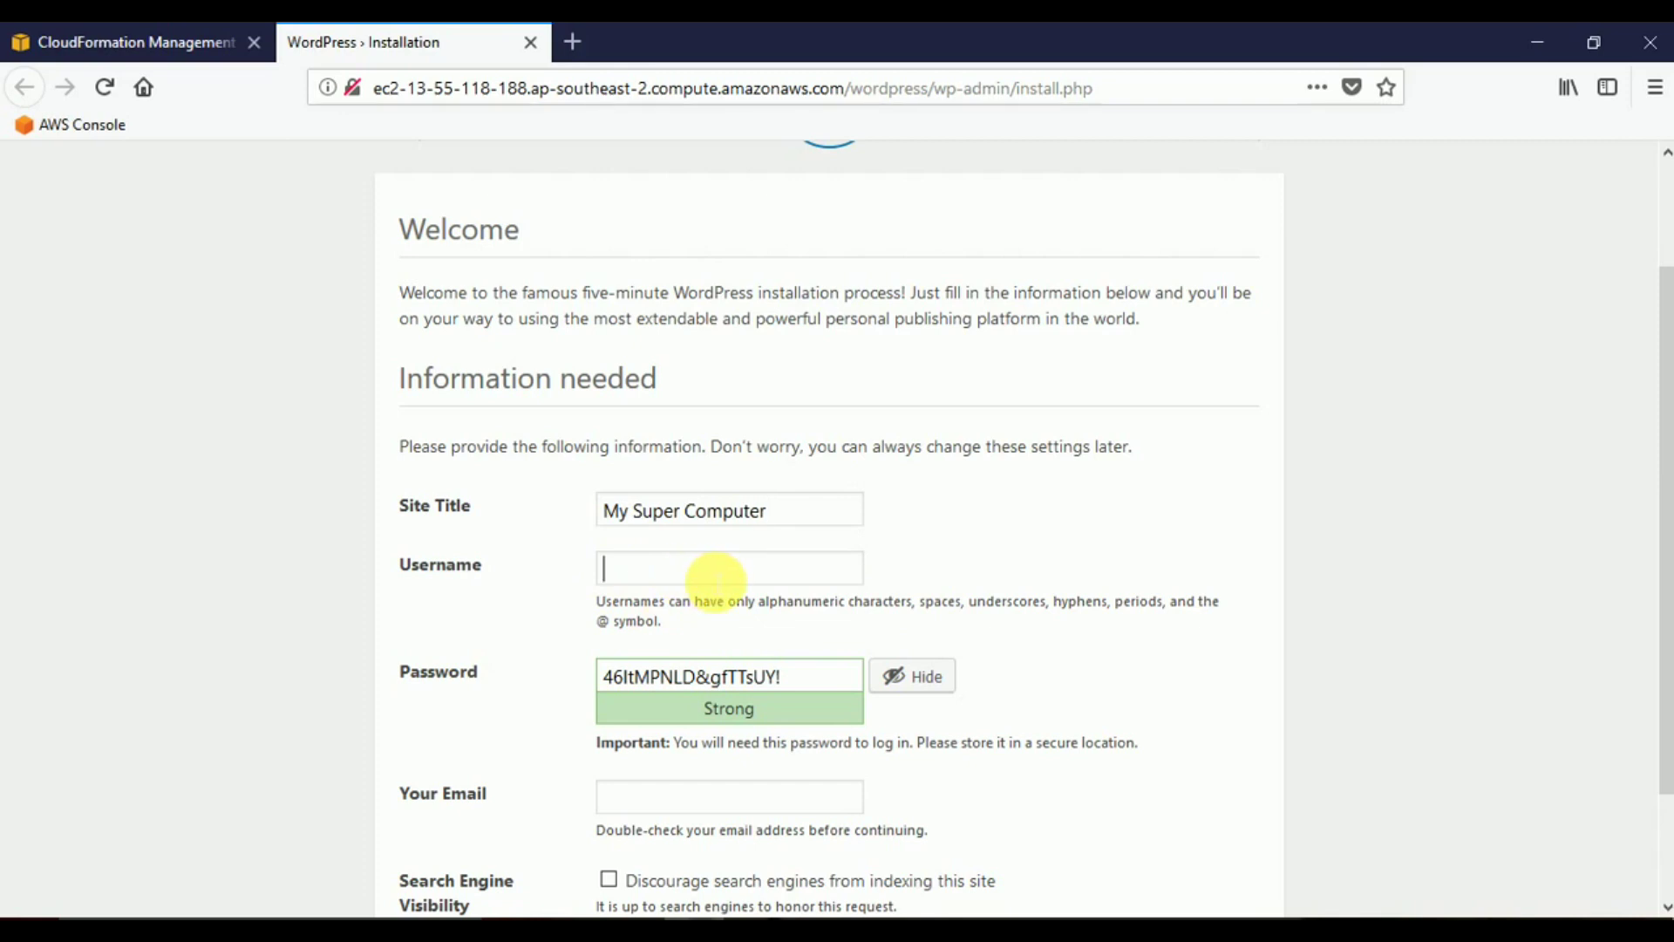
text(user)
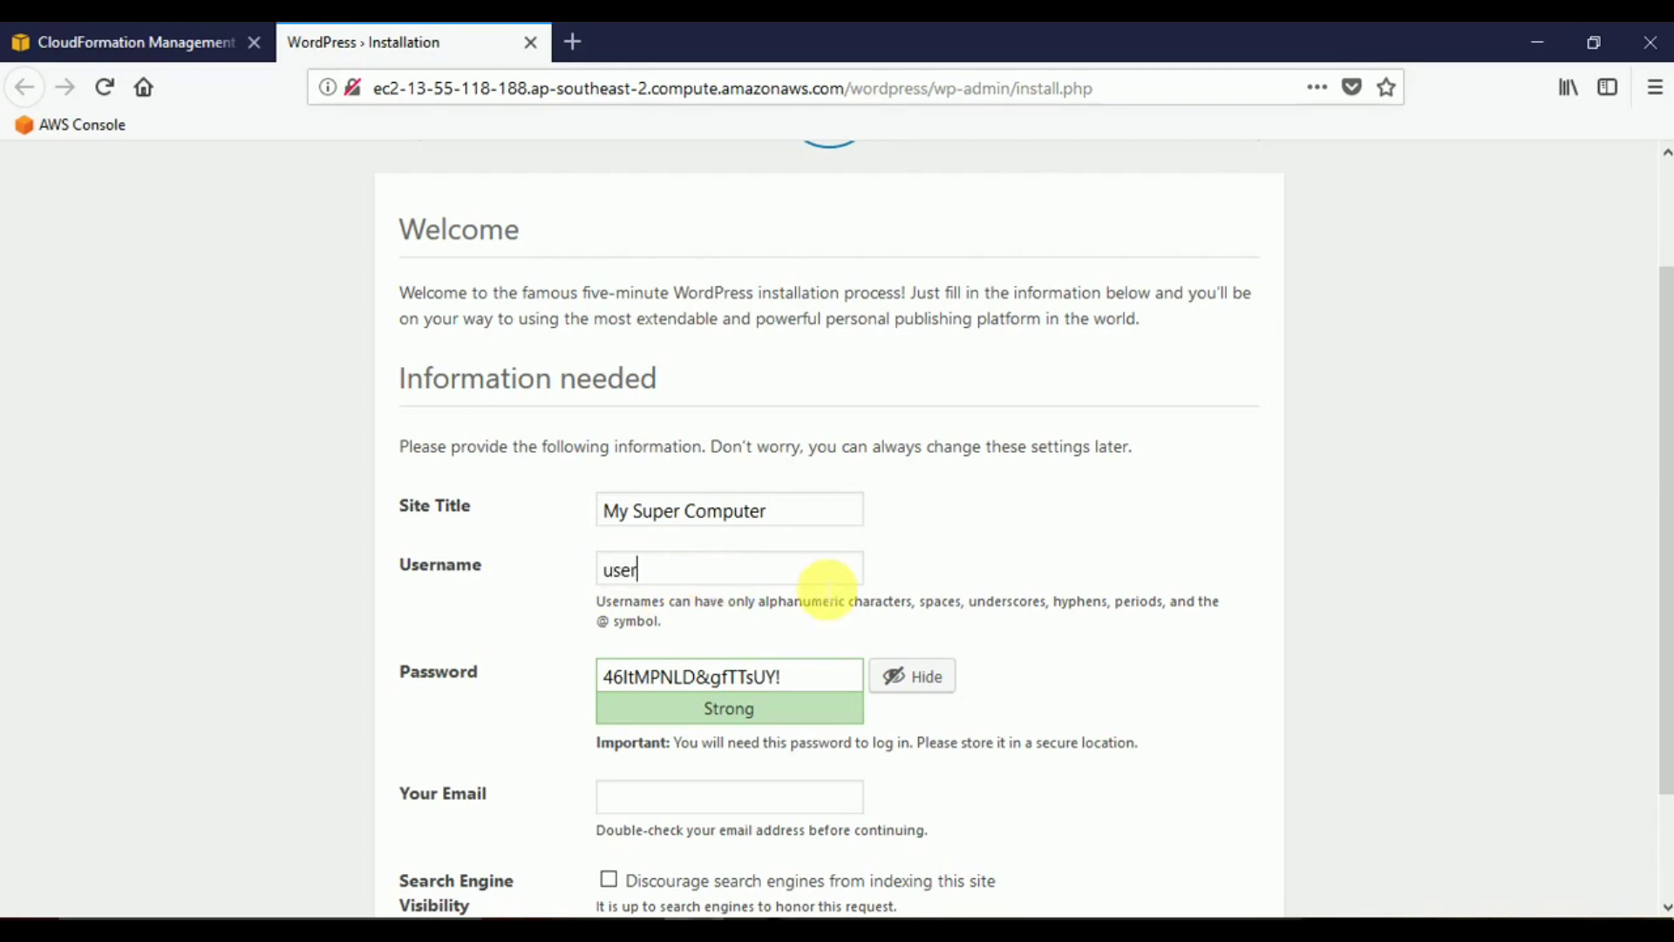
drag(818, 687, 568, 671)
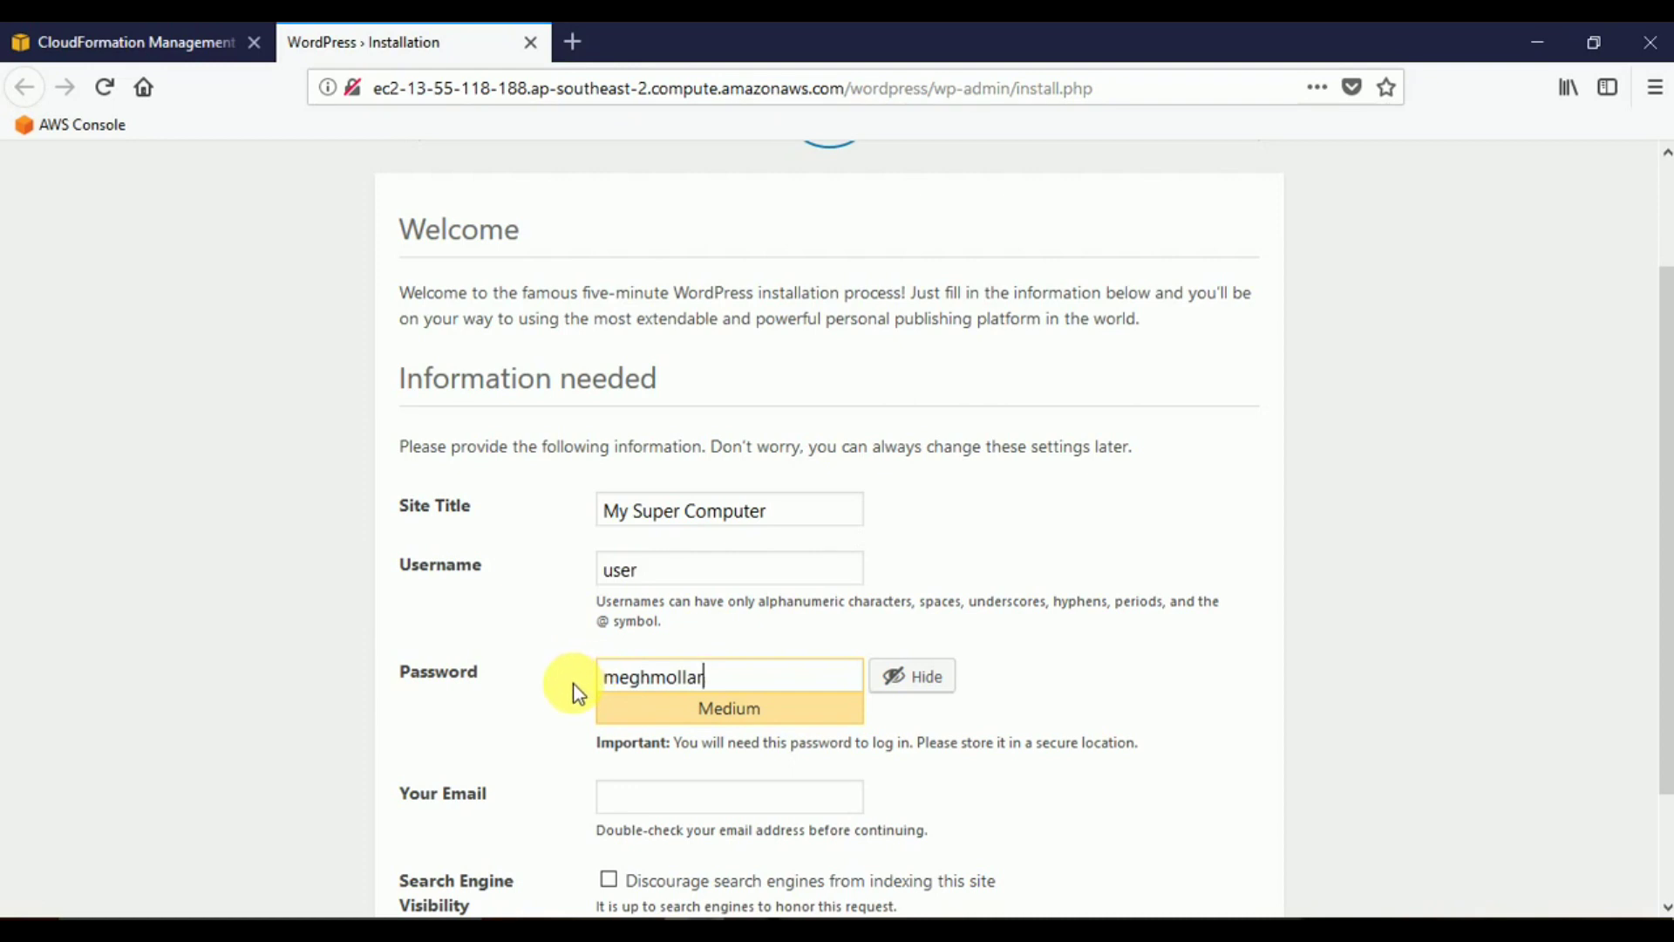
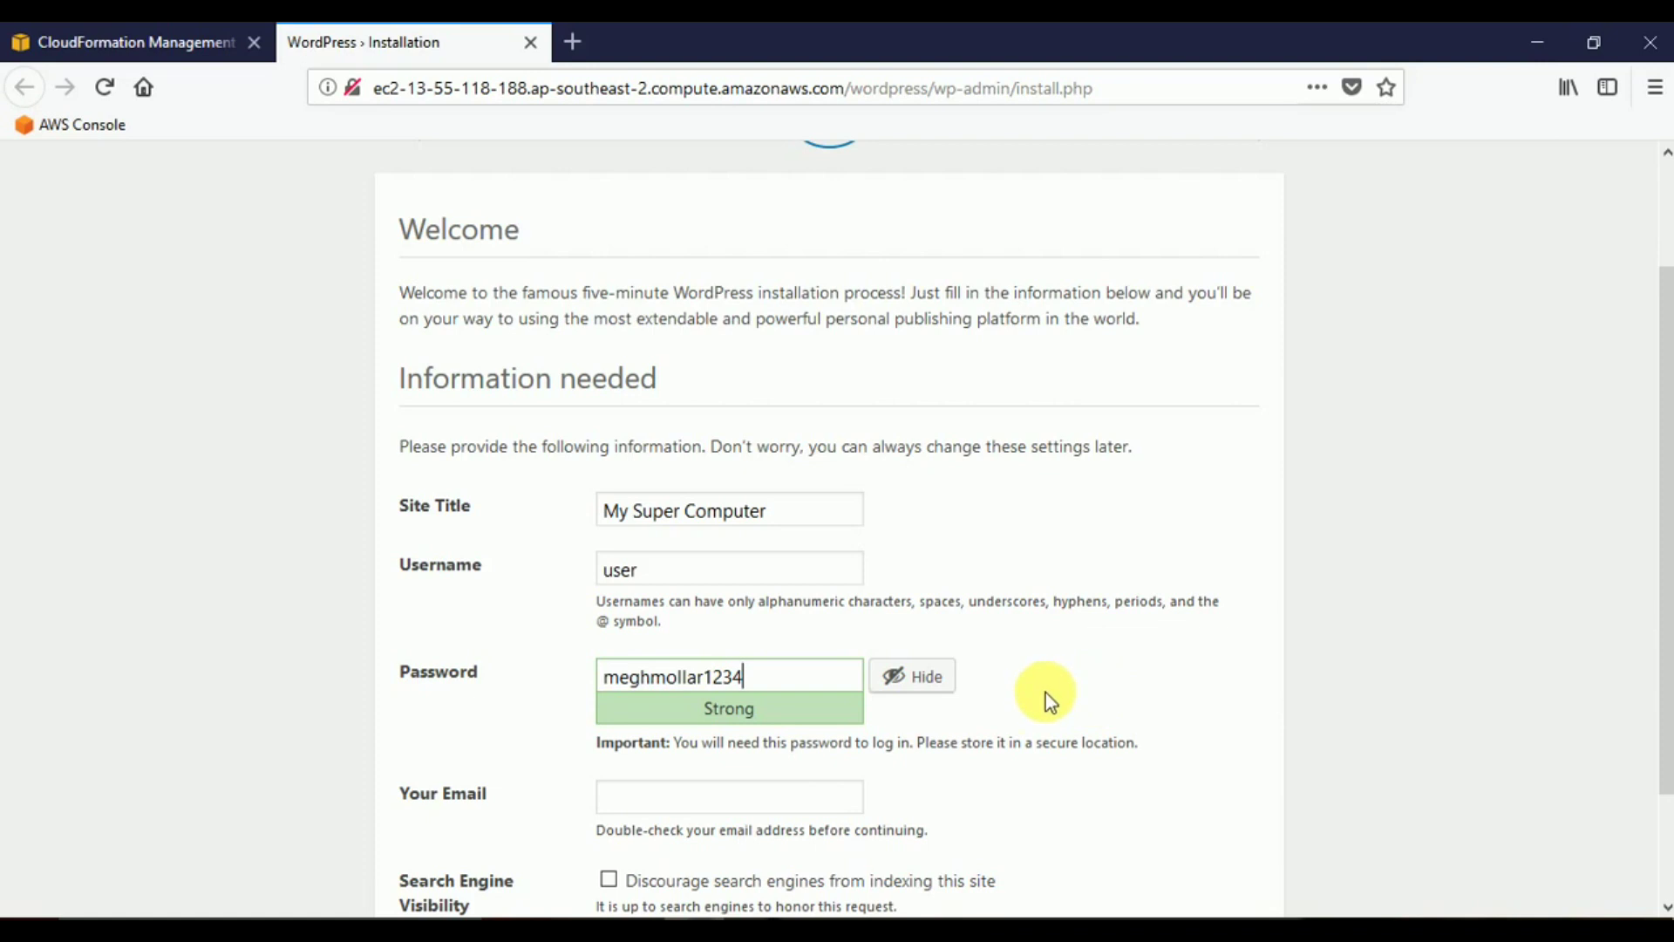
click(934, 680)
click(938, 684)
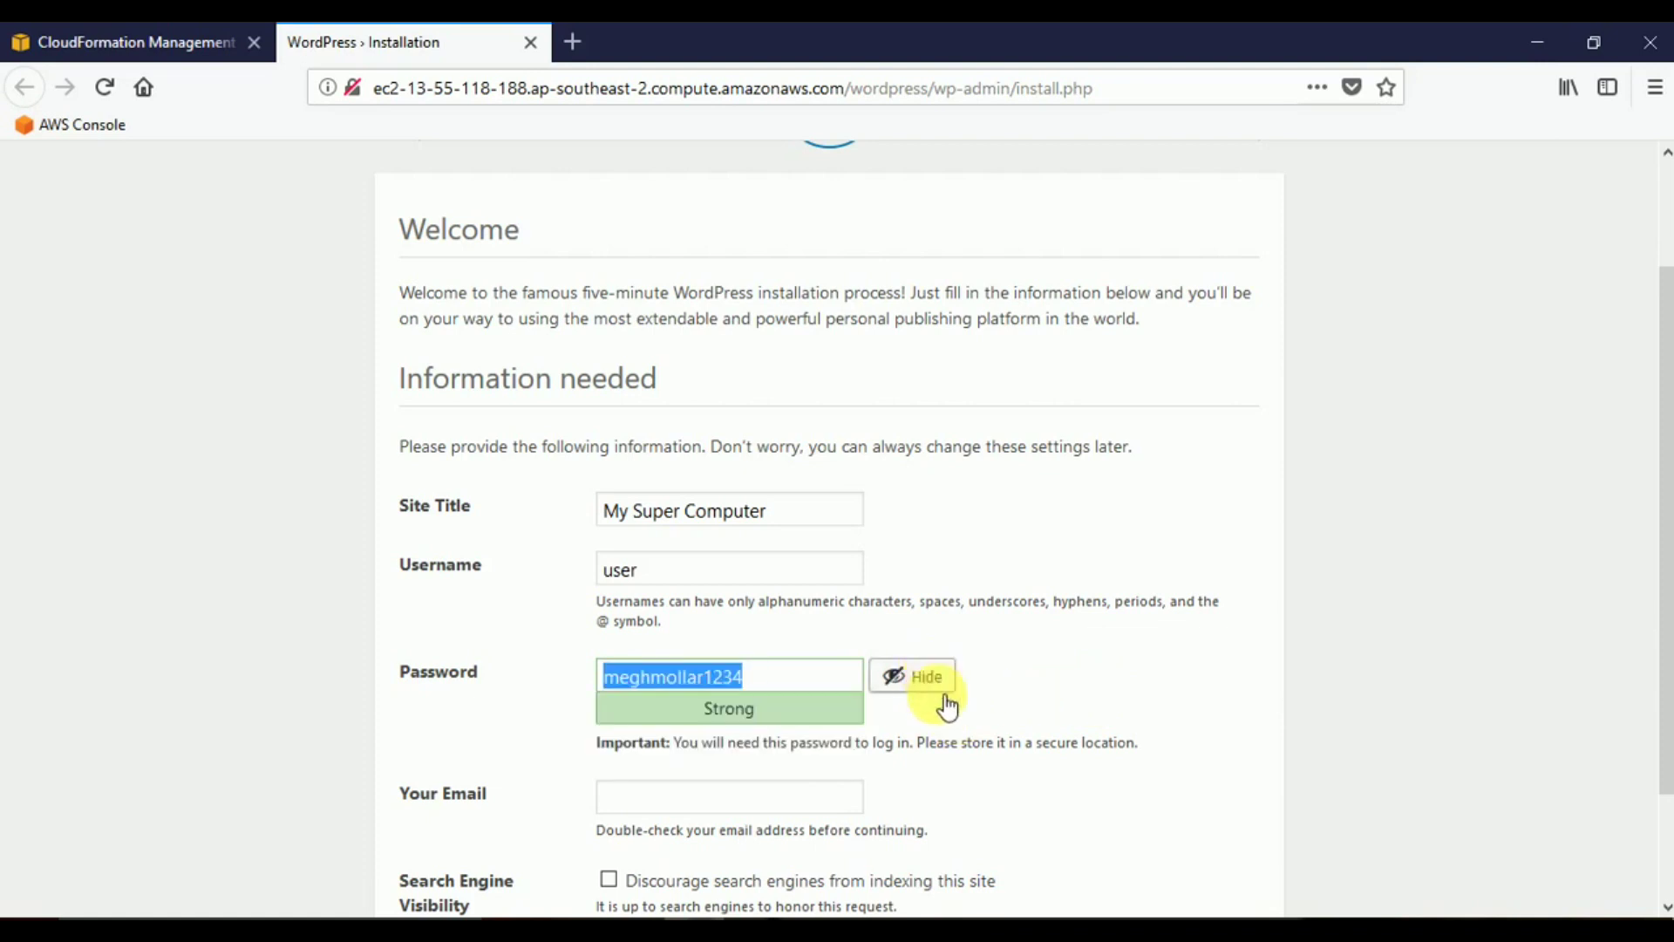
click(1063, 704)
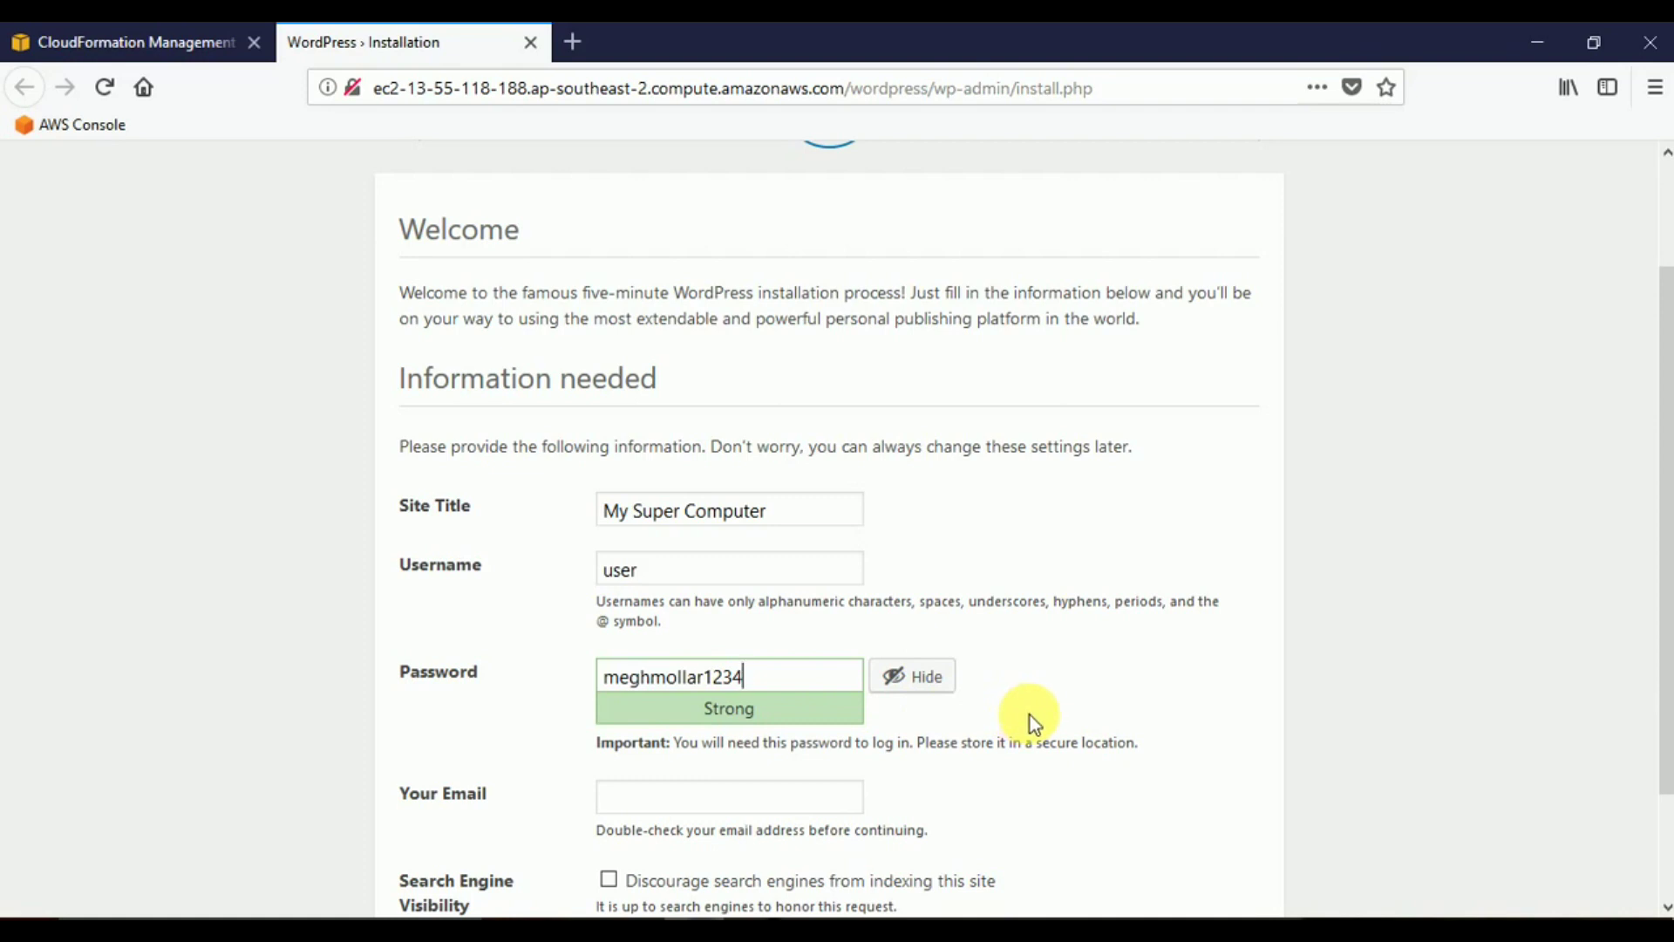
Fill in the admin e-mail address, discourage search-engine indexing, and install WordPress
scroll(1029, 715, down, 2)
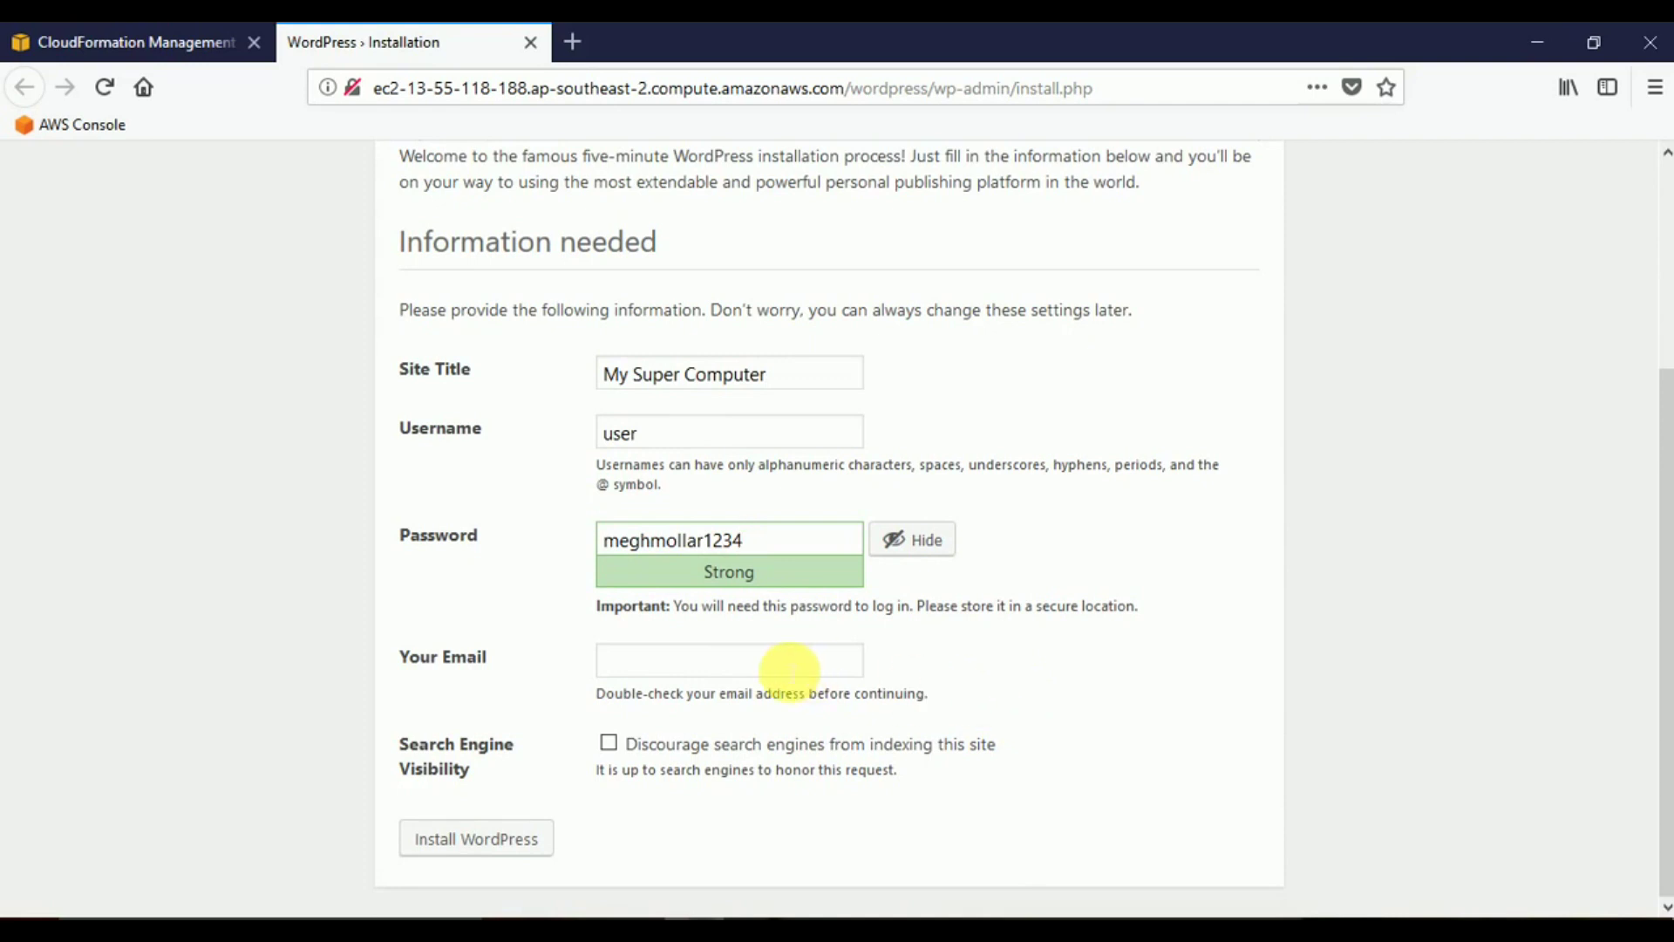
click(790, 670)
click(789, 670)
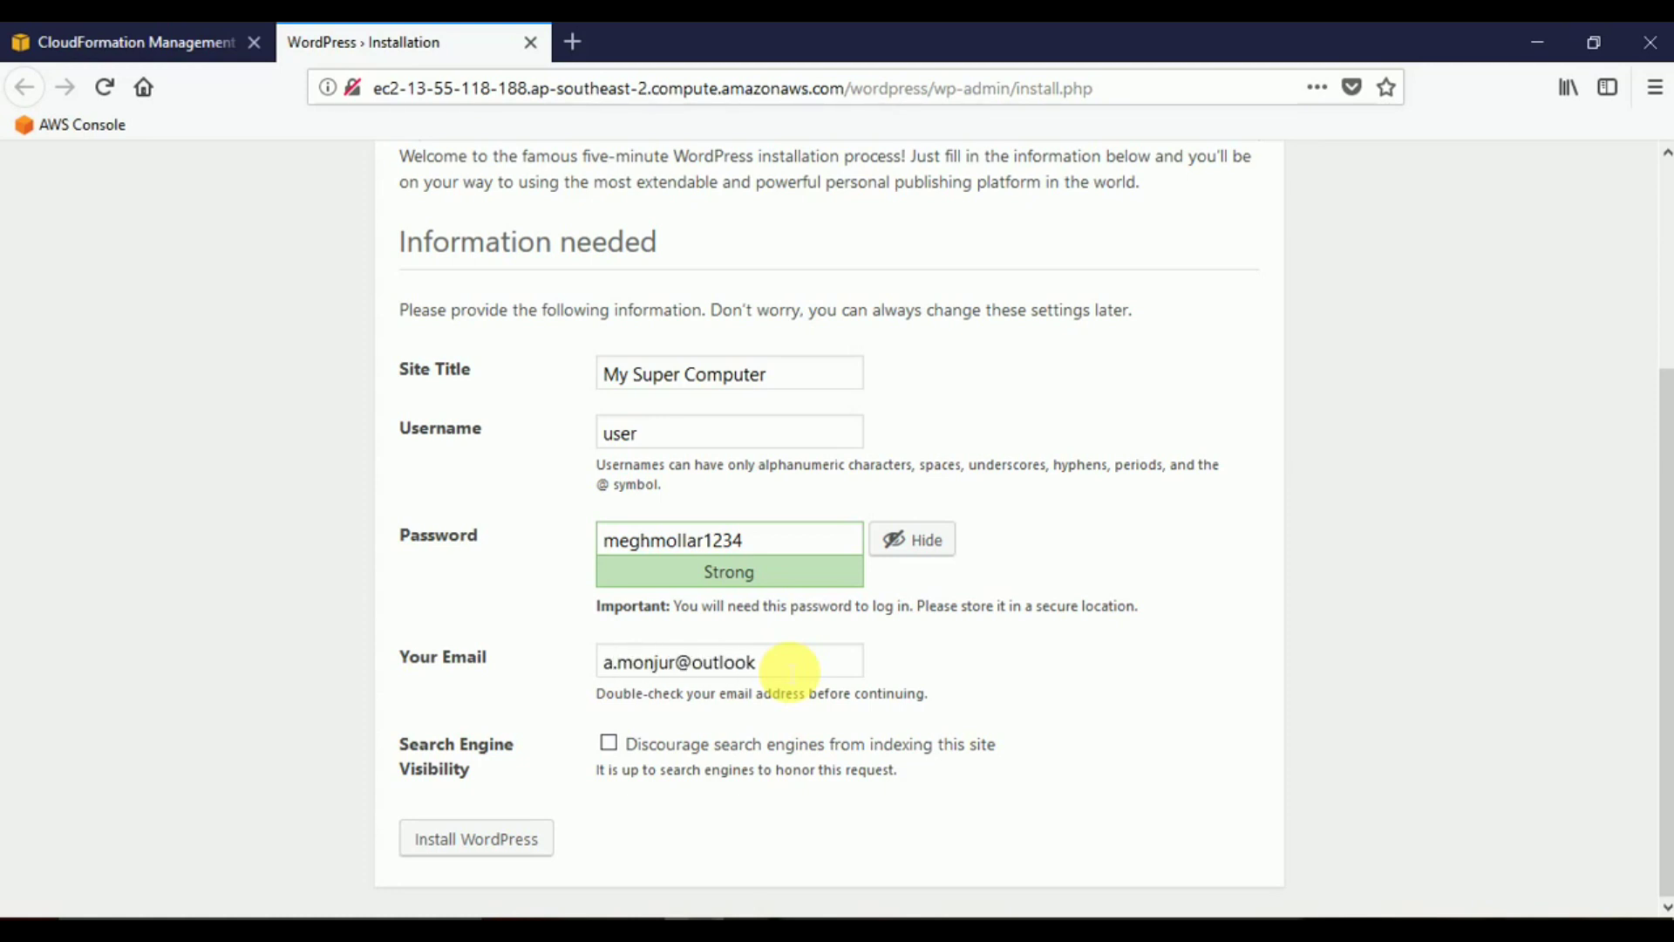
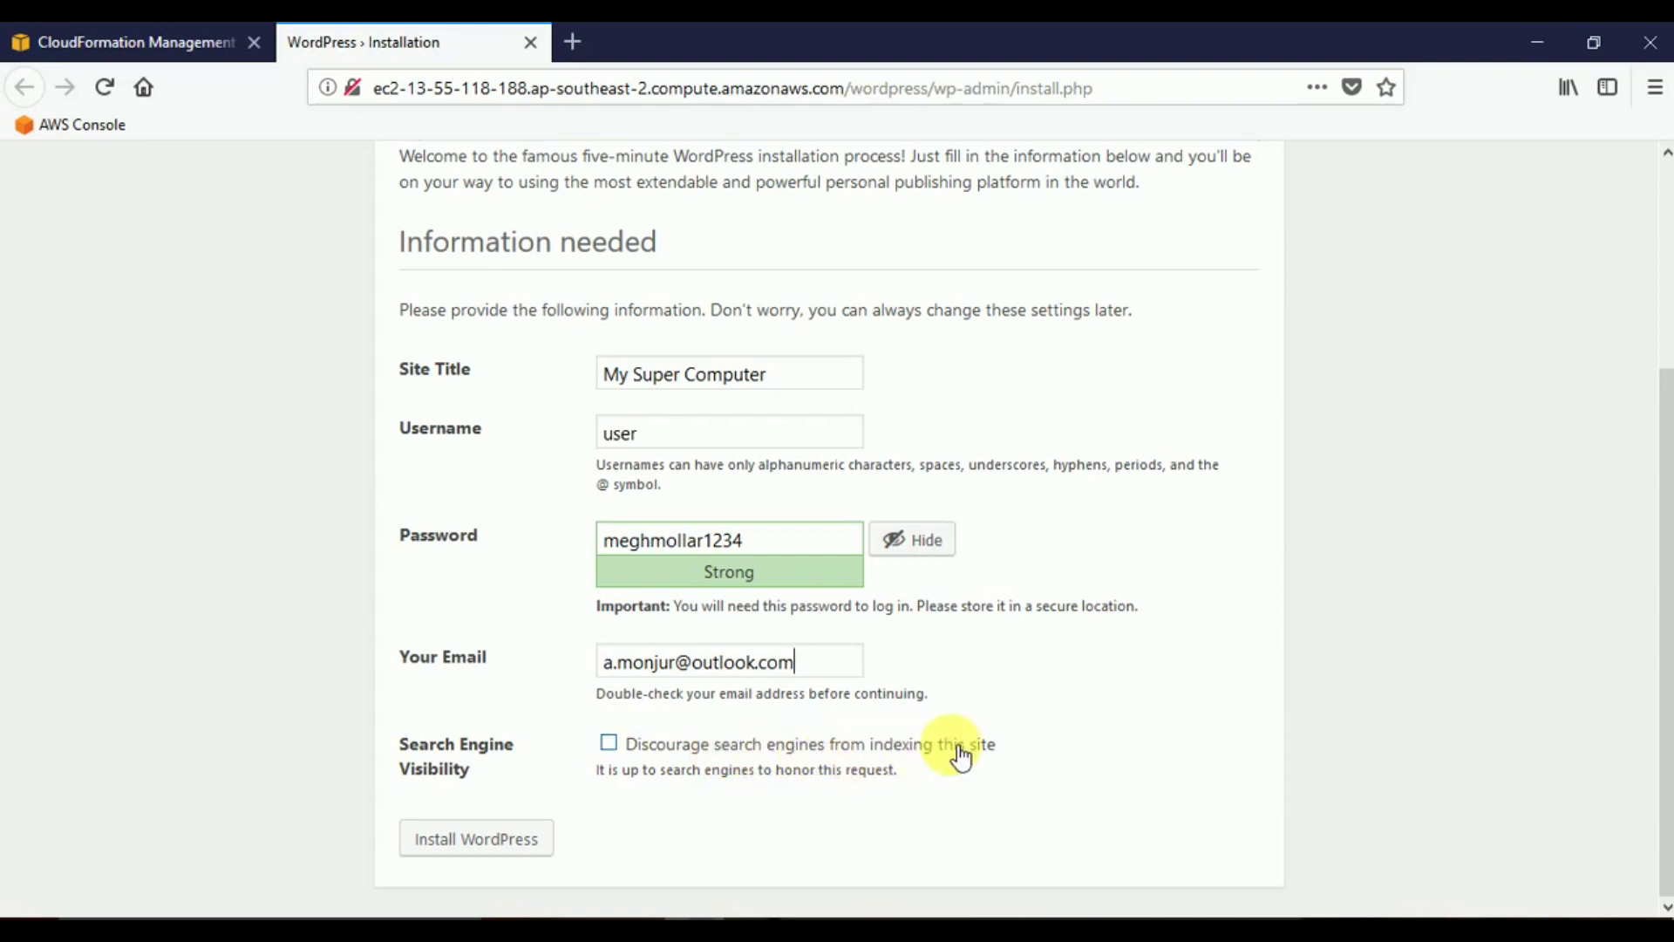
click(608, 743)
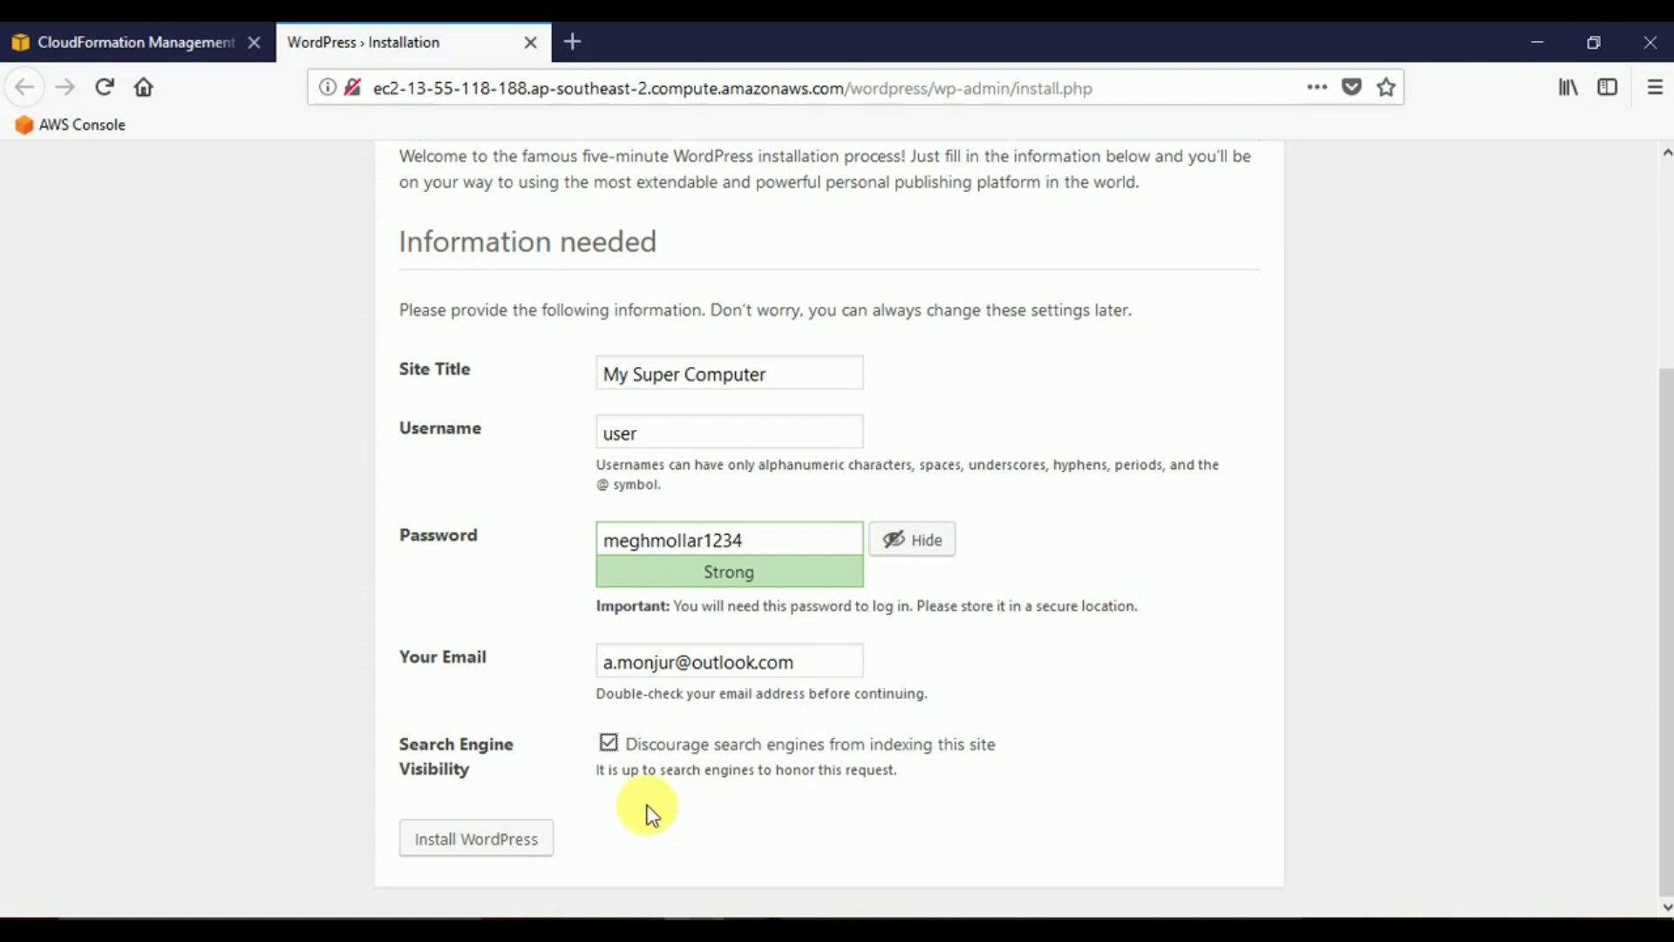
click(510, 848)
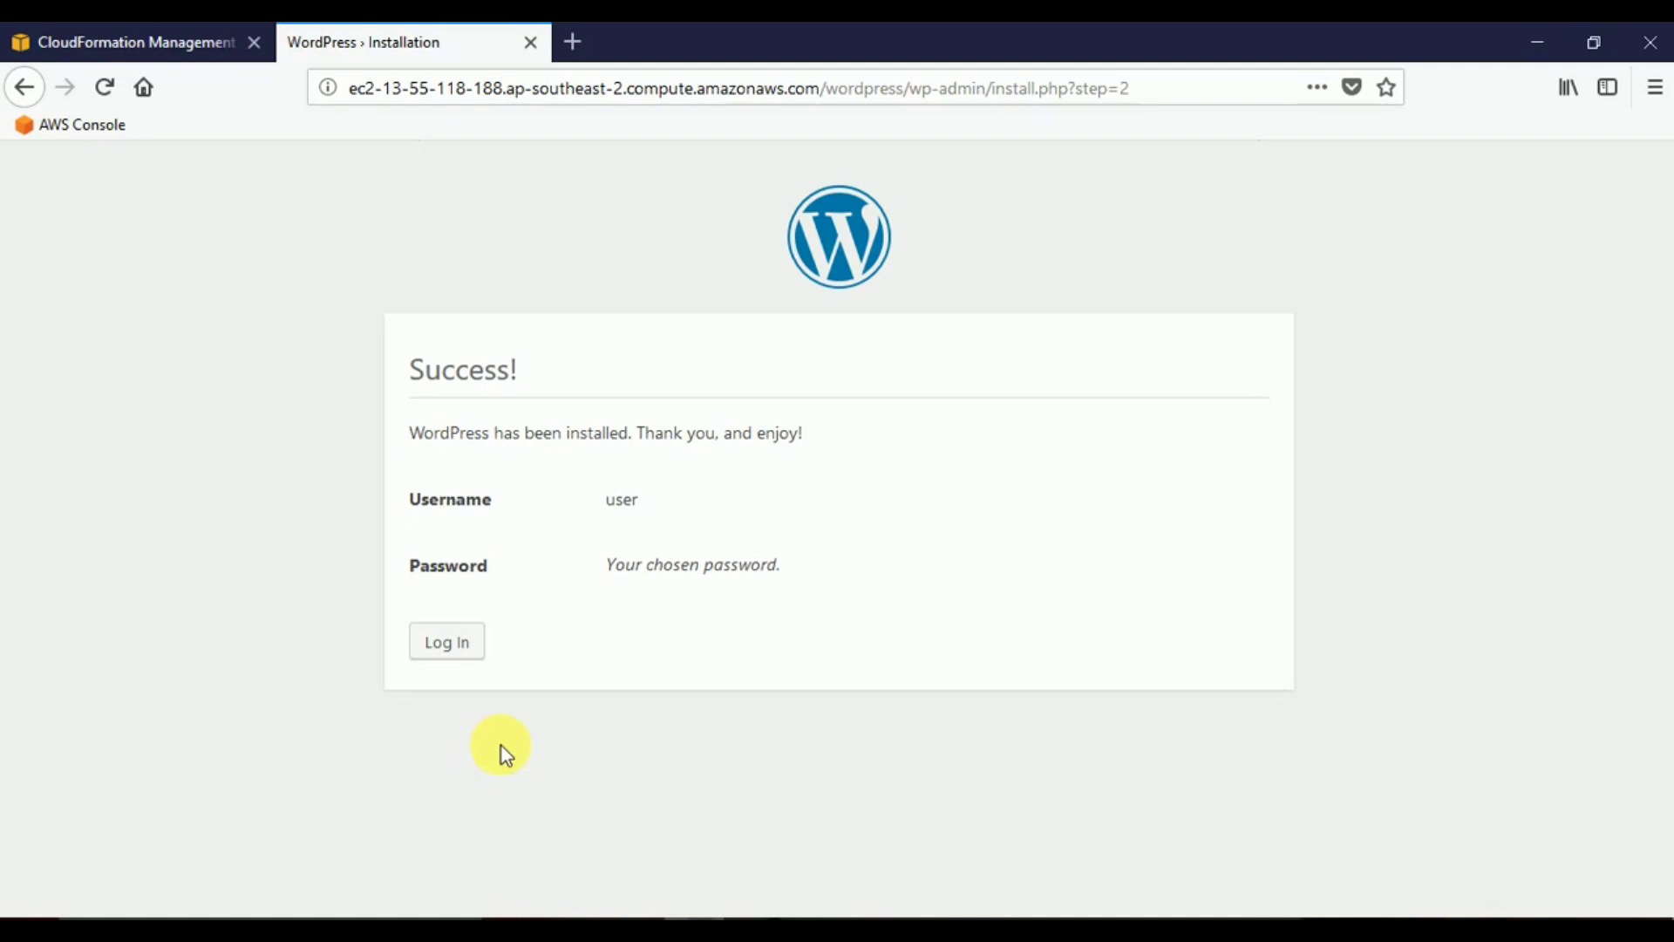
Log in to the WordPress dashboard as user with the admin password, then log out
click(457, 652)
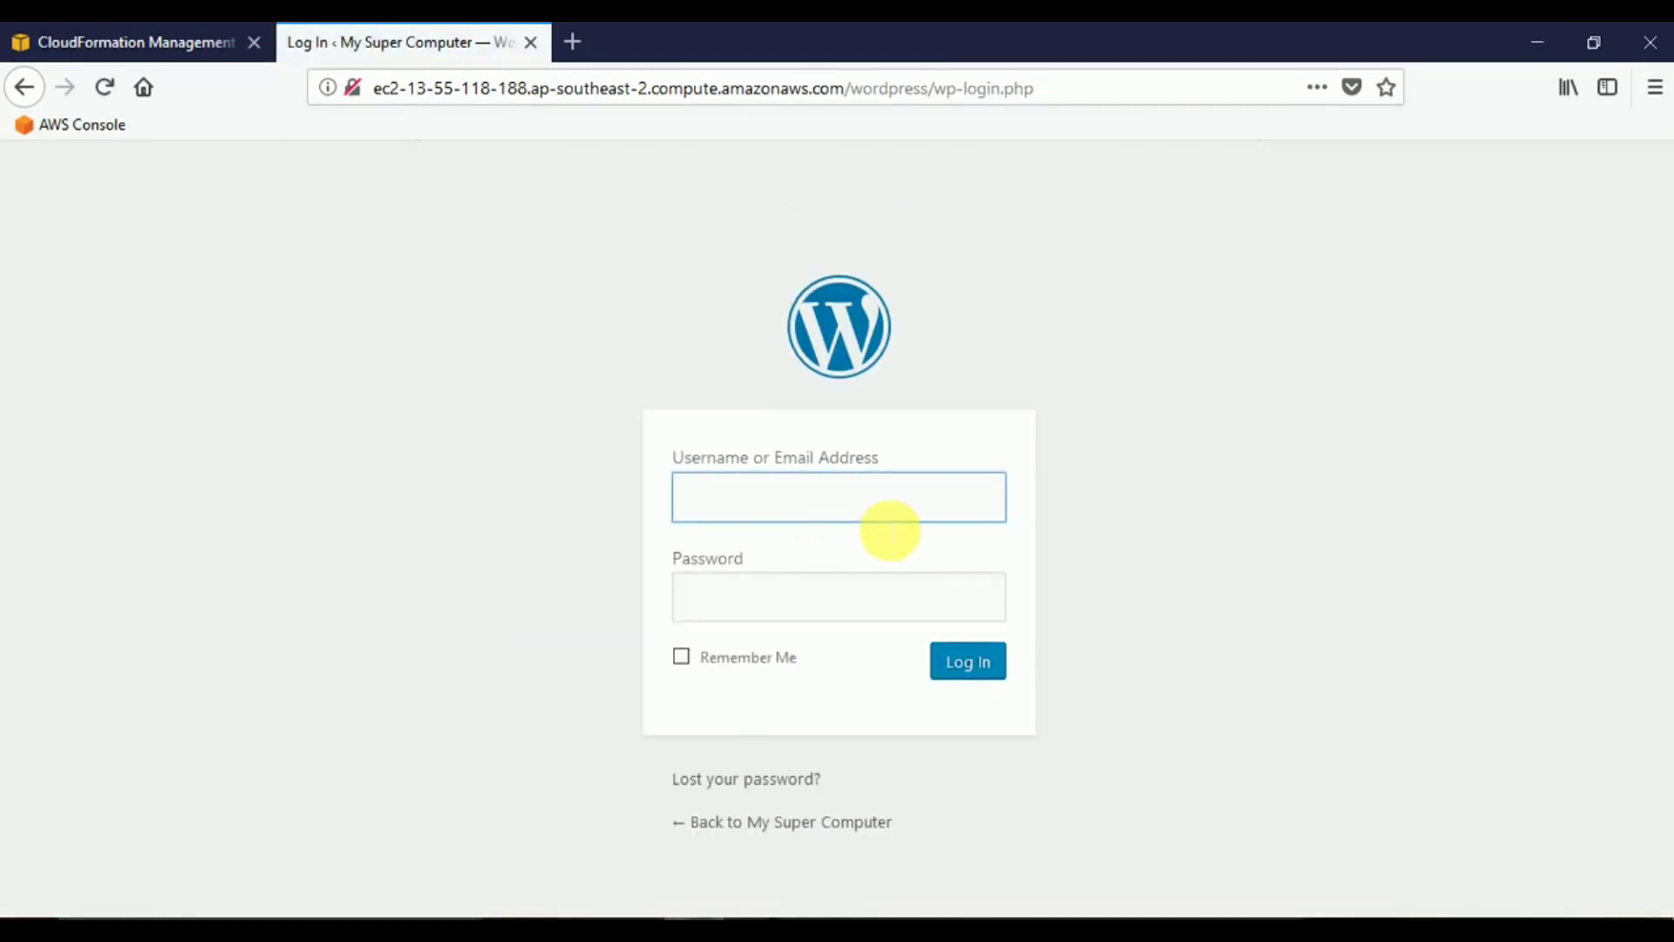
text(user)
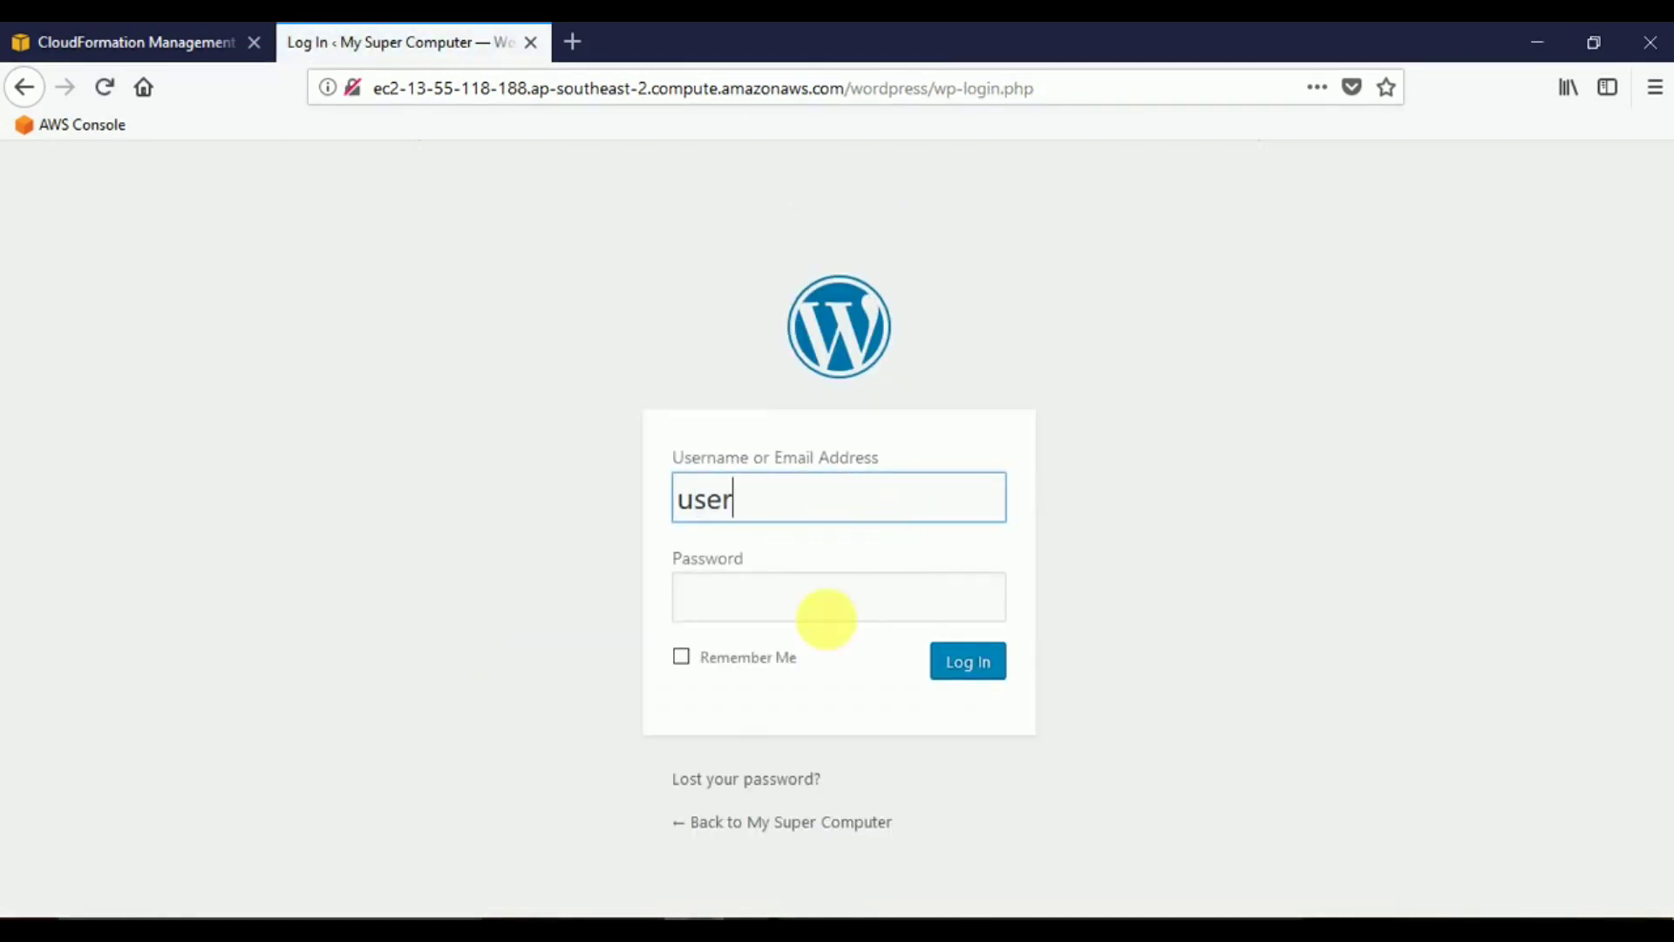
click(830, 596)
text(•••••••)
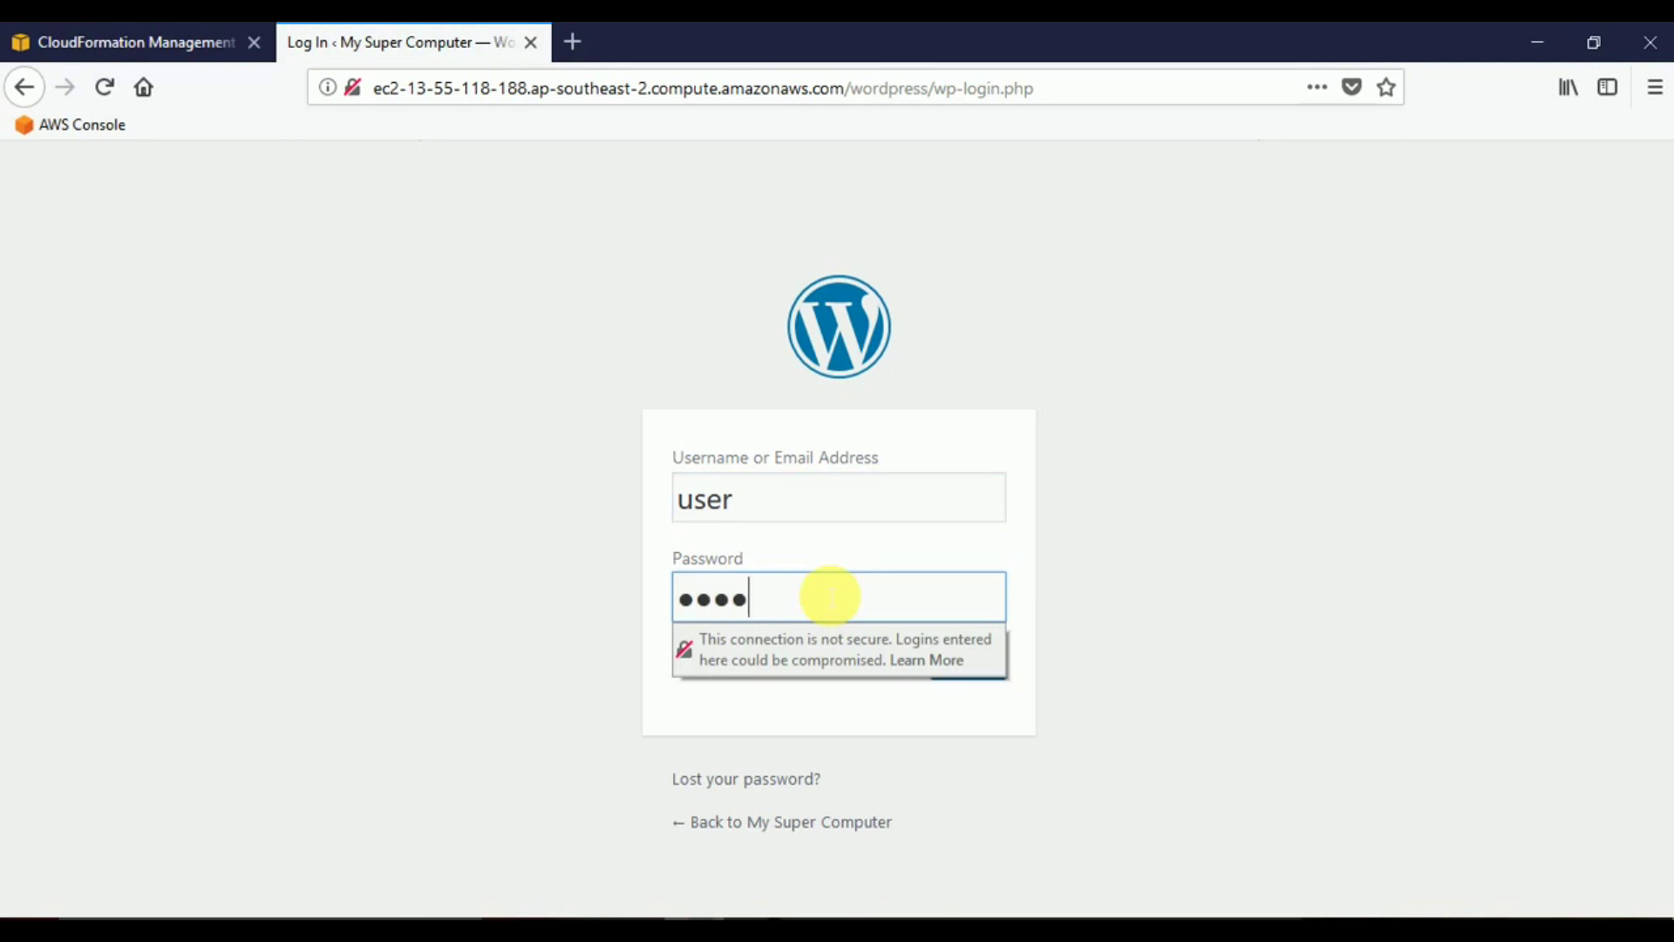
text(•••••••)
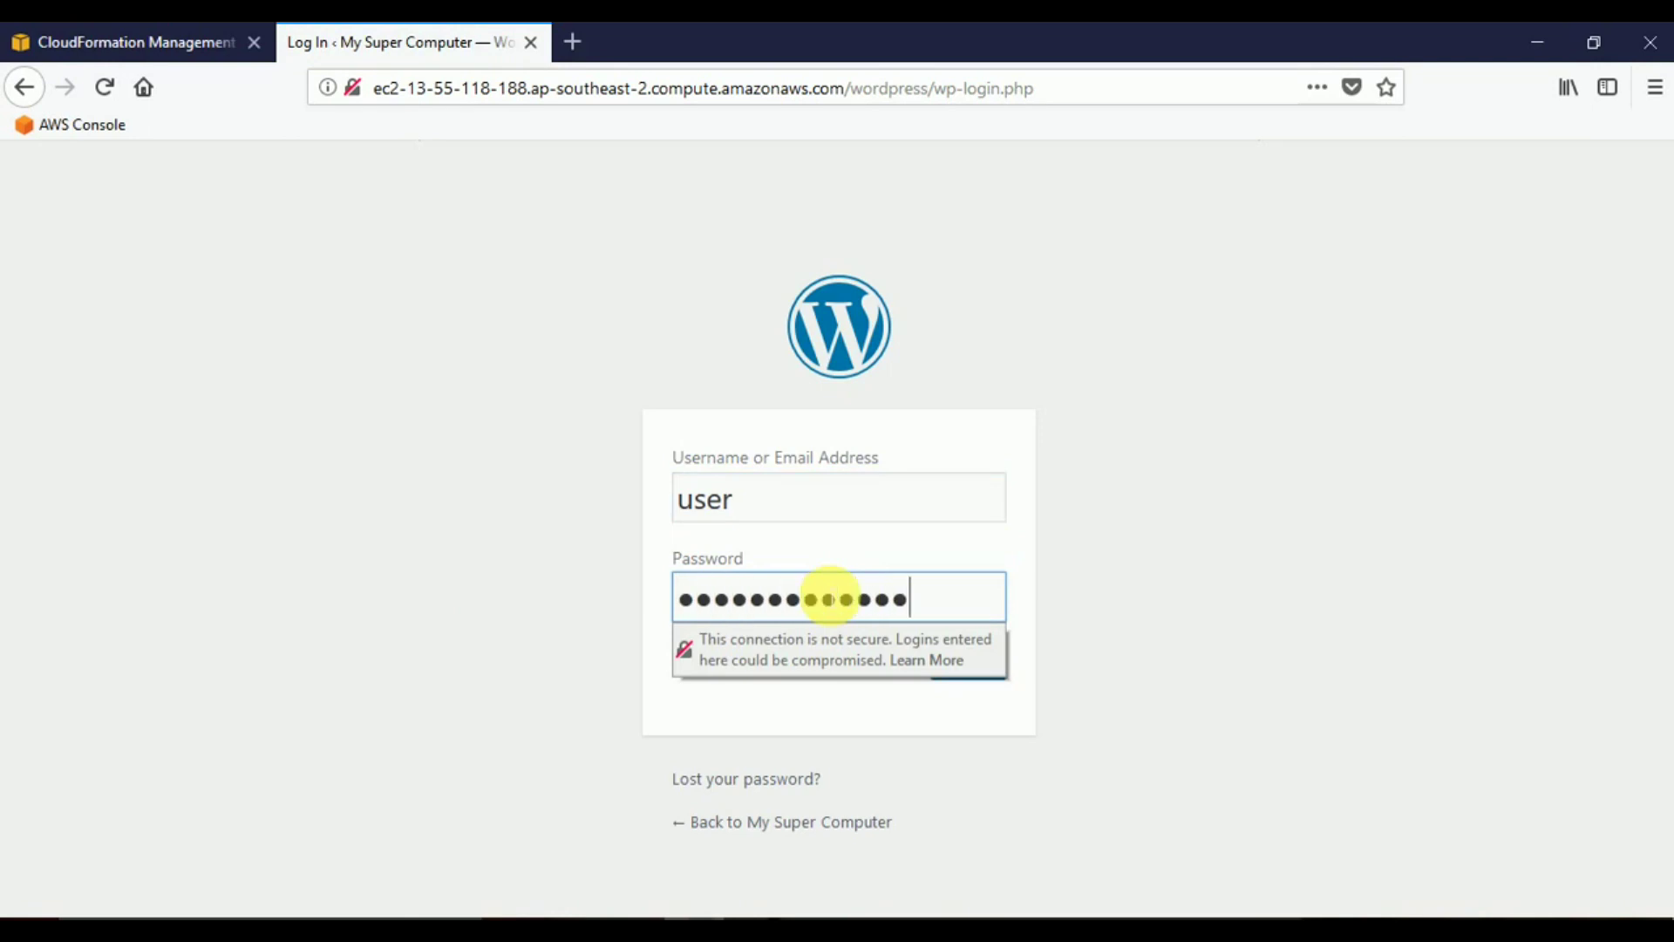
click(1169, 640)
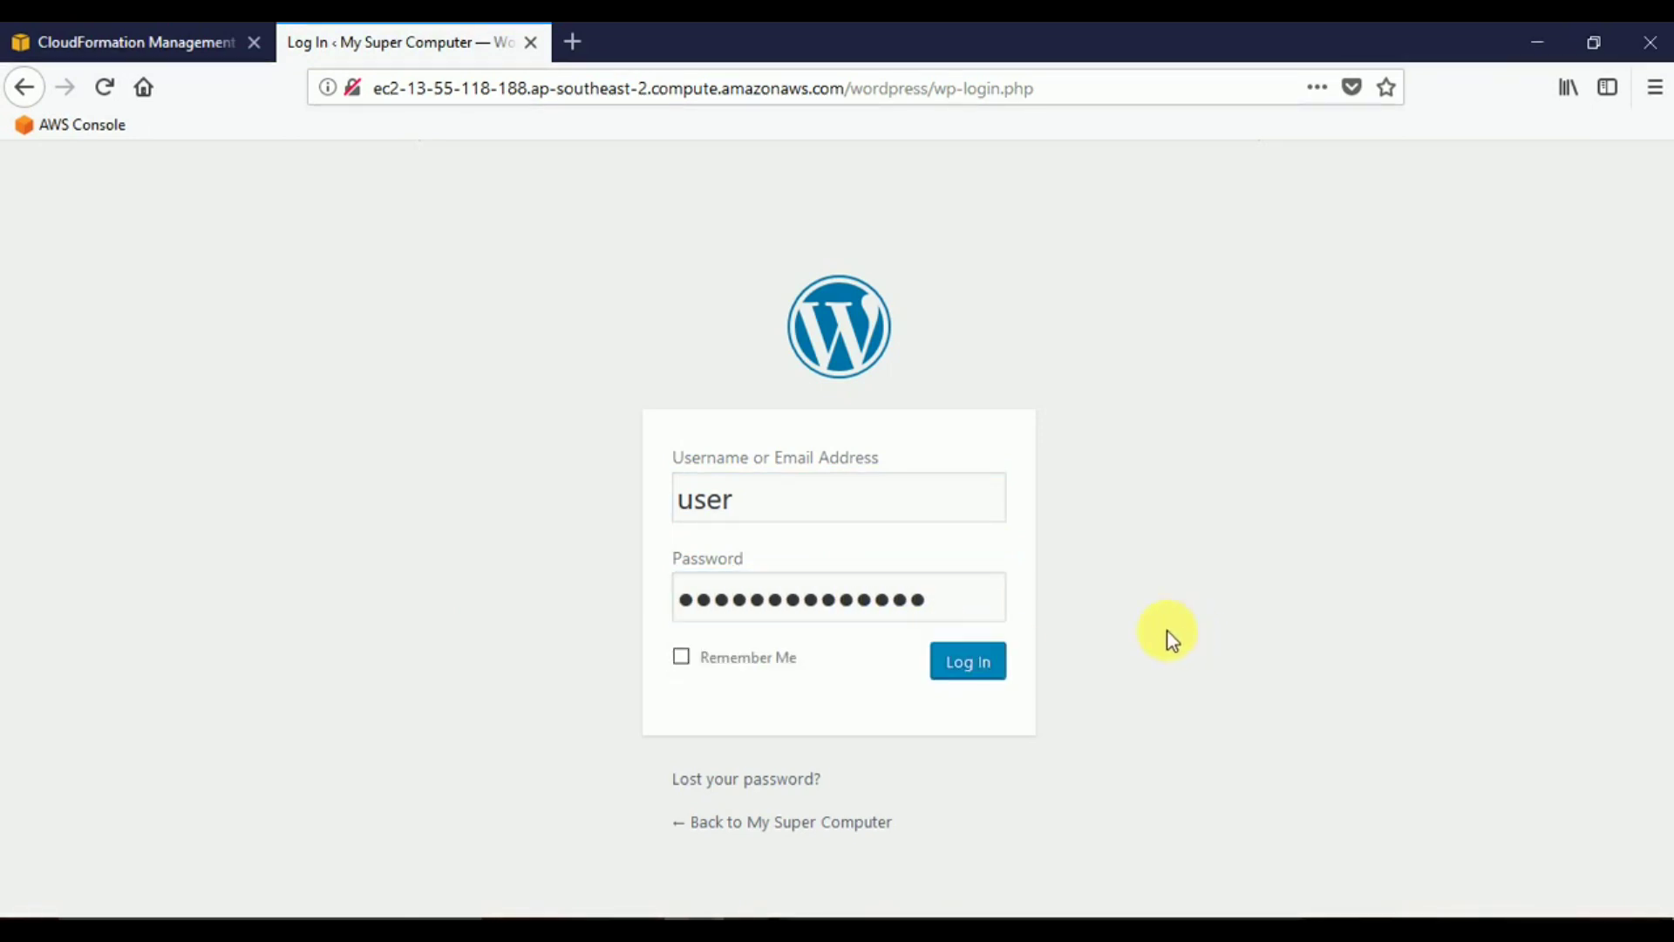
click(992, 668)
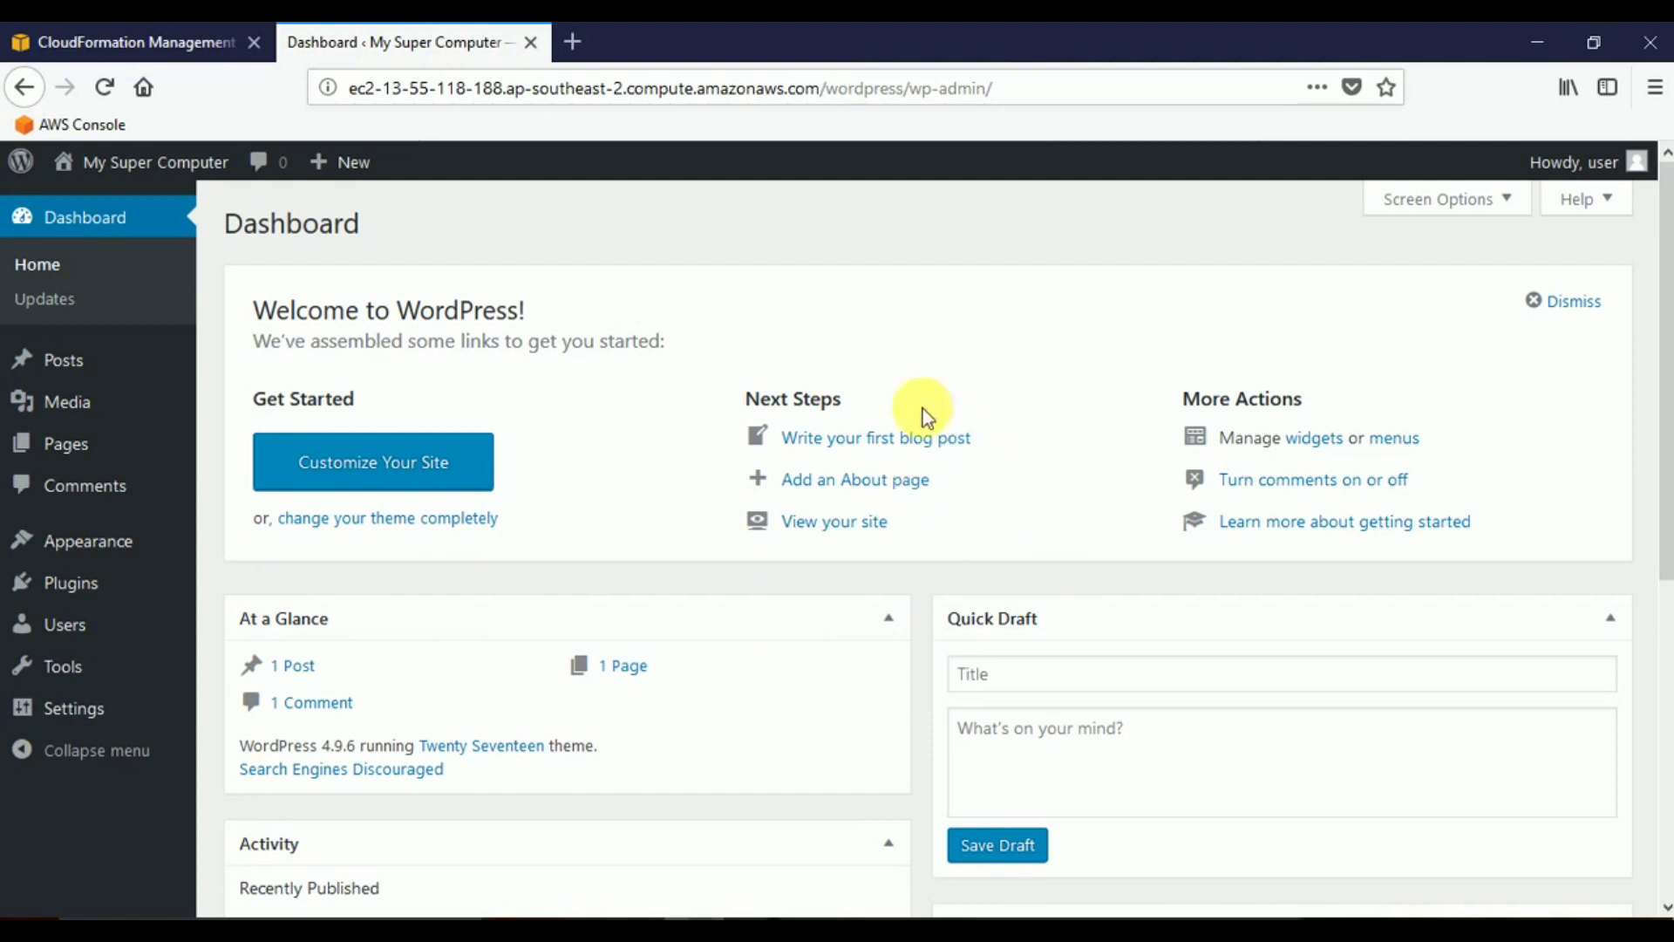
mouse_move(1588, 168)
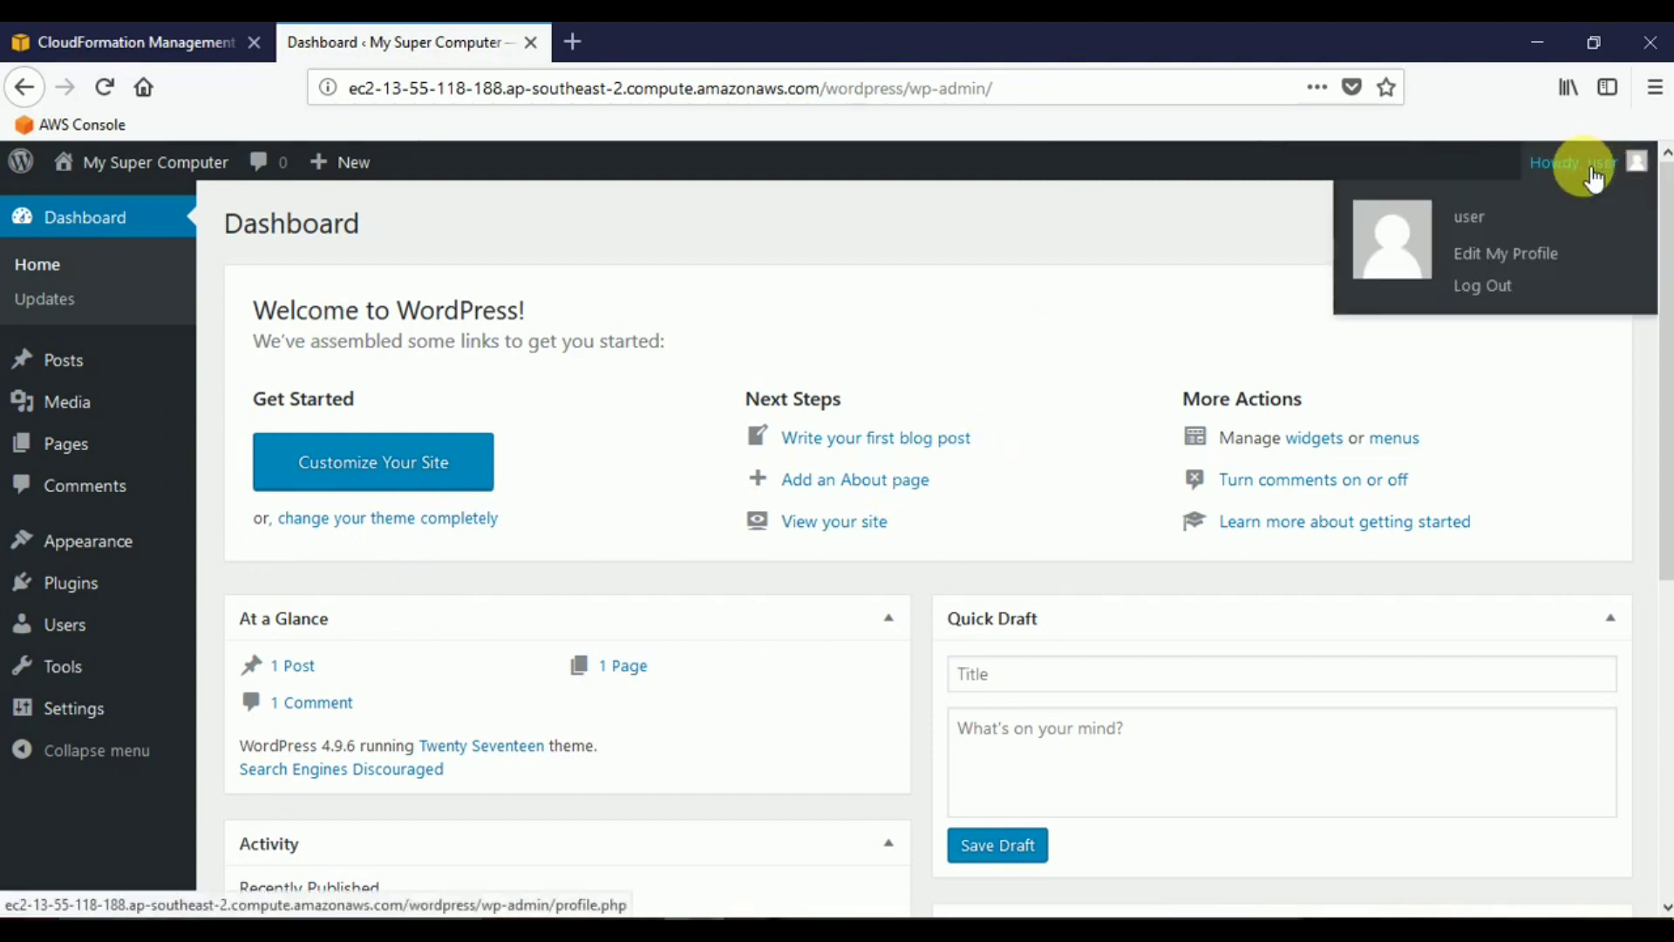
click(1500, 294)
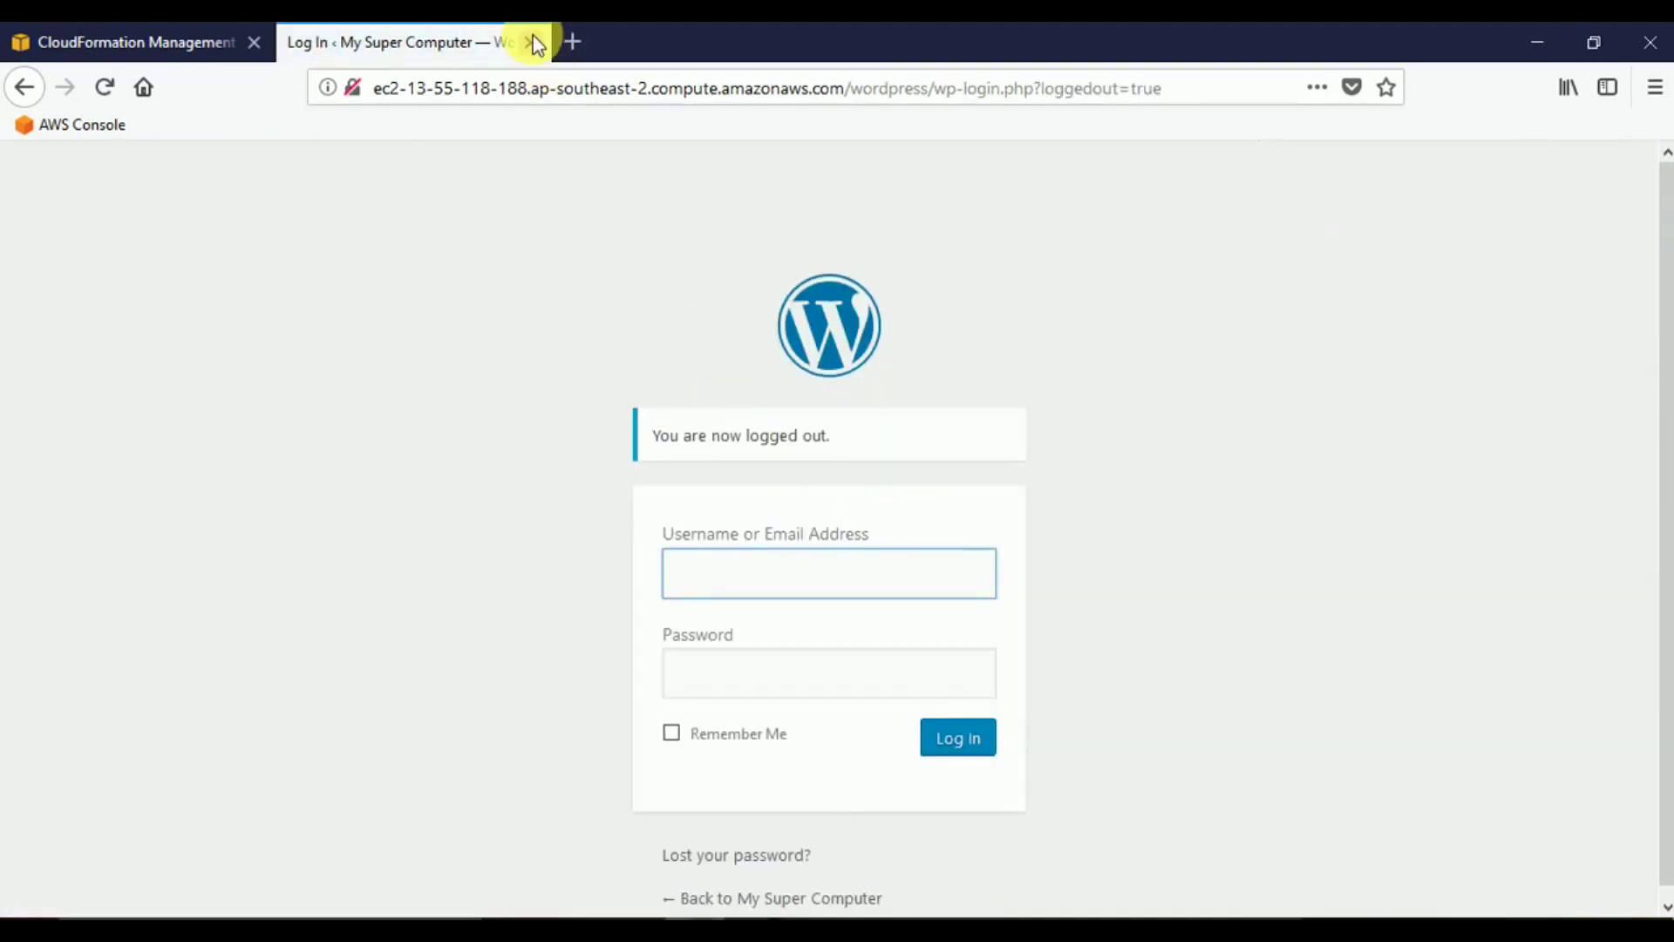
Browse the public My Super Computer site and its Hello world! post, then close that tab
click(530, 42)
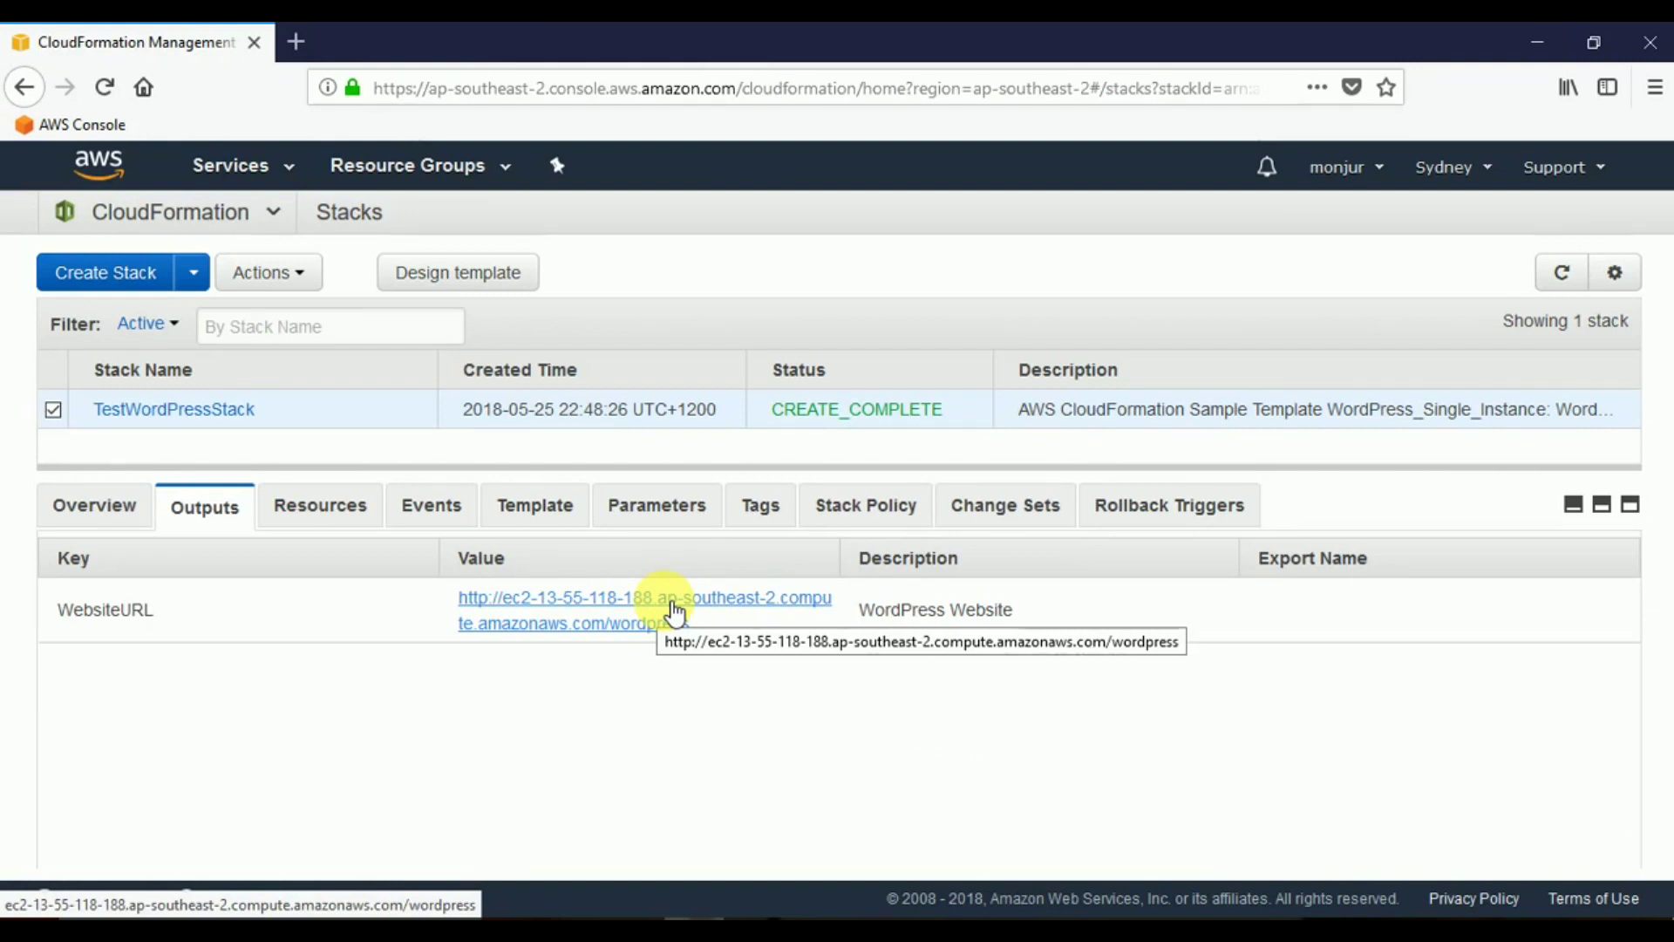
click(674, 610)
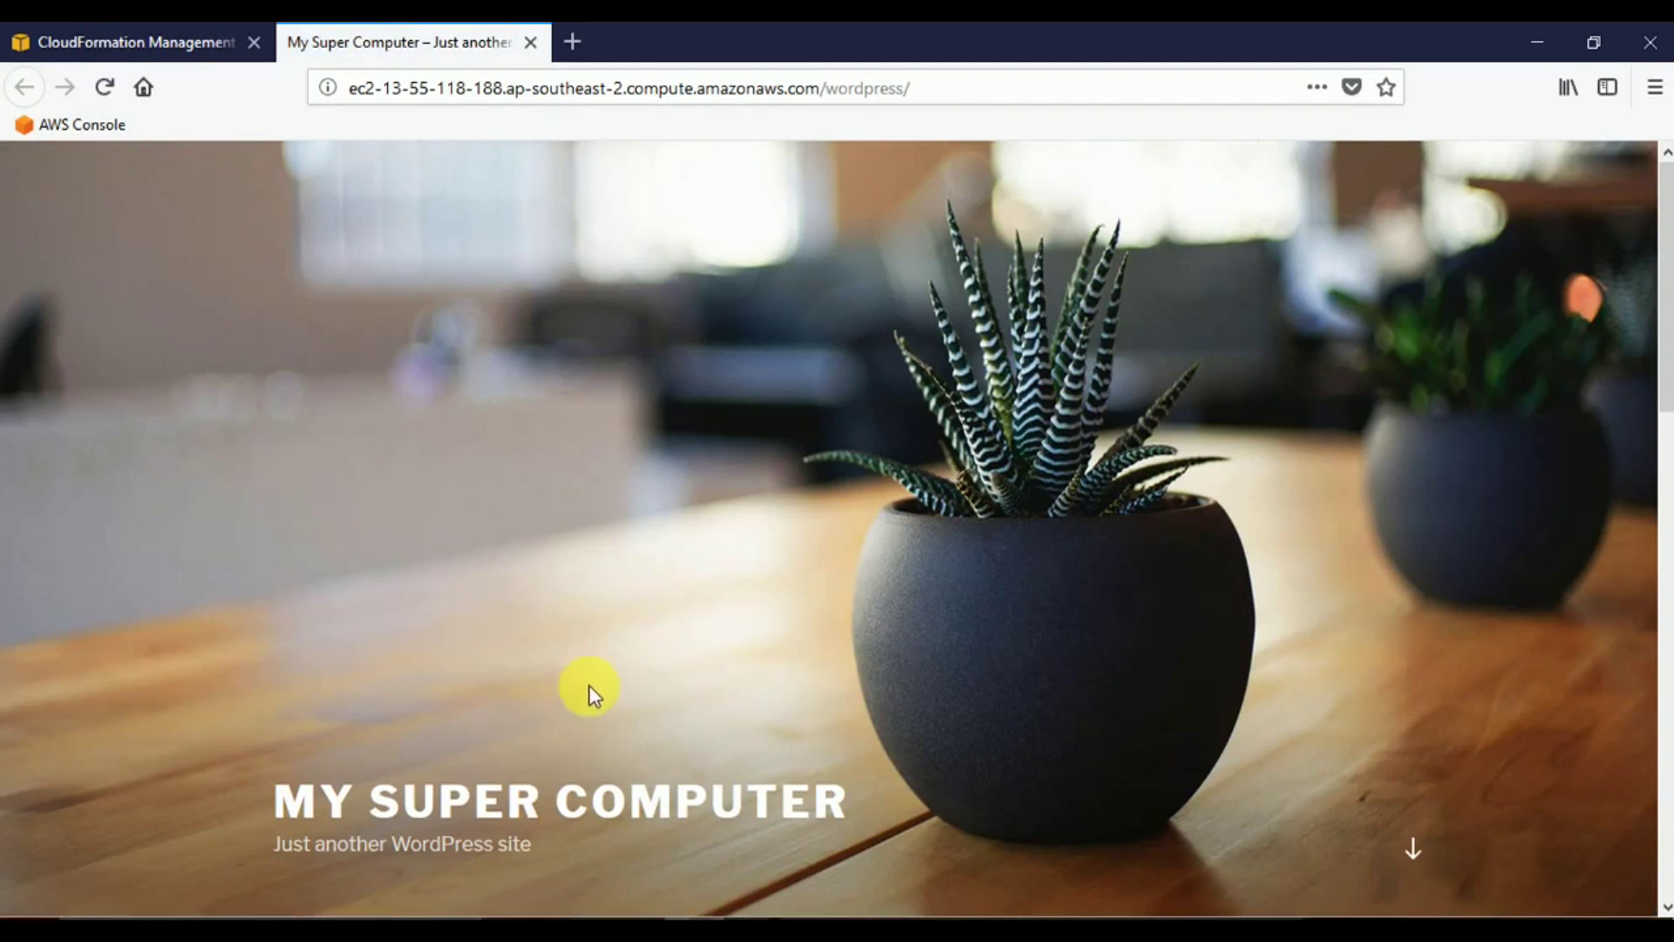
scroll(589, 684, down, 2)
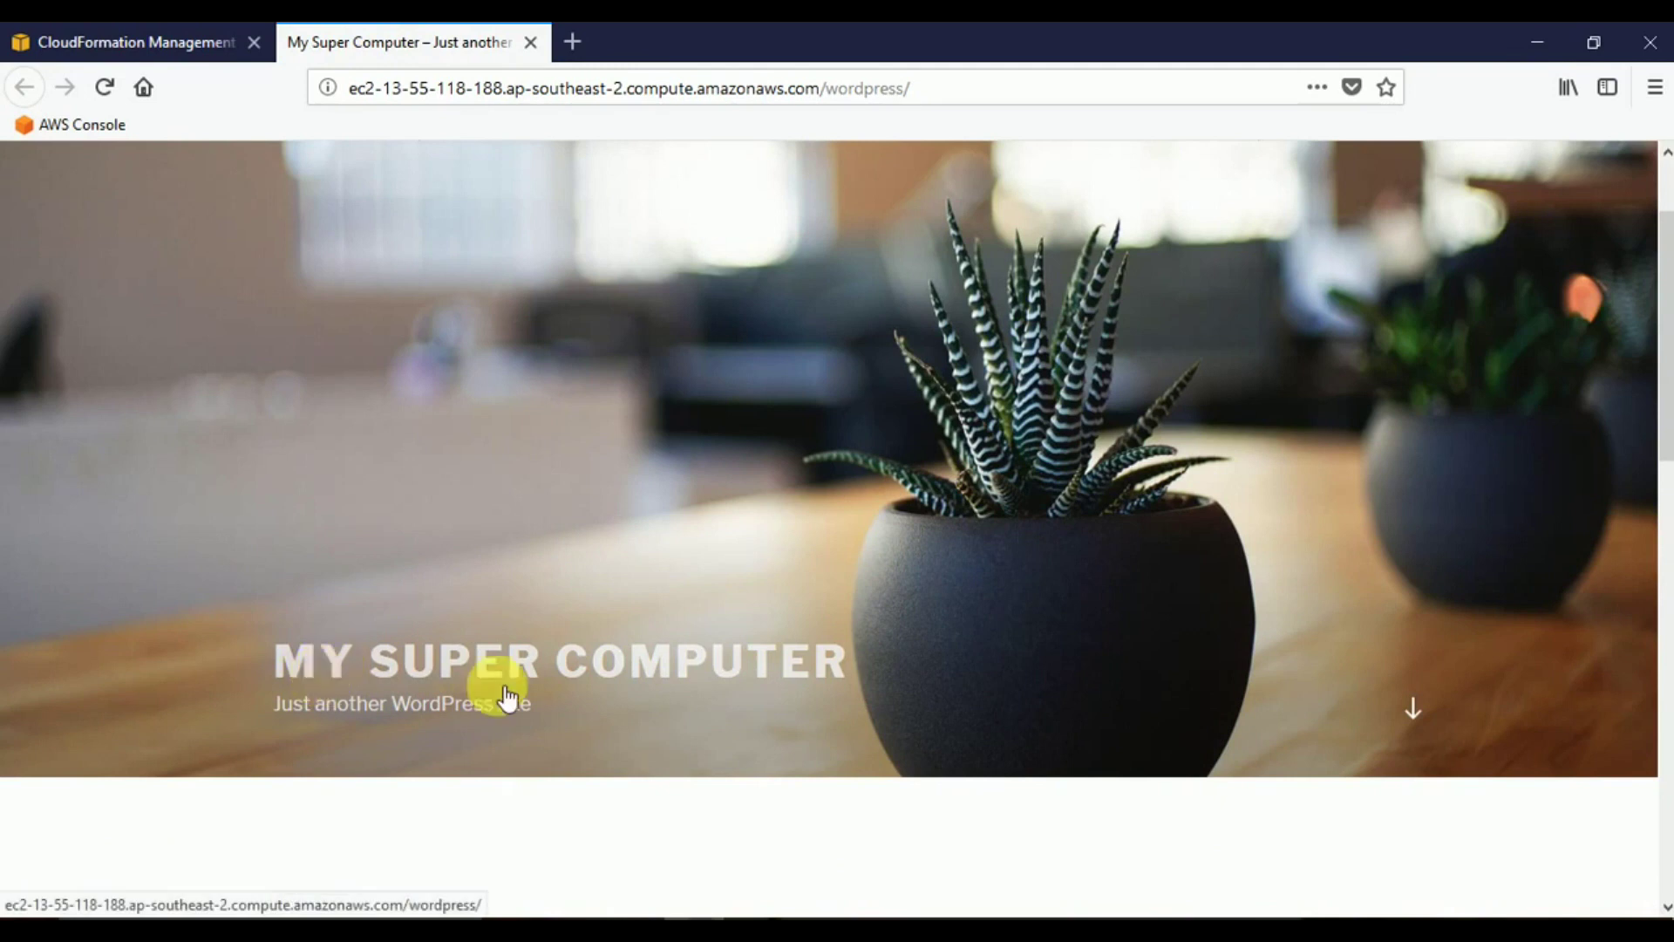
scroll(858, 525, up, 2)
scroll(858, 525, down, 10)
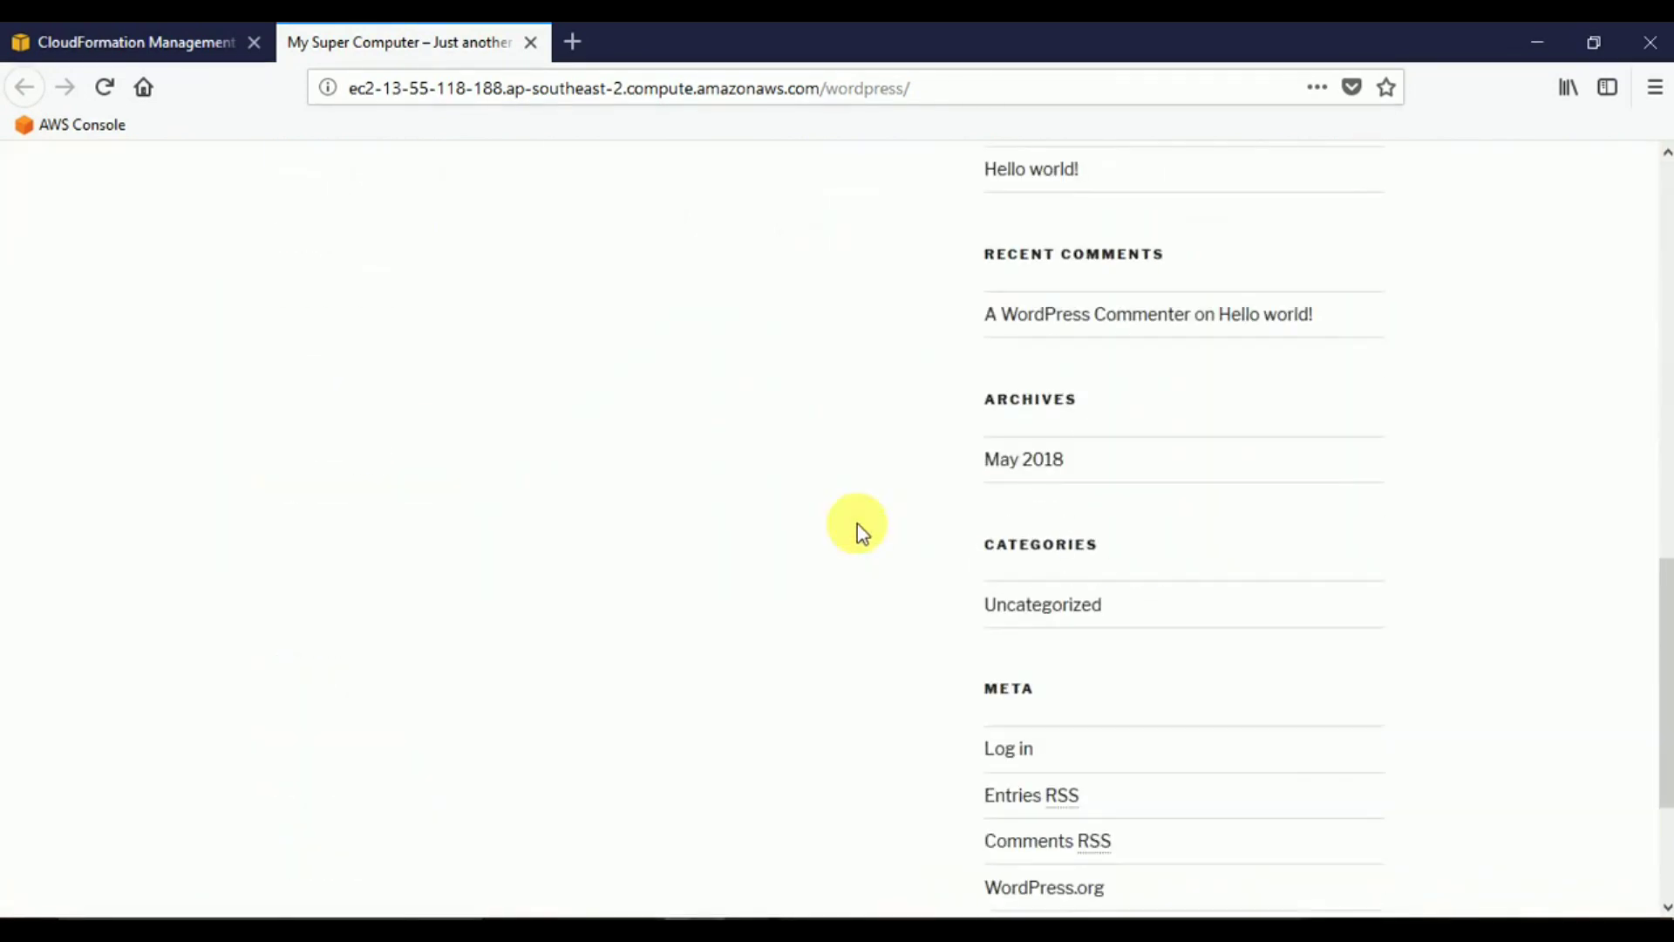
scroll(861, 529, up, 10)
scroll(858, 526, down, 2)
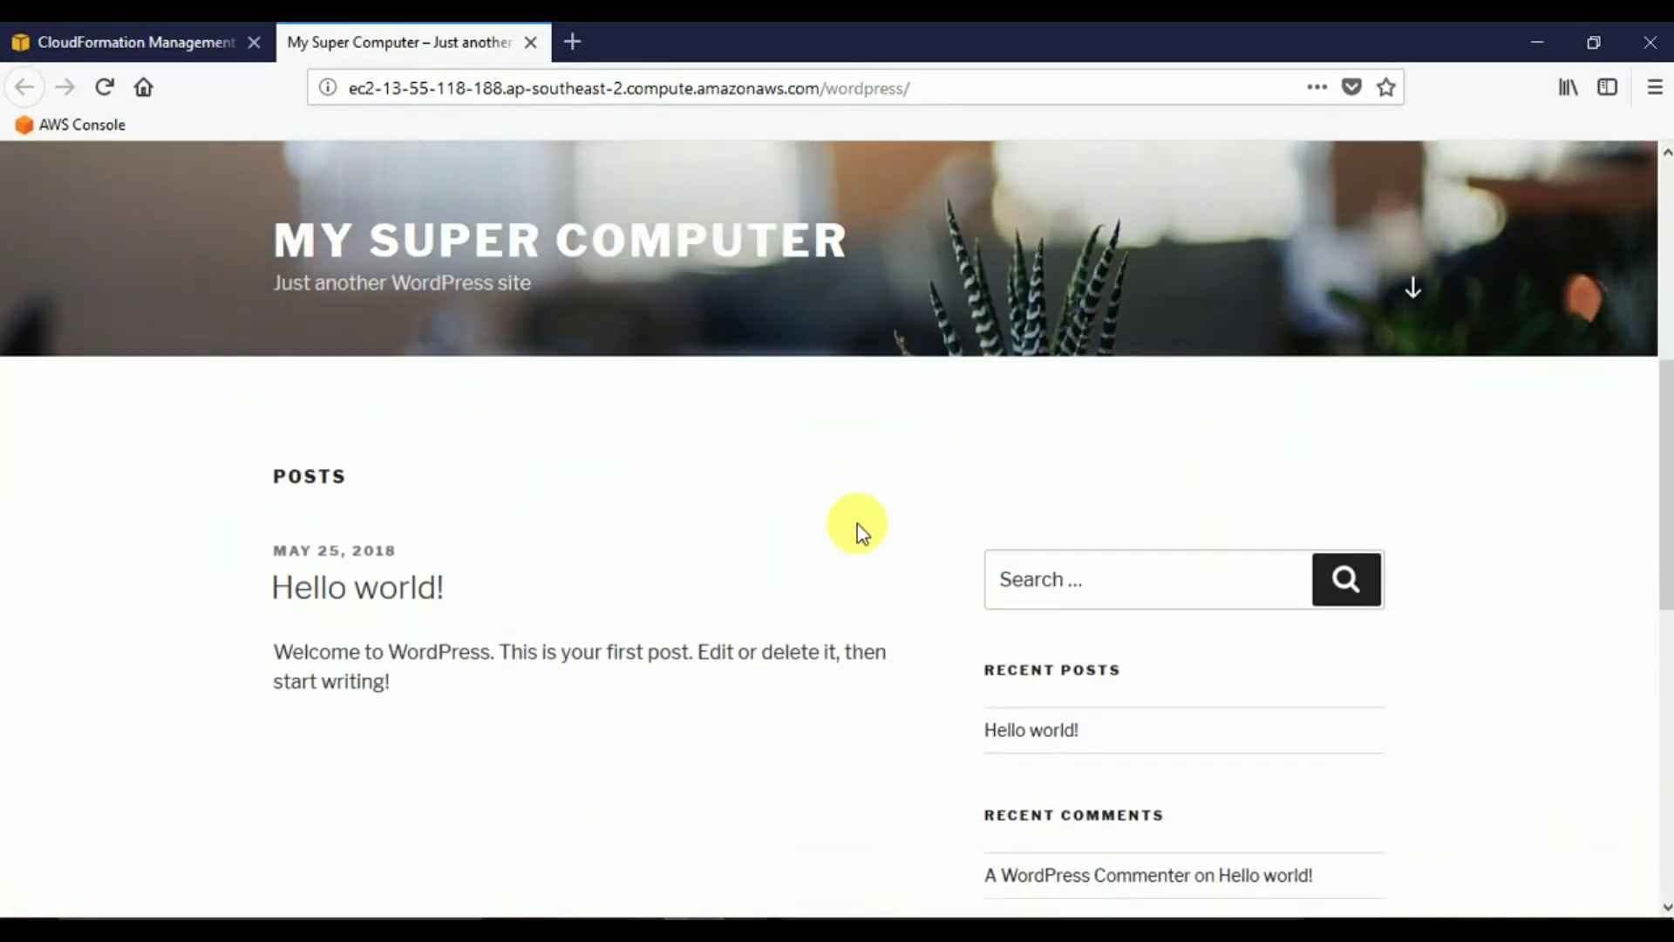
scroll(769, 551, down, 5)
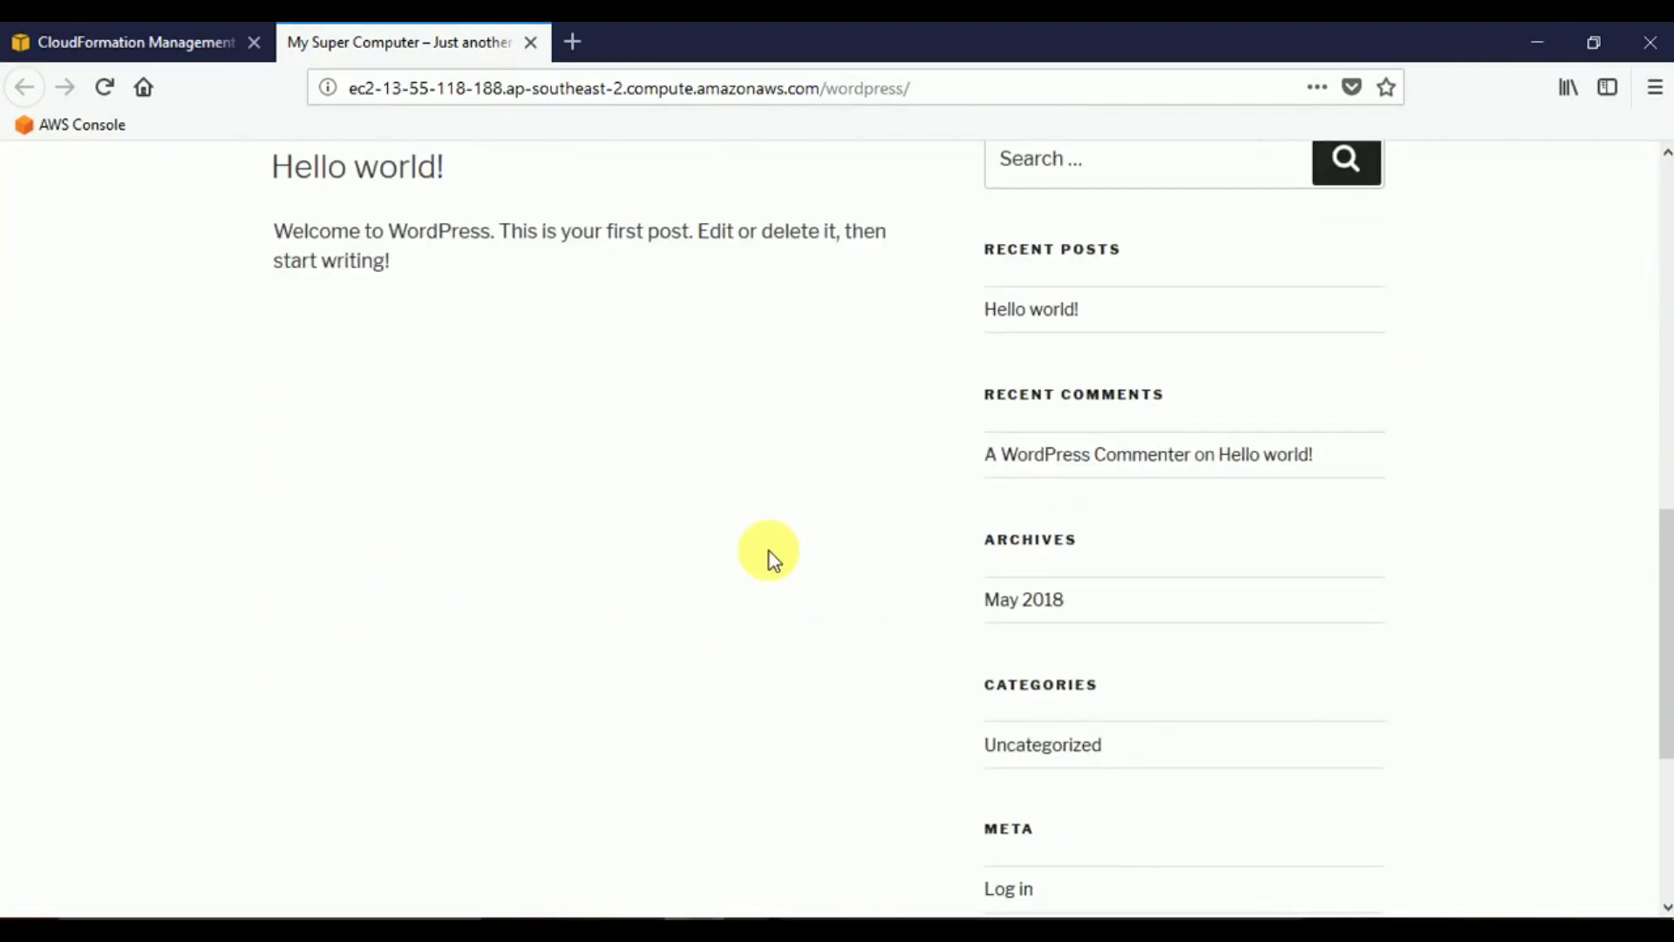
scroll(769, 551, down, 5)
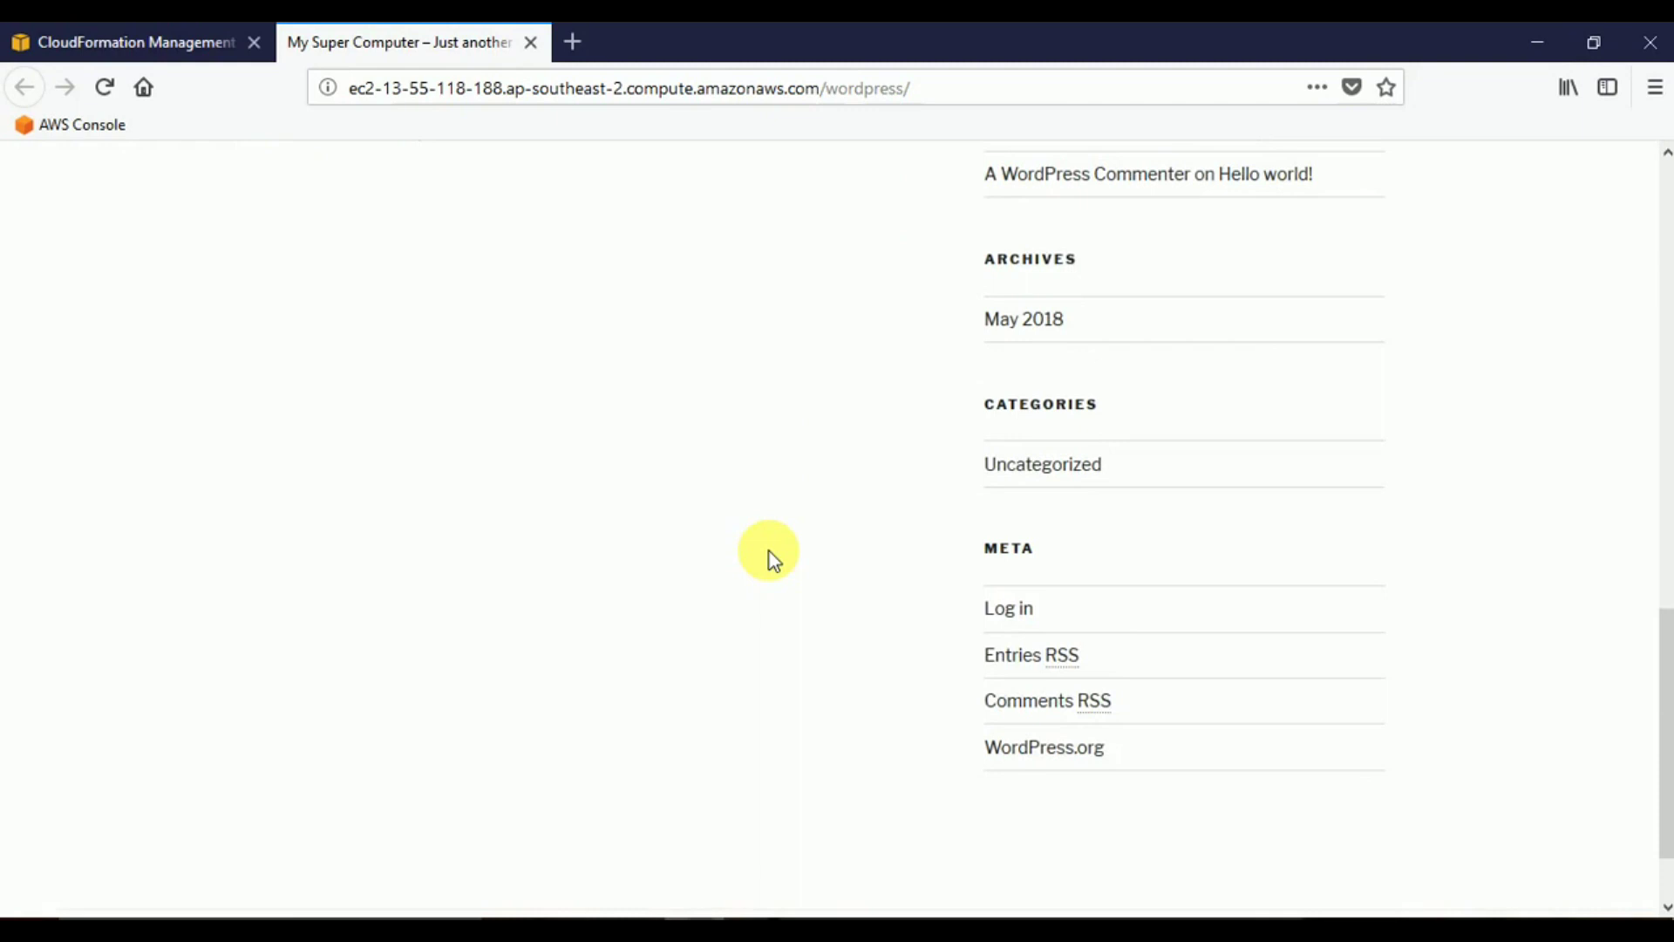
scroll(769, 551, up, 10)
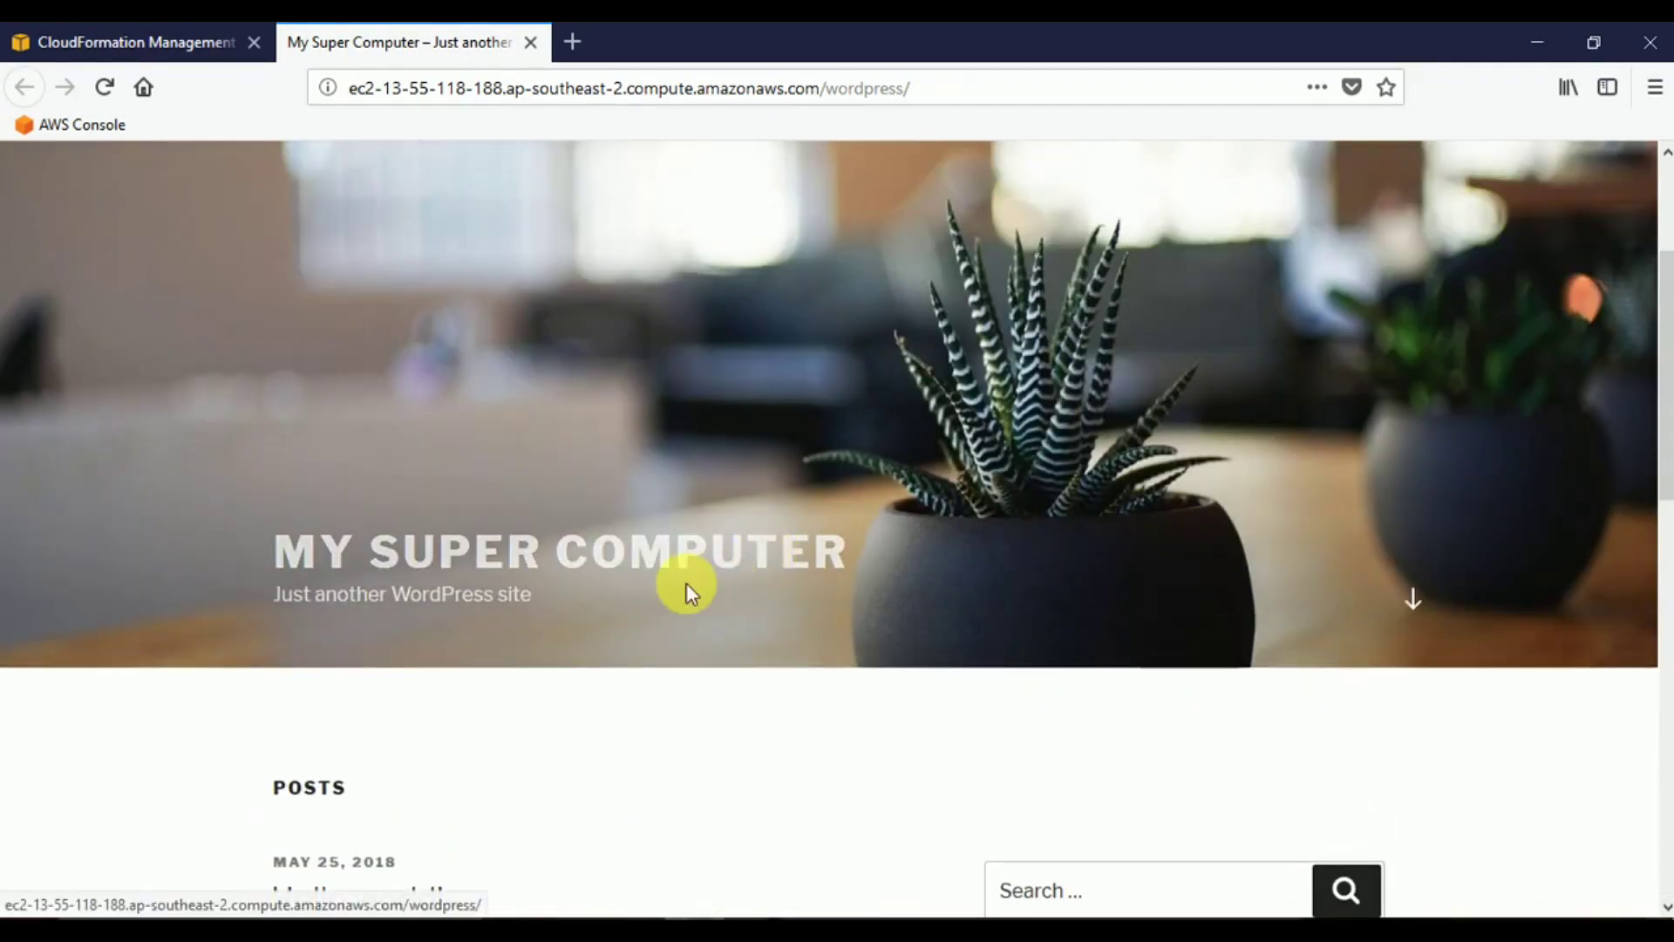
click(531, 43)
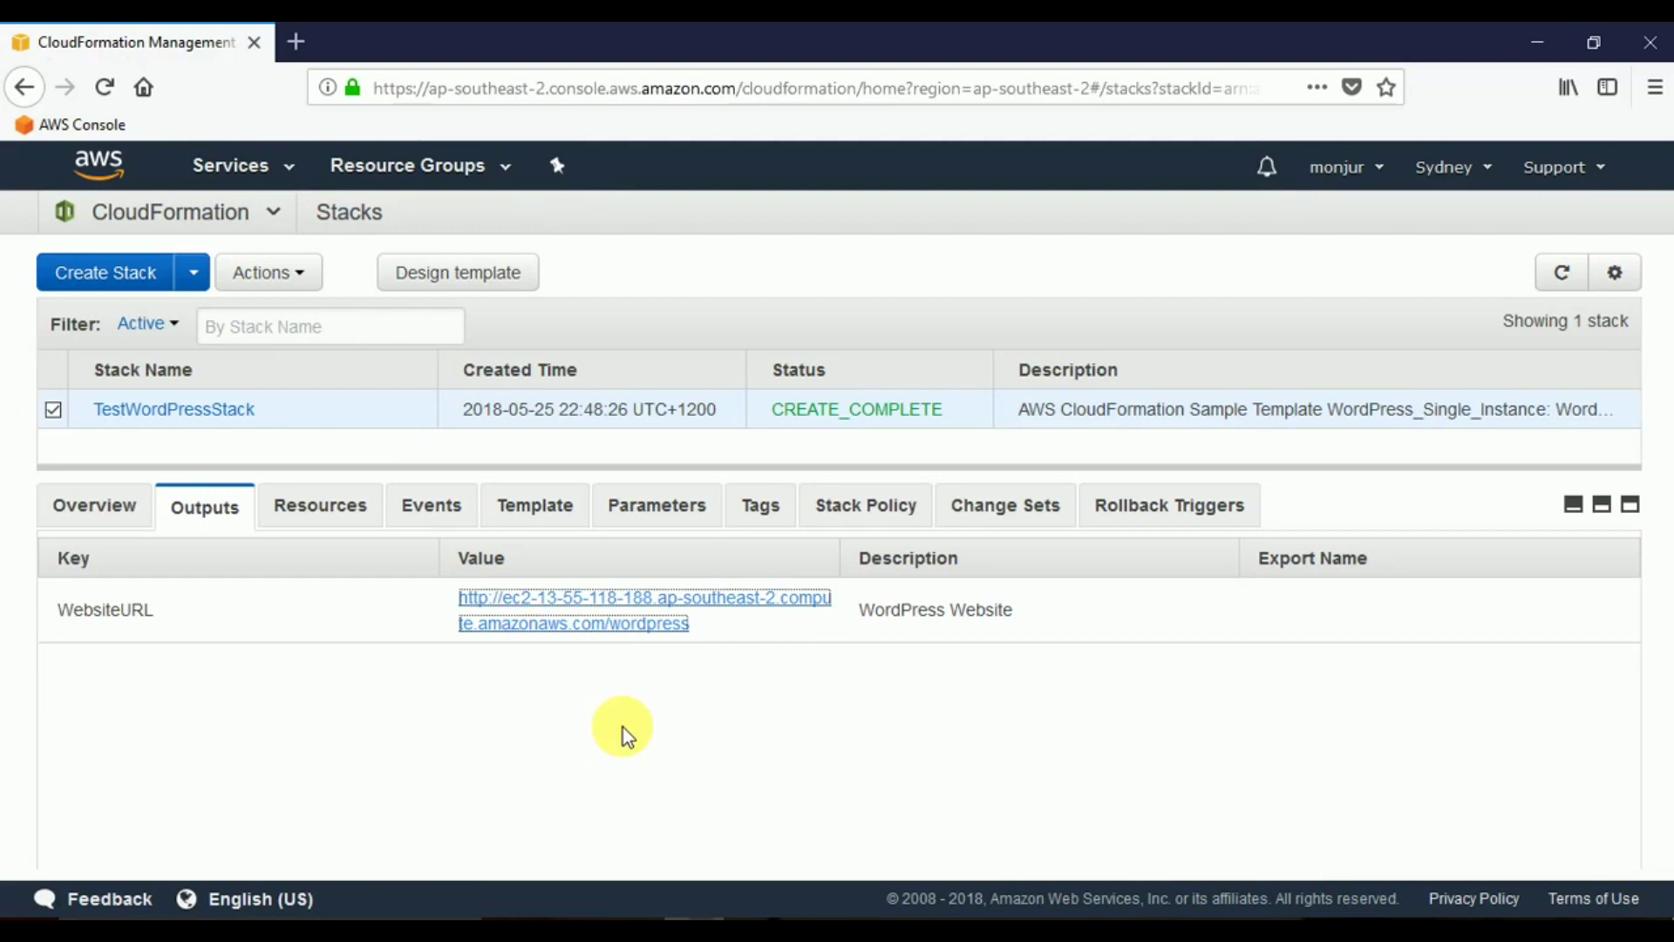
Delete TestWordPressStack via Actions > Delete Stack, confirming with Yes, Delete
click(622, 727)
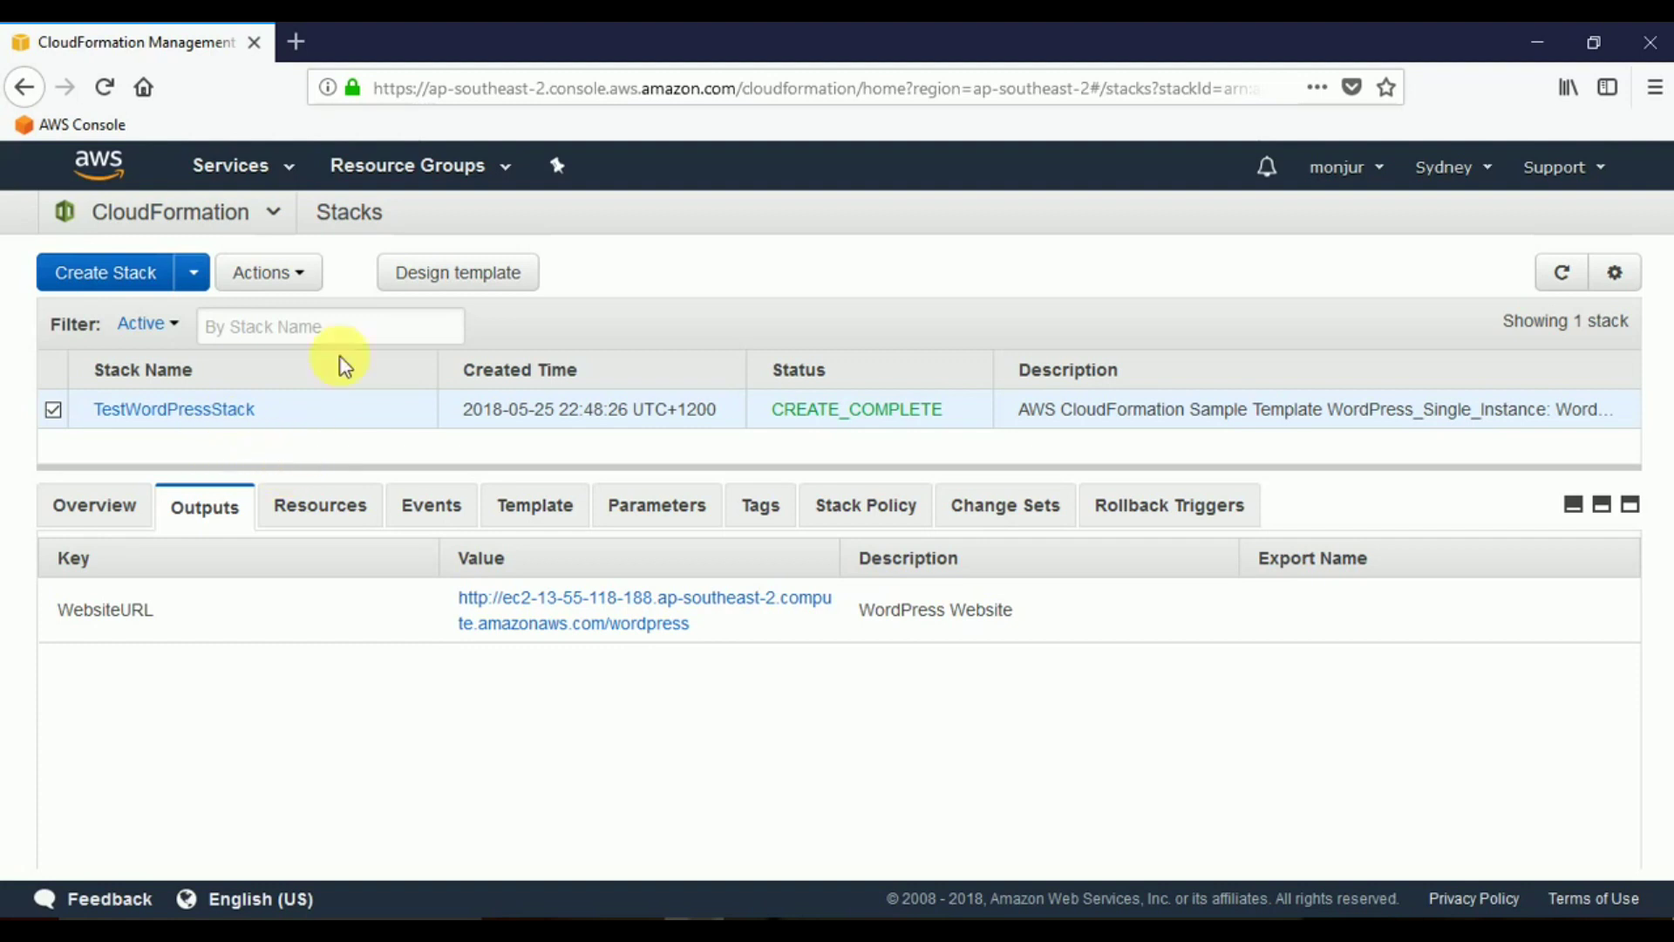
click(307, 283)
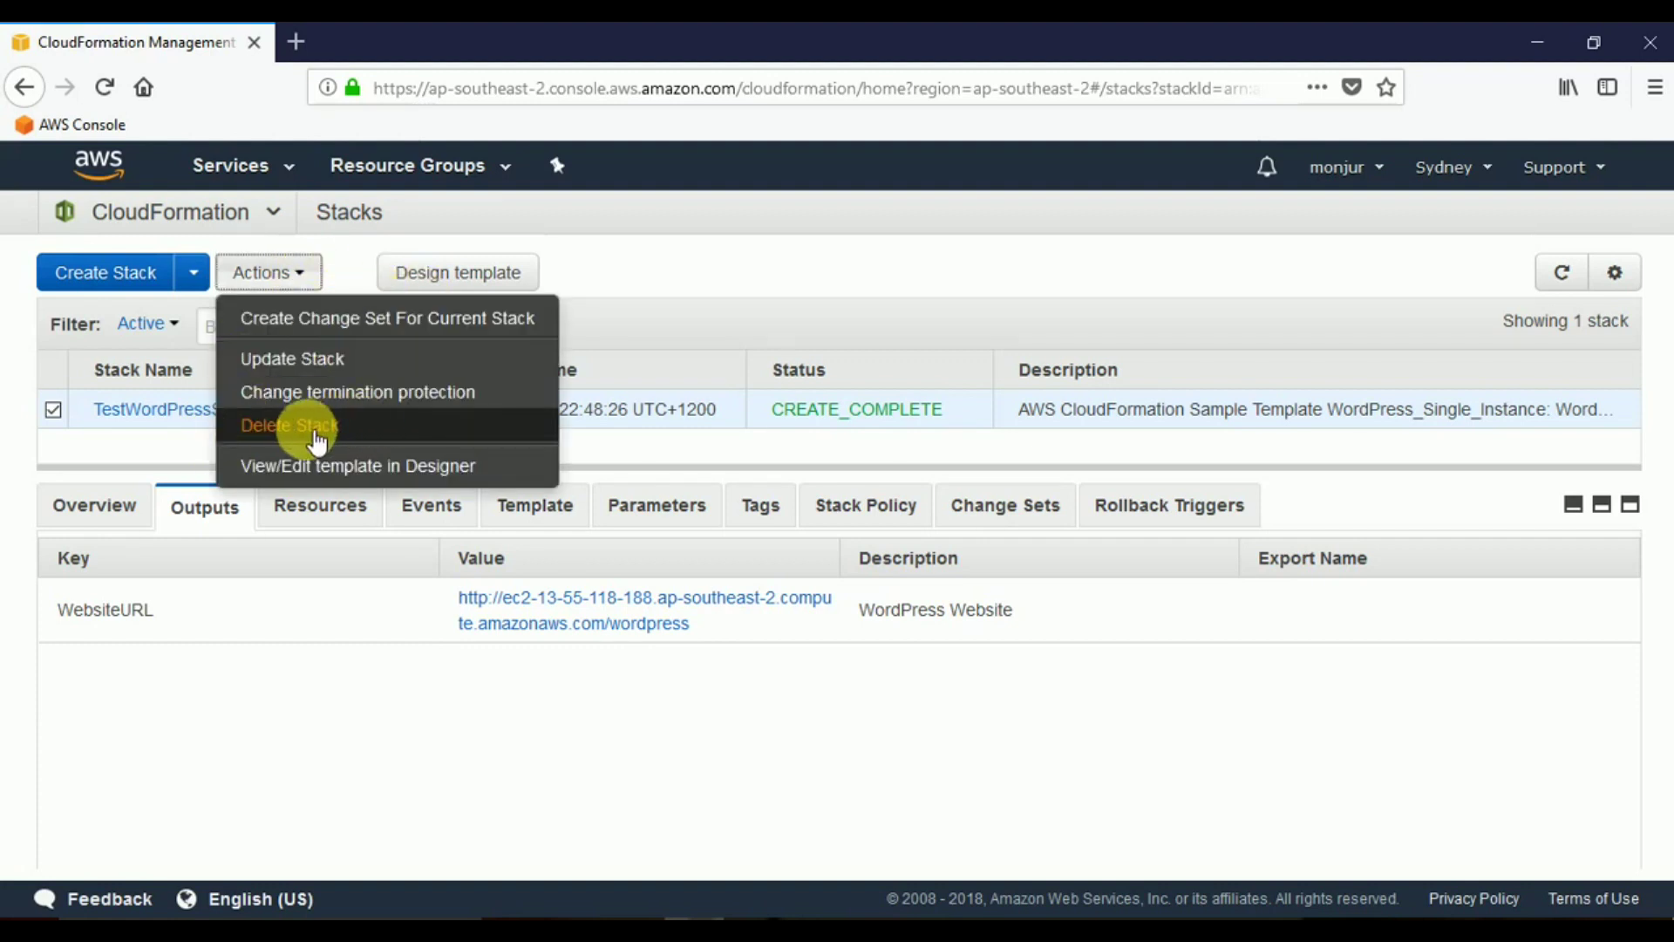
click(332, 432)
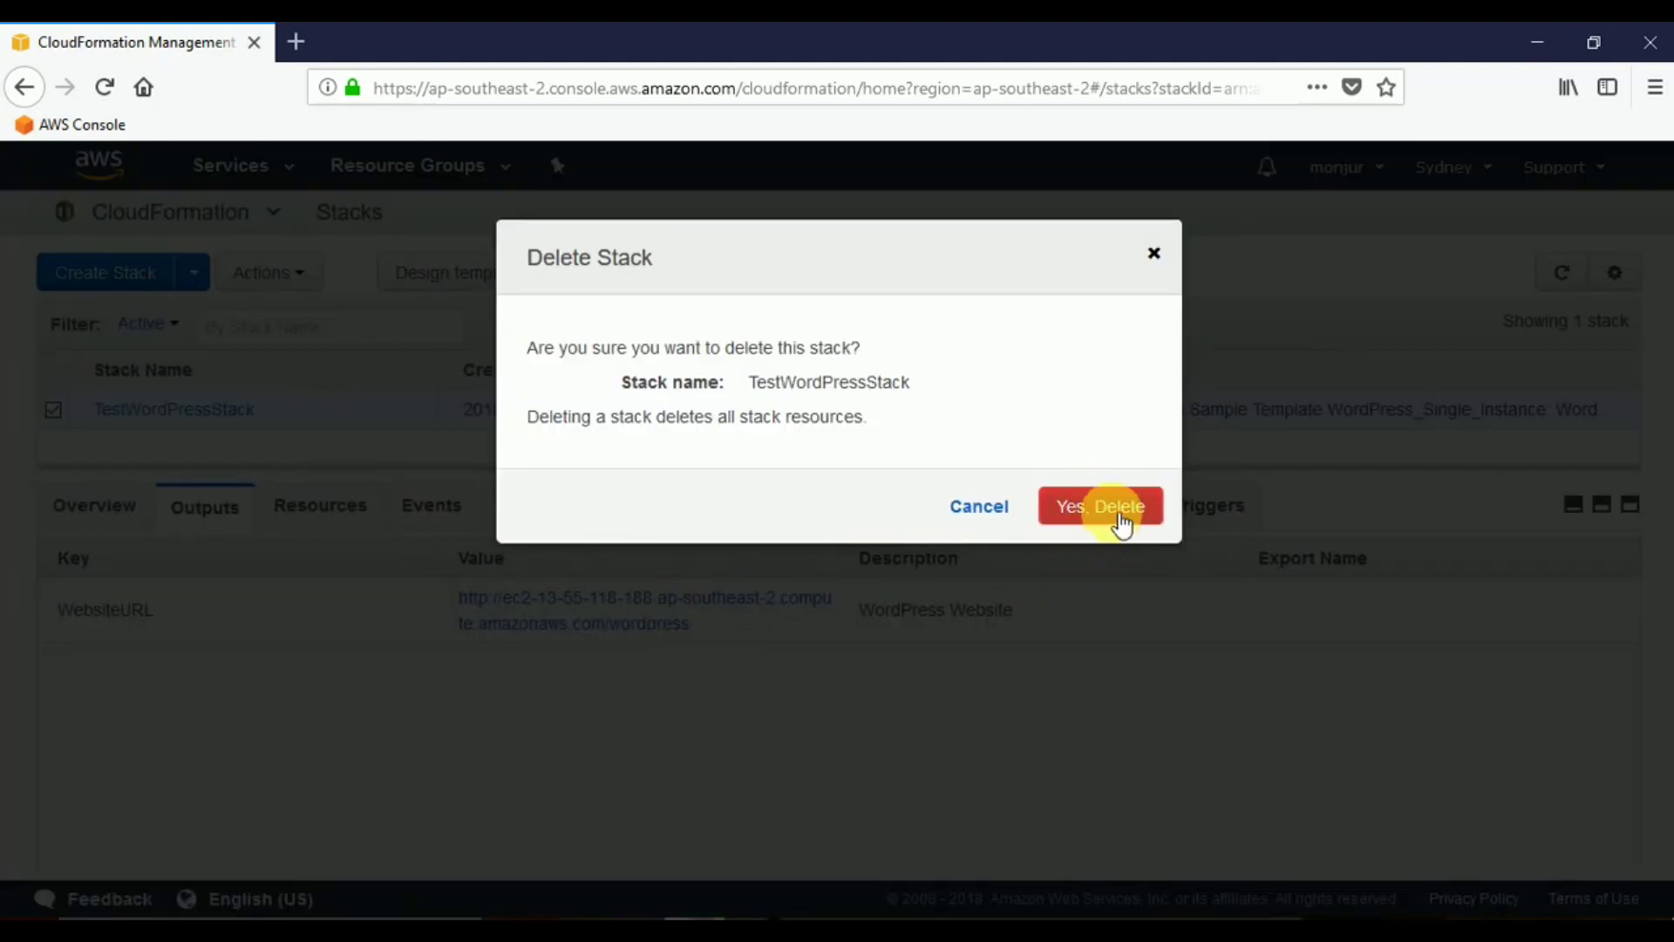
click(1119, 520)
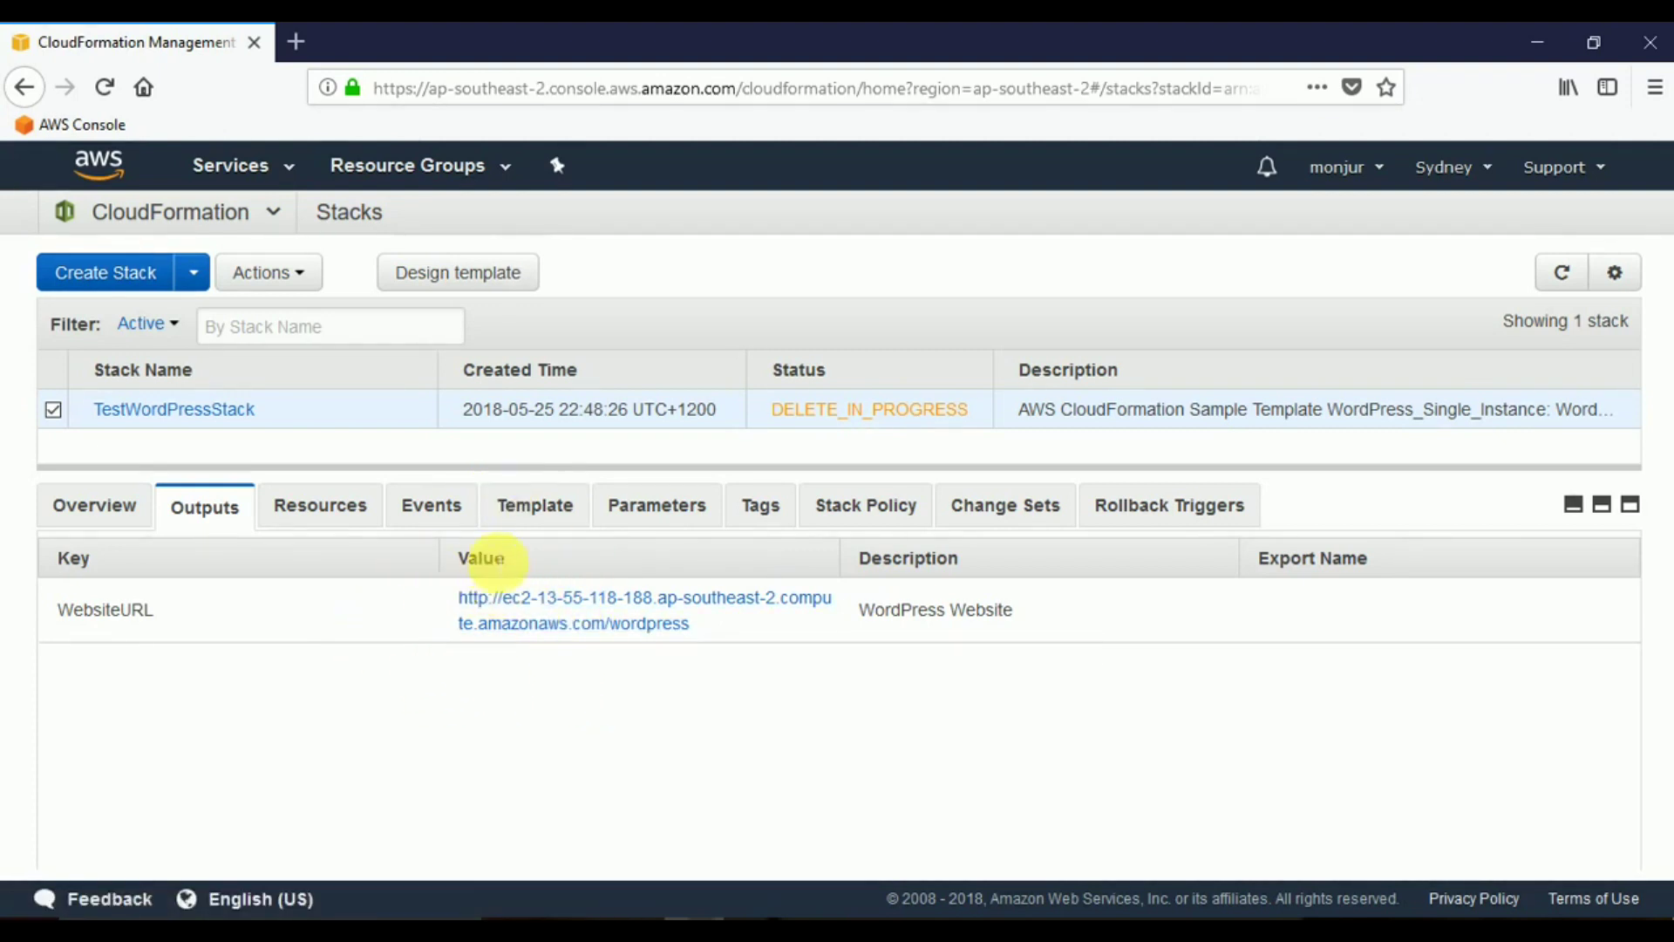
Watch TestWordPressStack's Events history until deletion completes and the stack list shows 0 stacks
click(441, 522)
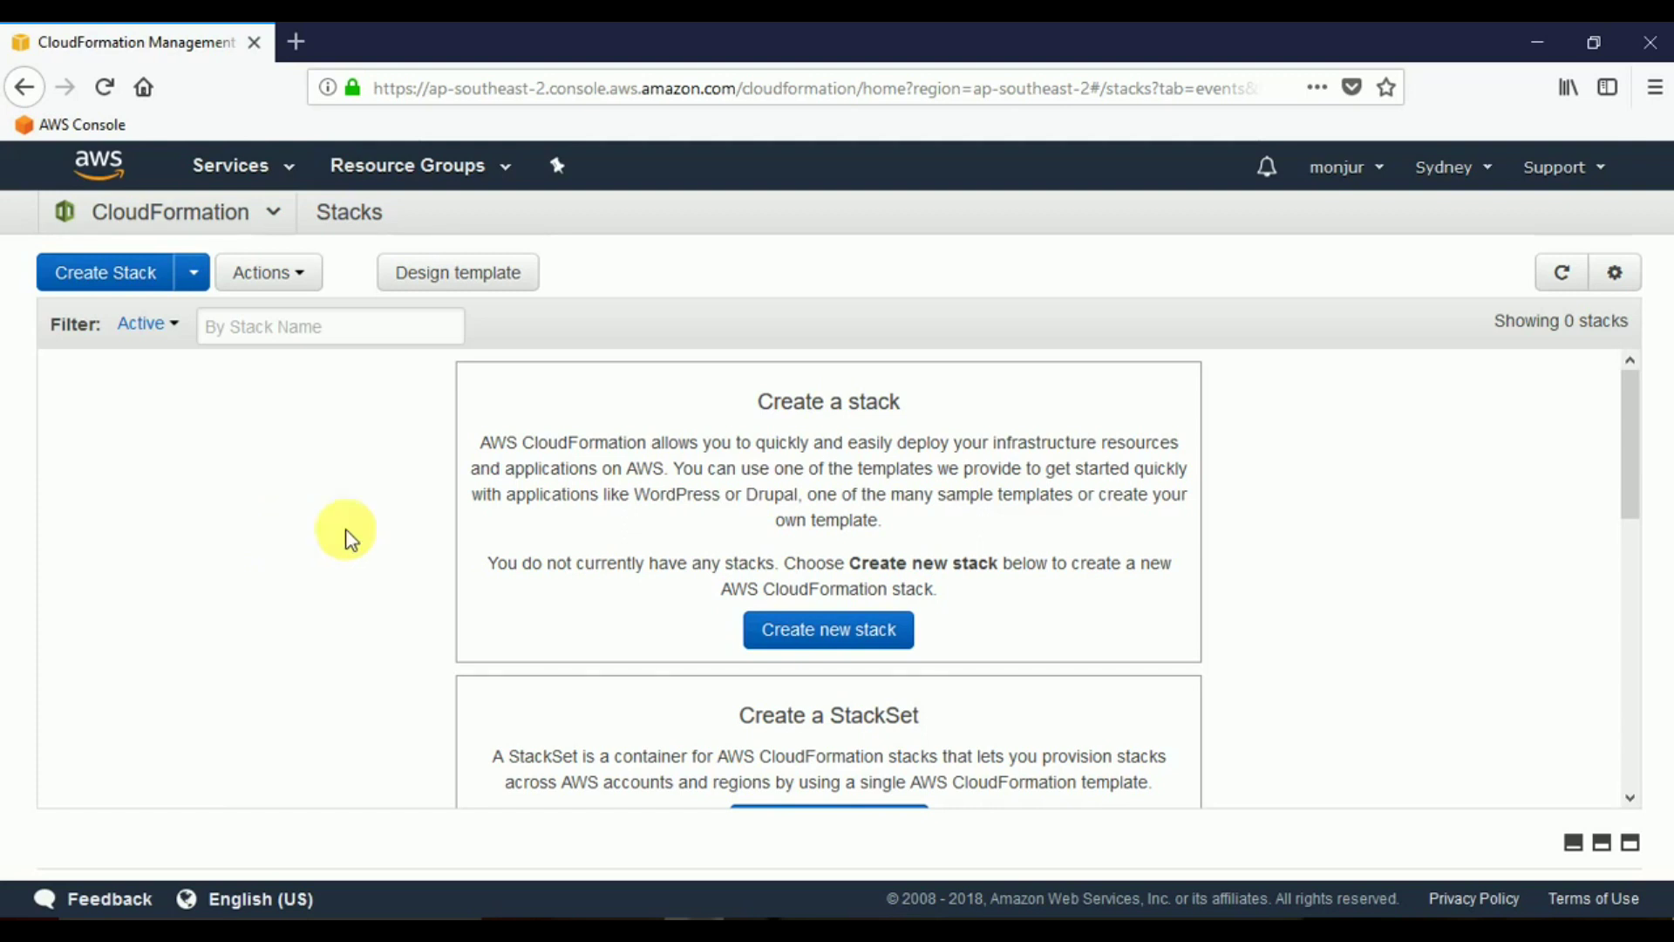
Start a new stack and browse the sample template list without choosing a template
click(851, 639)
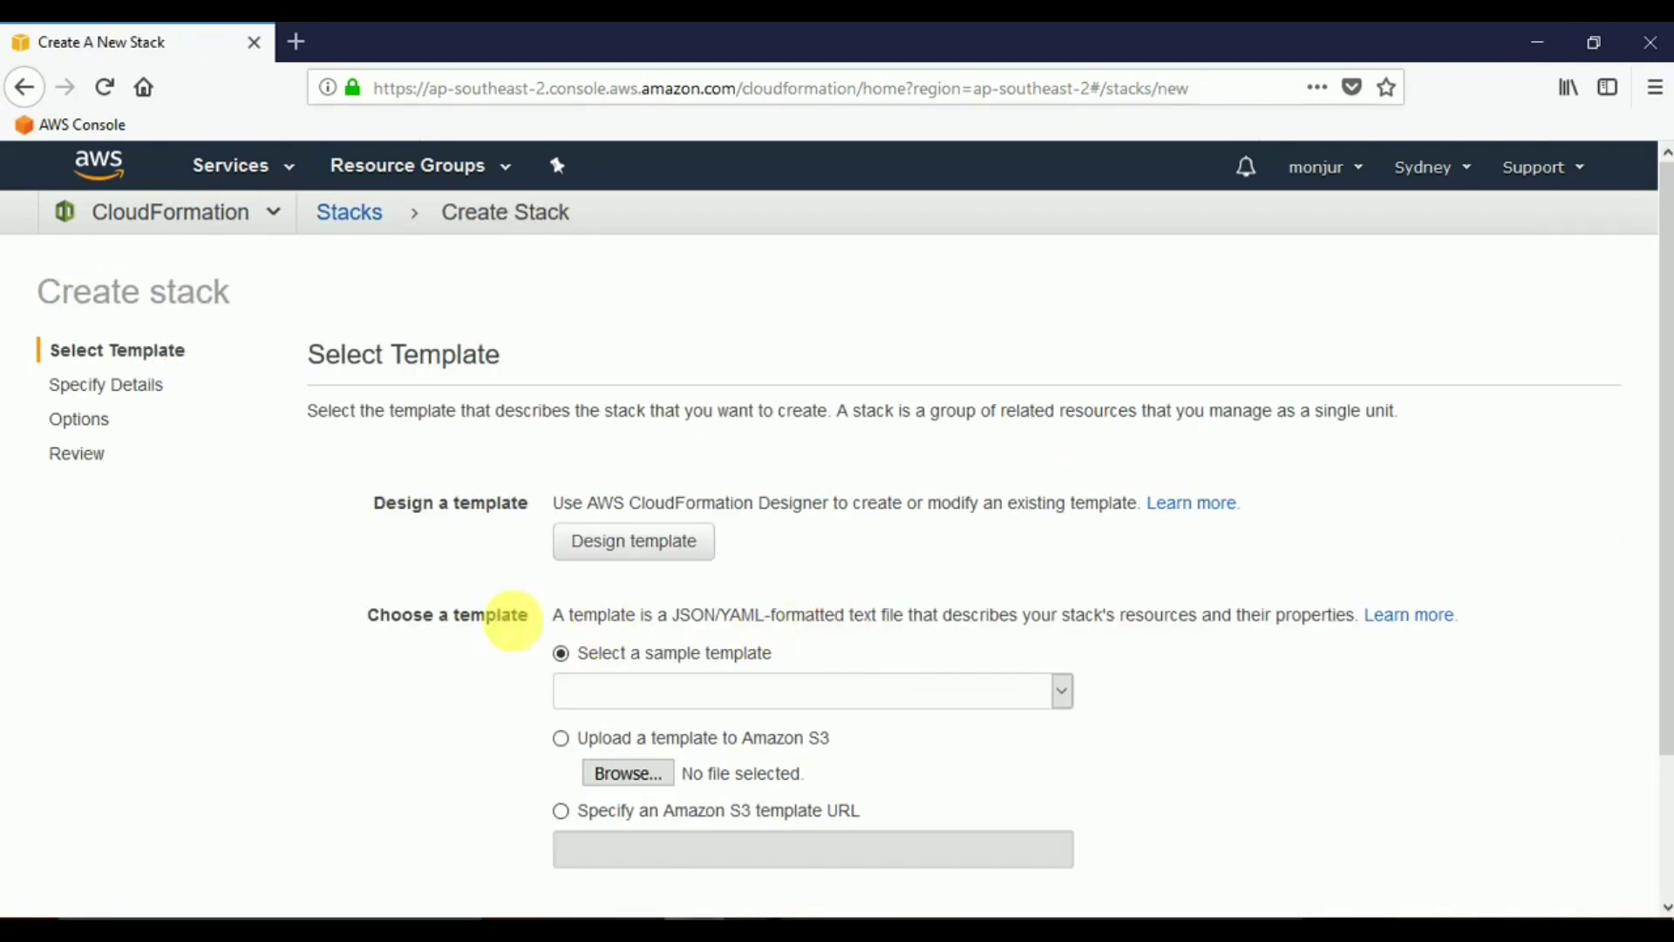
scroll(455, 672, down, 3)
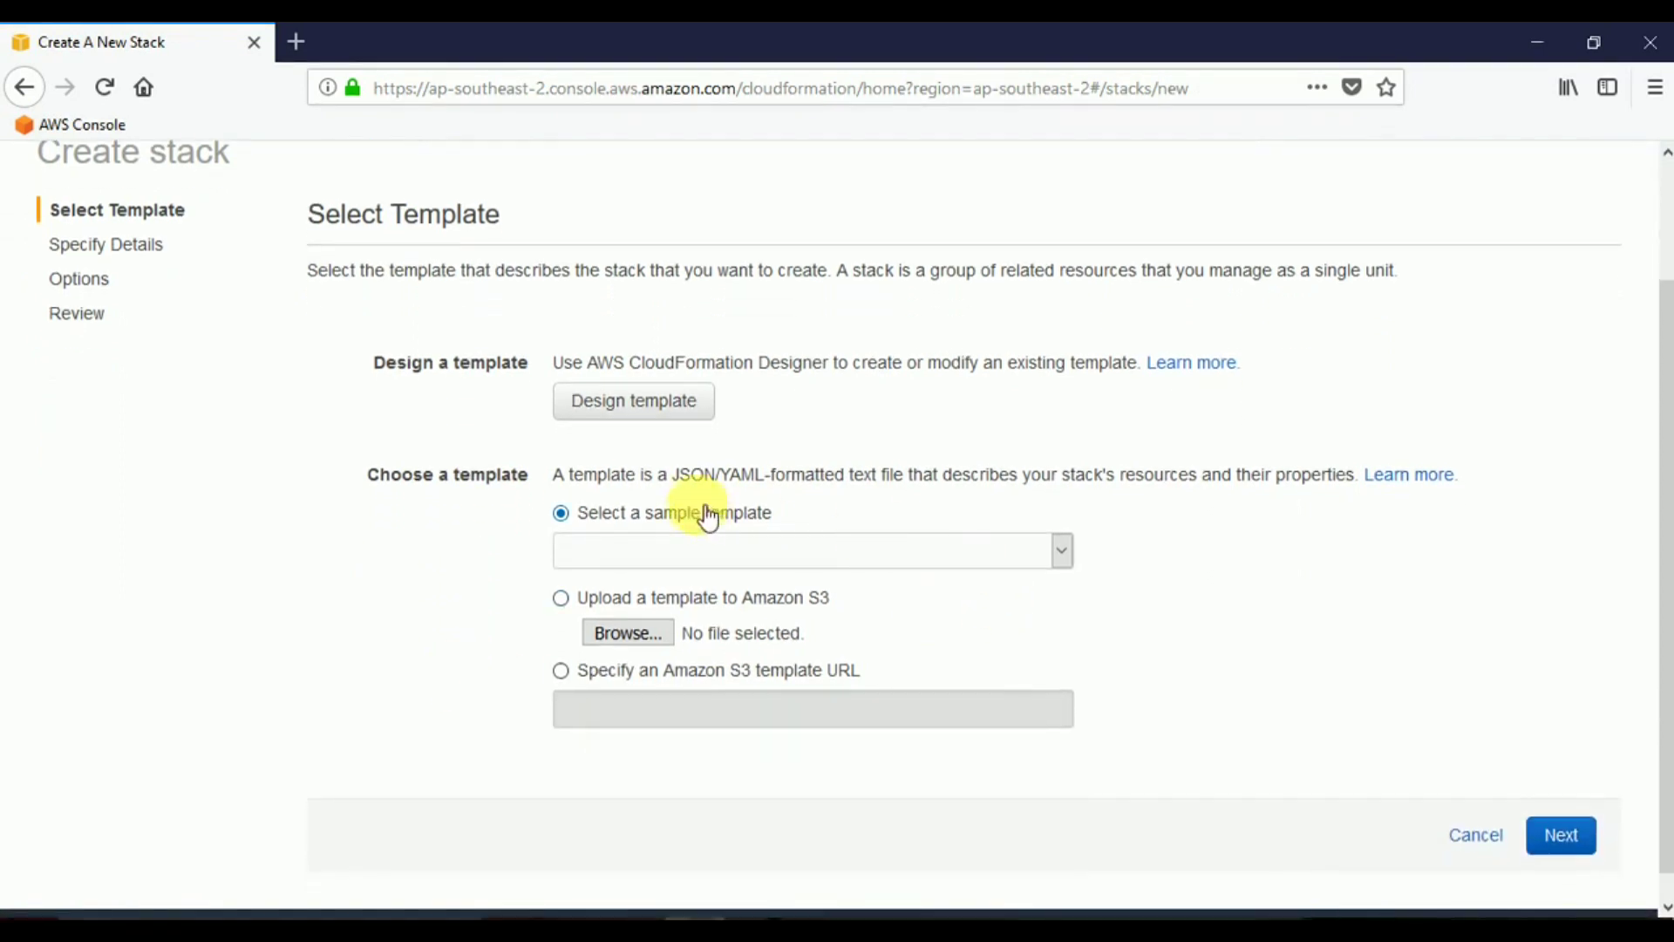
click(1062, 553)
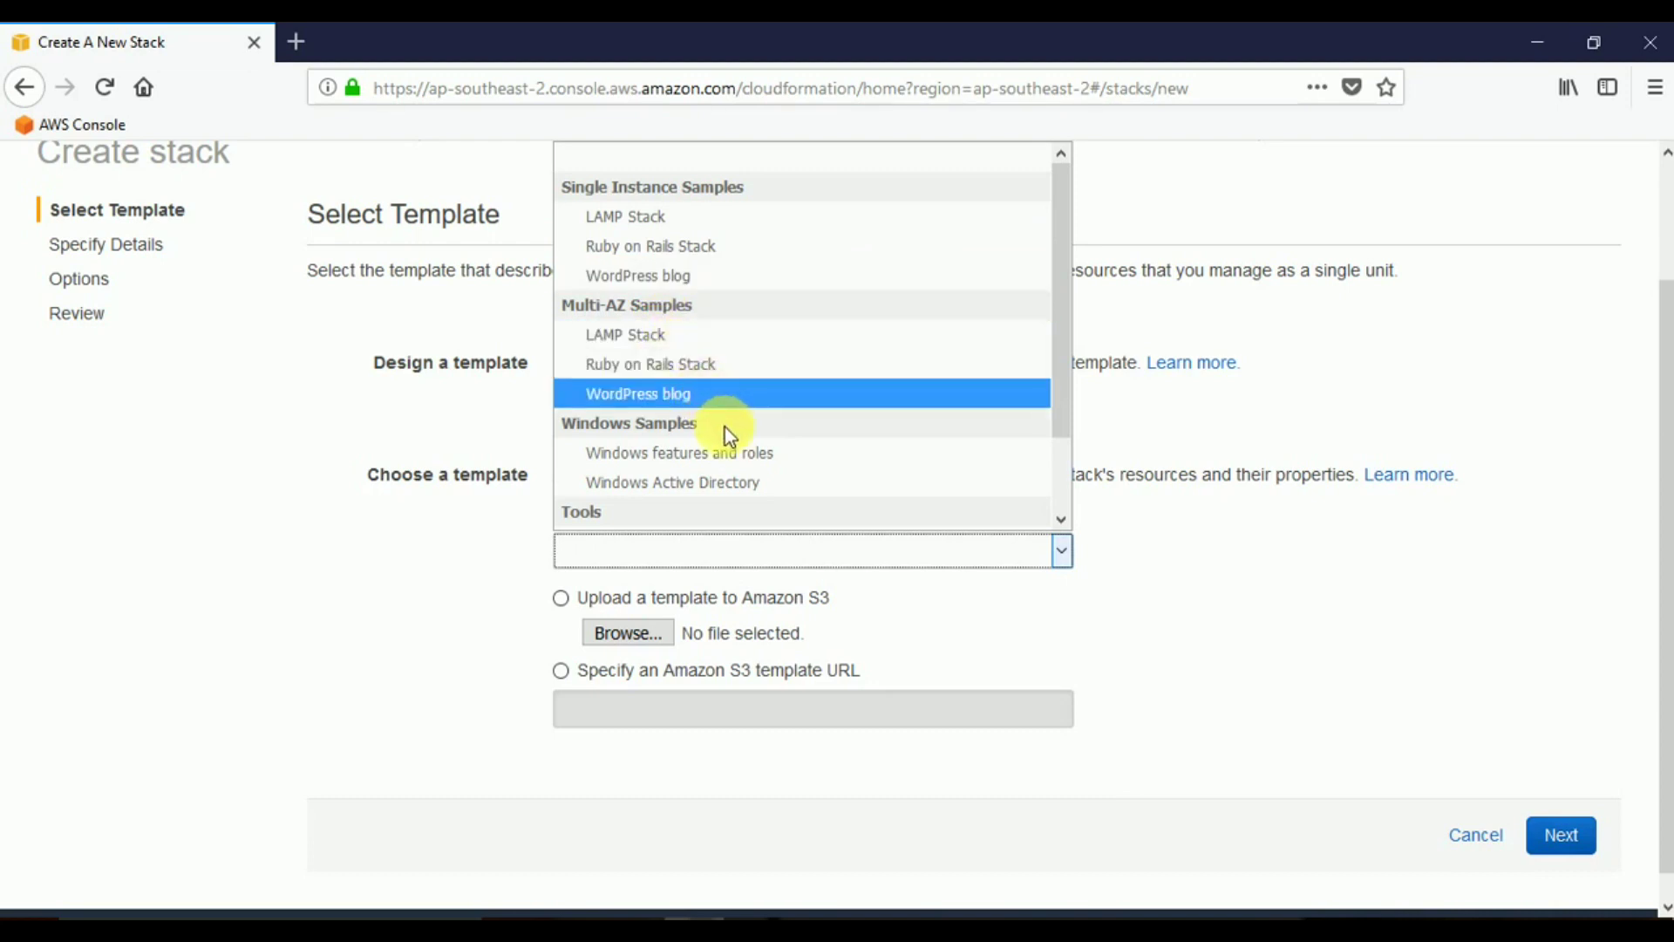
drag(1065, 394, 1079, 343)
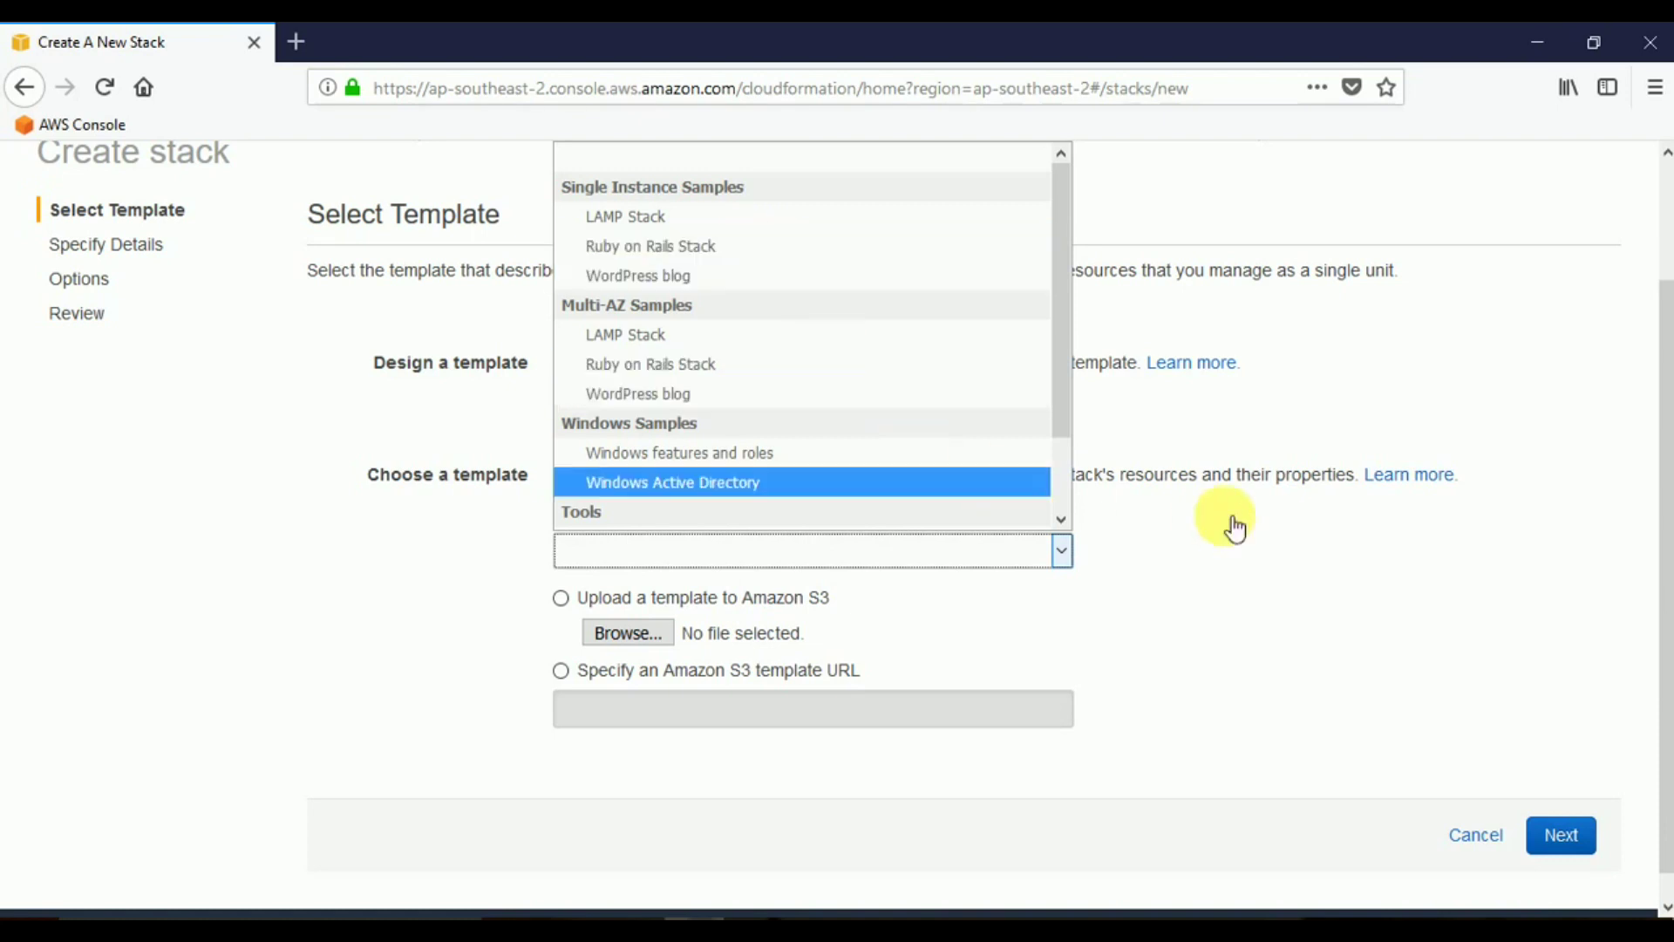
click(1207, 582)
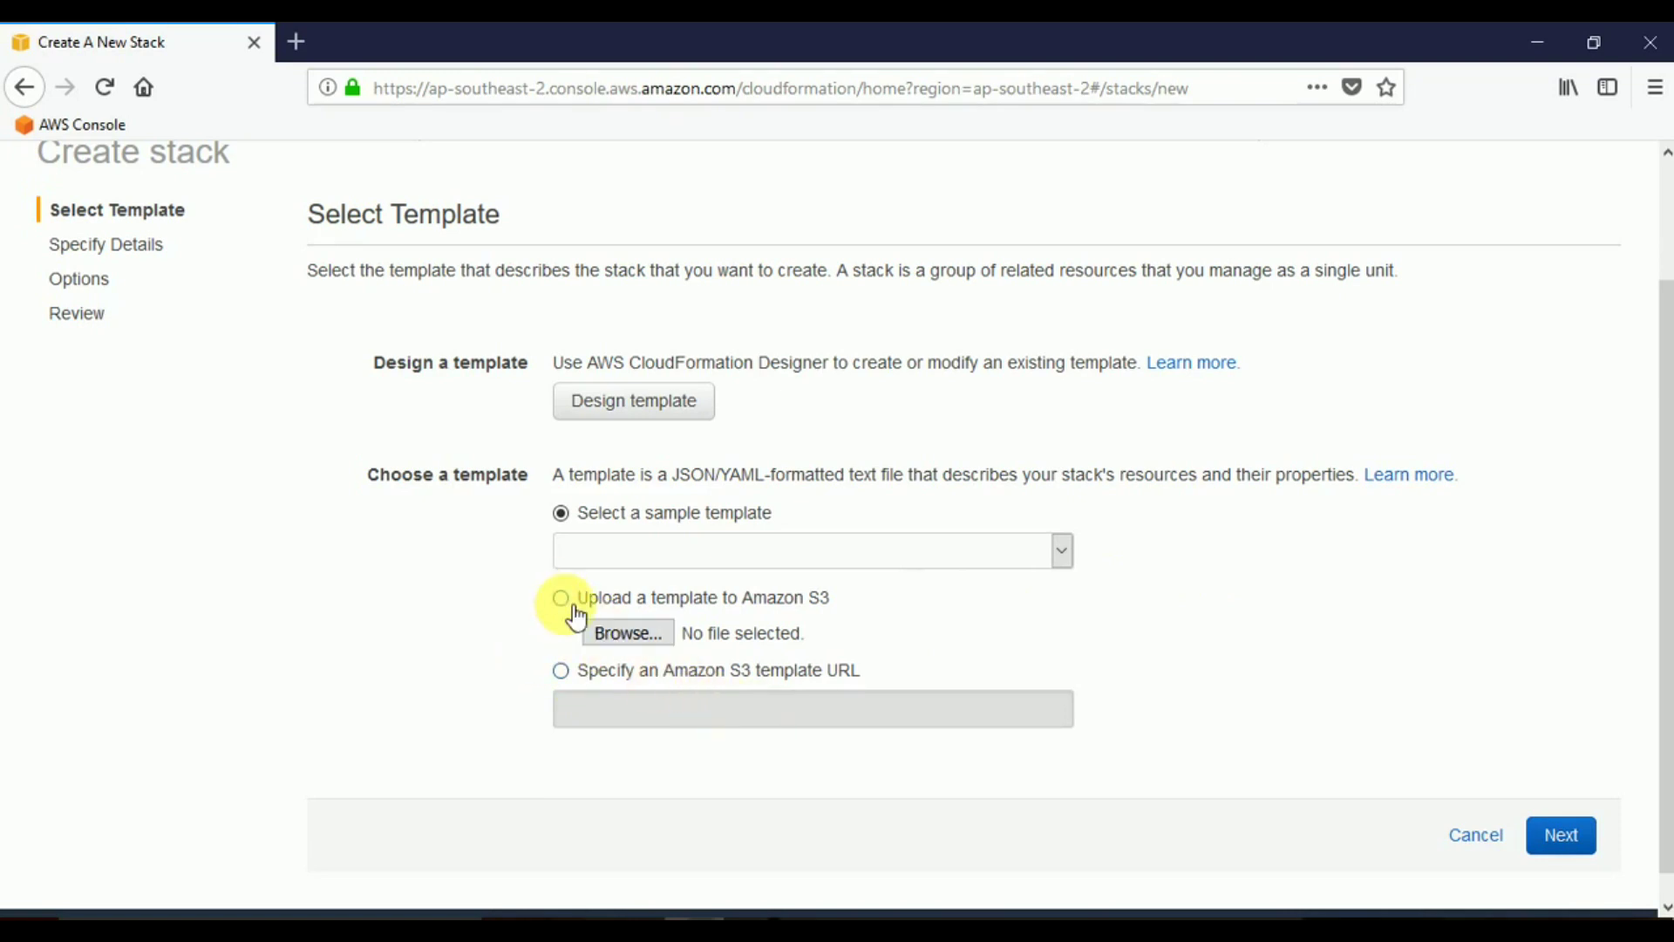
Expand and then collapse the CloudFormation breadcrumb menu, leaving Select Template open
scroll(474, 546, up, 3)
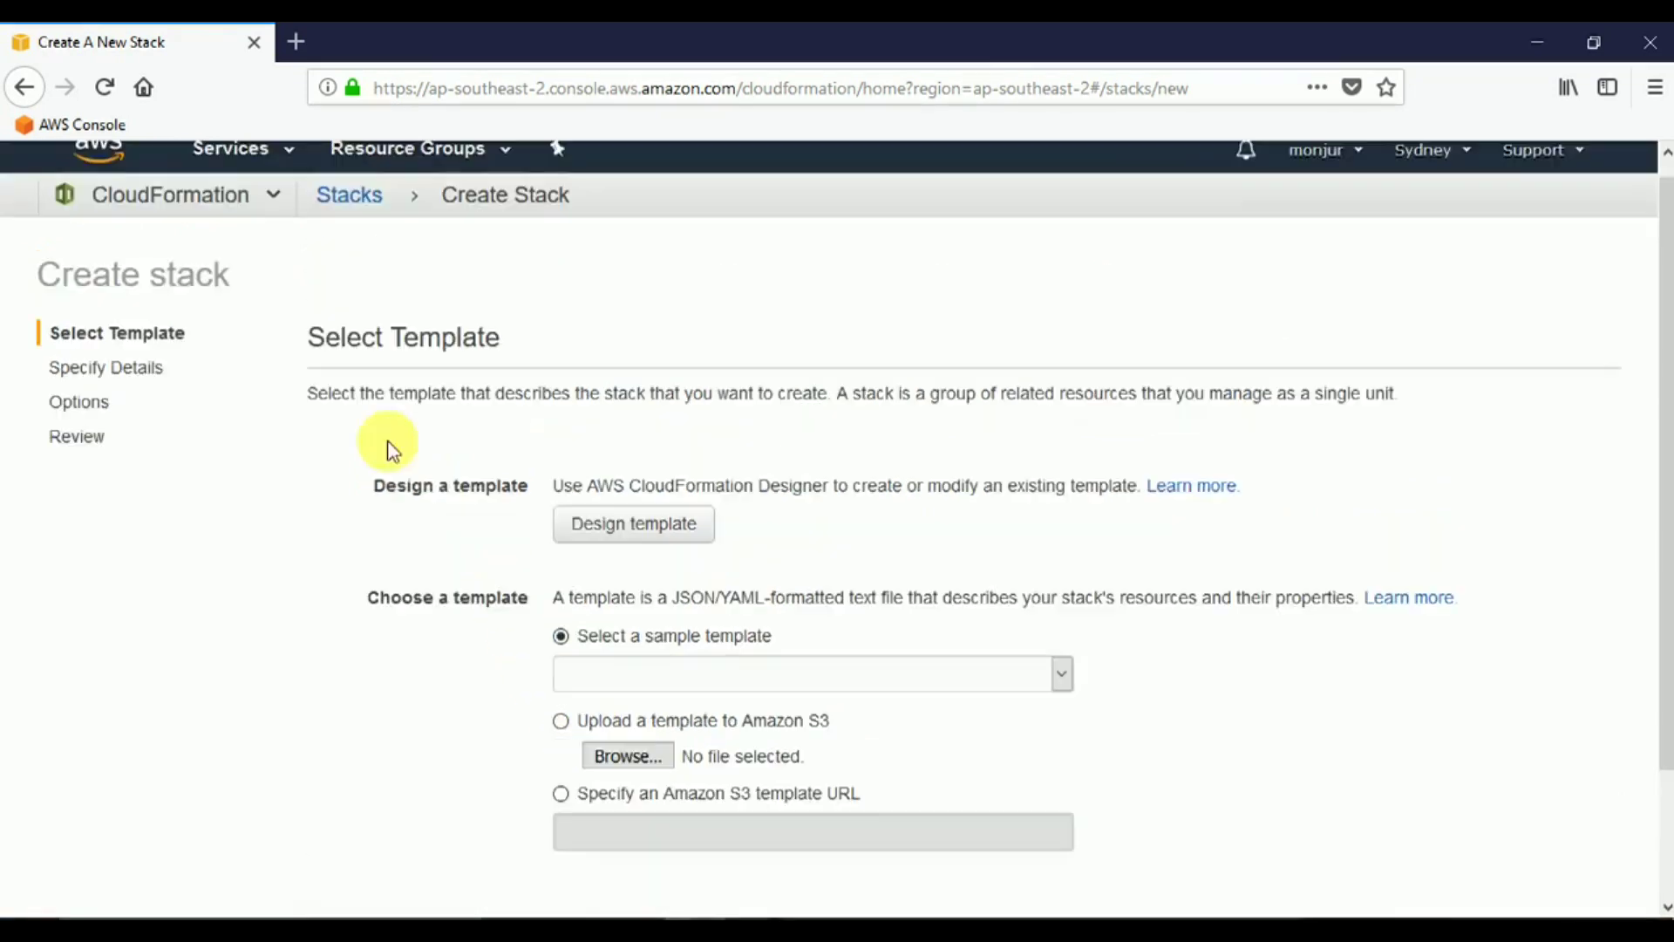
click(228, 229)
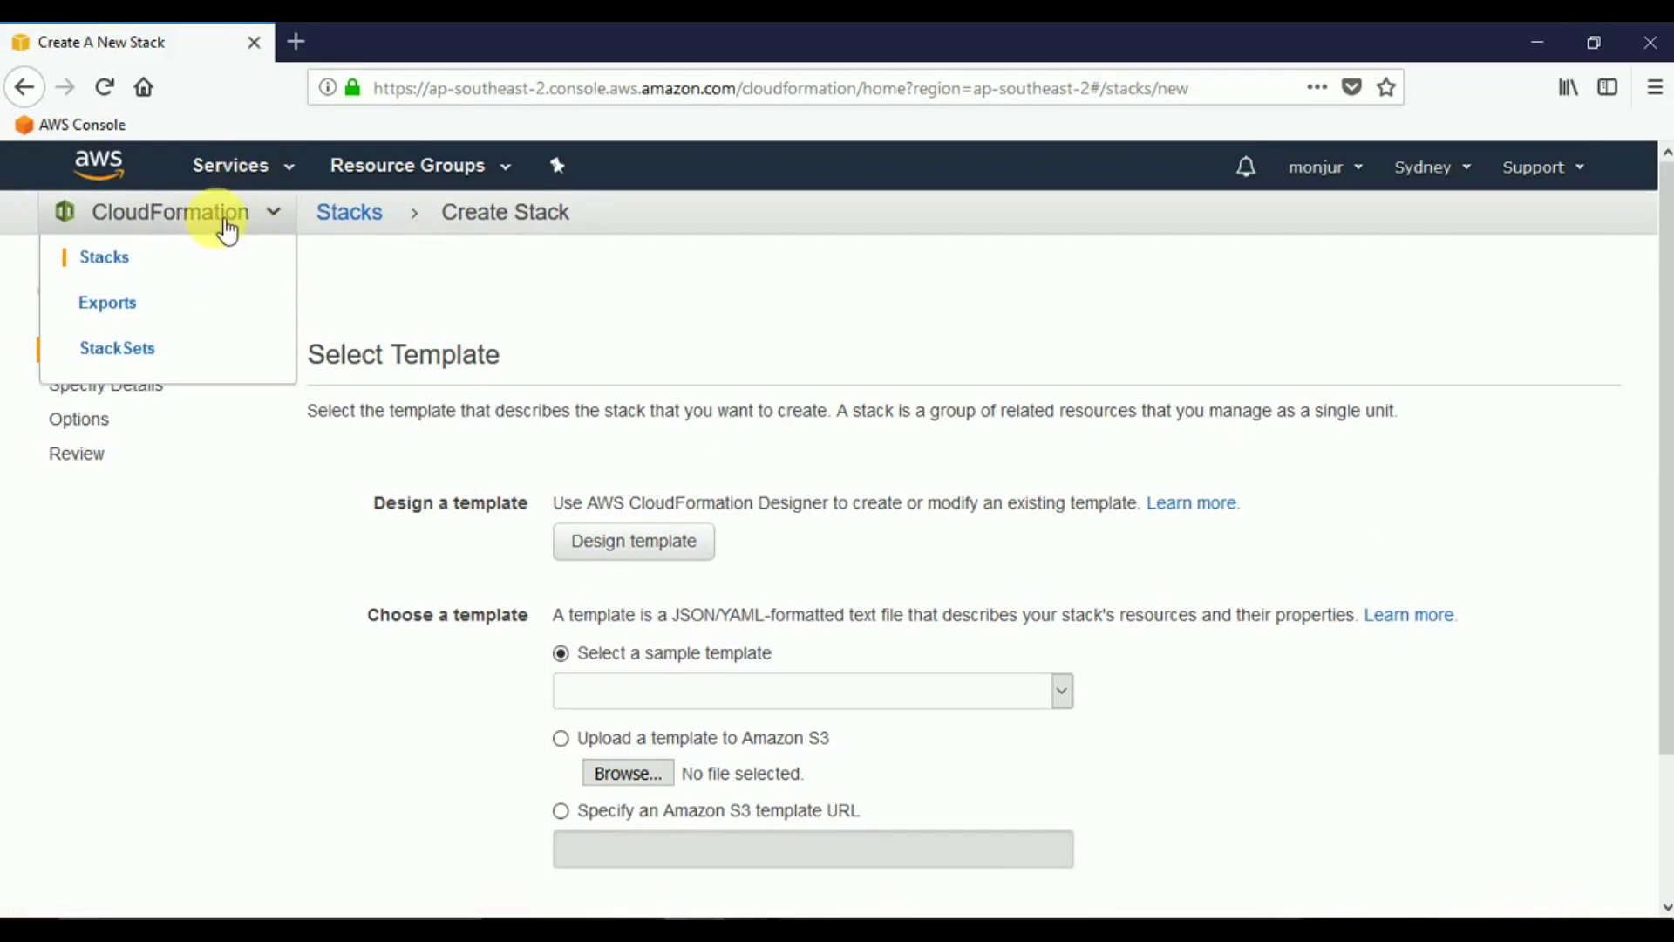
click(224, 224)
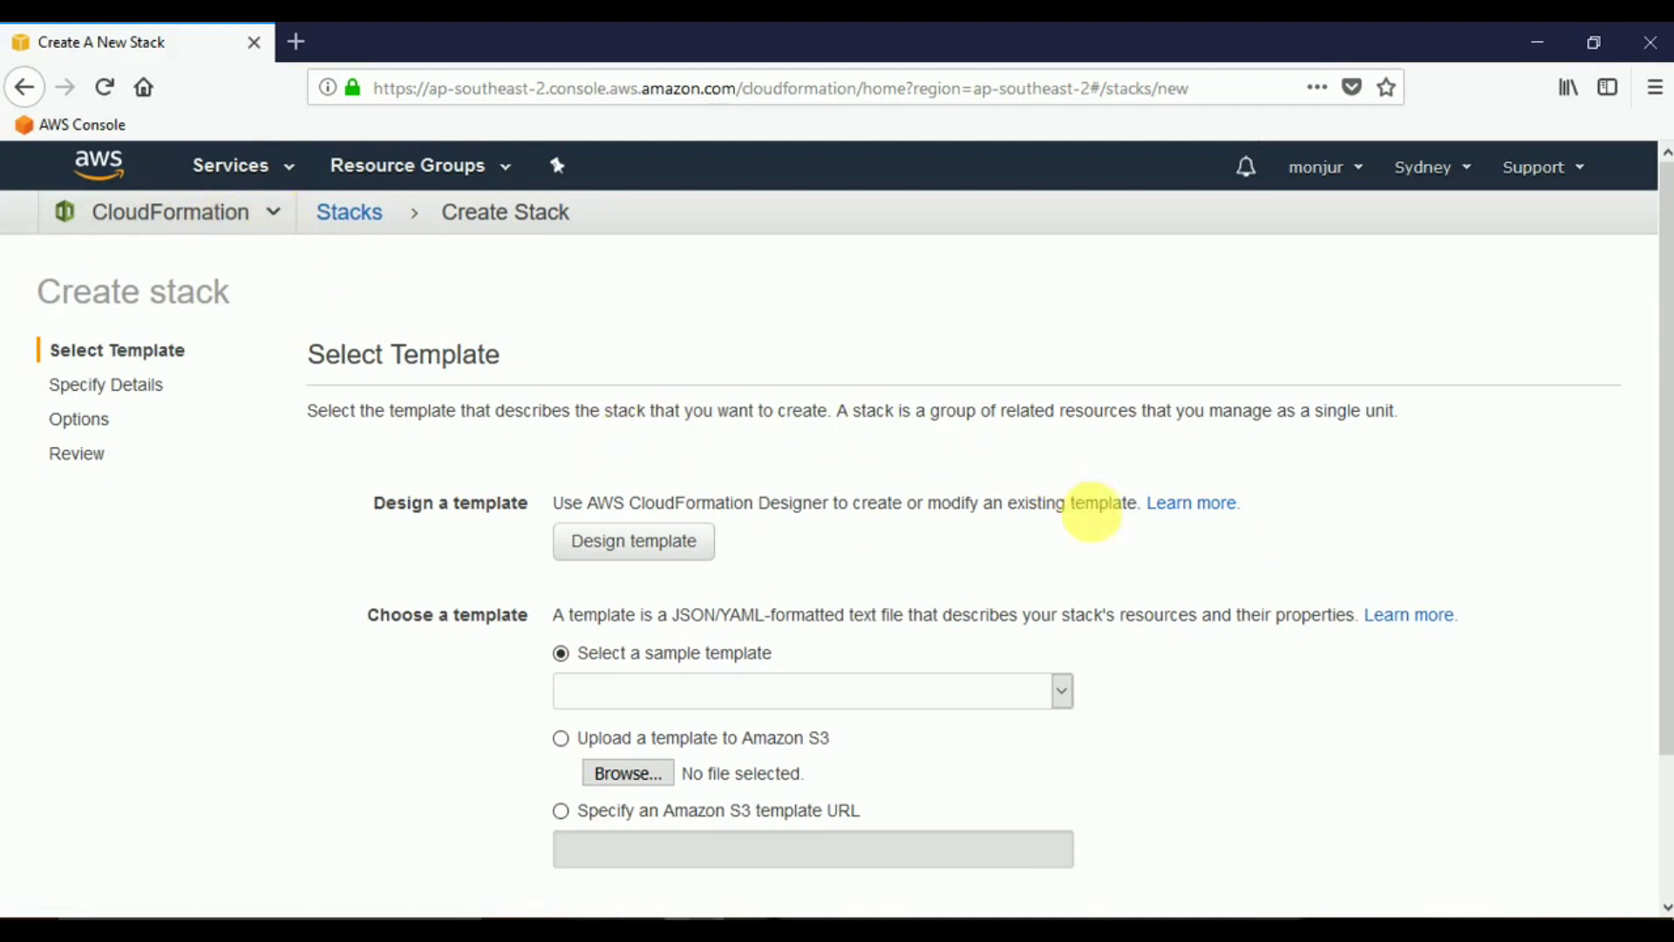